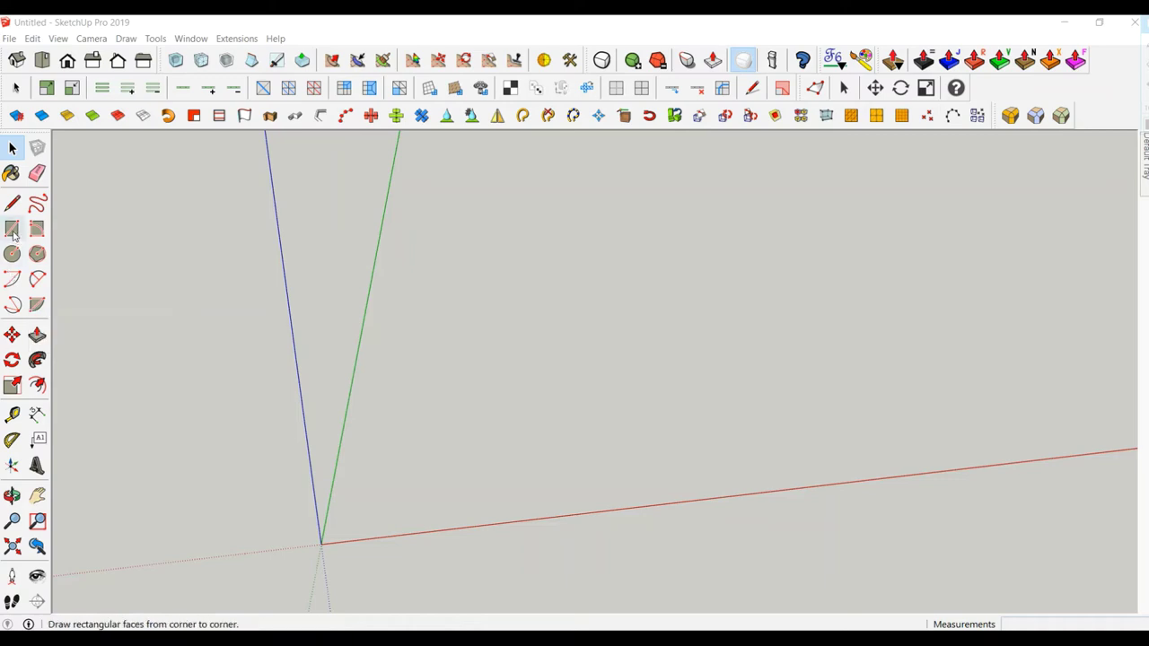
Draw a 60 by 50 rectangle face on the ground plane.
{"action": "left_click", "coordinate": [12, 229]}
{"action": "left_click", "coordinate": [416, 469]}
{"action": "type", "text": "60,5"}
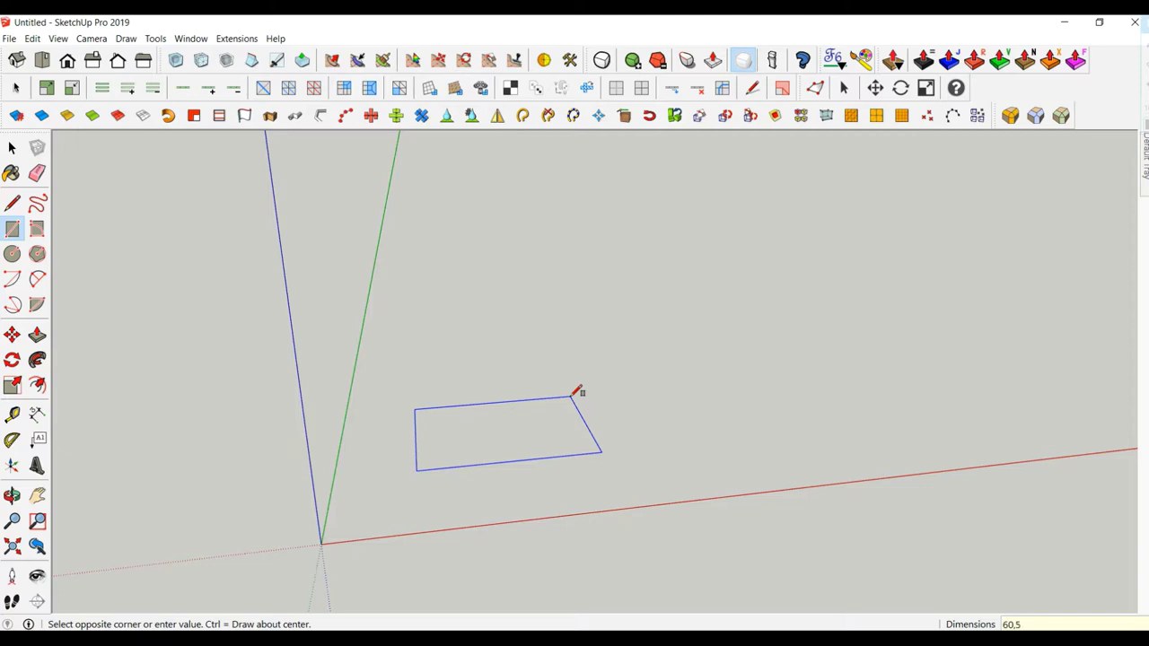
{"action": "key", "text": "Return"}
{"action": "scroll", "coordinate": [471, 440], "scroll_direction": "up", "scroll_amount": 2}
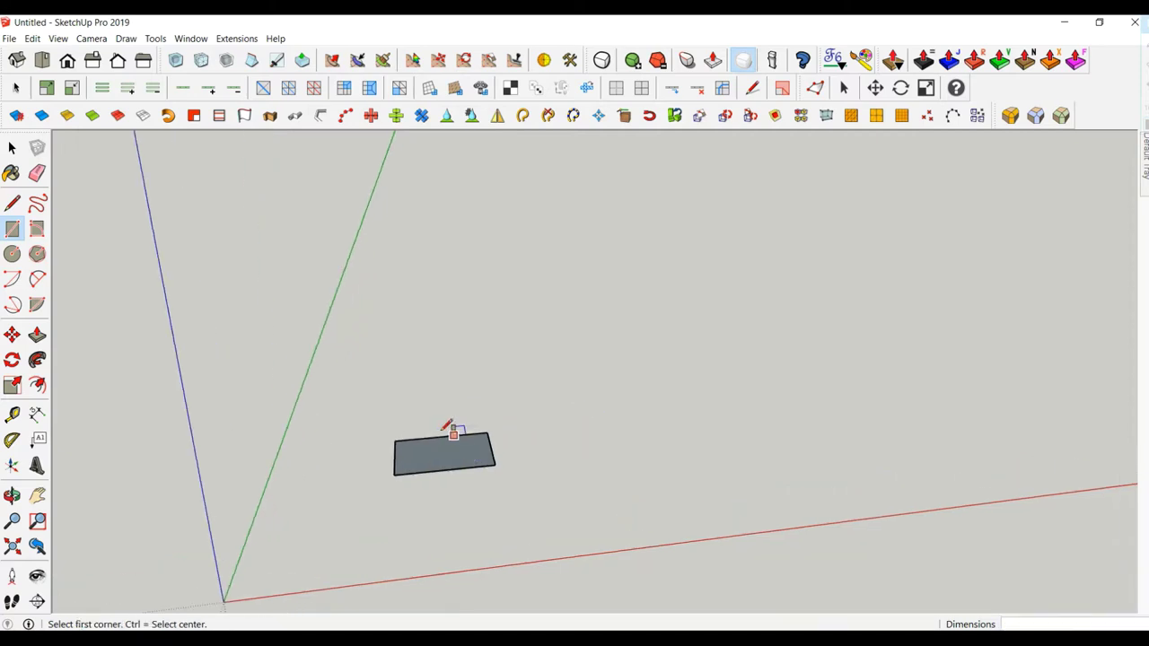
{"action": "scroll", "coordinate": [449, 428], "scroll_direction": "up", "scroll_amount": 2}
{"action": "scroll", "coordinate": [467, 494], "scroll_direction": "up", "scroll_amount": 2}
{"action": "scroll", "coordinate": [389, 505], "scroll_direction": "up", "scroll_amount": 2}
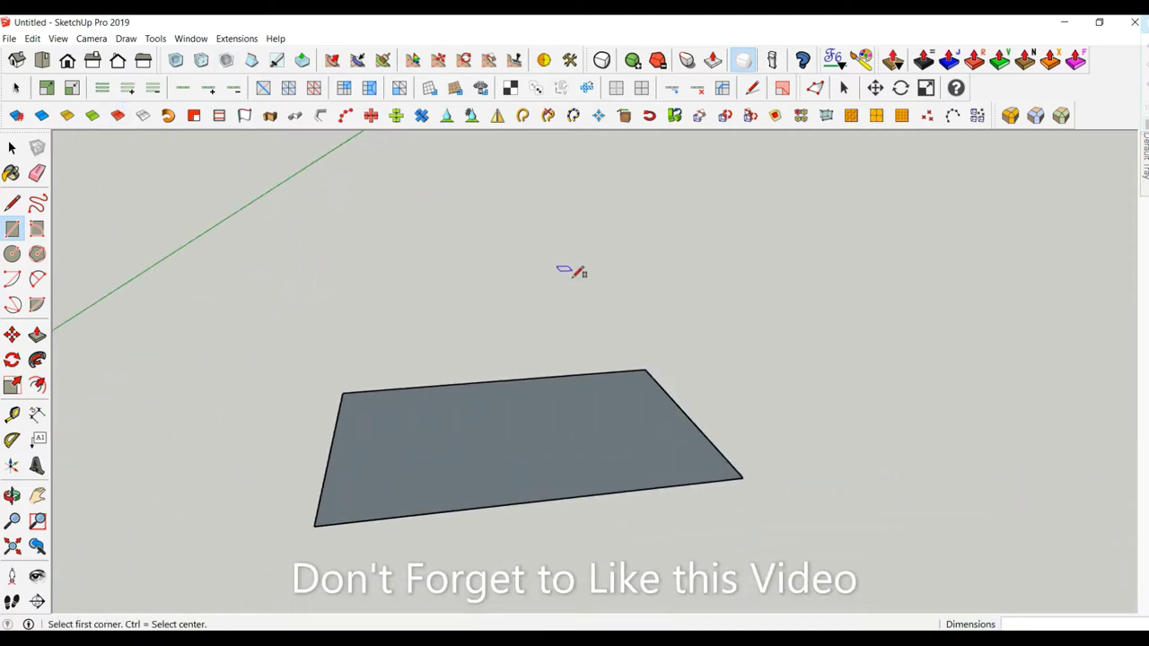
{"action": "middle_click_drag", "start_coordinate": [569, 269], "coordinate": [590, 353]}
Reverse the rectangle face so its front side shows, then select its left edge.
{"action": "left_click", "coordinate": [12, 150]}
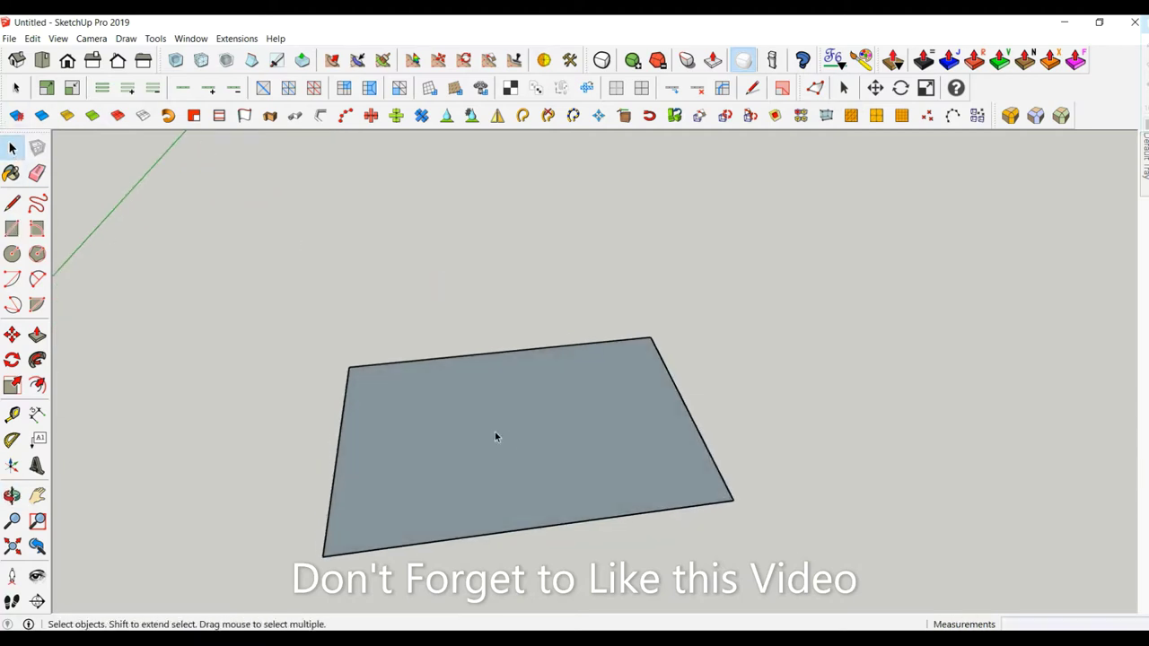
{"action": "left_click", "coordinate": [495, 431]}
{"action": "right_click", "coordinate": [492, 428]}
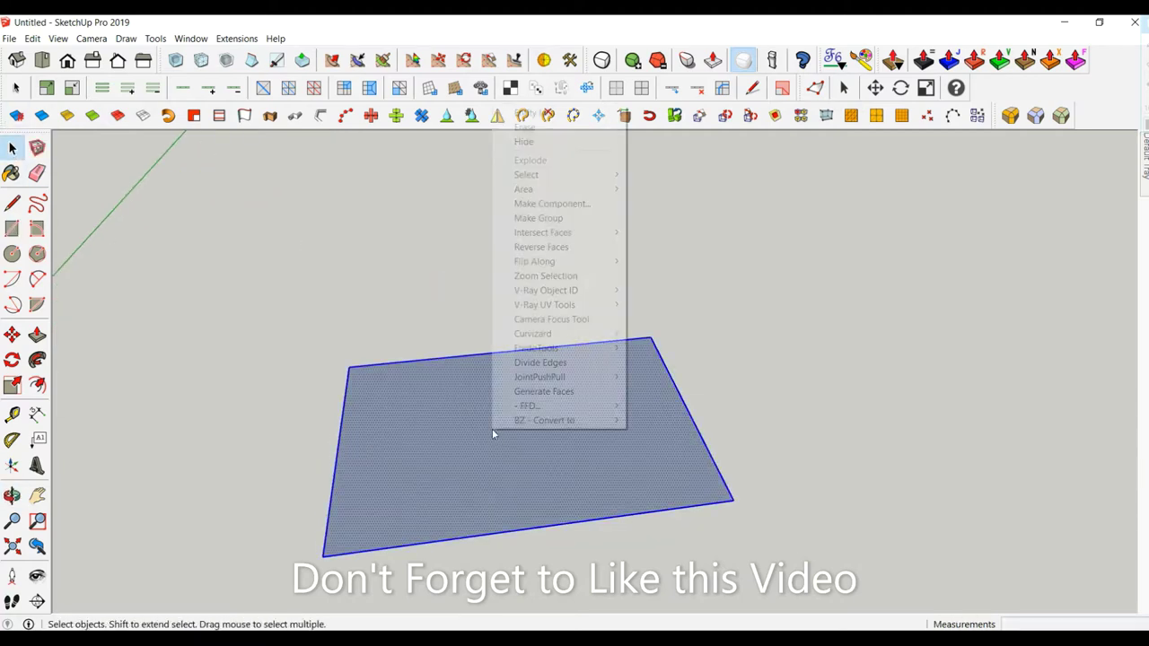
{"action": "left_click", "coordinate": [541, 247]}
{"action": "mouse_move", "coordinate": [423, 453]}
{"action": "middle_mouse_down"}
{"action": "mouse_move", "coordinate": [447, 407]}
{"action": "mouse_move", "coordinate": [458, 441]}
{"action": "middle_mouse_up"}
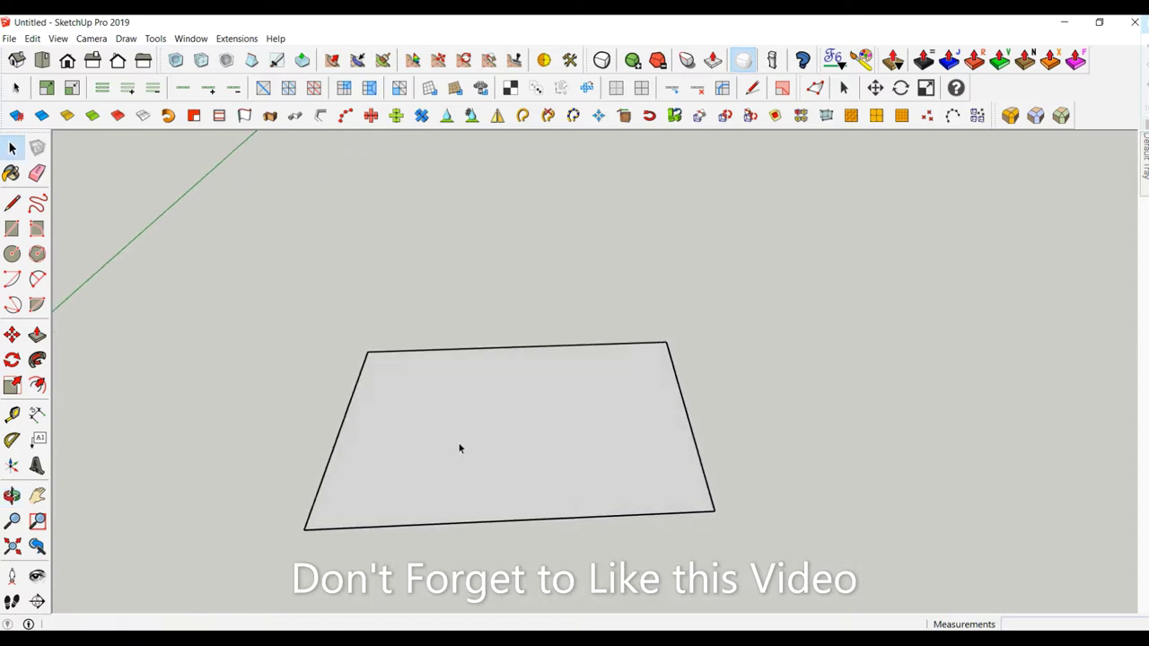
{"action": "left_click", "coordinate": [334, 451]}
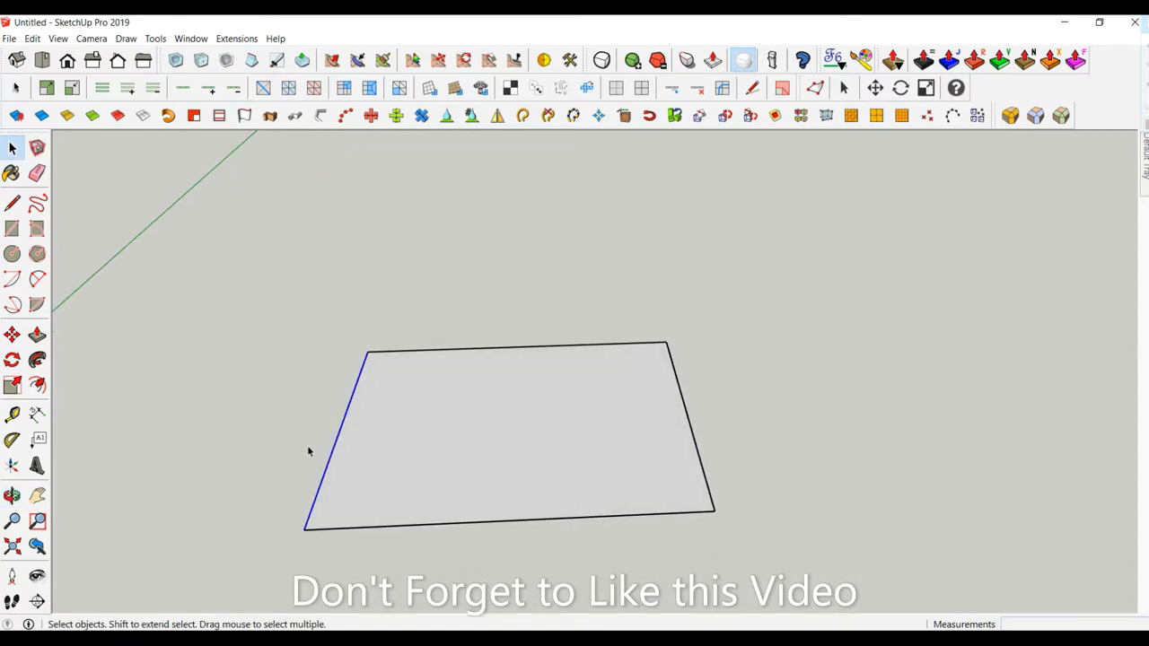
Copy the left edge to the right corner with /3 to make three equal columns.
{"action": "left_click", "coordinate": [13, 335]}
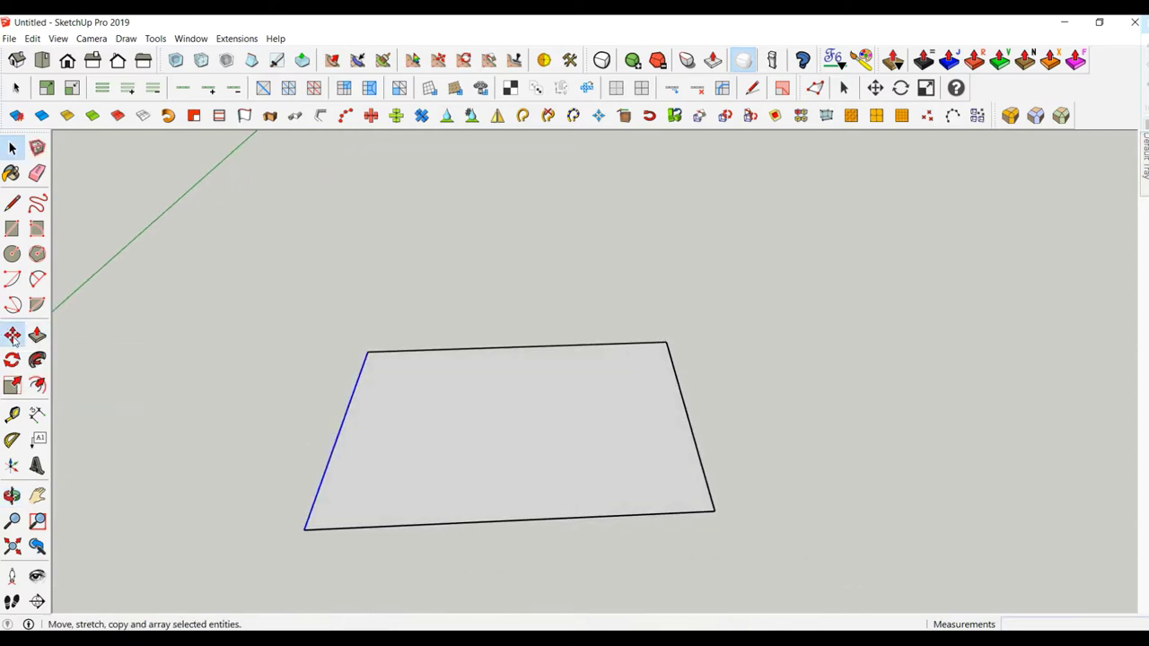
{"action": "key", "text": "ctrl"}
{"action": "left_click", "coordinate": [302, 528]}
{"action": "left_click", "coordinate": [710, 512]}
{"action": "type", "text": "/3"}
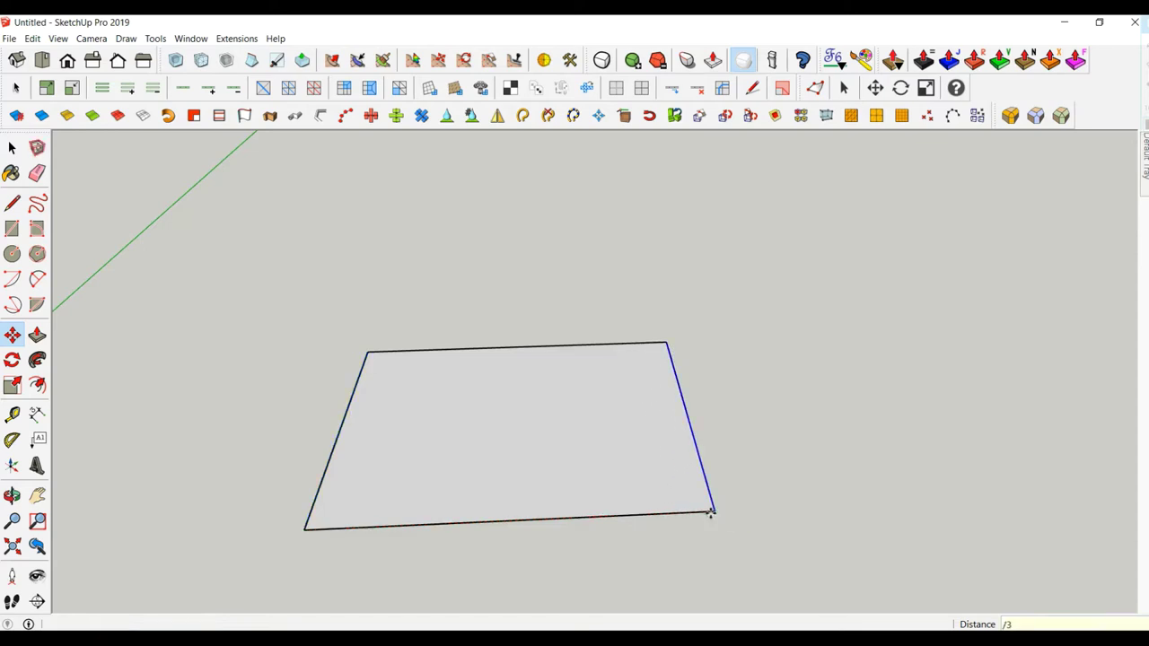
{"action": "key", "text": "Return"}
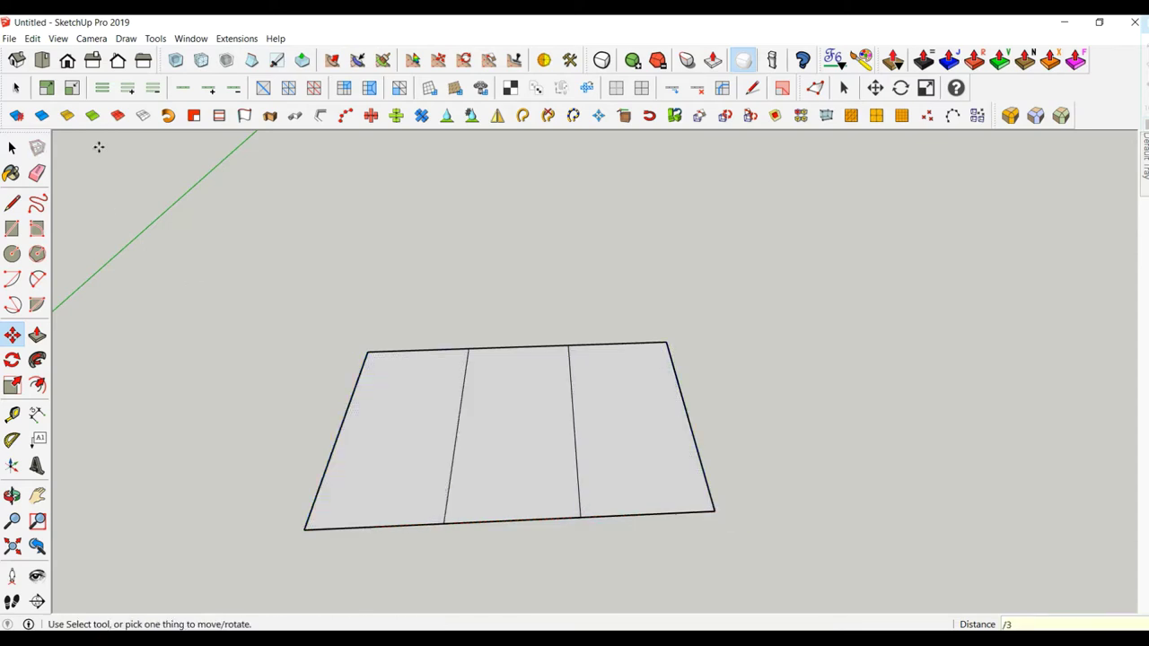
Select the bottom edge and copy it to the top with /2 to make two rows.
{"action": "left_click", "coordinate": [13, 148]}
{"action": "left_click_drag", "start_coordinate": [286, 516], "coordinate": [693, 535]}
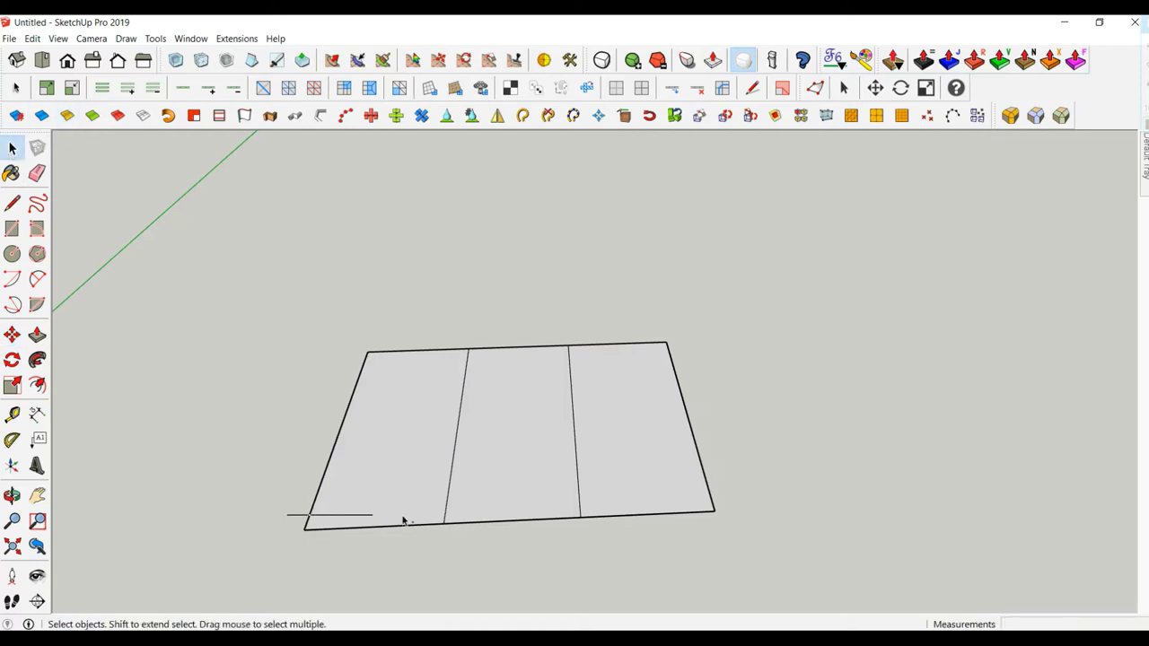
{"action": "left_click_drag", "start_coordinate": [302, 486], "coordinate": [761, 539]}
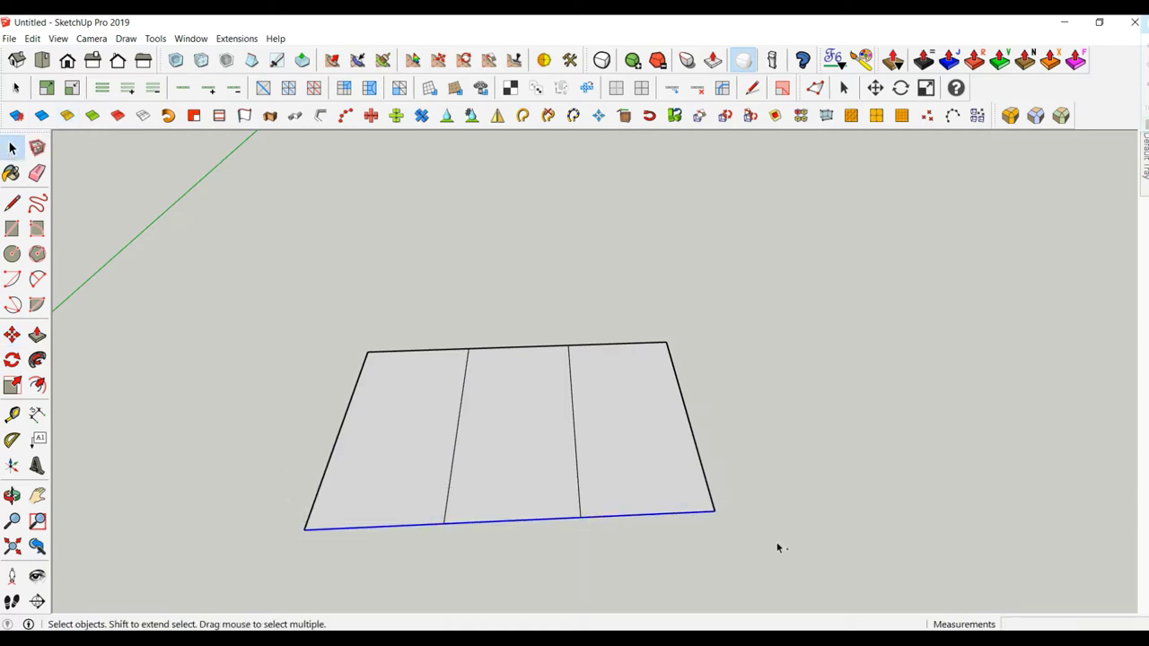
{"action": "left_click", "coordinate": [13, 335]}
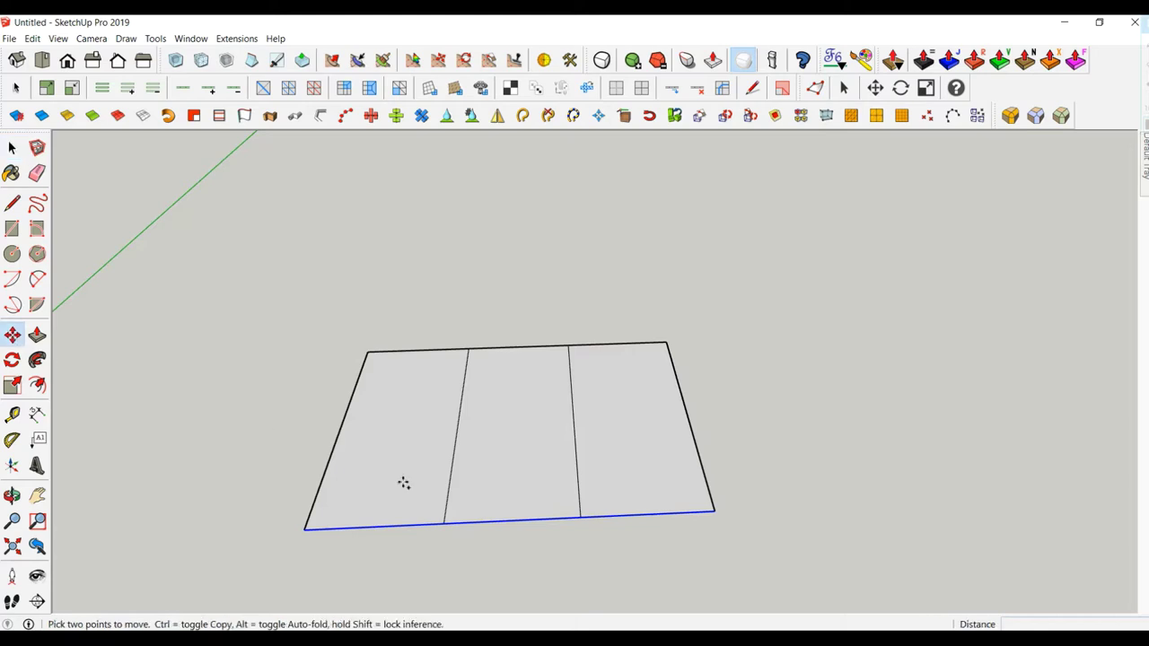
{"action": "key", "text": "ctrl"}
{"action": "left_click", "coordinate": [302, 529]}
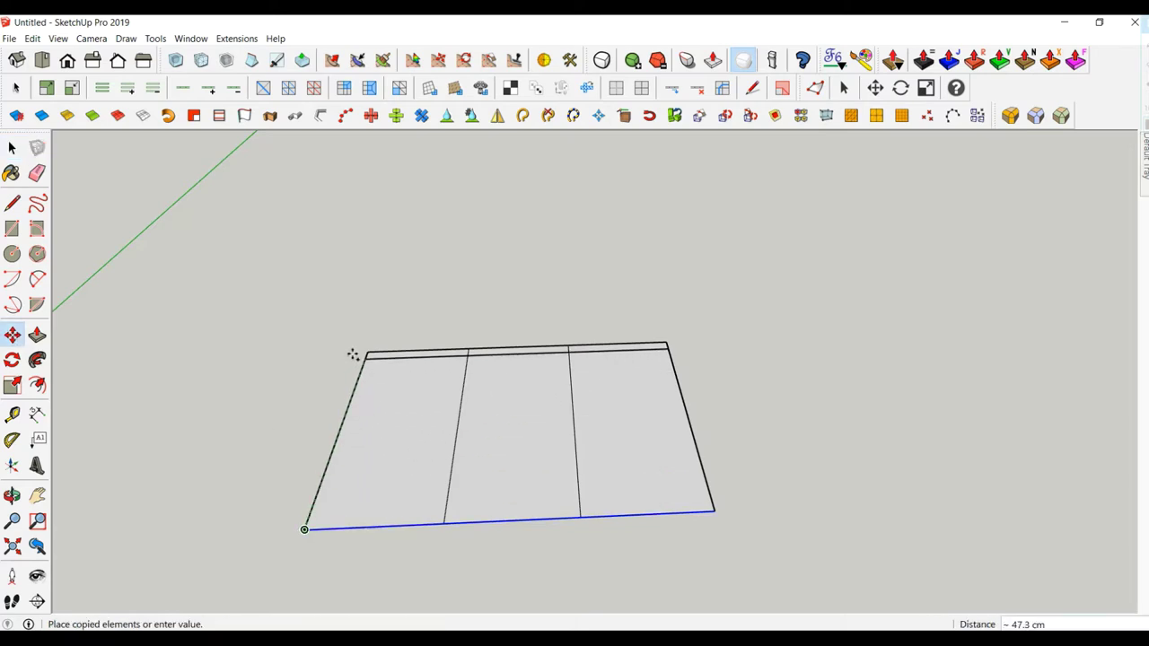
{"action": "left_click", "coordinate": [364, 351]}
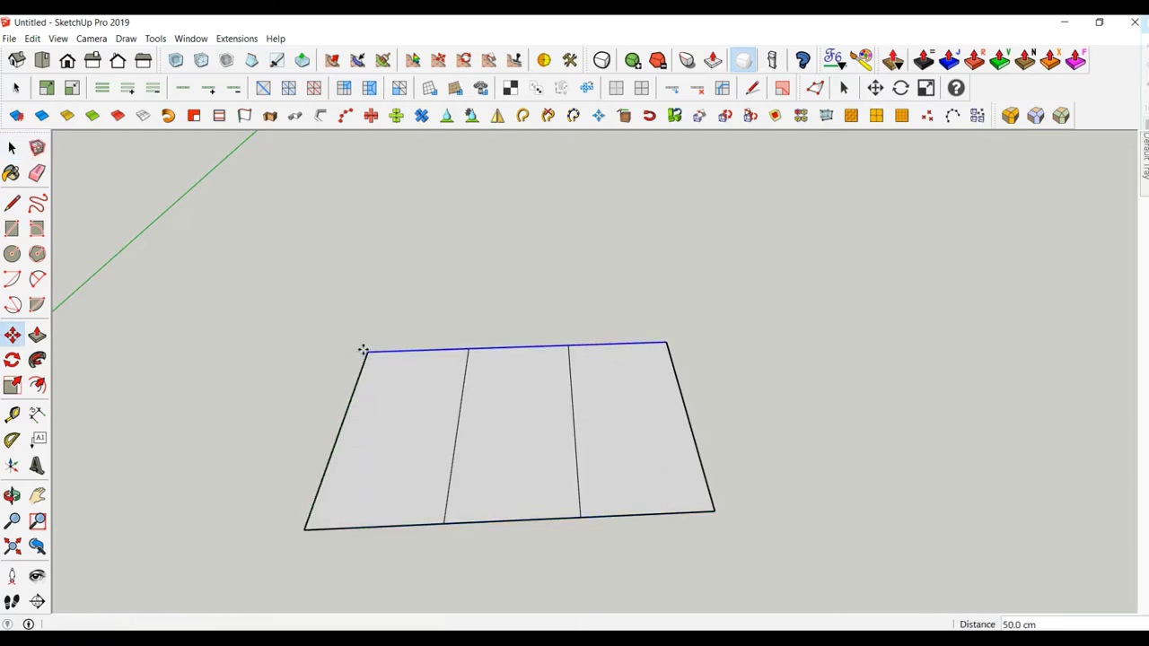
{"action": "key", "text": "Return"}
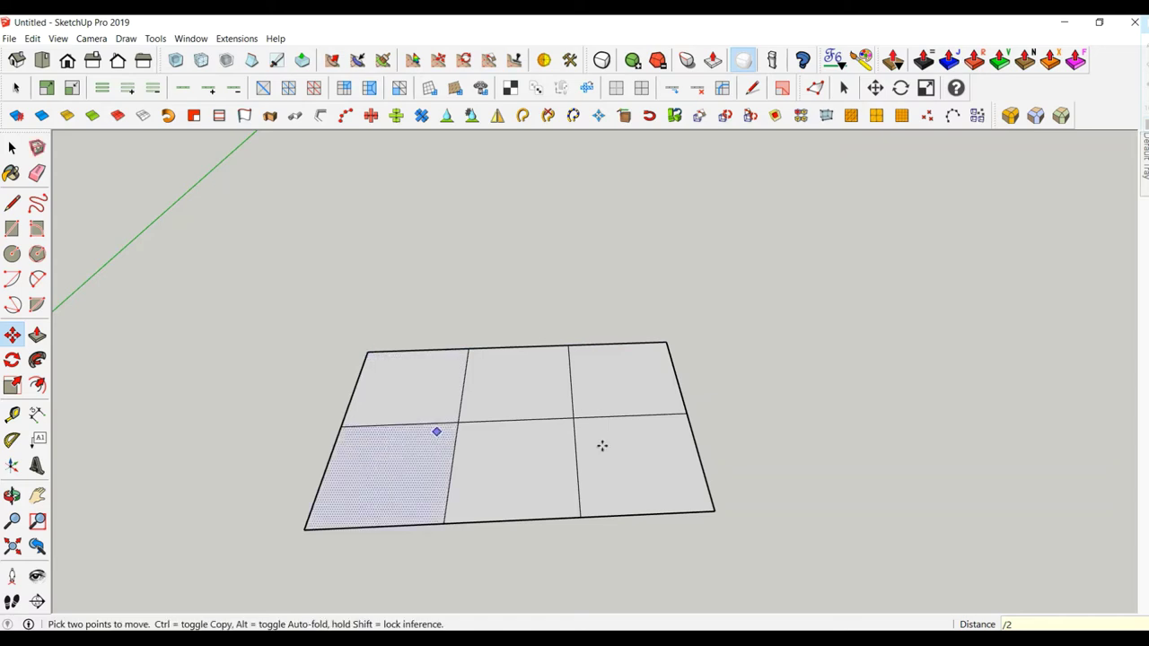
Draw a horizontal and a vertical line quartering the lower middle panel.
{"action": "middle_click_drag", "start_coordinate": [436, 431], "coordinate": [697, 503]}
{"action": "left_click", "coordinate": [12, 203]}
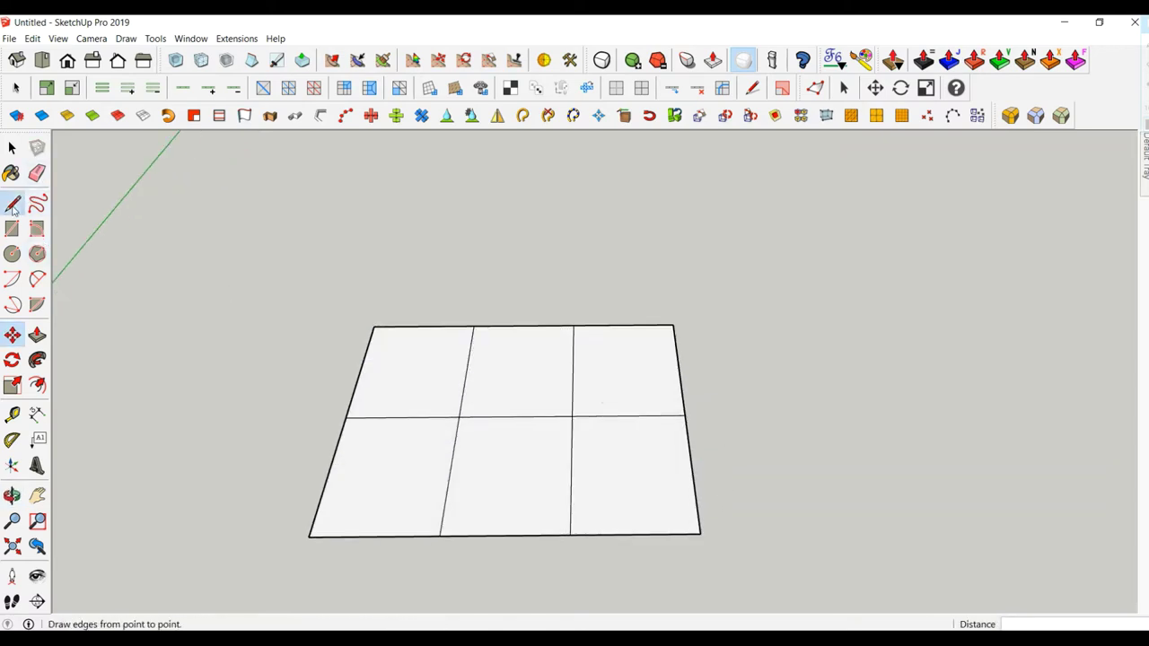
{"action": "left_click", "coordinate": [571, 470]}
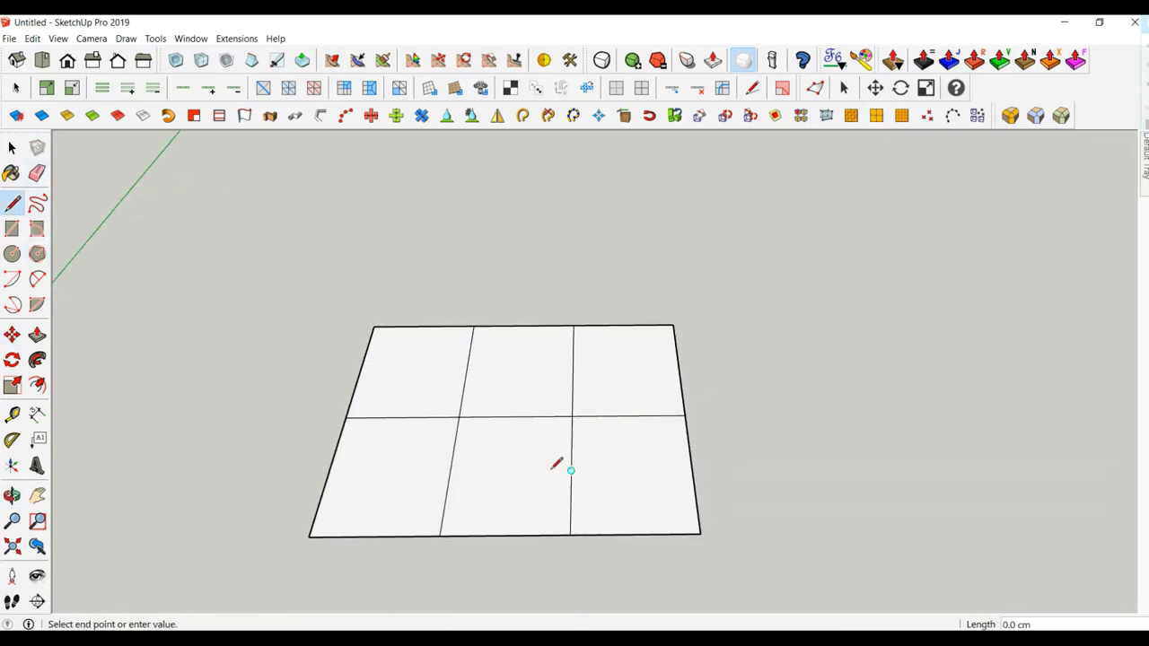
{"action": "left_click", "coordinate": [450, 471]}
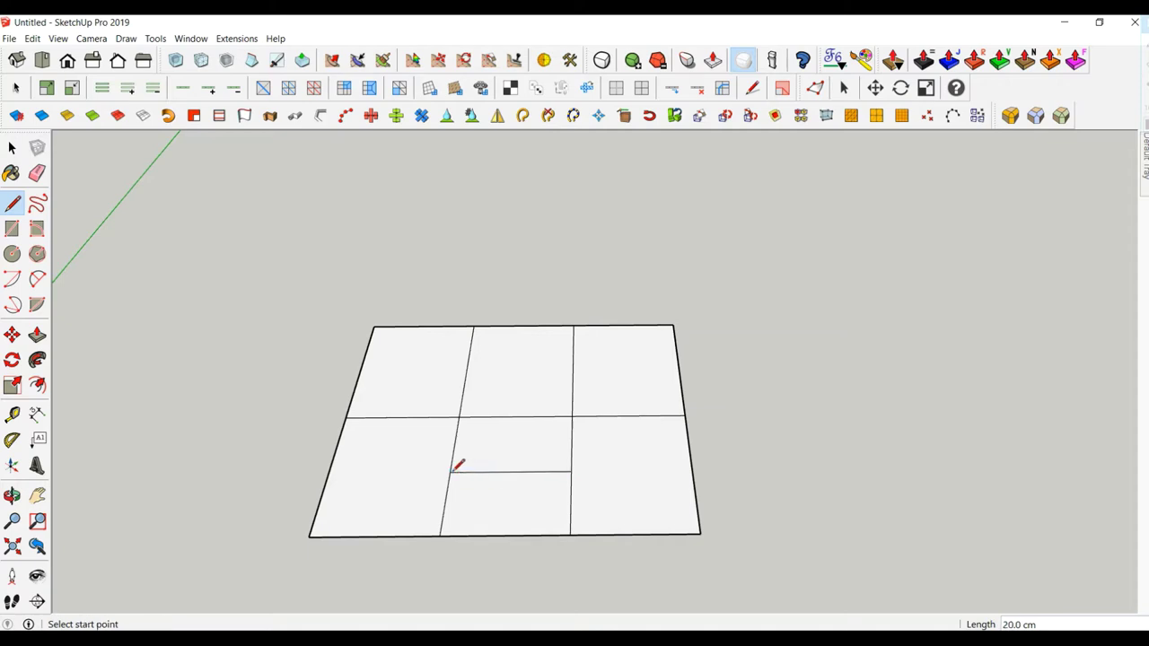
{"action": "left_click", "coordinate": [505, 535]}
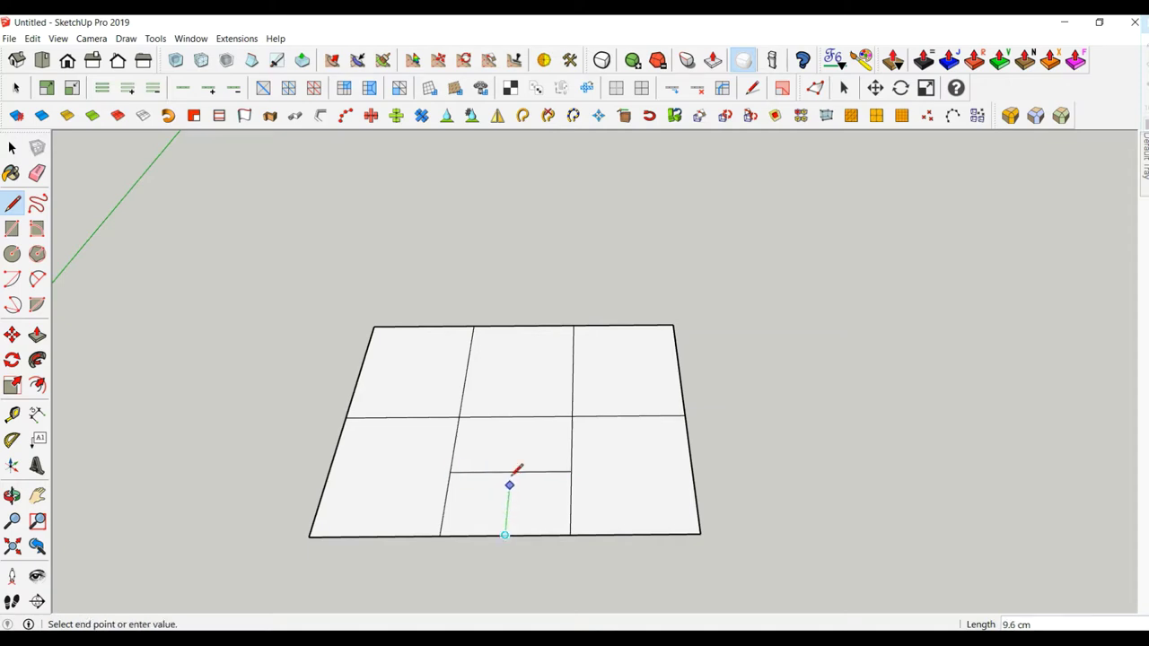
{"action": "left_click", "coordinate": [516, 415]}
{"action": "middle_click_drag", "start_coordinate": [632, 432], "coordinate": [672, 359]}
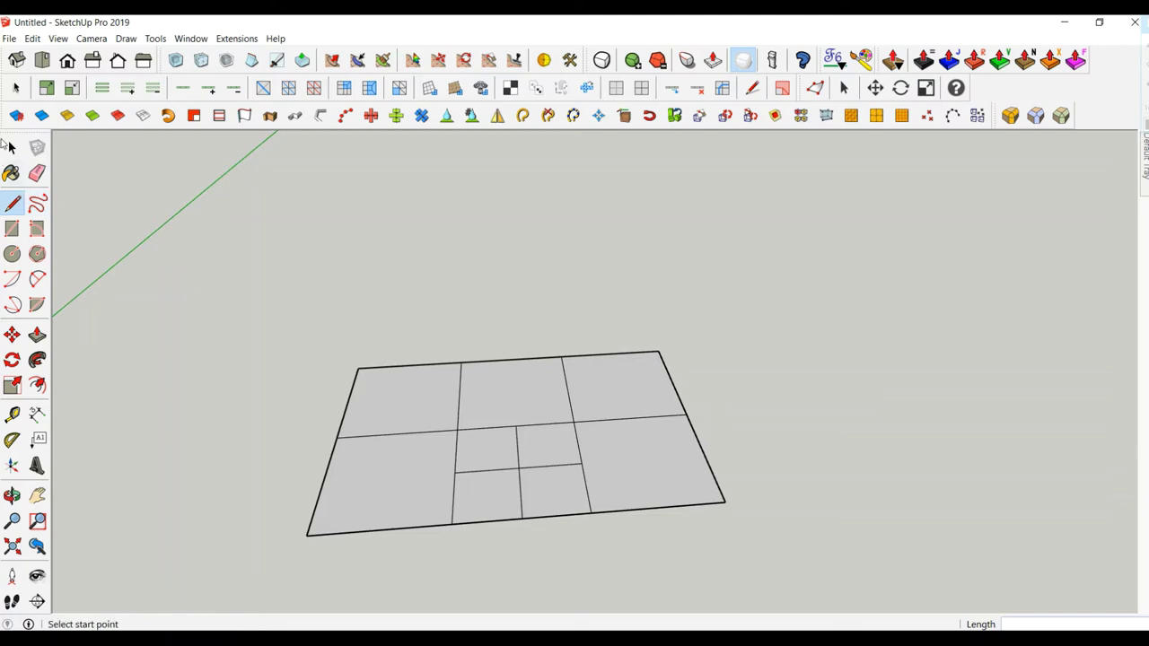
{"action": "left_click", "coordinate": [11, 146]}
{"action": "left_click", "coordinate": [498, 440]}
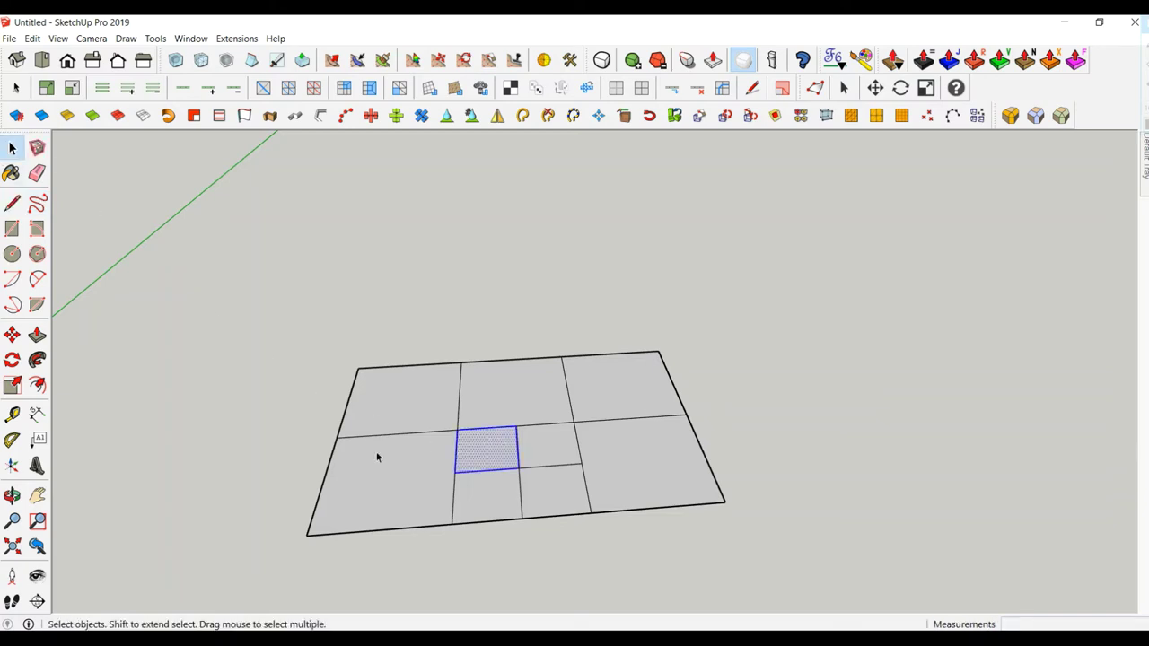
Copy the selected small cell 20 straight up above the grid.
{"action": "left_click", "coordinate": [12, 334]}
{"action": "middle_click_drag", "start_coordinate": [505, 374], "coordinate": [429, 457]}
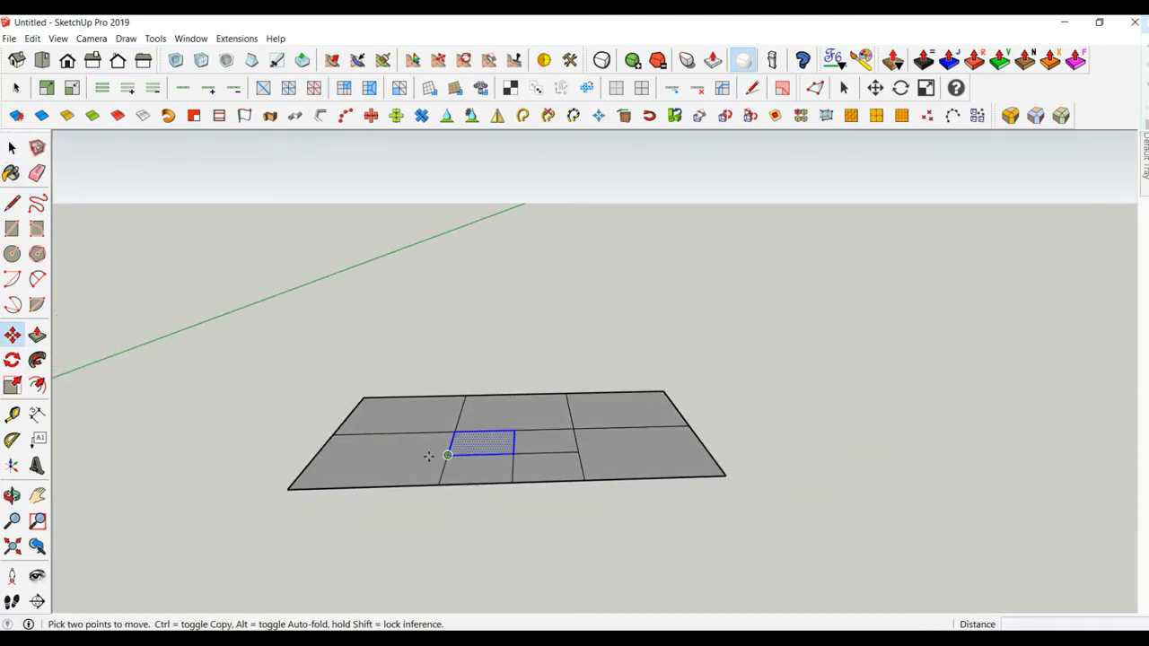
{"action": "left_click", "coordinate": [483, 443], "text": "ctrl"}
{"action": "type", "text": "20"}
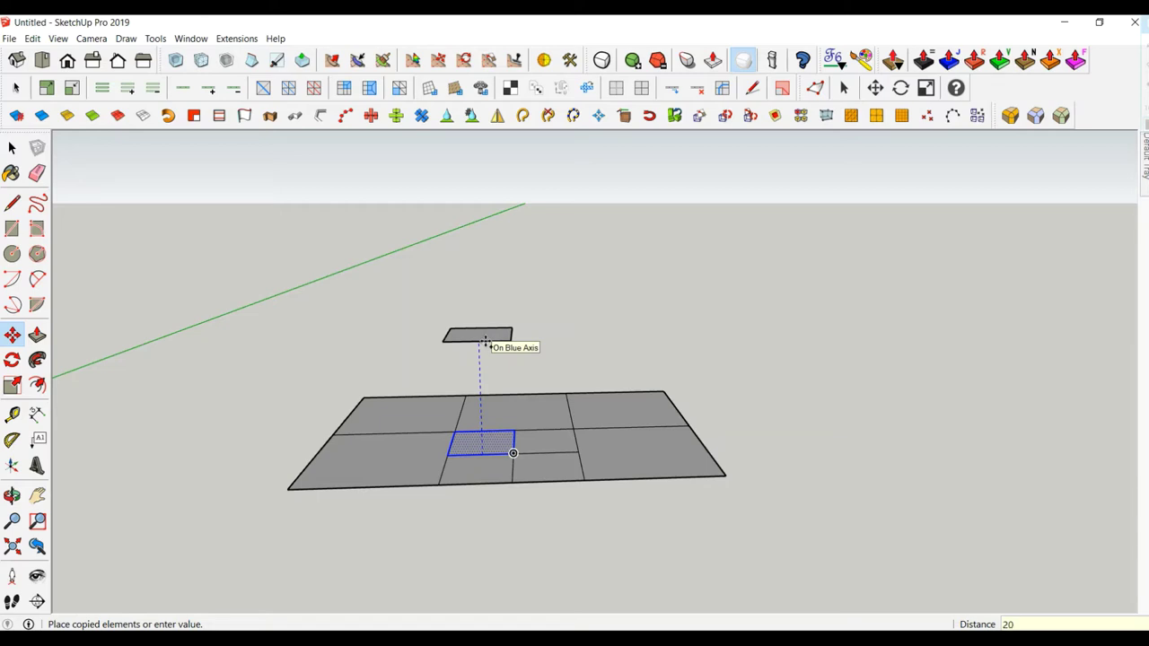
{"action": "key", "text": "Return"}
{"action": "middle_click_drag", "start_coordinate": [485, 341], "coordinate": [595, 471]}
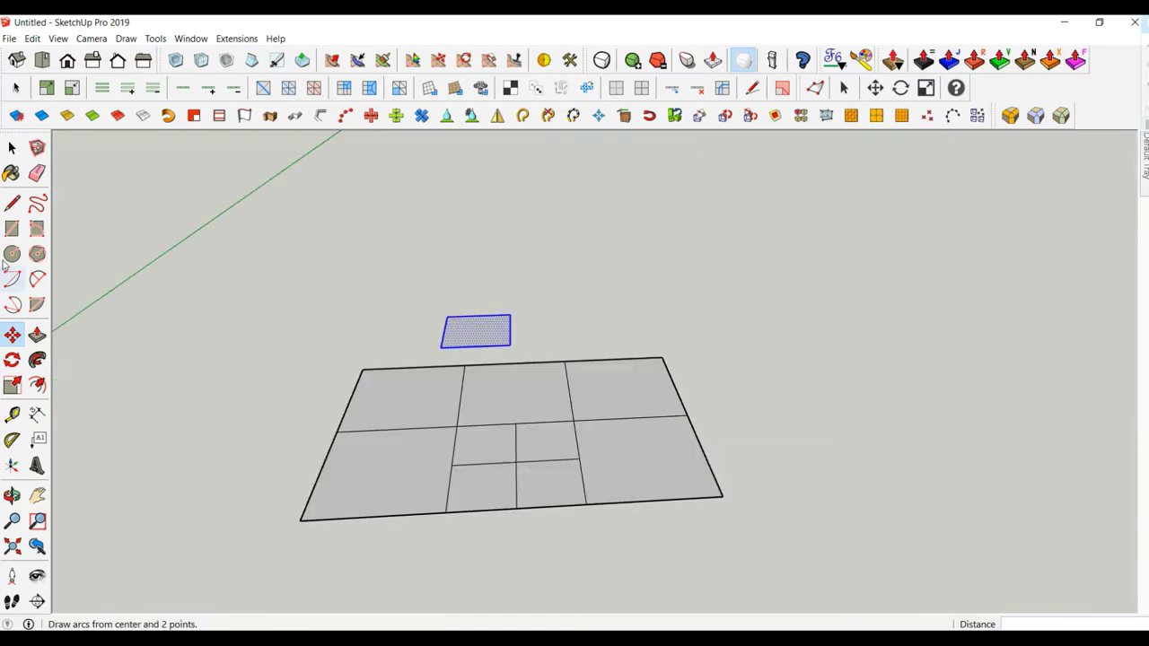
Make the whole gridded plane a group and lock it.
{"action": "left_click", "coordinate": [12, 149]}
{"action": "triple_click", "coordinate": [373, 446]}
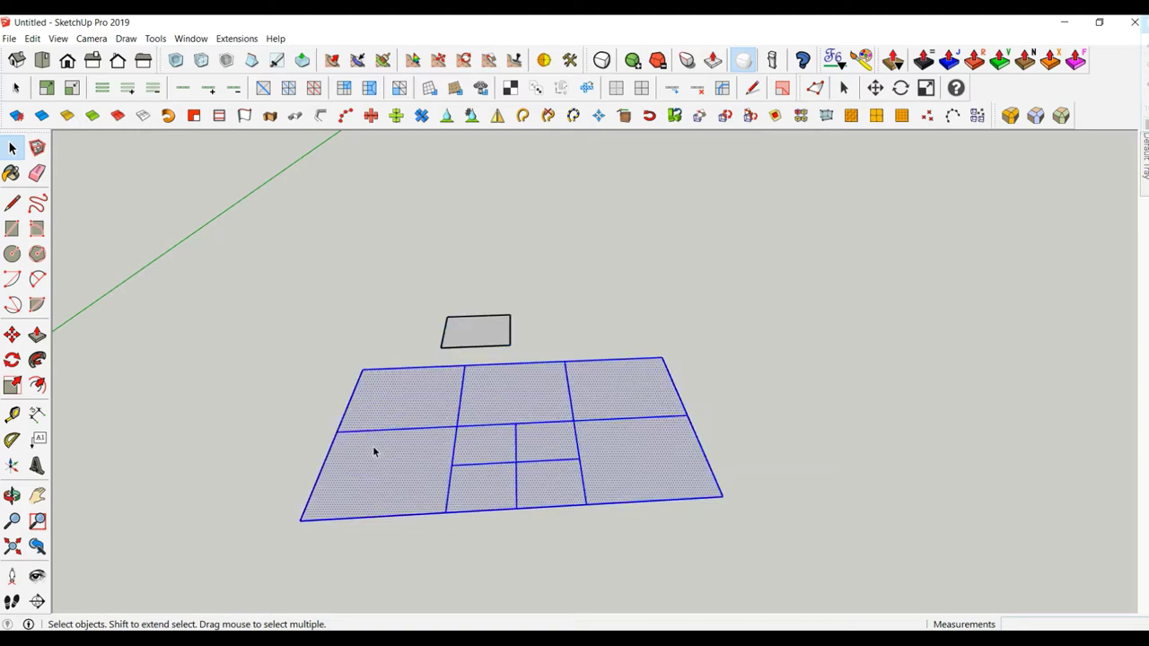
{"action": "right_click", "coordinate": [373, 446]}
{"action": "left_click", "coordinate": [416, 222]}
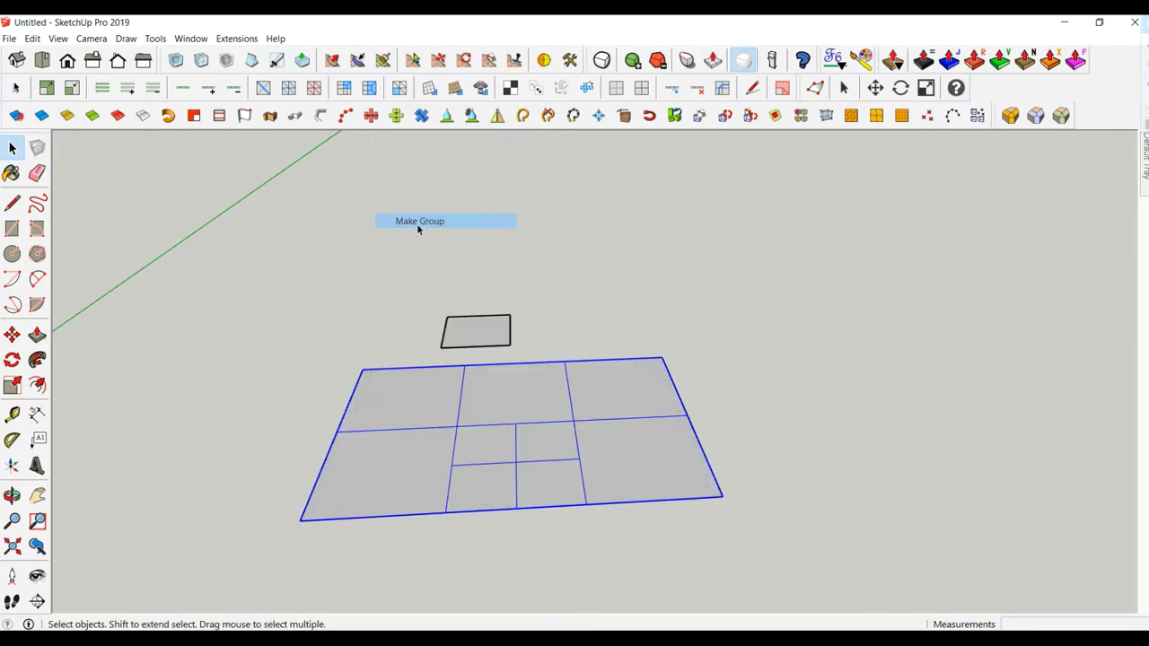
{"action": "right_click", "coordinate": [387, 473]}
{"action": "right_click", "coordinate": [390, 467]}
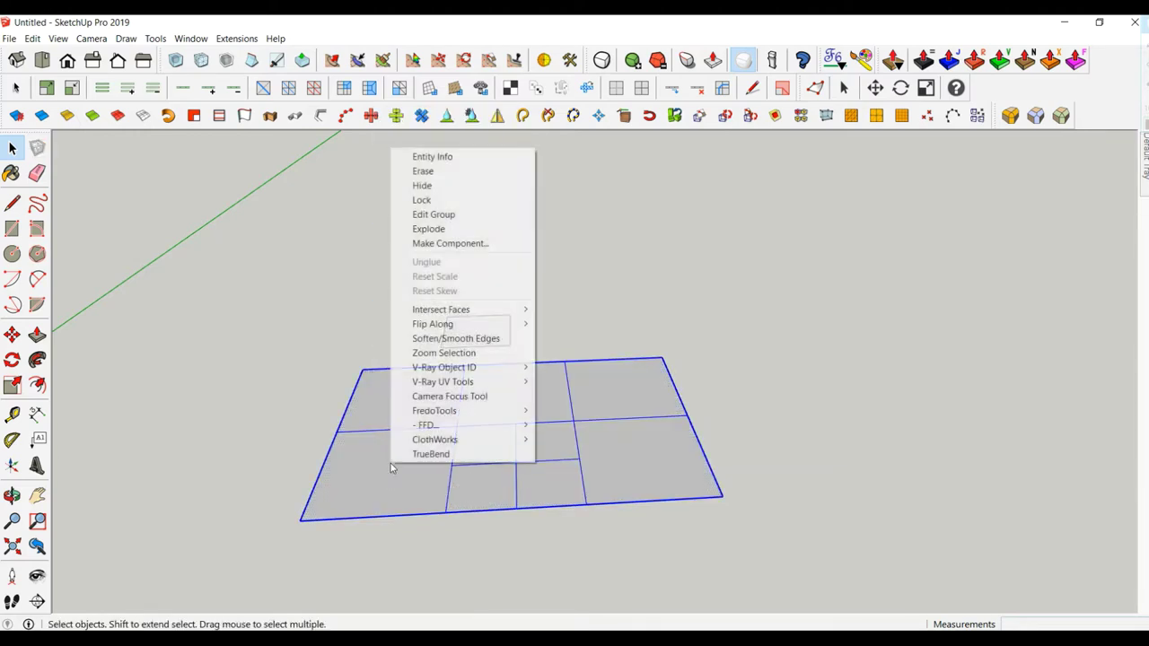
{"action": "left_click", "coordinate": [421, 199]}
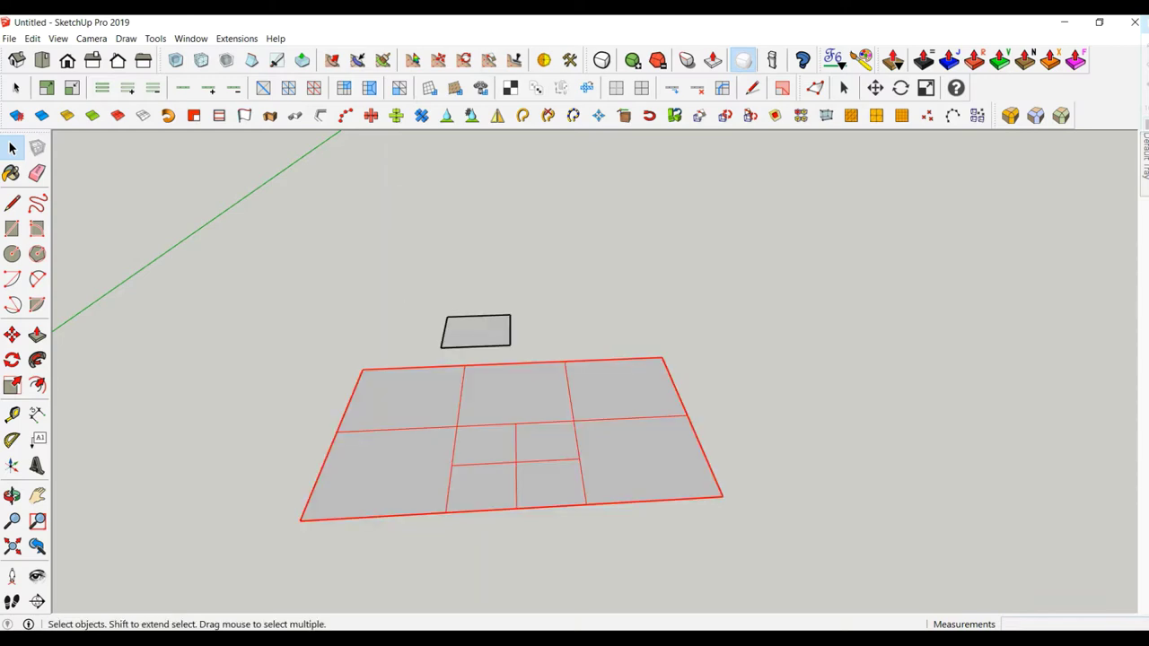
Place a Tape Measure guide 0.3 cm inside the hovering cell's top edge.
{"action": "scroll", "coordinate": [487, 349], "scroll_direction": "up", "scroll_amount": 3}
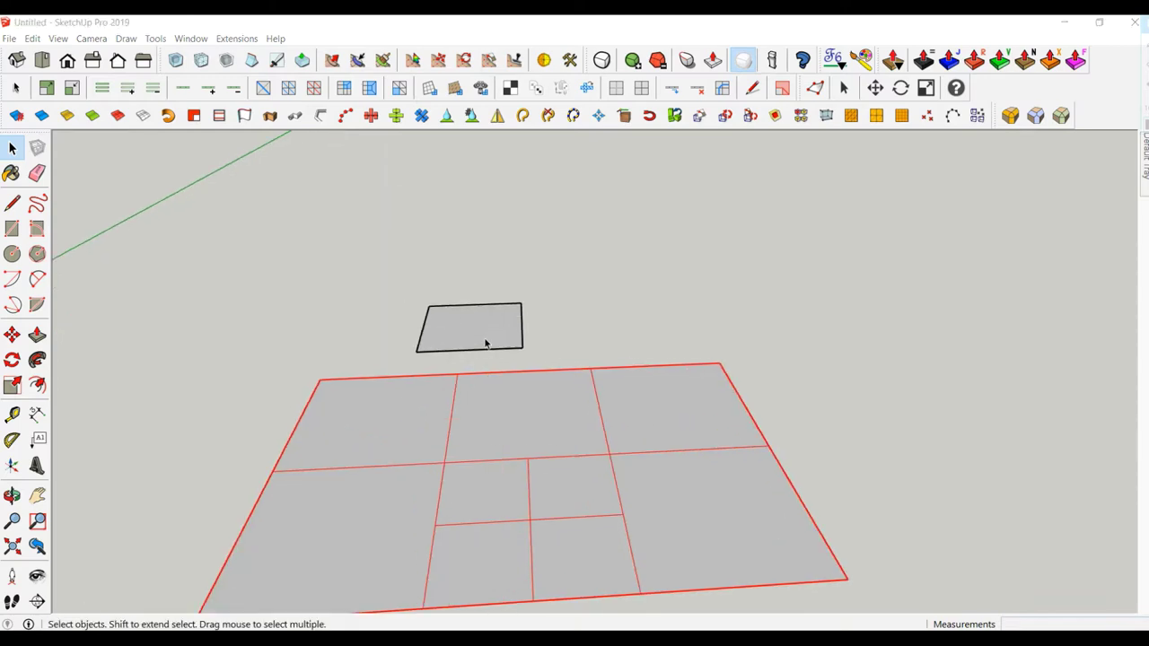
{"action": "middle_click_drag", "start_coordinate": [488, 349], "coordinate": [439, 472]}
{"action": "scroll", "coordinate": [446, 395], "scroll_direction": "up", "scroll_amount": 2}
{"action": "middle_click_drag", "start_coordinate": [446, 396], "coordinate": [512, 379]}
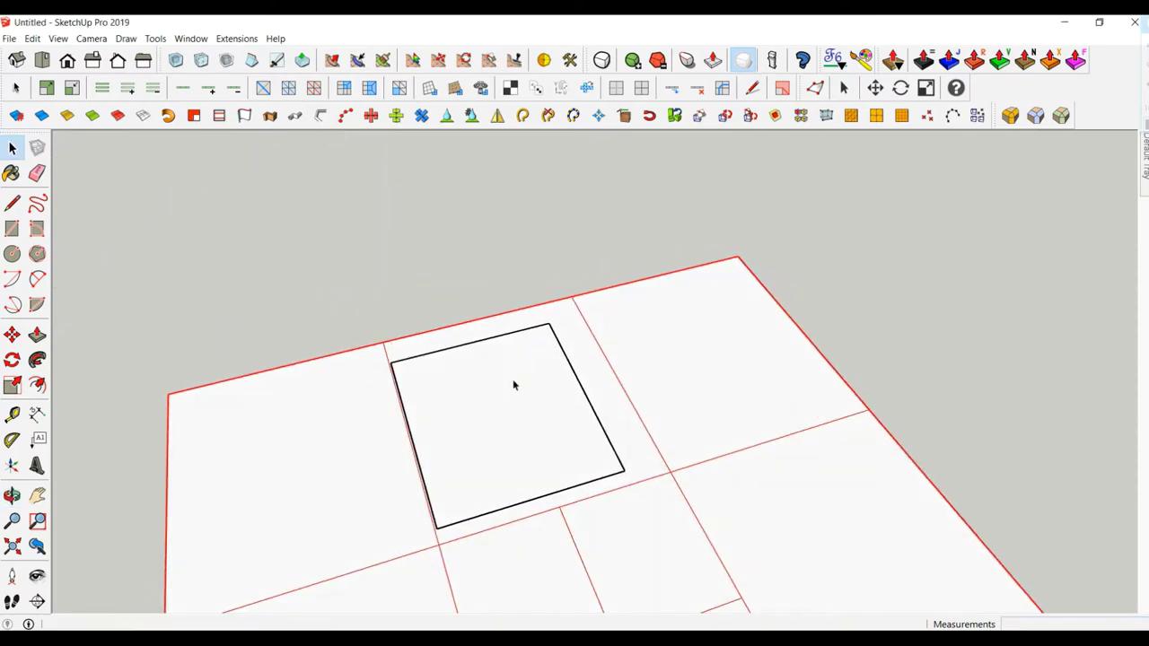
{"action": "scroll", "coordinate": [474, 428], "scroll_direction": "up", "scroll_amount": 2}
{"action": "middle_click_drag", "start_coordinate": [474, 428], "coordinate": [436, 451]}
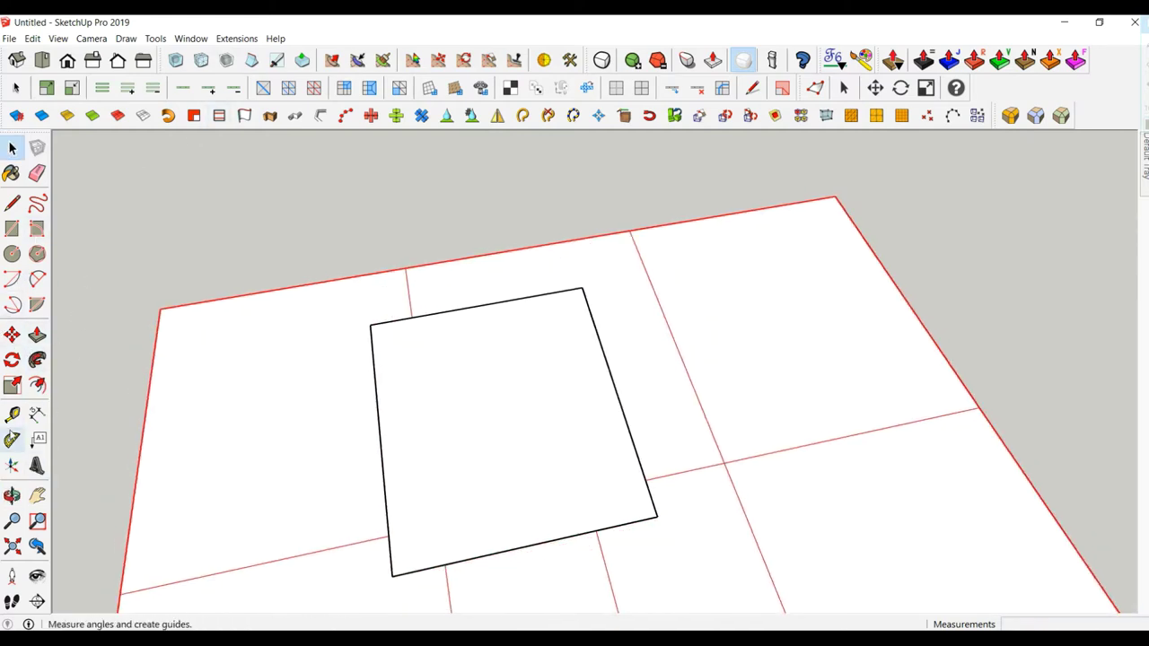
{"action": "left_click", "coordinate": [12, 414]}
{"action": "left_click", "coordinate": [392, 575]}
{"action": "type", "text": "0.3"}
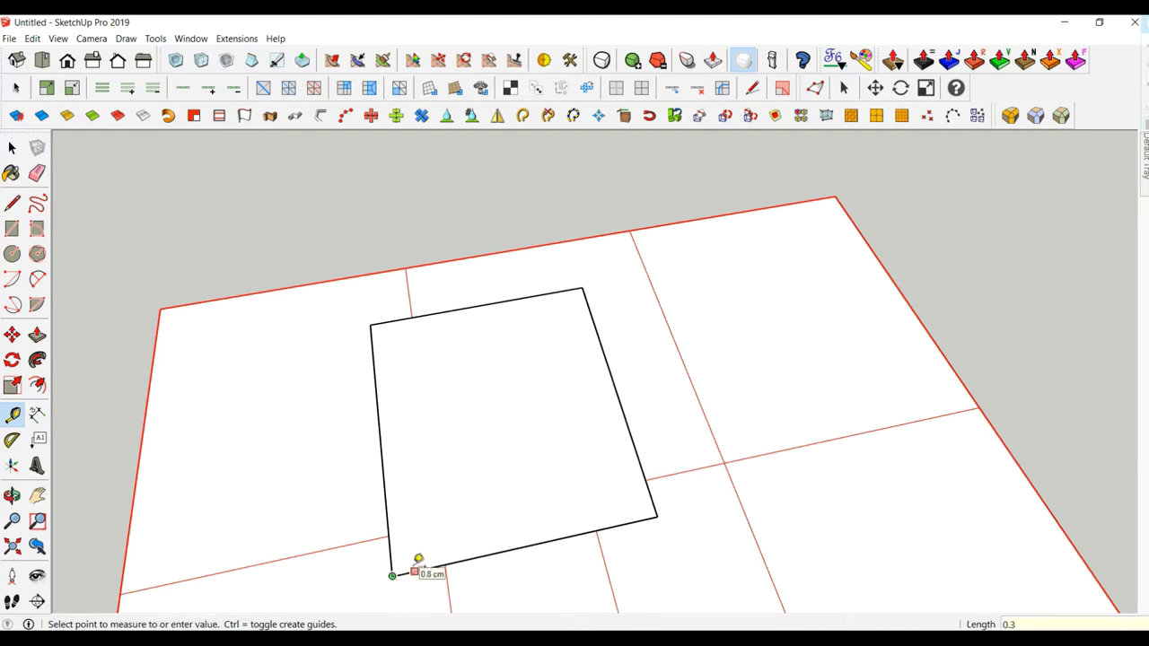
{"action": "type", "text": "10"}
{"action": "key", "text": "Return"}
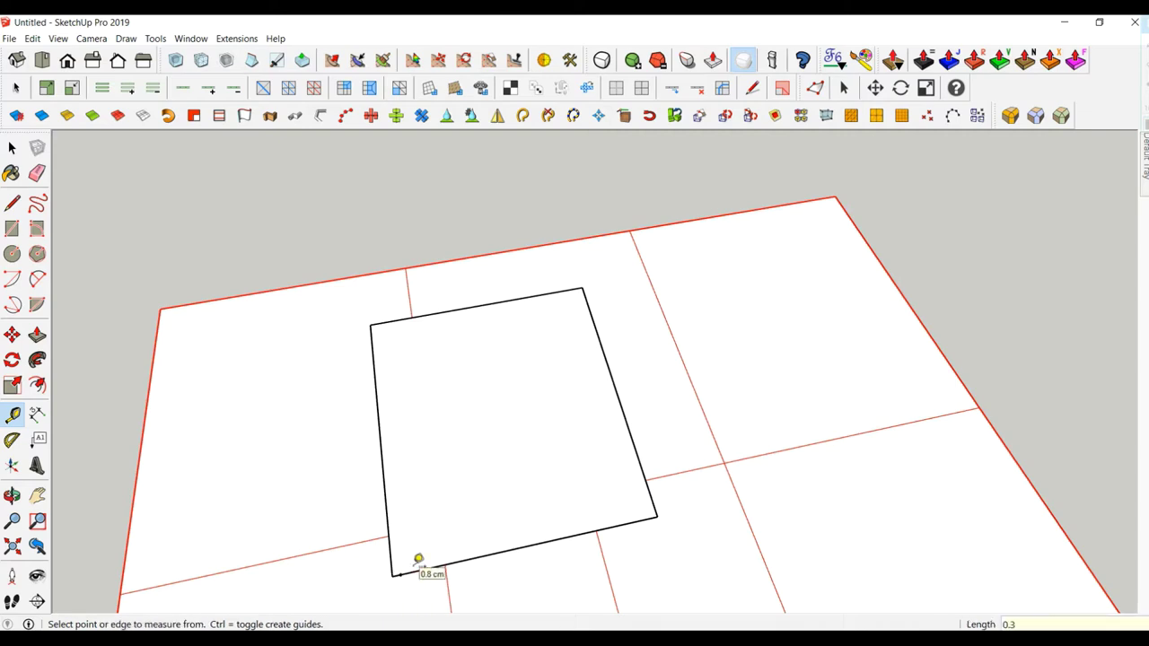
{"action": "left_click", "coordinate": [386, 322]}
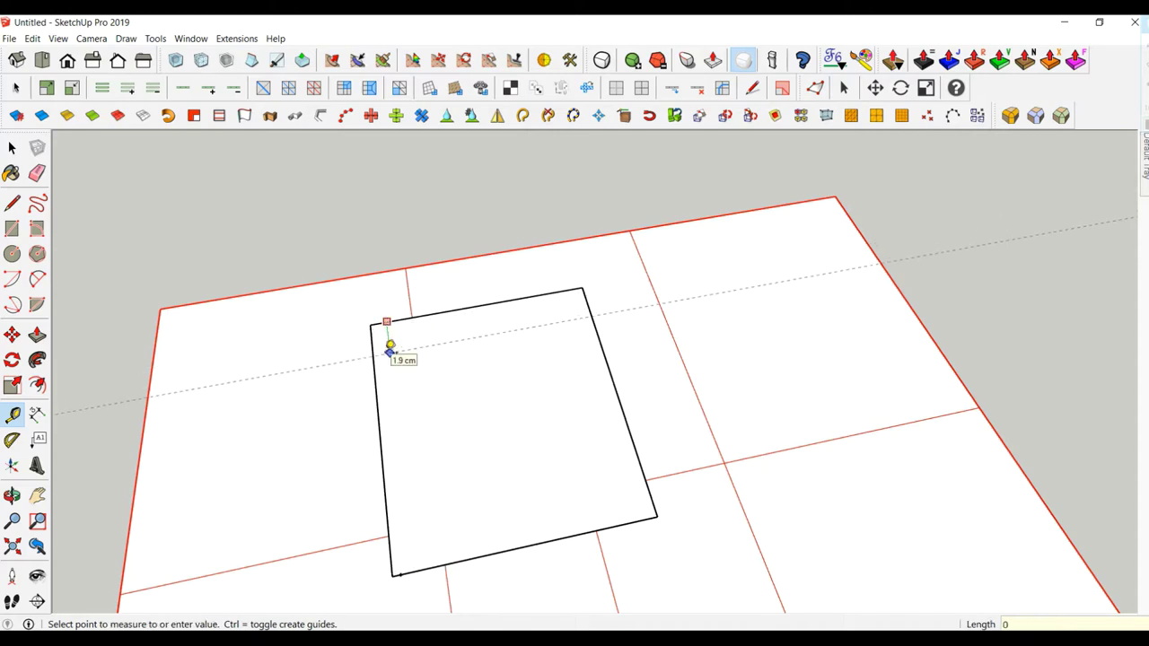
{"action": "type", "text": ".3"}
{"action": "key", "text": "Return"}
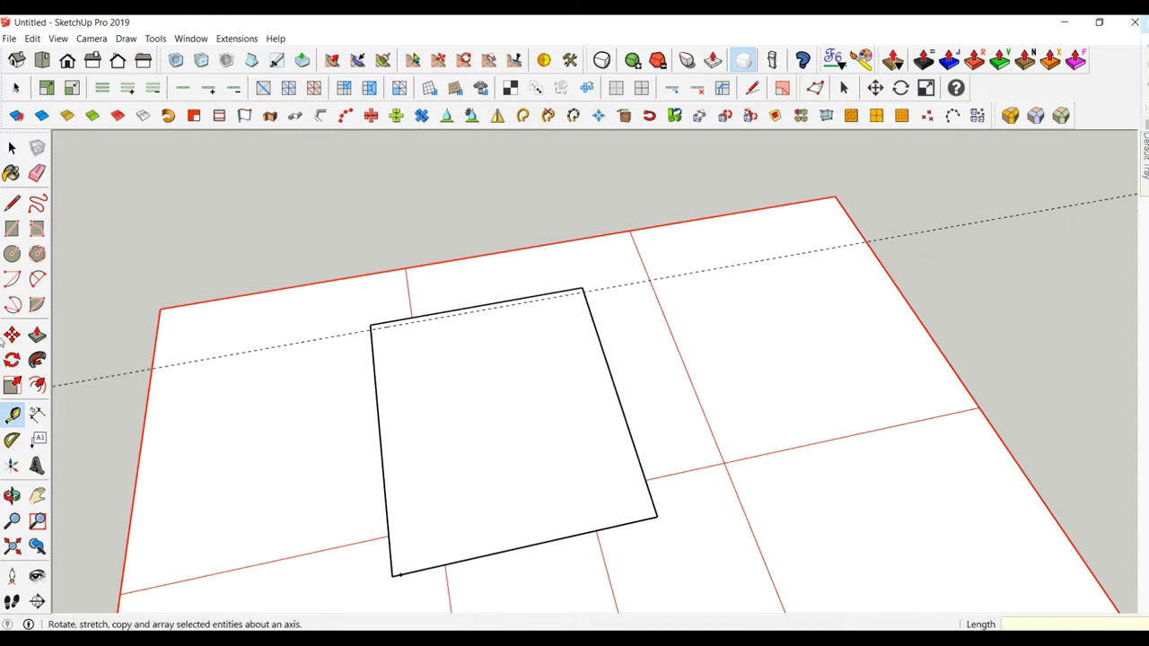
Draw lines from the bottom-left corner to the guide and on to the top-right corner.
{"action": "left_click", "coordinate": [12, 204]}
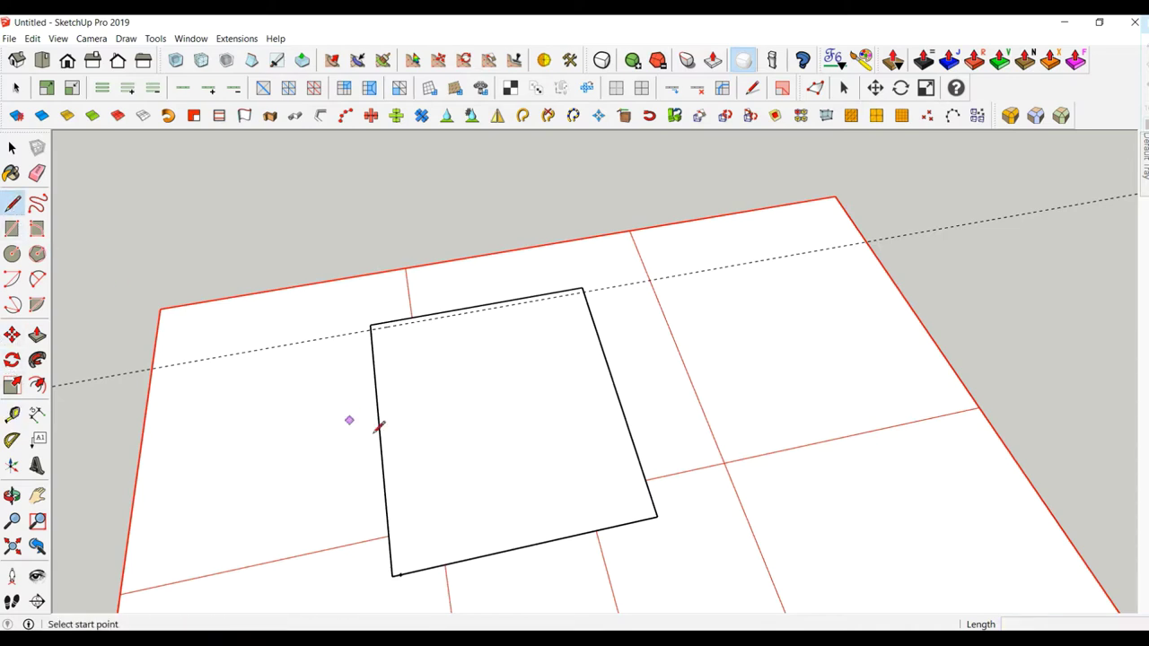
{"action": "left_click", "coordinate": [399, 574]}
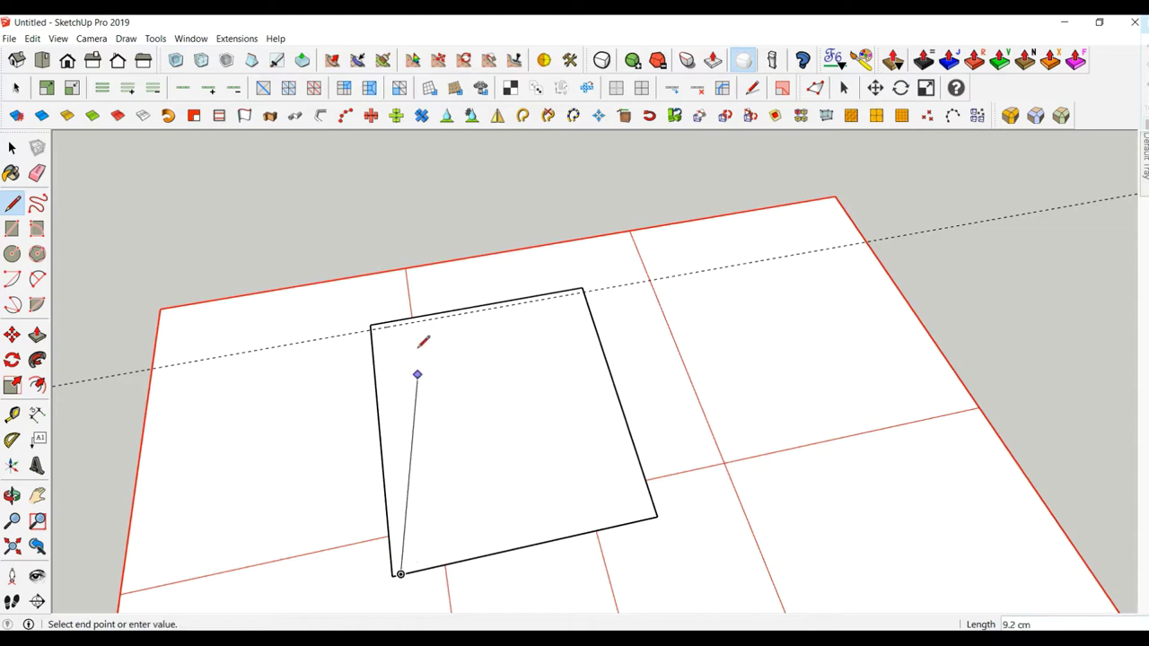
{"action": "left_click", "coordinate": [377, 329]}
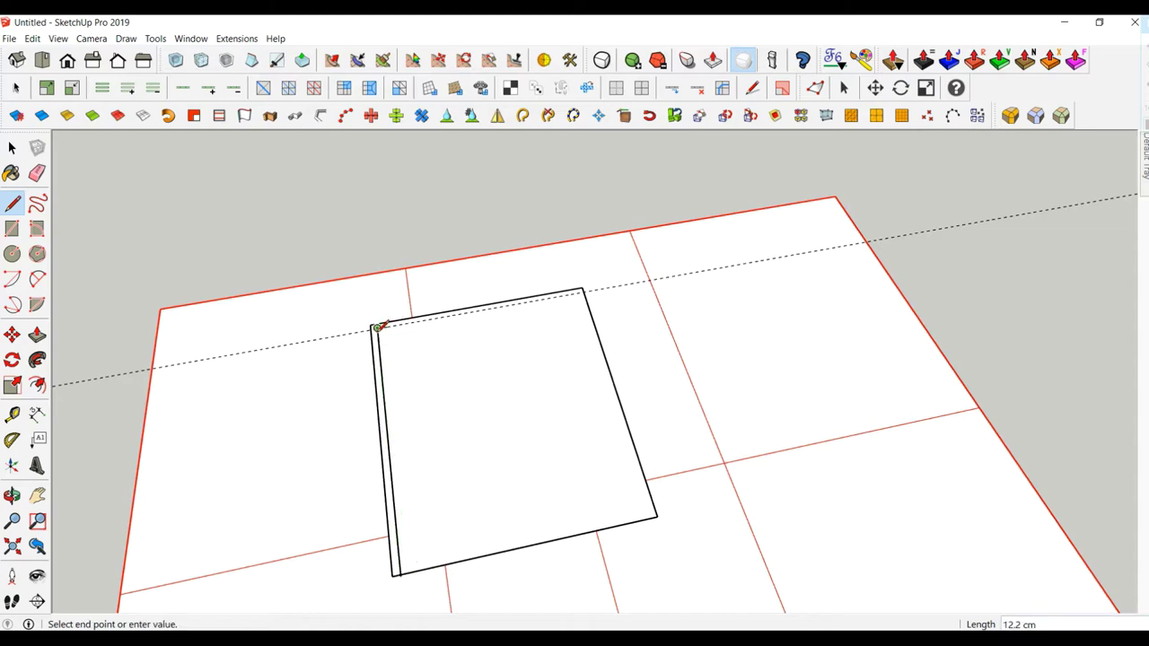
{"action": "left_click", "coordinate": [584, 290]}
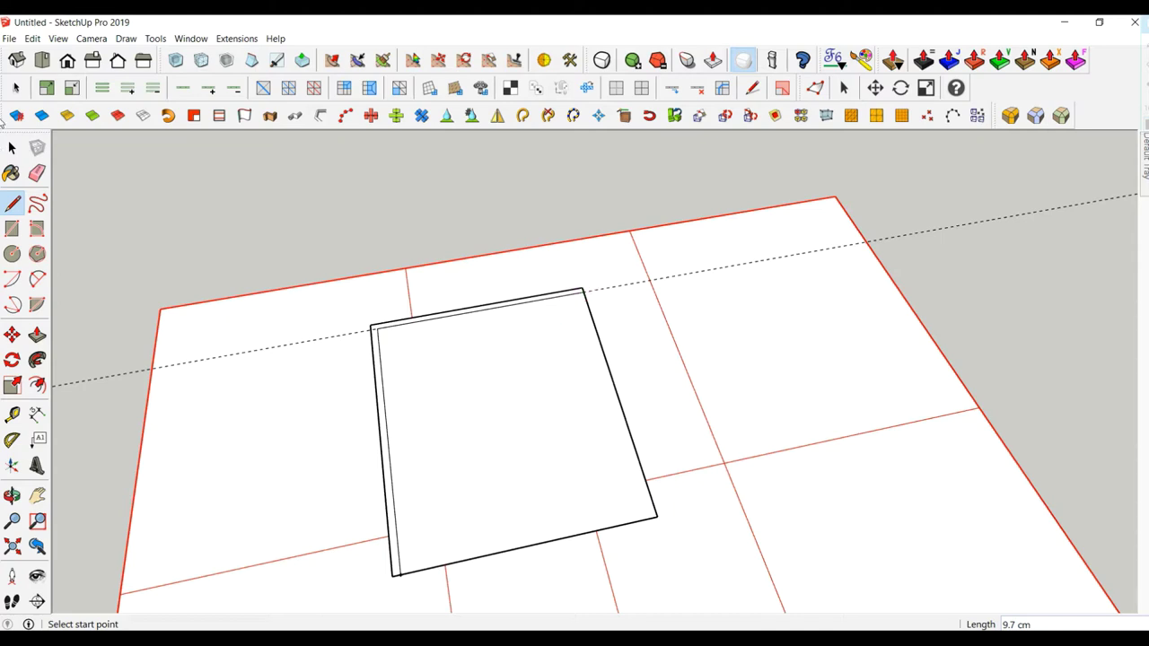
{"action": "left_click", "coordinate": [32, 39]}
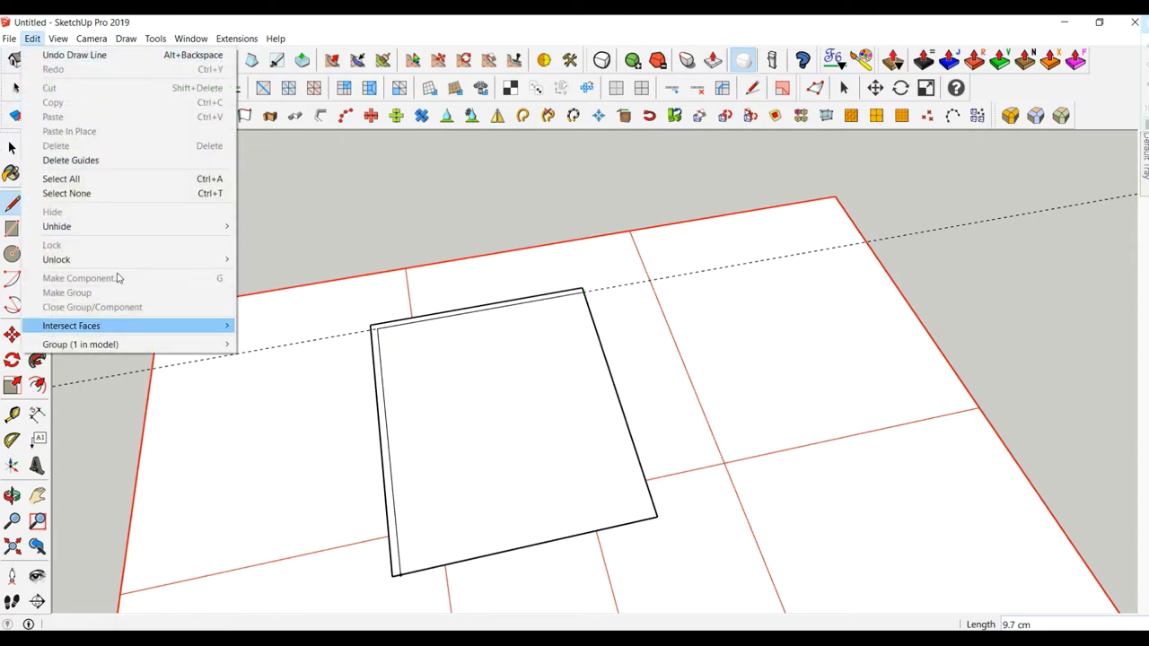
Delete the guides and draw a diagonal edge across the cell between opposite corners.
{"action": "left_click", "coordinate": [99, 160]}
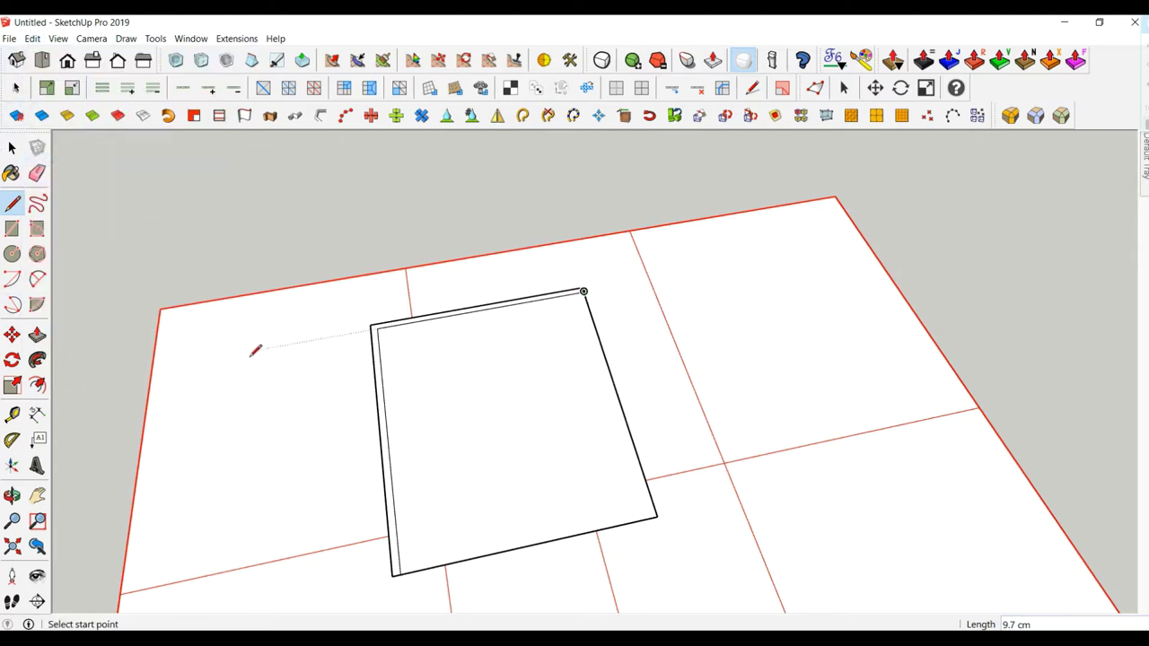
{"action": "middle_click_drag", "start_coordinate": [255, 351], "coordinate": [539, 363]}
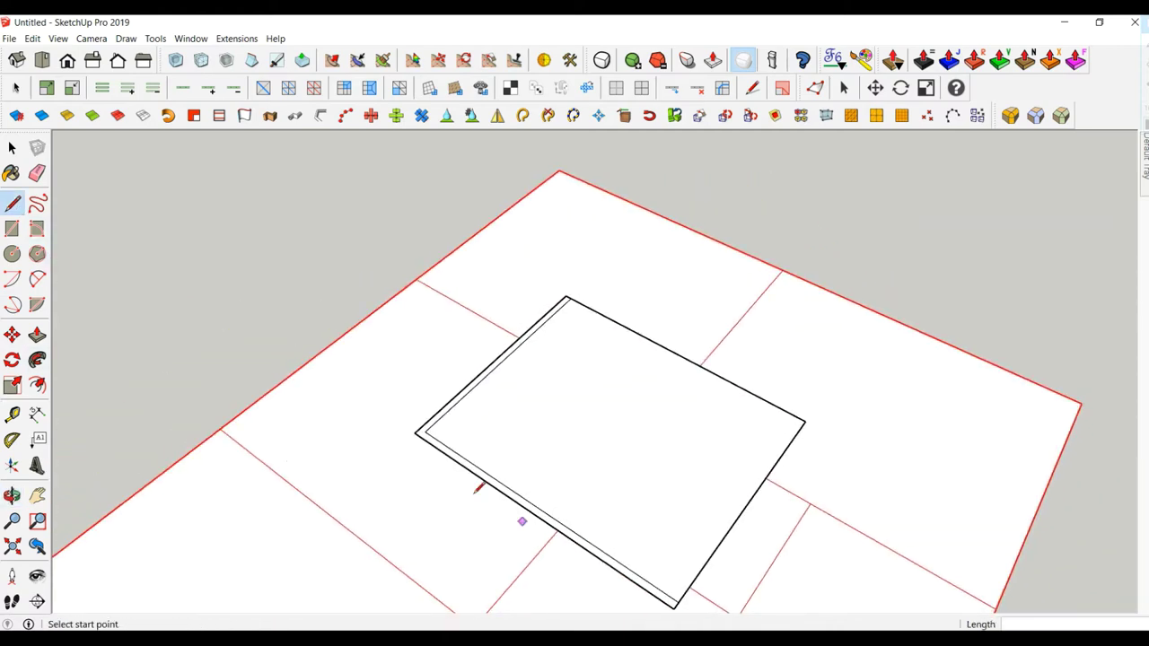
{"action": "left_click", "coordinate": [425, 431]}
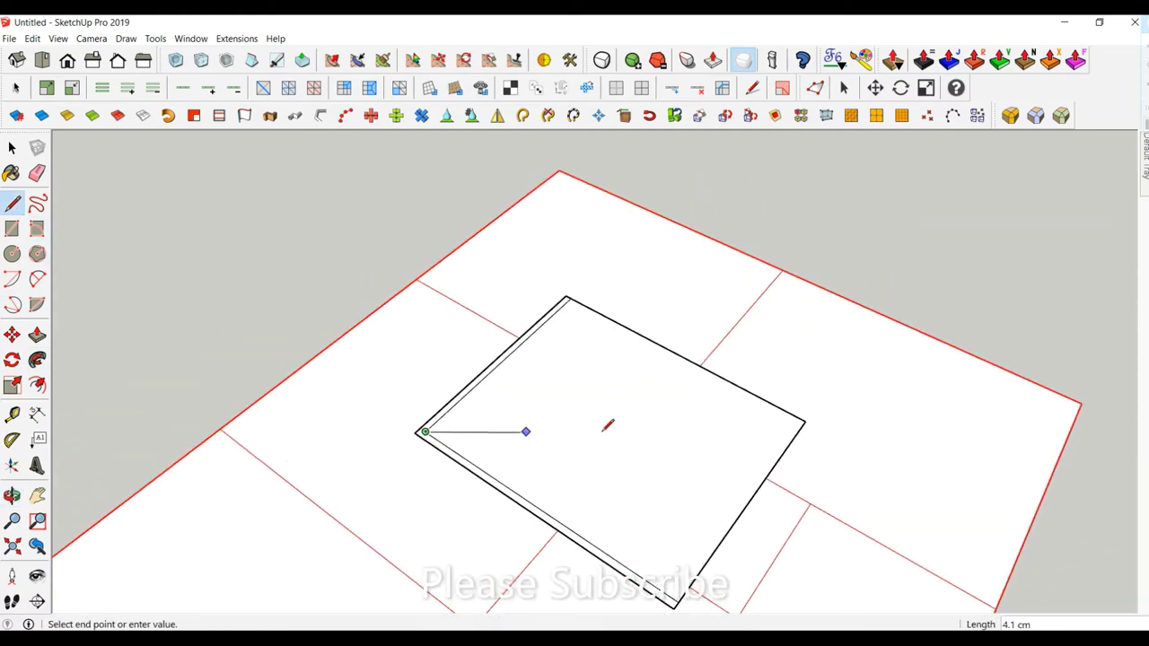
{"action": "left_click", "coordinate": [805, 420]}
{"action": "mouse_move", "coordinate": [410, 521]}
{"action": "middle_mouse_down"}
{"action": "mouse_move", "coordinate": [503, 464]}
{"action": "mouse_move", "coordinate": [539, 481]}
{"action": "middle_mouse_up"}
{"action": "scroll", "coordinate": [490, 434], "scroll_direction": "up", "scroll_amount": 3}
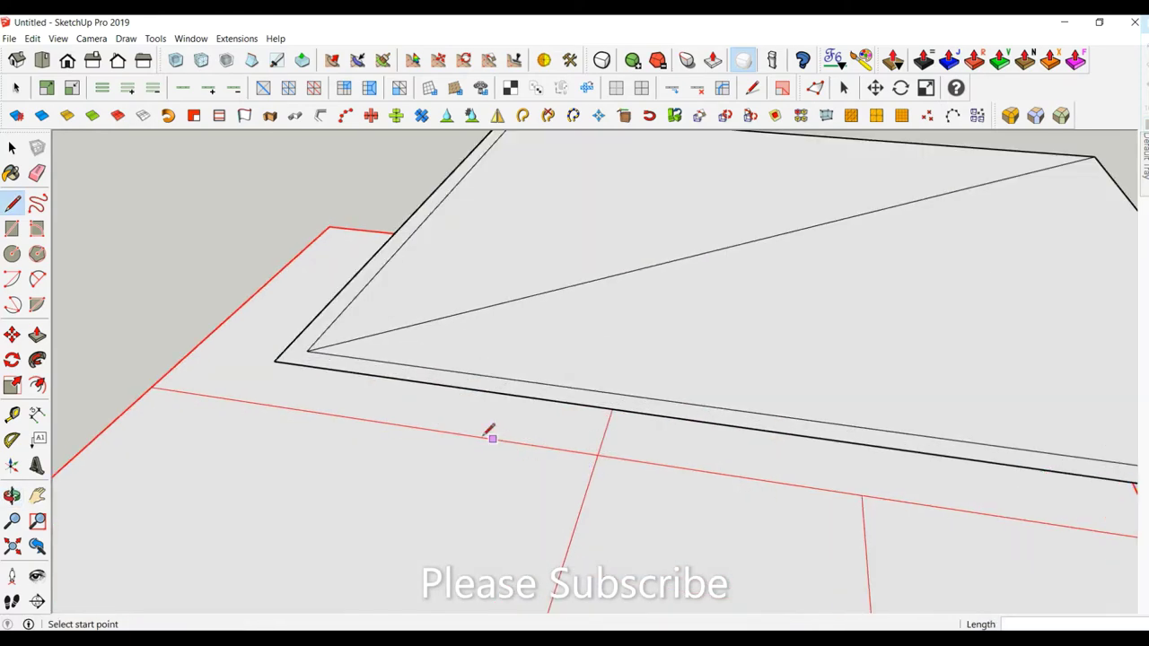
{"action": "scroll", "coordinate": [490, 433], "scroll_direction": "down", "scroll_amount": 3}
{"action": "mouse_move", "coordinate": [446, 400]}
{"action": "middle_mouse_down"}
{"action": "mouse_move", "coordinate": [478, 475]}
{"action": "mouse_move", "coordinate": [495, 351]}
{"action": "mouse_move", "coordinate": [455, 350]}
{"action": "middle_mouse_up"}
{"action": "scroll", "coordinate": [474, 453], "scroll_direction": "down", "scroll_amount": 3}
{"action": "scroll", "coordinate": [502, 323], "scroll_direction": "up", "scroll_amount": 2}
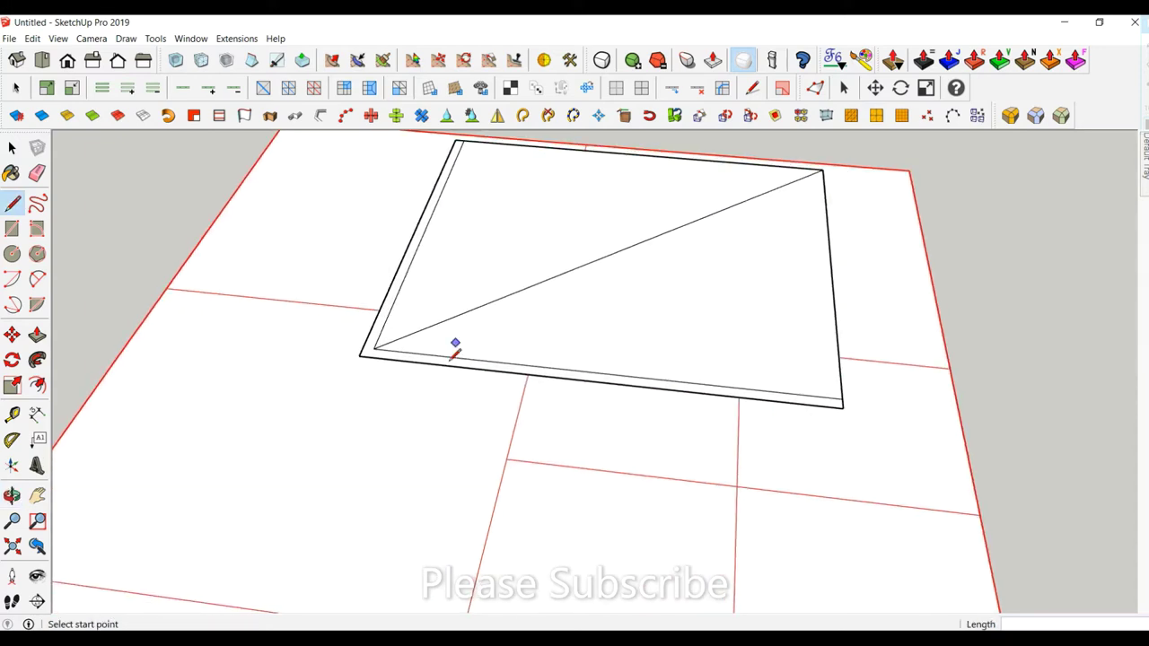
{"action": "left_click", "coordinate": [12, 148]}
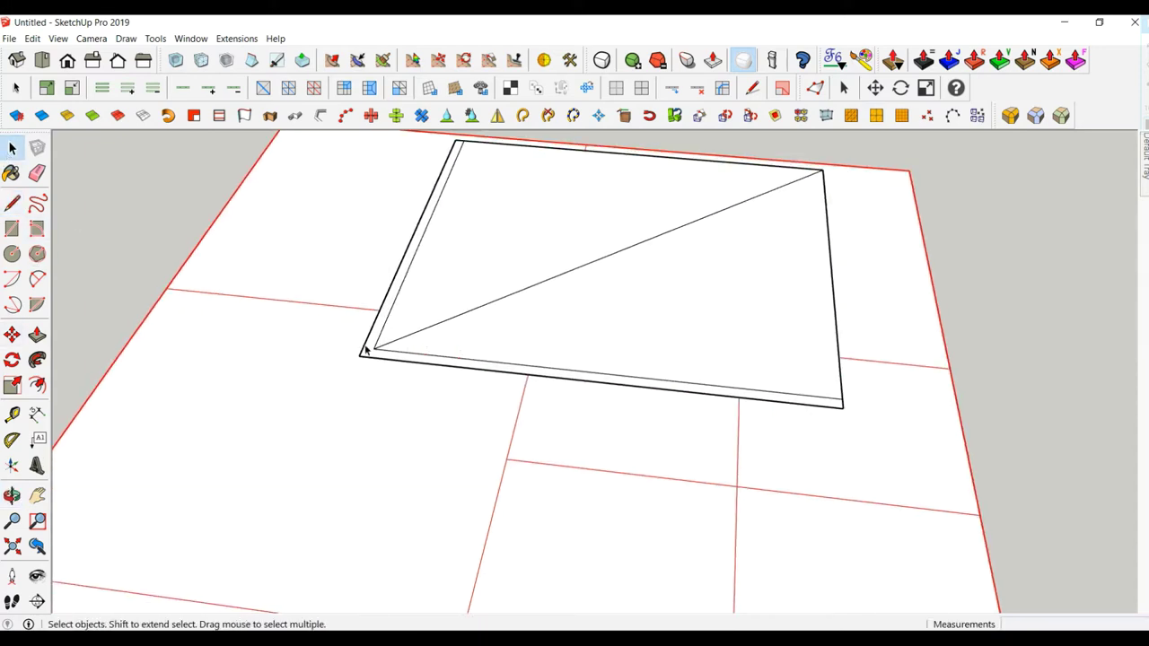
Move the selected left and front edges down 20, then back up to about 0.5 below the surface.
{"action": "left_click", "coordinate": [395, 363], "text": "ctrl"}
{"action": "mouse_move", "coordinate": [459, 350]}
{"action": "middle_mouse_down"}
{"action": "mouse_move", "coordinate": [482, 246]}
{"action": "mouse_move", "coordinate": [671, 256]}
{"action": "middle_mouse_up"}
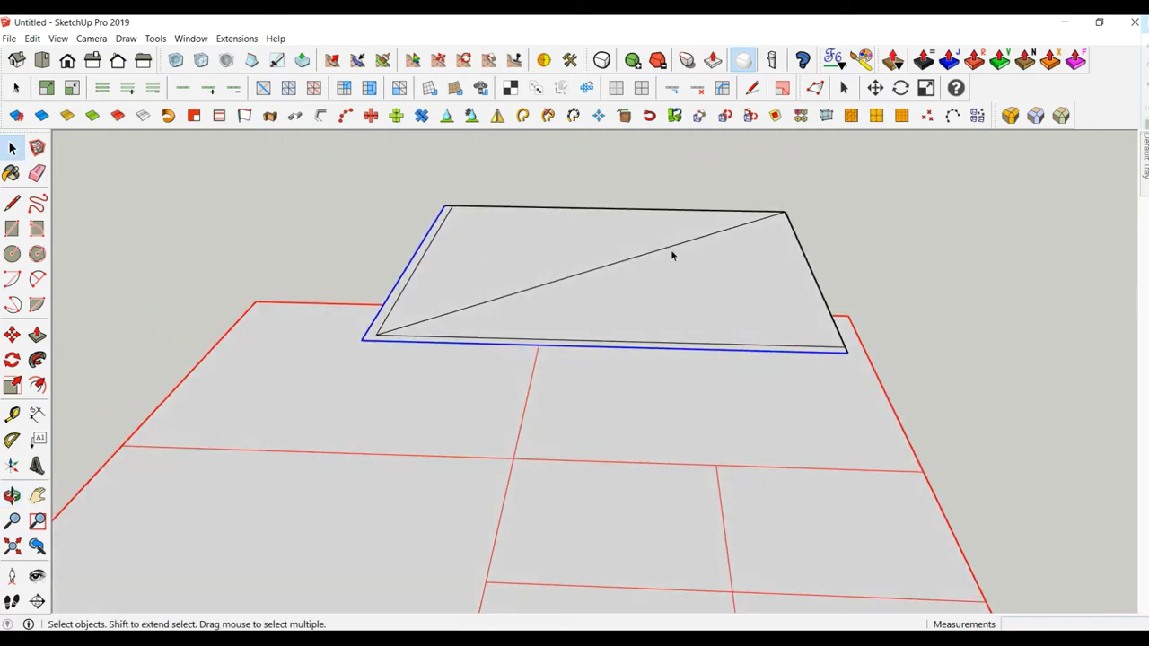
{"action": "left_click", "coordinate": [12, 334]}
{"action": "left_click", "coordinate": [363, 339]}
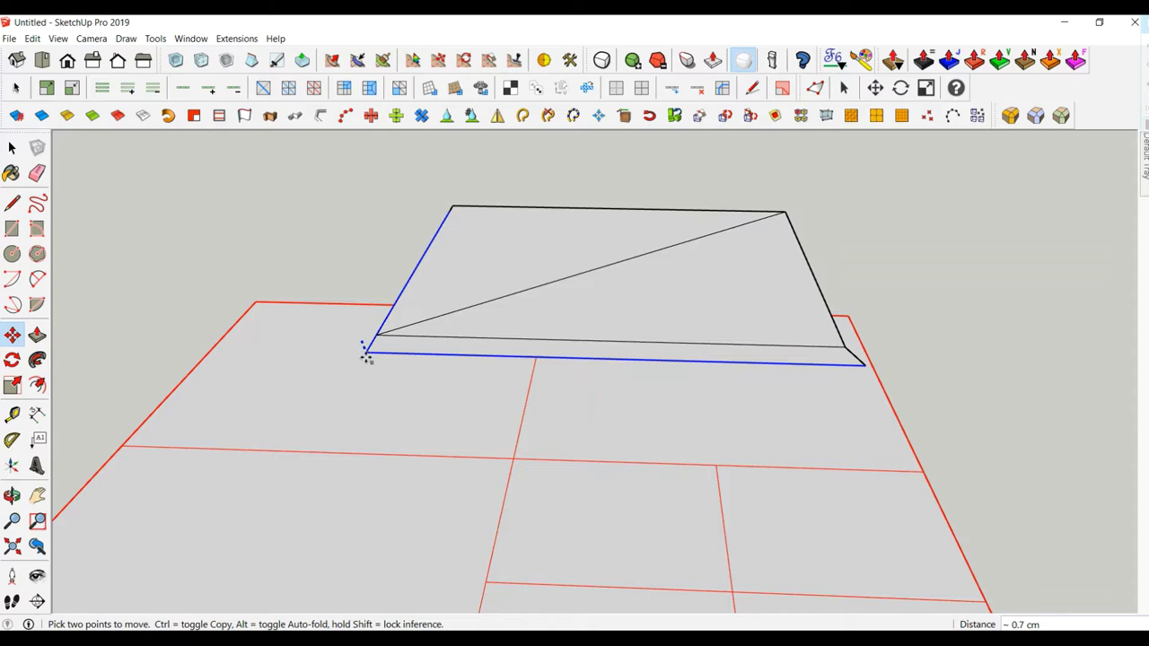
{"action": "type", "text": "20"}
{"action": "key", "text": "Return"}
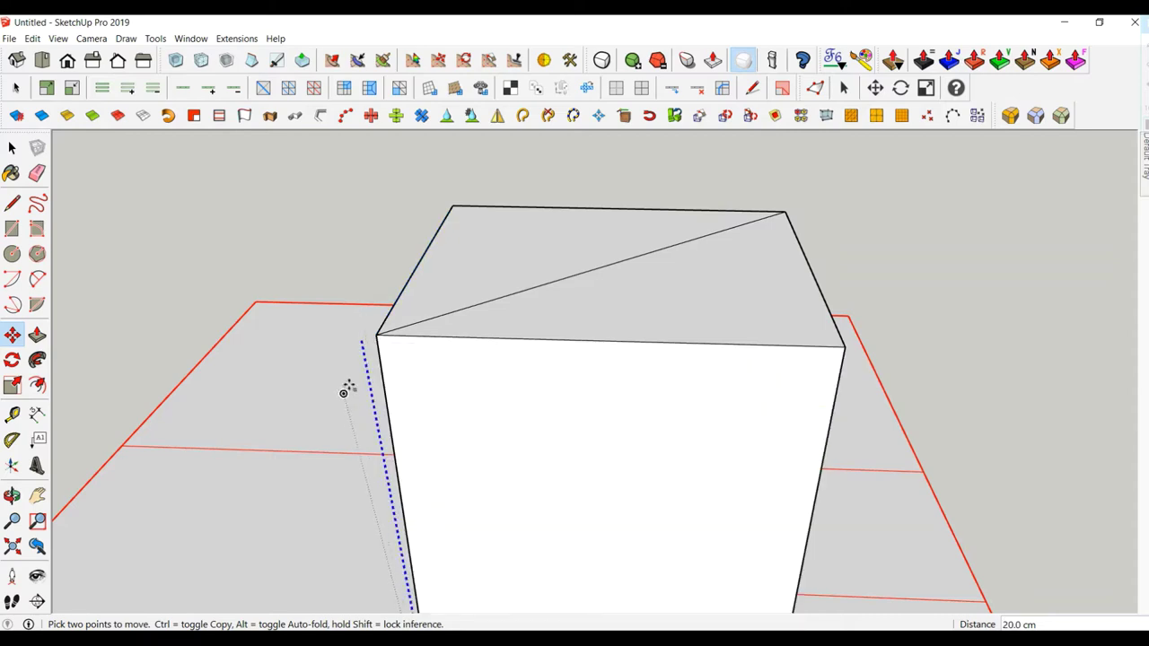
{"action": "left_click", "coordinate": [359, 315]}
{"action": "type", "text": "0.5"}
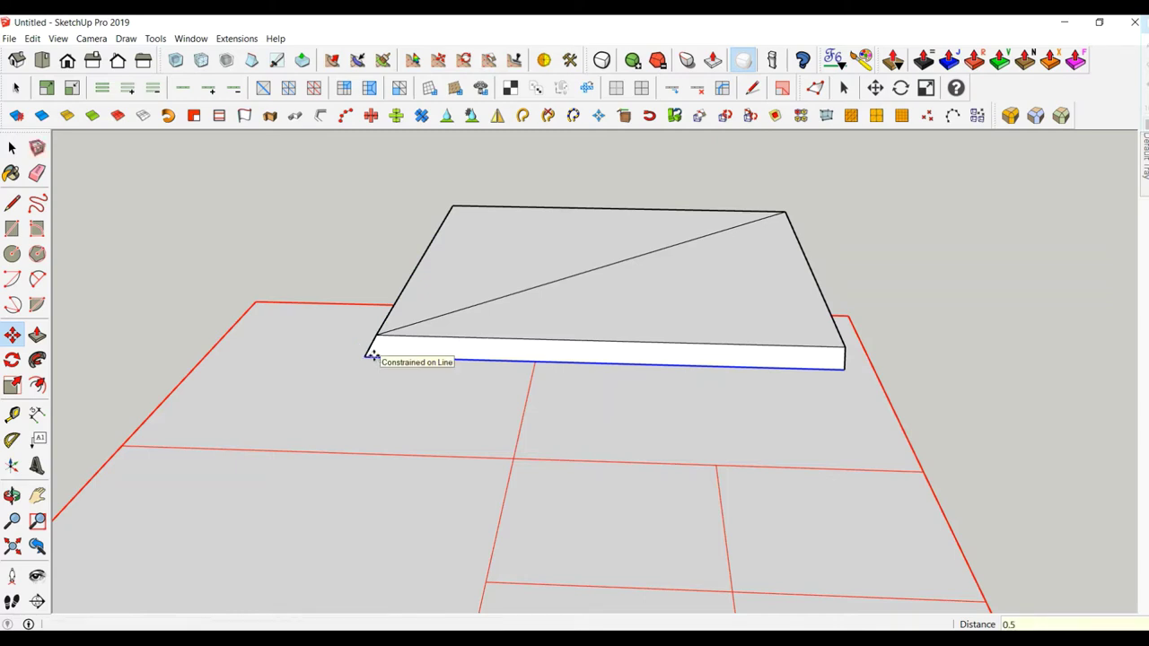
{"action": "left_click", "coordinate": [368, 354]}
Place two small guide points near the slab's front corner.
{"action": "left_click", "coordinate": [12, 147]}
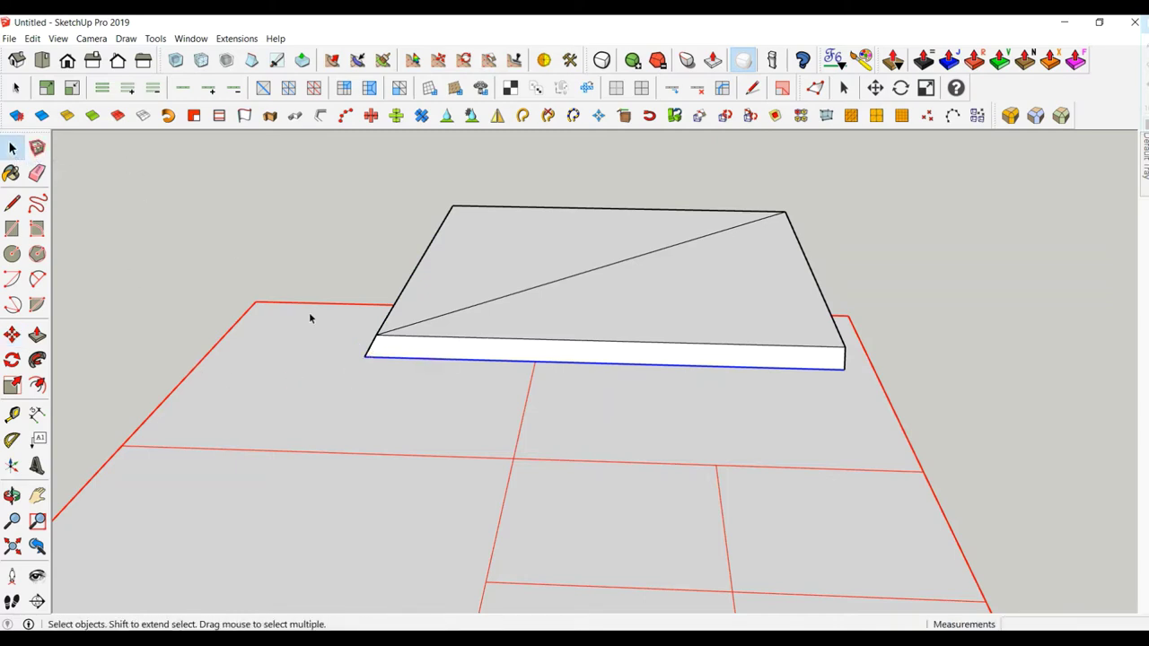
{"action": "mouse_move", "coordinate": [308, 315]}
{"action": "middle_mouse_down"}
{"action": "mouse_move", "coordinate": [500, 380]}
{"action": "mouse_move", "coordinate": [507, 402]}
{"action": "middle_mouse_up"}
{"action": "scroll", "coordinate": [476, 373], "scroll_direction": "up", "scroll_amount": 2}
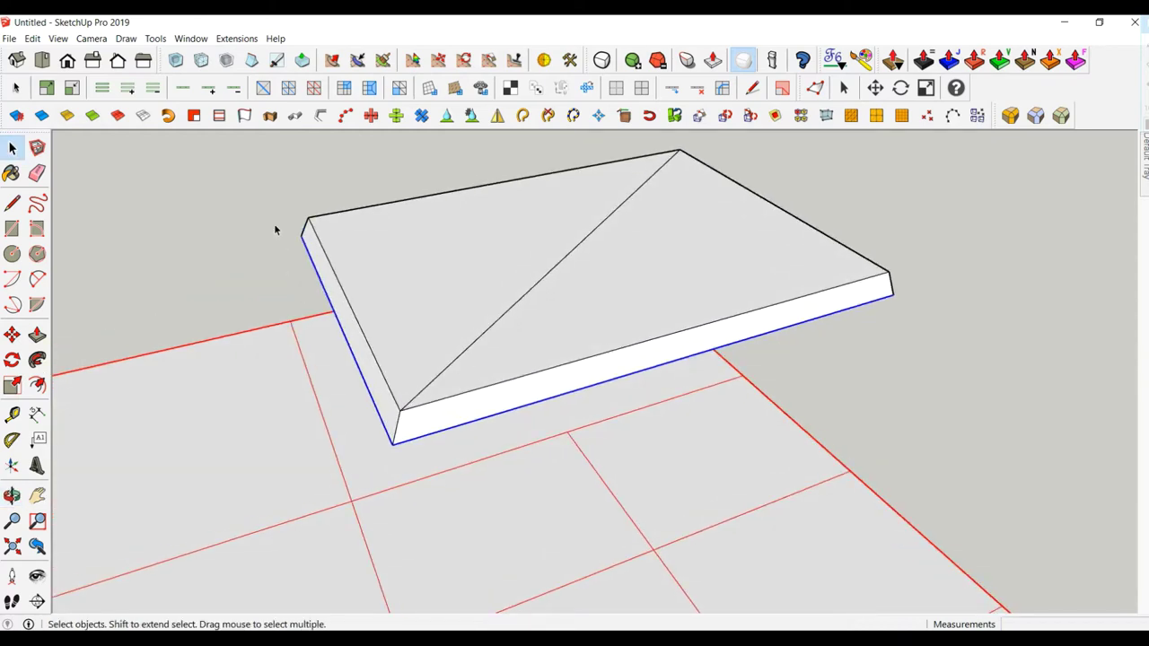
{"action": "scroll", "coordinate": [466, 399], "scroll_direction": "up", "scroll_amount": 3}
{"action": "key", "text": "t"}
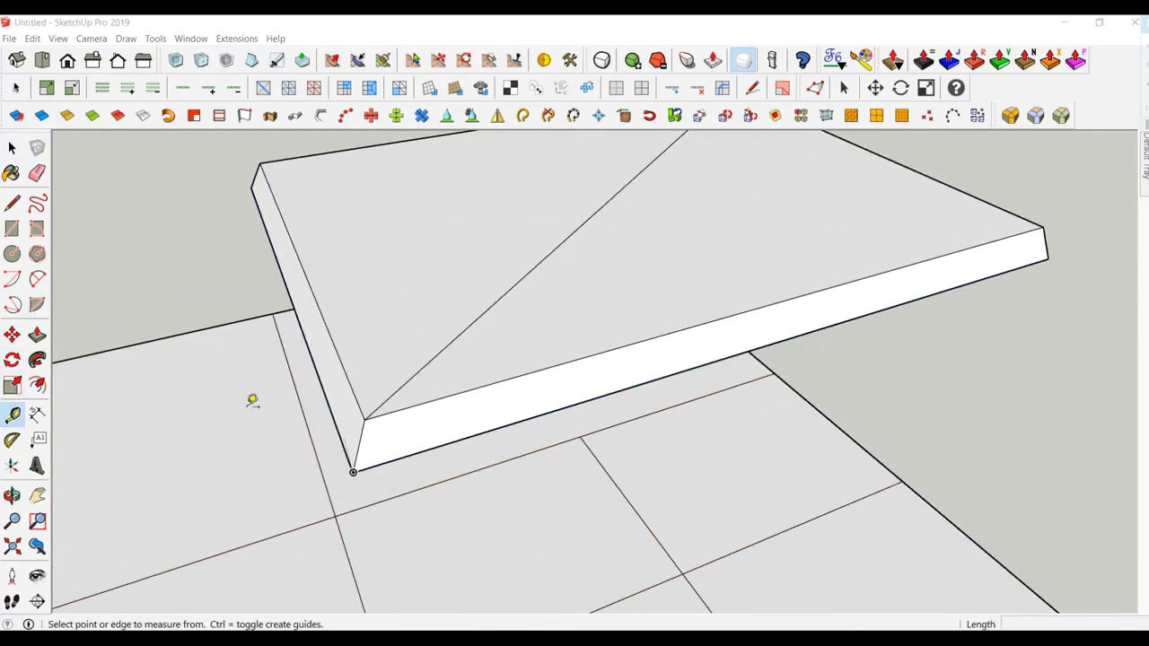
{"action": "left_click", "coordinate": [356, 468]}
{"action": "type", "text": "0.3"}
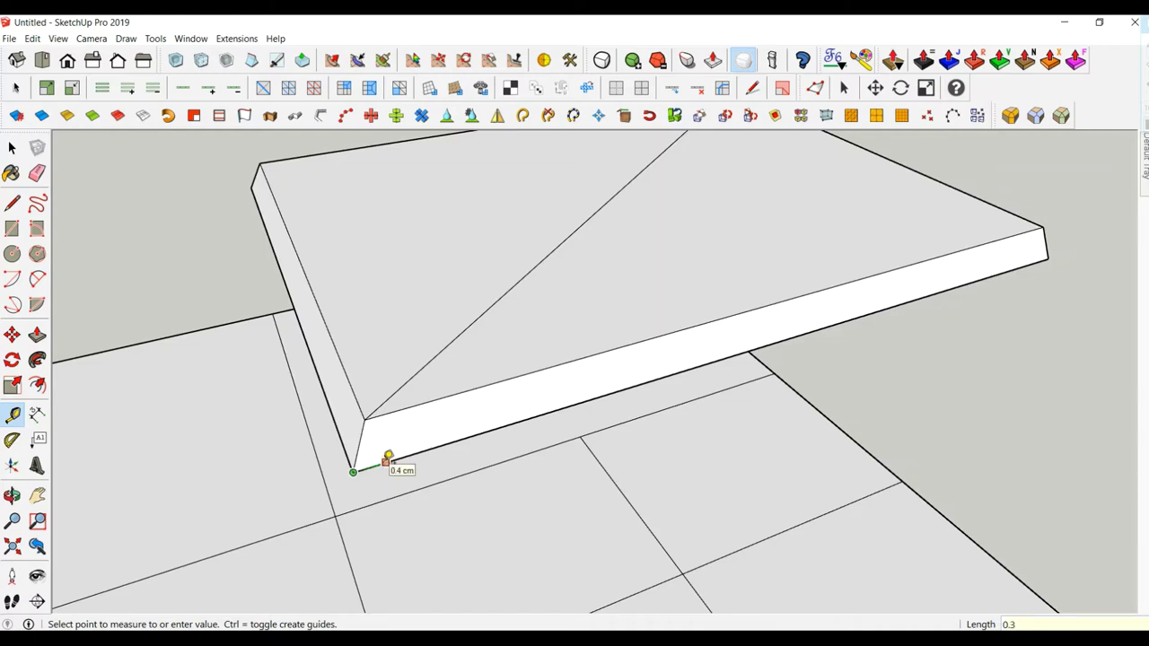
{"action": "left_click", "coordinate": [388, 458]}
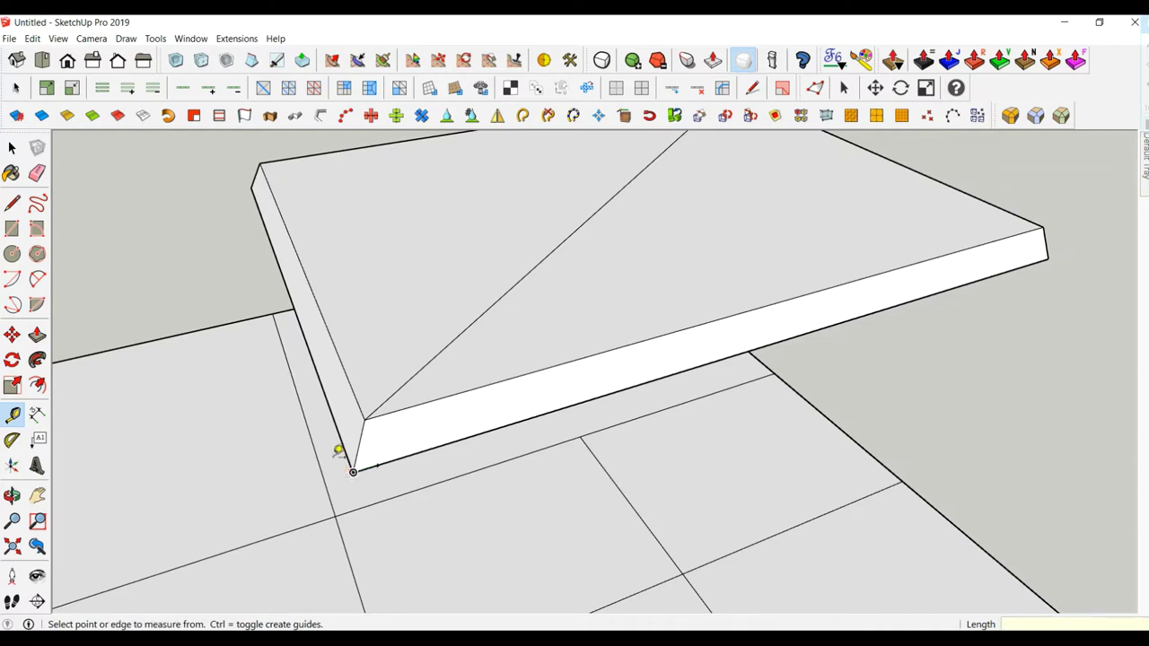
{"action": "left_click", "coordinate": [356, 468]}
{"action": "type", "text": "0.3"}
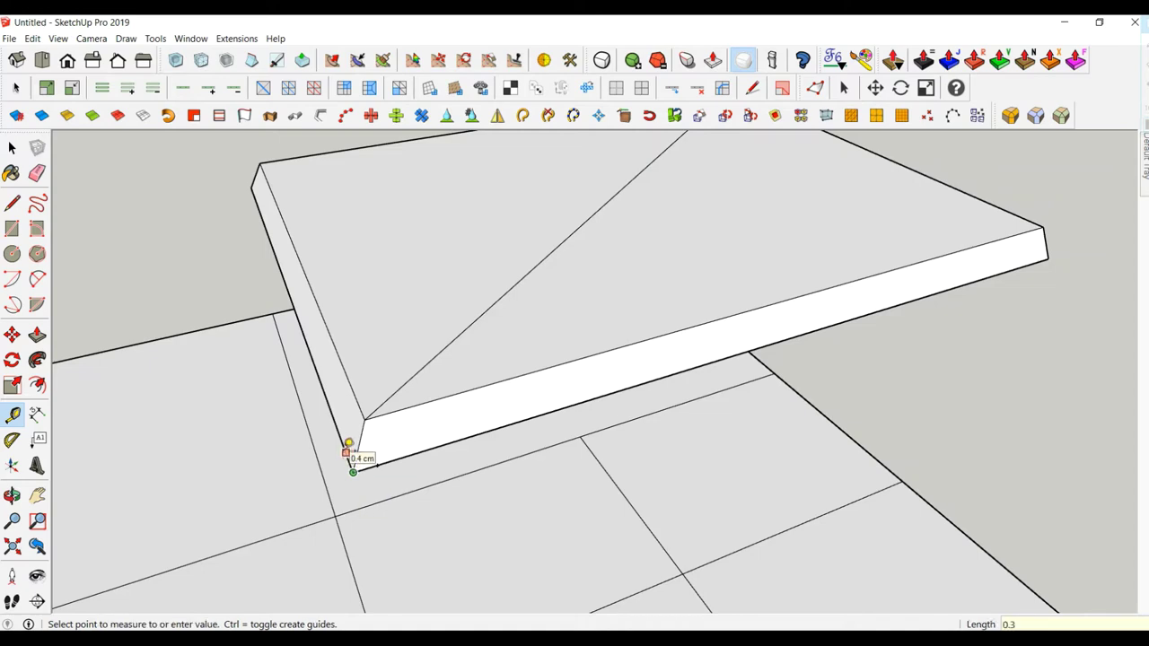
{"action": "left_click", "coordinate": [347, 451]}
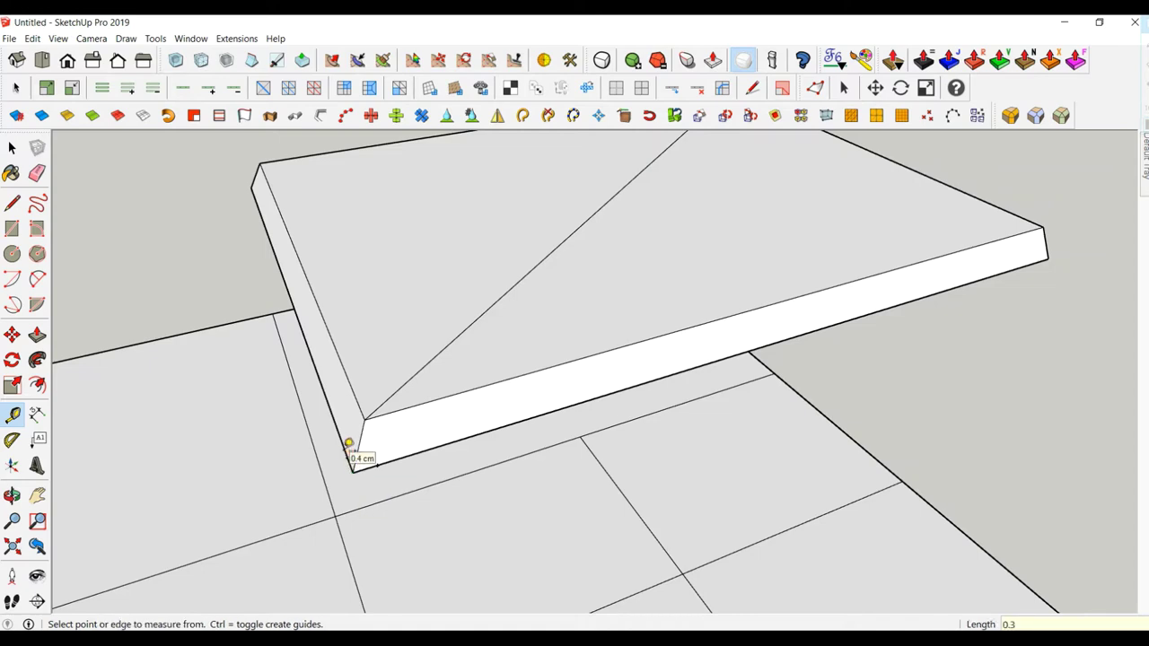
Draw short edges from the guide points closing off the slab's front corner into triangles.
{"action": "left_click", "coordinate": [24, 206]}
{"action": "left_click", "coordinate": [377, 463]}
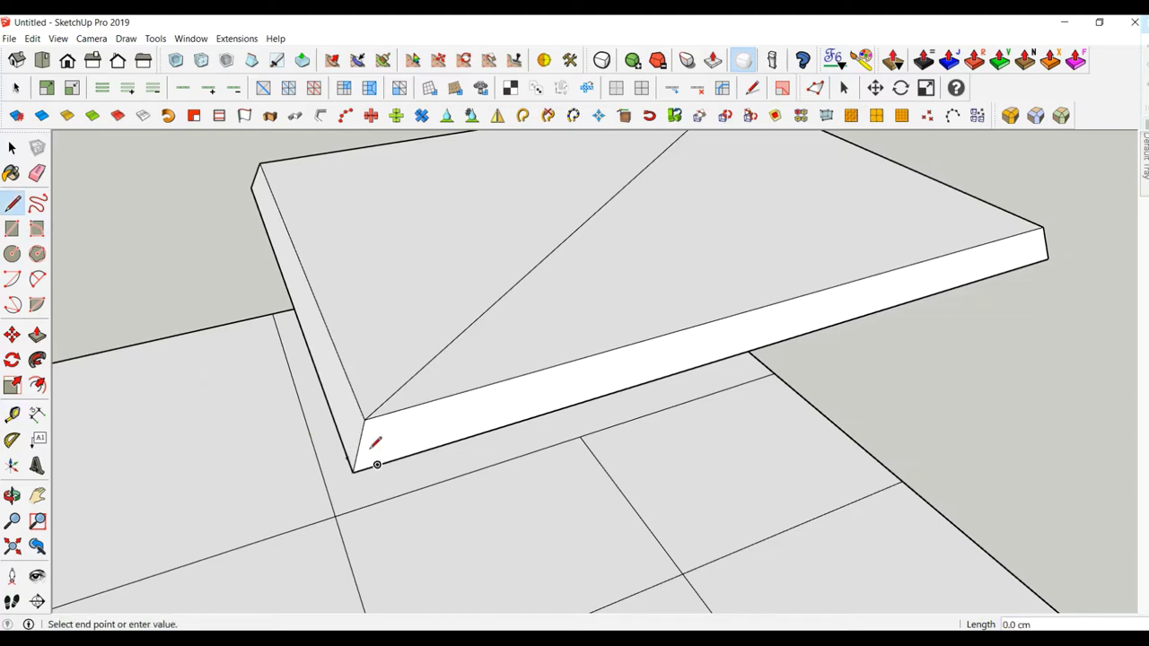
{"action": "left_click", "coordinate": [362, 439]}
{"action": "left_click", "coordinate": [358, 445]}
{"action": "middle_click_drag", "start_coordinate": [352, 454], "coordinate": [470, 502]}
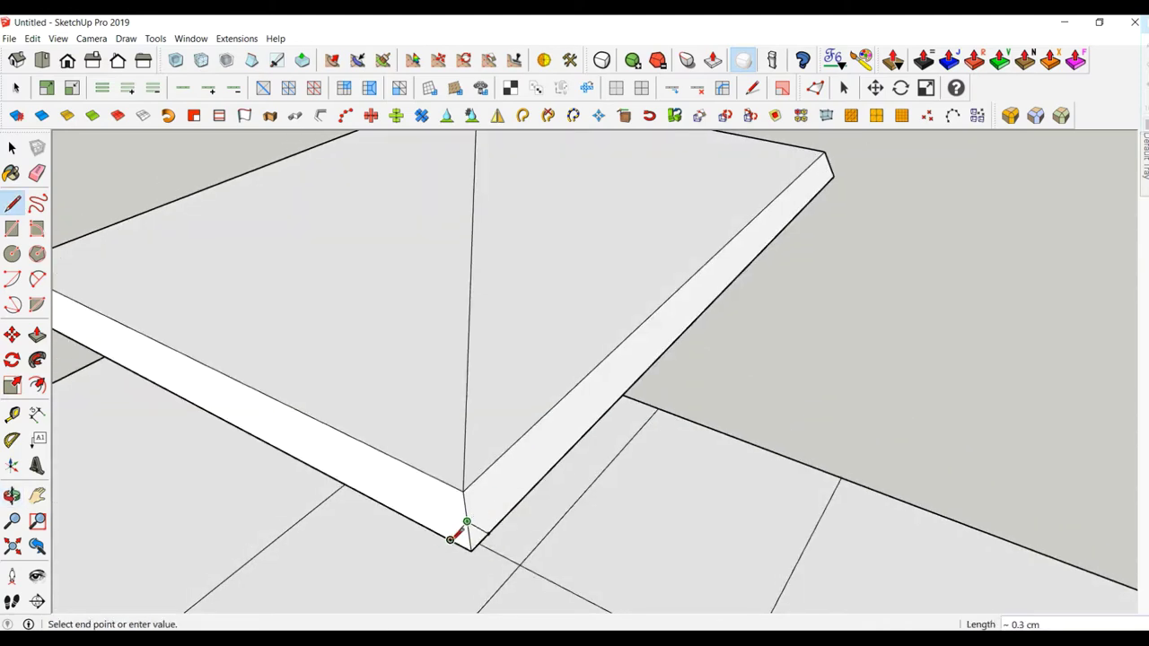
{"action": "left_click", "coordinate": [450, 539]}
{"action": "middle_click_drag", "start_coordinate": [530, 524], "coordinate": [464, 461]}
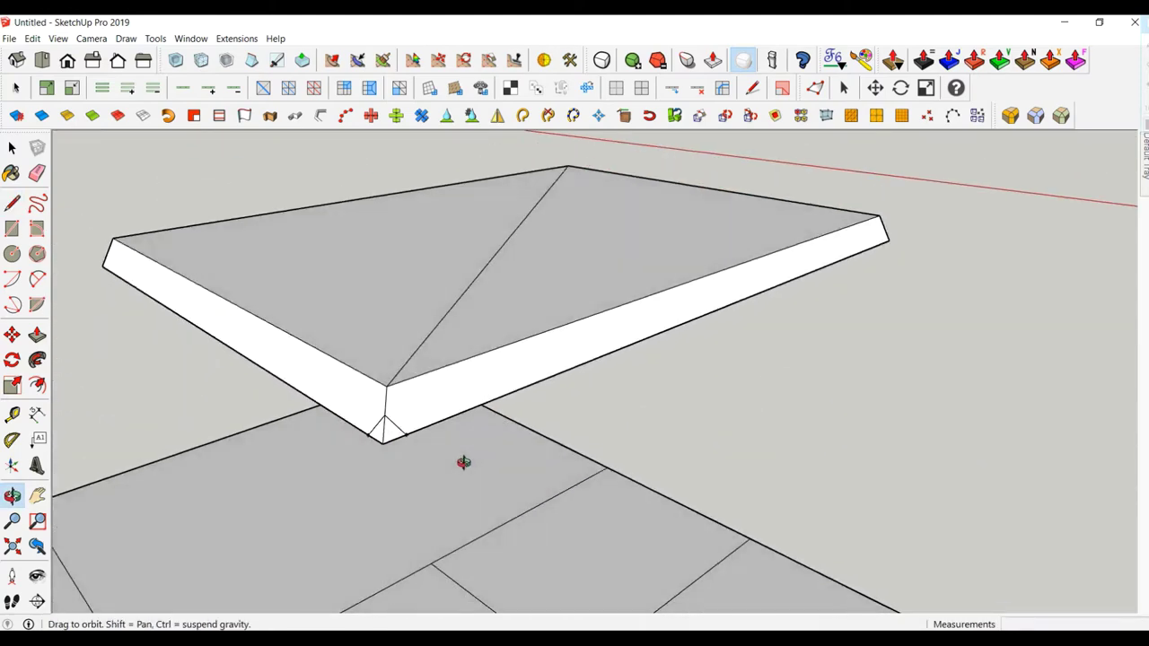
Delete all construction guides via Edit > Delete Guides.
{"action": "left_click", "coordinate": [32, 38]}
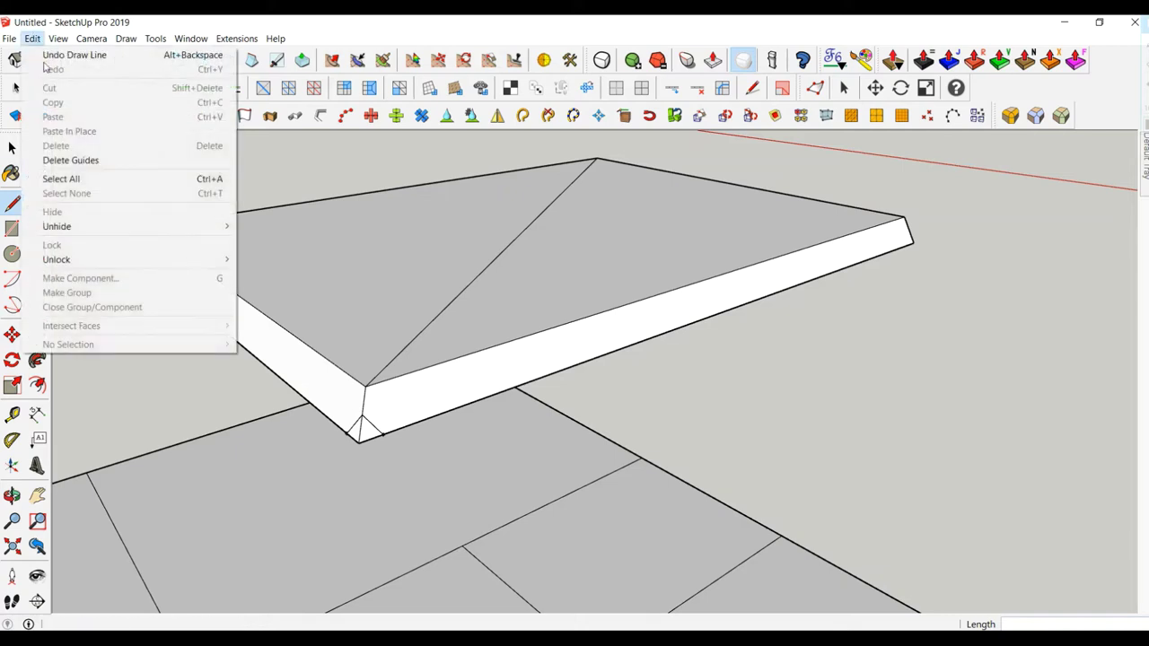
{"action": "left_click", "coordinate": [72, 159]}
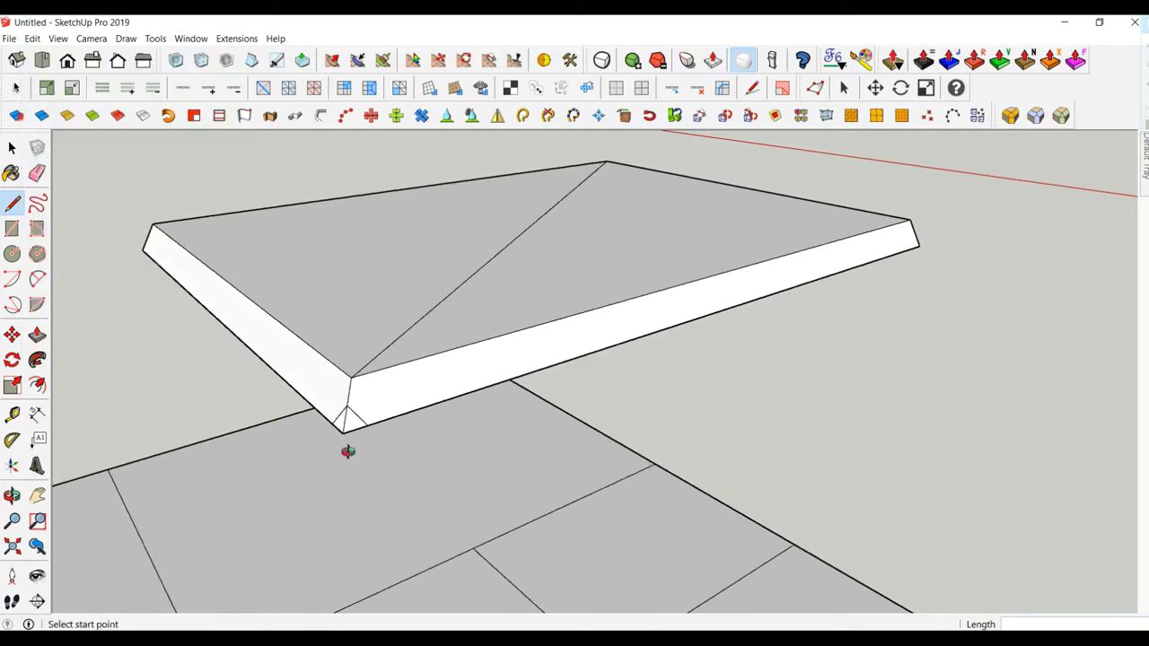
{"action": "middle_click_drag", "start_coordinate": [347, 444], "coordinate": [296, 392]}
{"action": "left_click", "coordinate": [10, 146]}
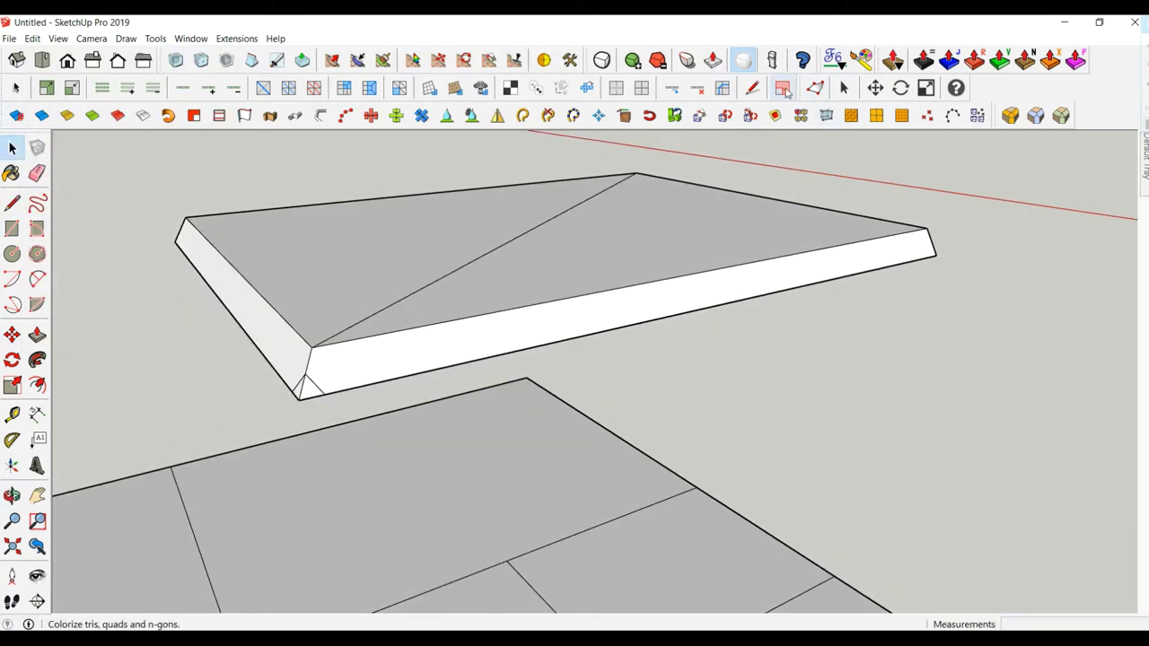
With Vertex Tools, drag the slab's front corner vertex down about 0.4 cm along the blue axis.
{"action": "left_click", "coordinate": [815, 87]}
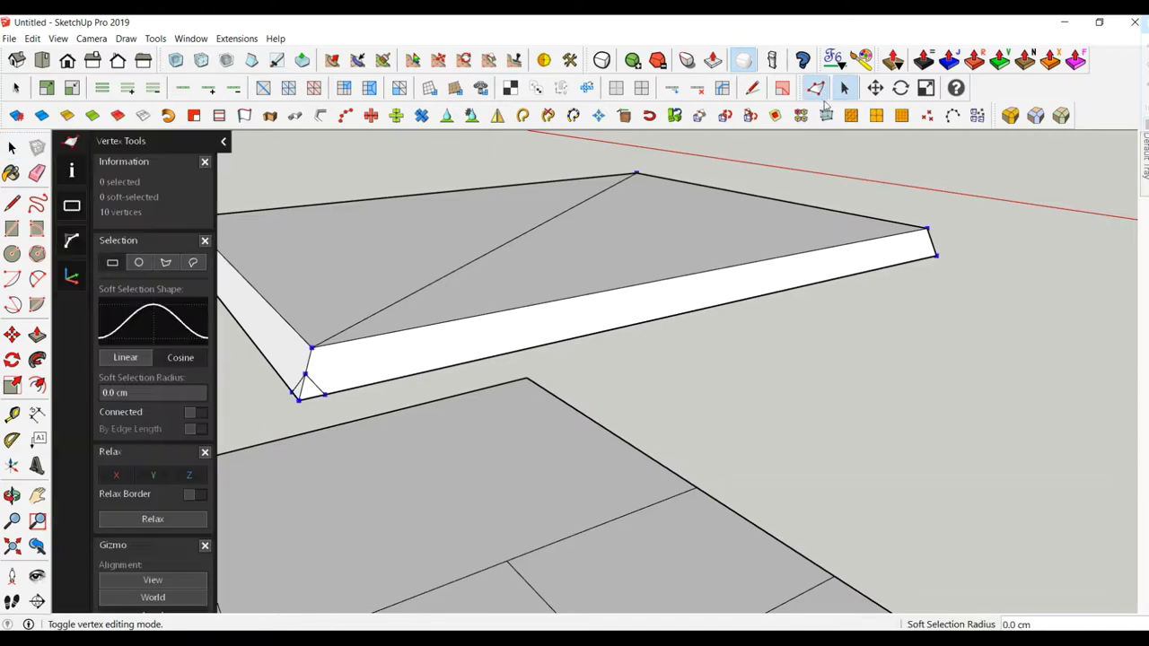
{"action": "left_click", "coordinate": [299, 401]}
{"action": "middle_click_drag", "start_coordinate": [544, 403], "coordinate": [455, 384]}
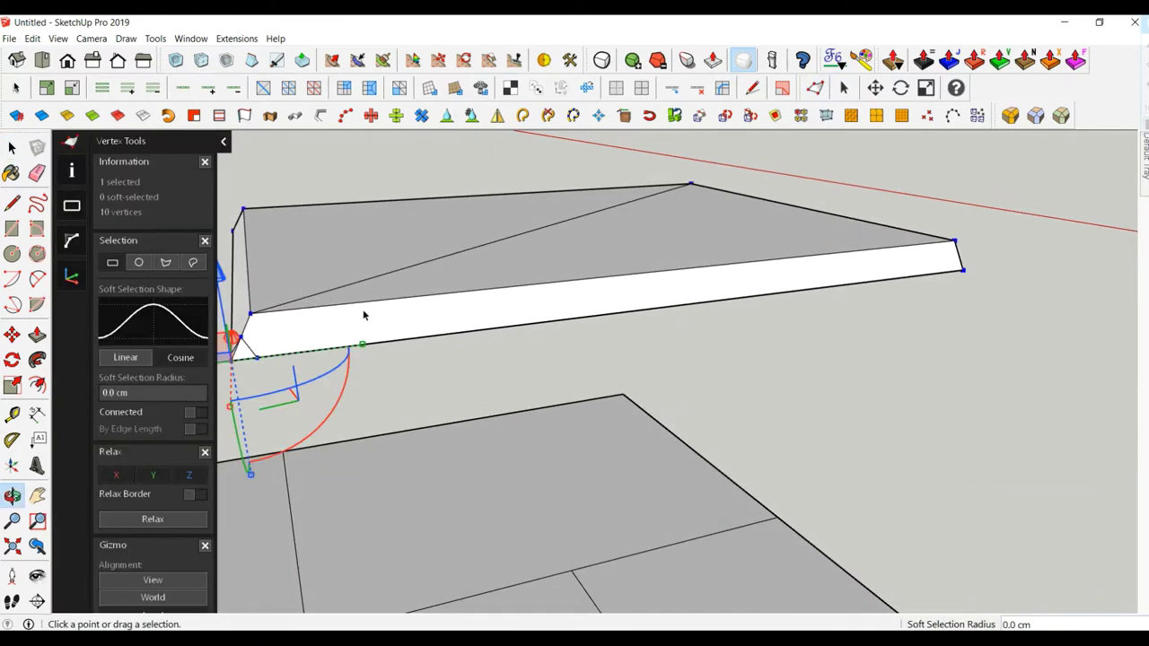
{"action": "mouse_move", "coordinate": [525, 429]}
{"action": "middle_mouse_down"}
{"action": "mouse_move", "coordinate": [703, 428]}
{"action": "mouse_move", "coordinate": [586, 421]}
{"action": "middle_mouse_up"}
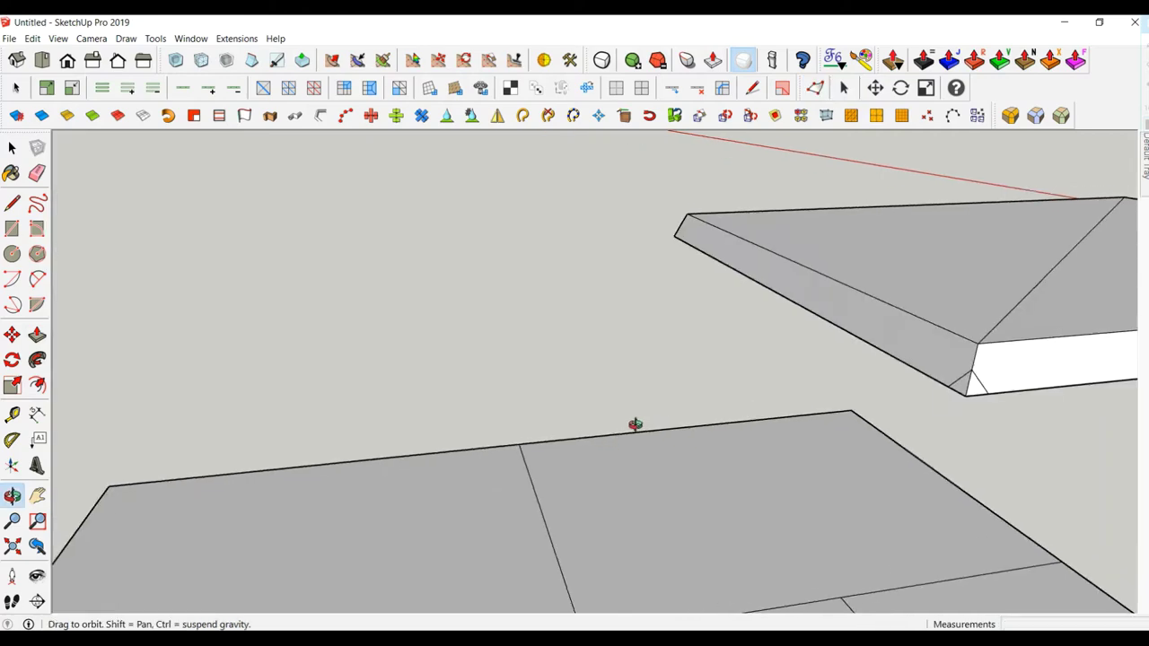
{"action": "middle_click_drag", "start_coordinate": [648, 329], "coordinate": [715, 443]}
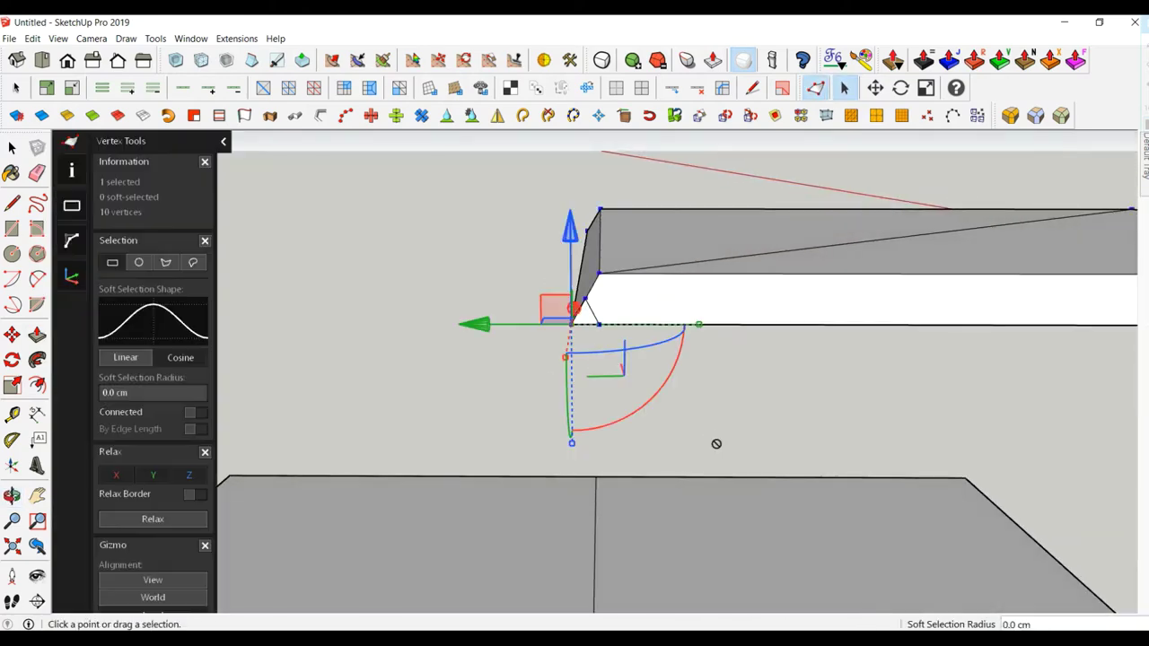
{"action": "left_click_drag", "start_coordinate": [569, 226], "coordinate": [572, 262]}
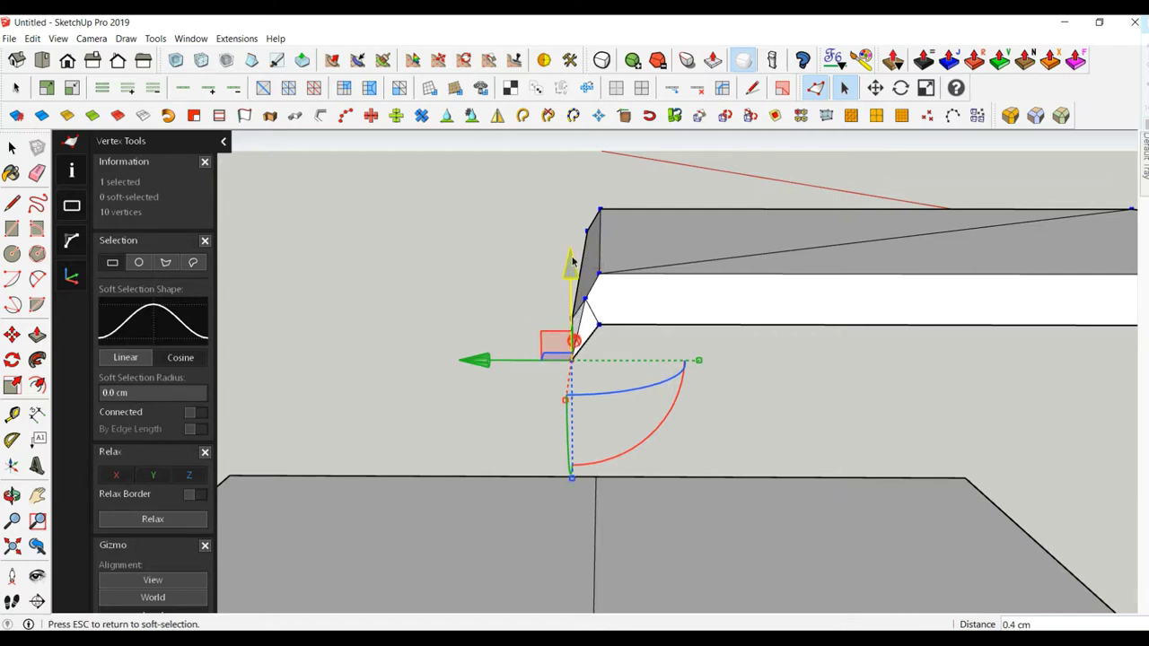
{"action": "left_click", "coordinate": [15, 150]}
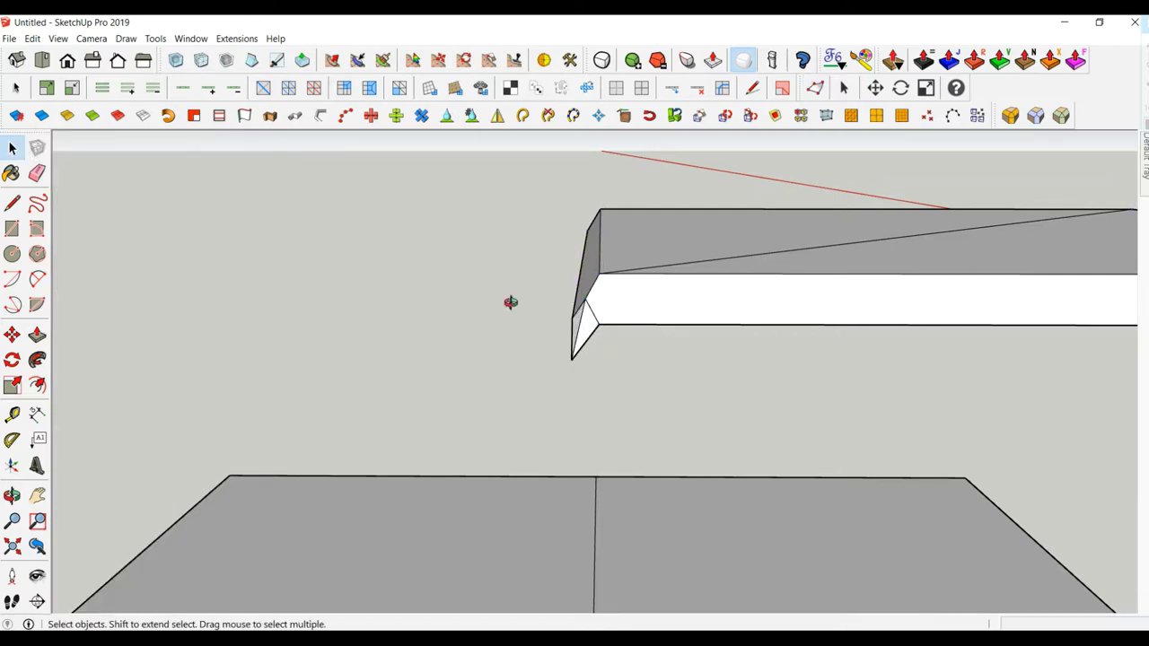
{"action": "mouse_move", "coordinate": [511, 303]}
{"action": "middle_mouse_down"}
{"action": "mouse_move", "coordinate": [654, 380]}
{"action": "mouse_move", "coordinate": [454, 359]}
{"action": "mouse_move", "coordinate": [591, 423]}
{"action": "mouse_move", "coordinate": [628, 341]}
{"action": "mouse_move", "coordinate": [667, 326]}
{"action": "mouse_move", "coordinate": [546, 350]}
{"action": "middle_mouse_up"}
{"action": "scroll", "coordinate": [458, 363], "scroll_direction": "down", "scroll_amount": 3}
{"action": "scroll", "coordinate": [455, 359], "scroll_direction": "down", "scroll_amount": 5}
{"action": "scroll", "coordinate": [607, 365], "scroll_direction": "up", "scroll_amount": 2}
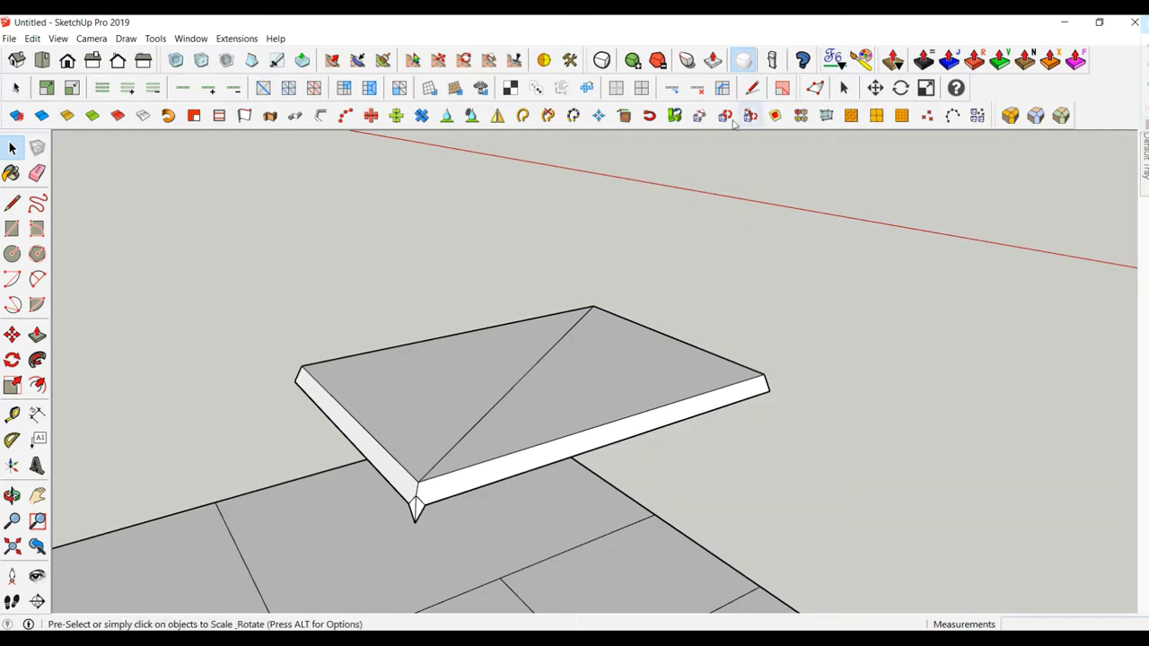
Raise the slab's left and right corner vertices 0.2 cm with Vertex Tools.
{"action": "left_click", "coordinate": [815, 87]}
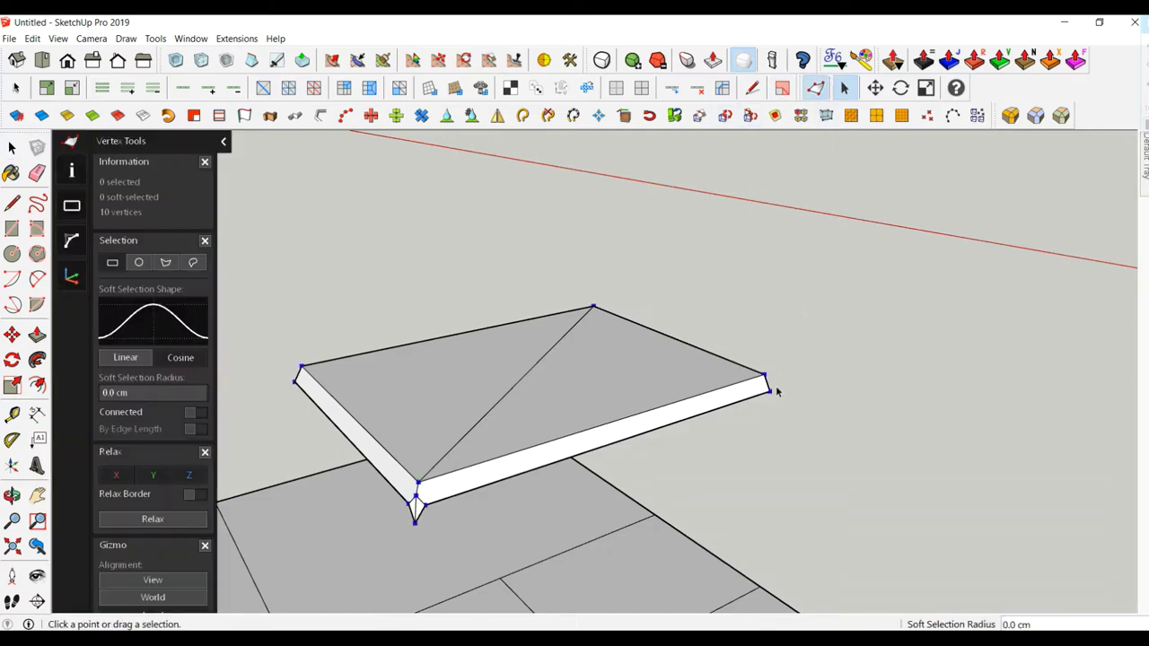
{"action": "left_click", "coordinate": [770, 389]}
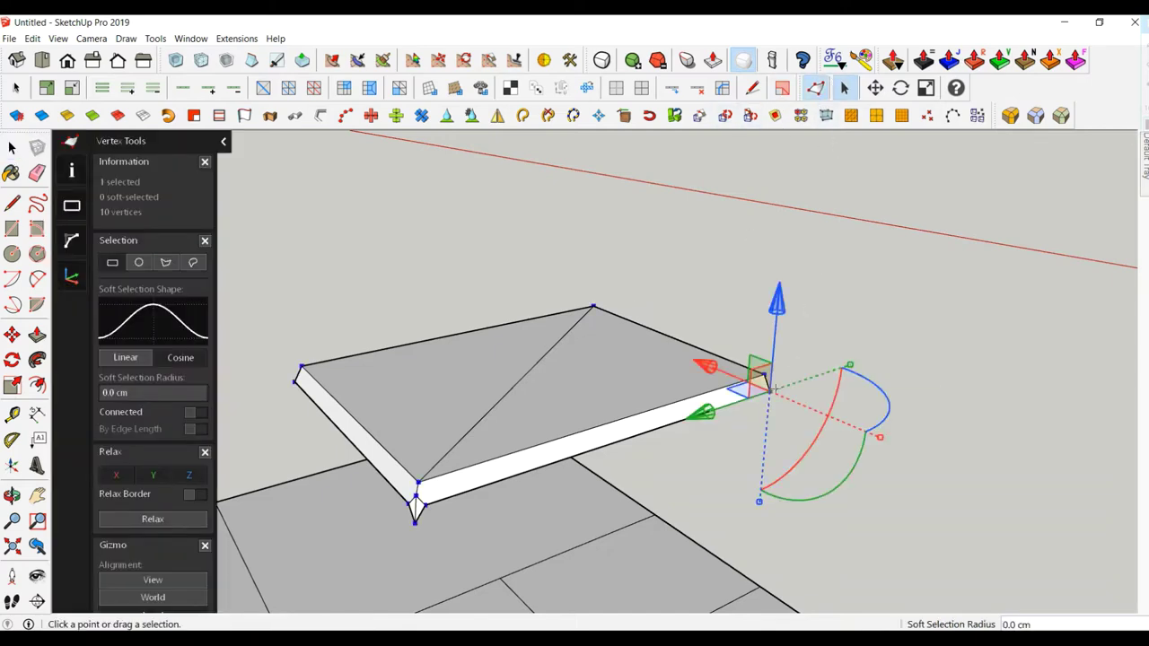
{"action": "left_click", "coordinate": [297, 378], "text": "shift"}
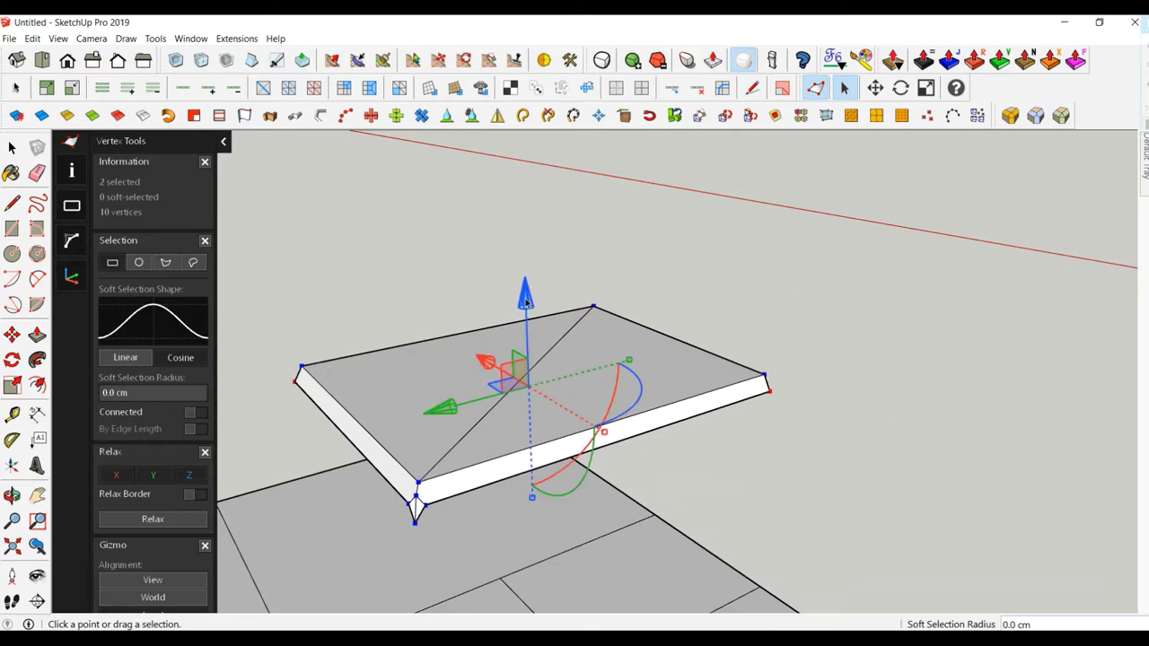
{"action": "left_click_drag", "start_coordinate": [525, 303], "coordinate": [525, 303]}
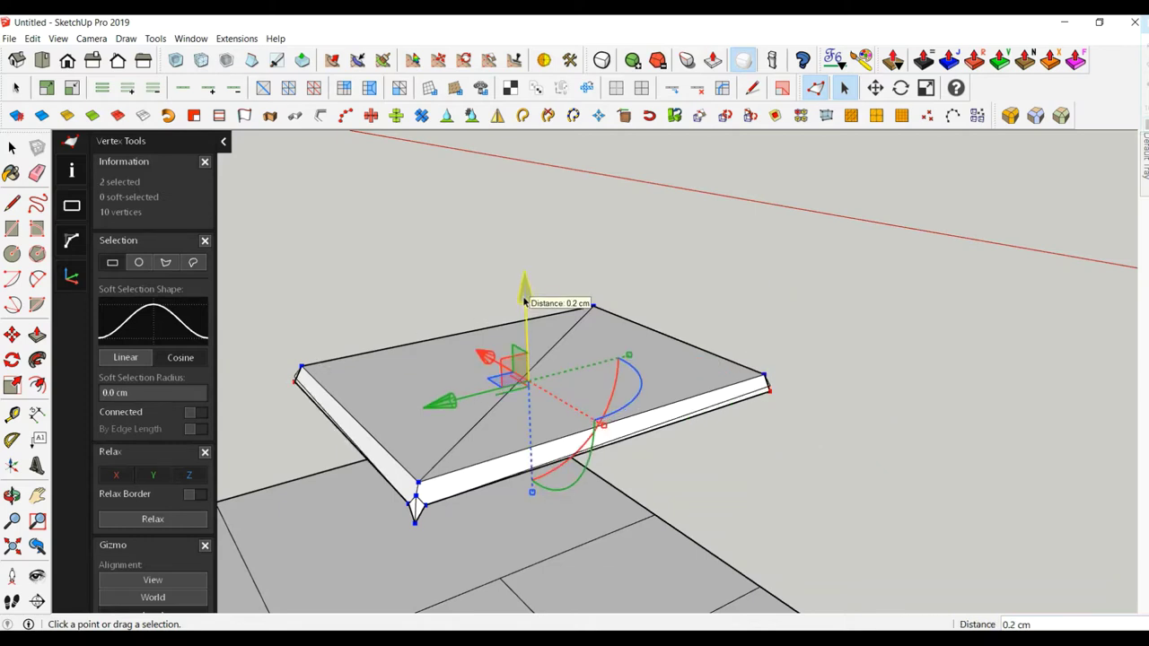
{"action": "left_click", "coordinate": [525, 300]}
{"action": "key", "text": "space"}
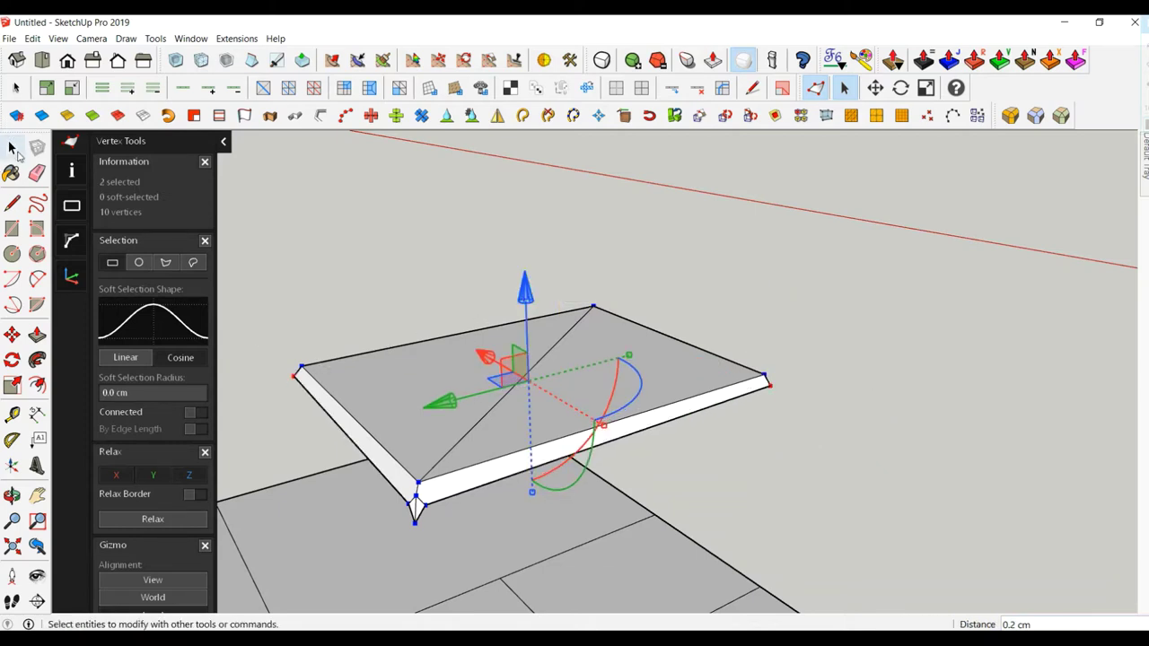
{"action": "mouse_move", "coordinate": [732, 343]}
{"action": "middle_mouse_down"}
{"action": "mouse_move", "coordinate": [546, 330]}
{"action": "mouse_move", "coordinate": [685, 357]}
{"action": "middle_mouse_up"}
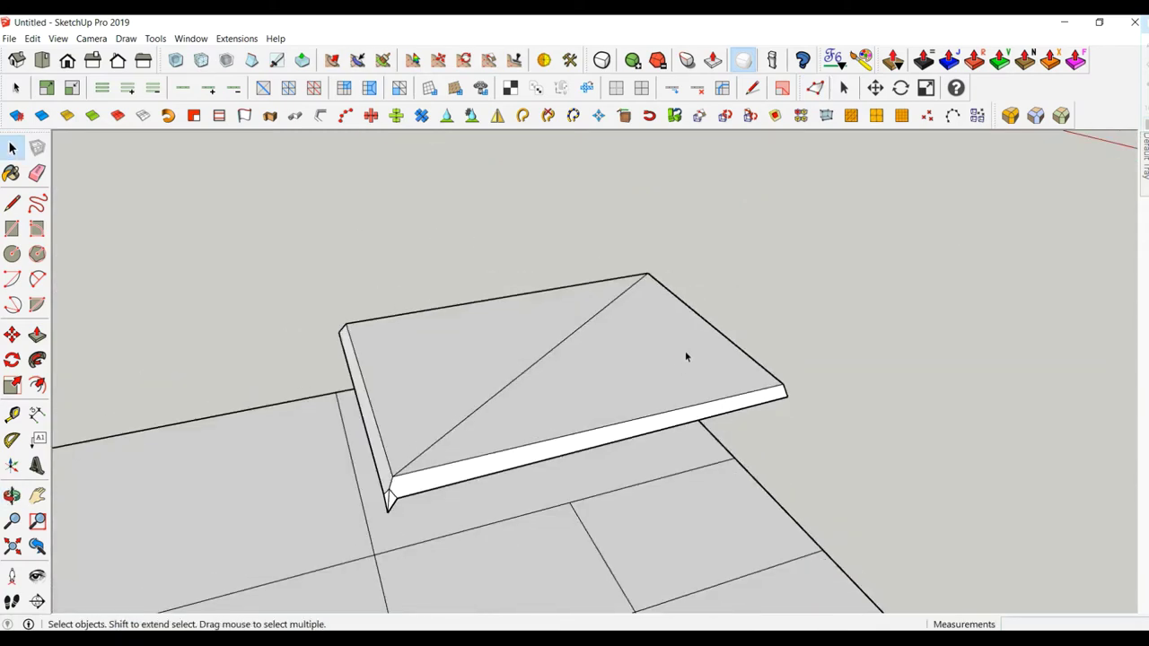
Lift the slab's far corner vertex 1.0 cm, then select the whole slab.
{"action": "left_click", "coordinate": [816, 90]}
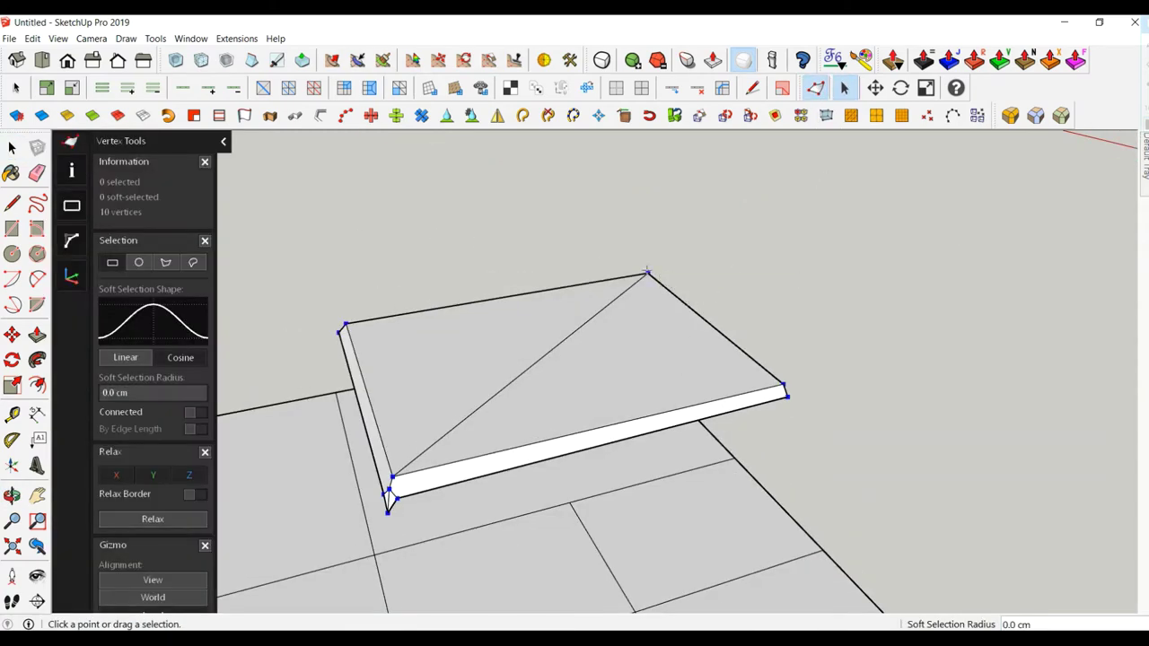
{"action": "left_click", "coordinate": [646, 271]}
{"action": "mouse_move", "coordinate": [682, 236]}
{"action": "middle_mouse_down"}
{"action": "mouse_move", "coordinate": [957, 257]}
{"action": "mouse_move", "coordinate": [788, 247]}
{"action": "middle_mouse_up"}
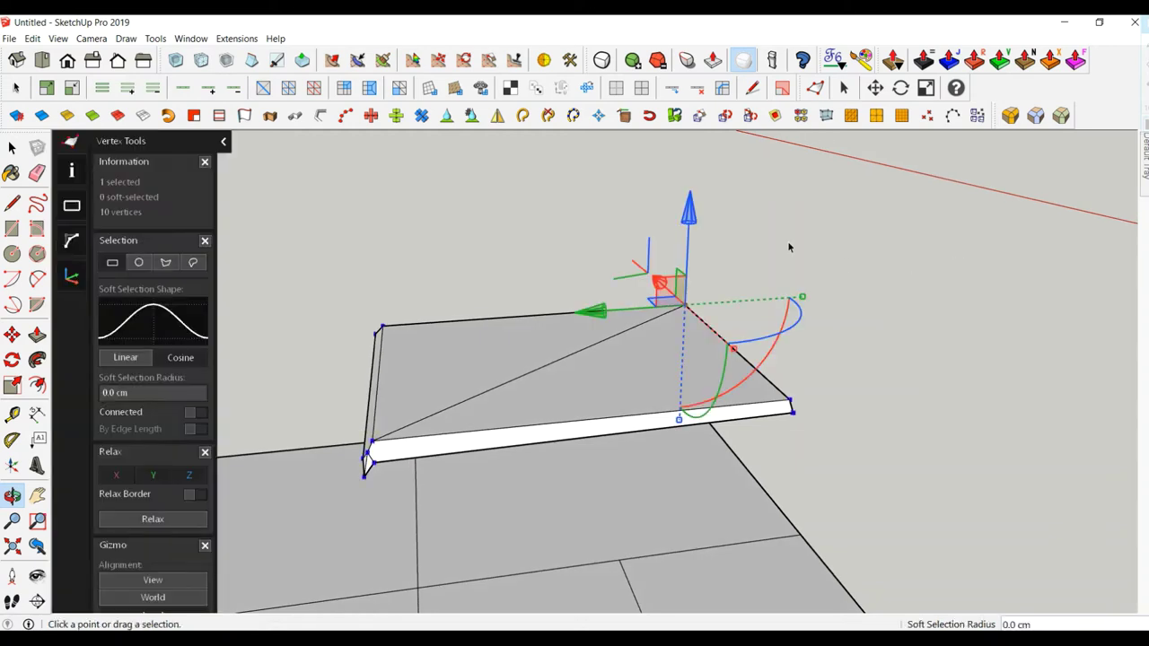
{"action": "left_click_drag", "start_coordinate": [692, 232], "coordinate": [678, 196]}
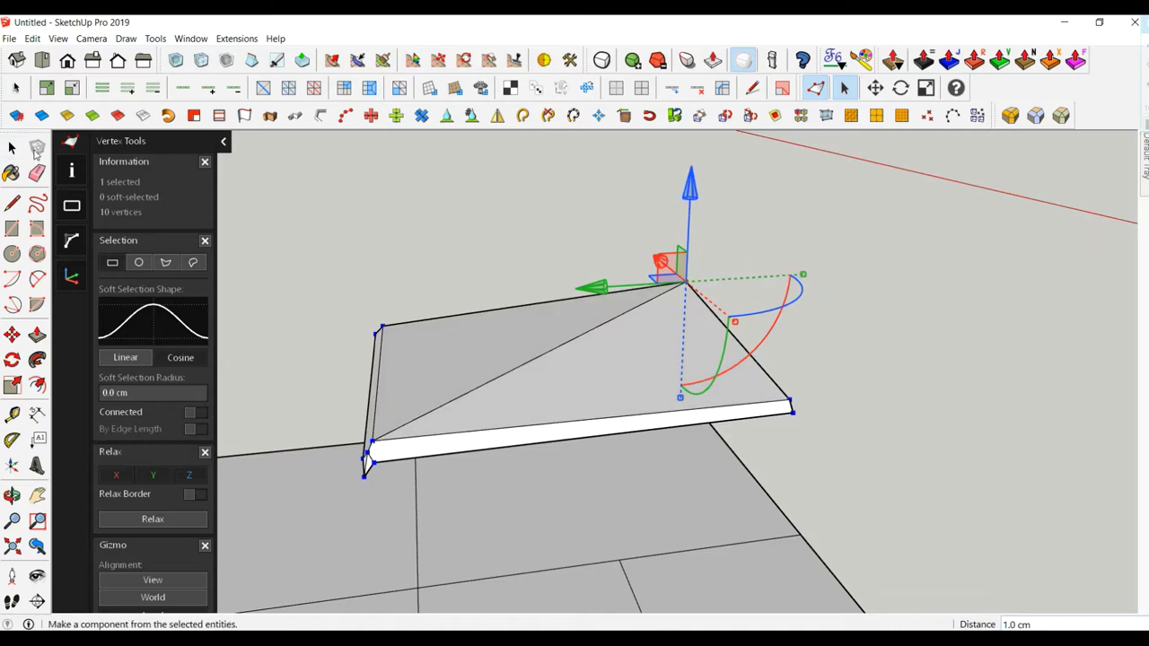
{"action": "left_click", "coordinate": [13, 148]}
{"action": "mouse_move", "coordinate": [698, 251]}
{"action": "middle_mouse_down"}
{"action": "mouse_move", "coordinate": [605, 295]}
{"action": "mouse_move", "coordinate": [664, 403]}
{"action": "mouse_move", "coordinate": [710, 351]}
{"action": "middle_mouse_up"}
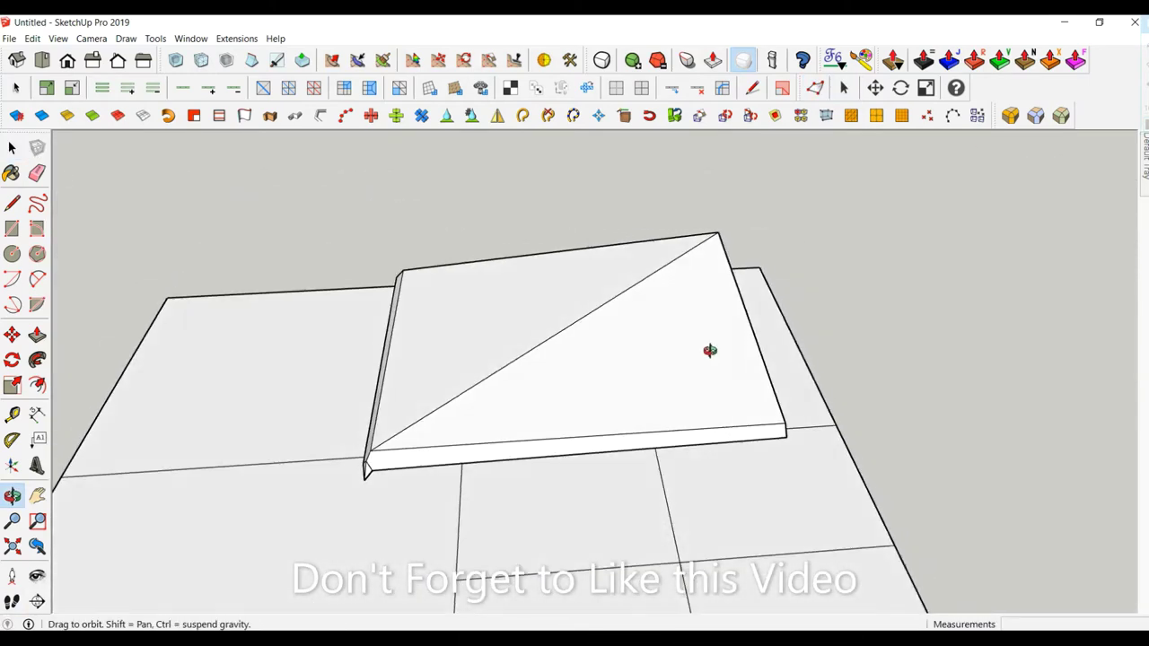
{"action": "triple_click", "coordinate": [596, 321]}
Mirror the shaped slab across its right edge to make a second panel.
{"action": "mouse_move", "coordinate": [597, 327]}
{"action": "middle_mouse_down"}
{"action": "mouse_move", "coordinate": [738, 372]}
{"action": "mouse_move", "coordinate": [763, 352]}
{"action": "middle_mouse_up"}
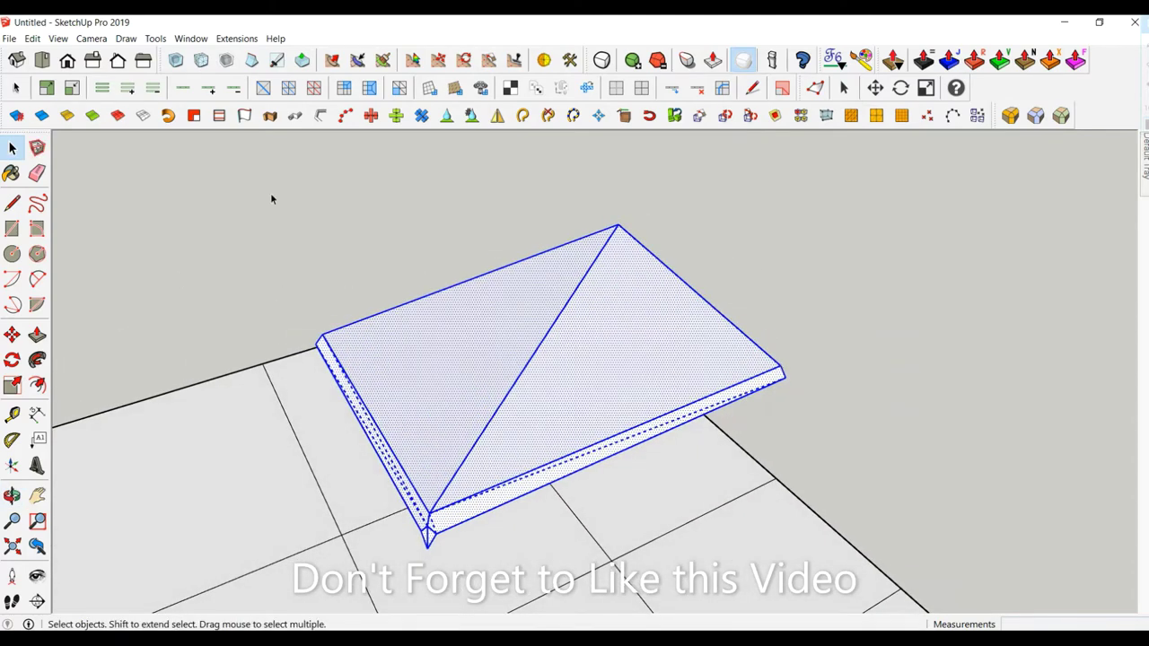
{"action": "left_click", "coordinate": [497, 115]}
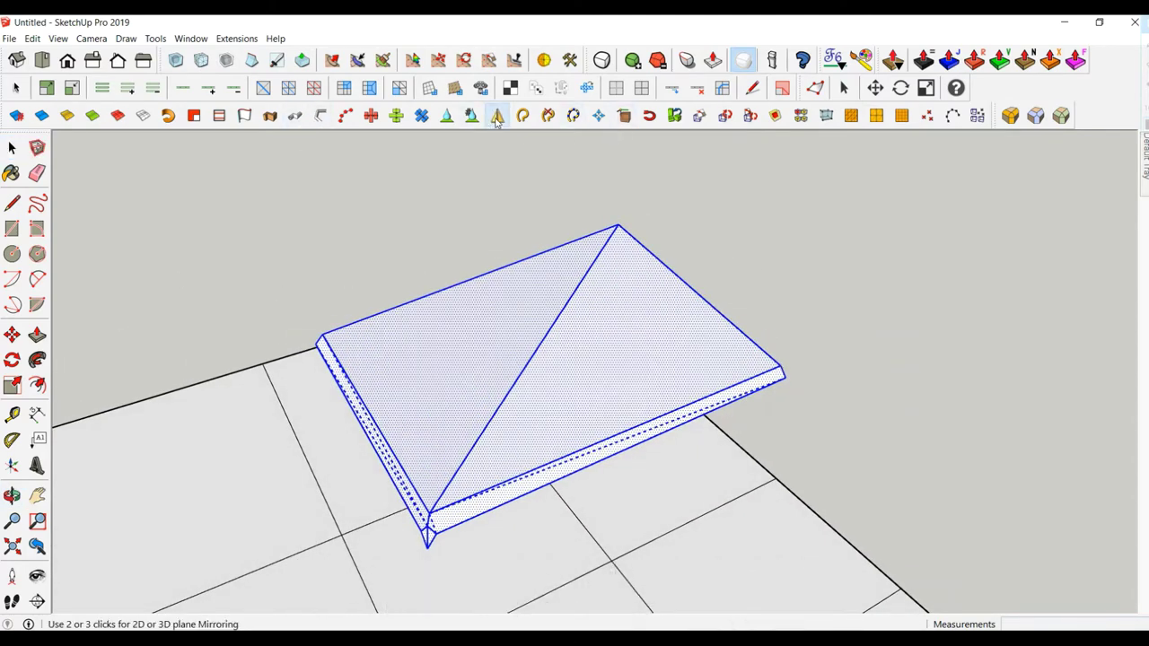
{"action": "left_click", "coordinate": [785, 378]}
{"action": "left_click", "coordinate": [859, 344]}
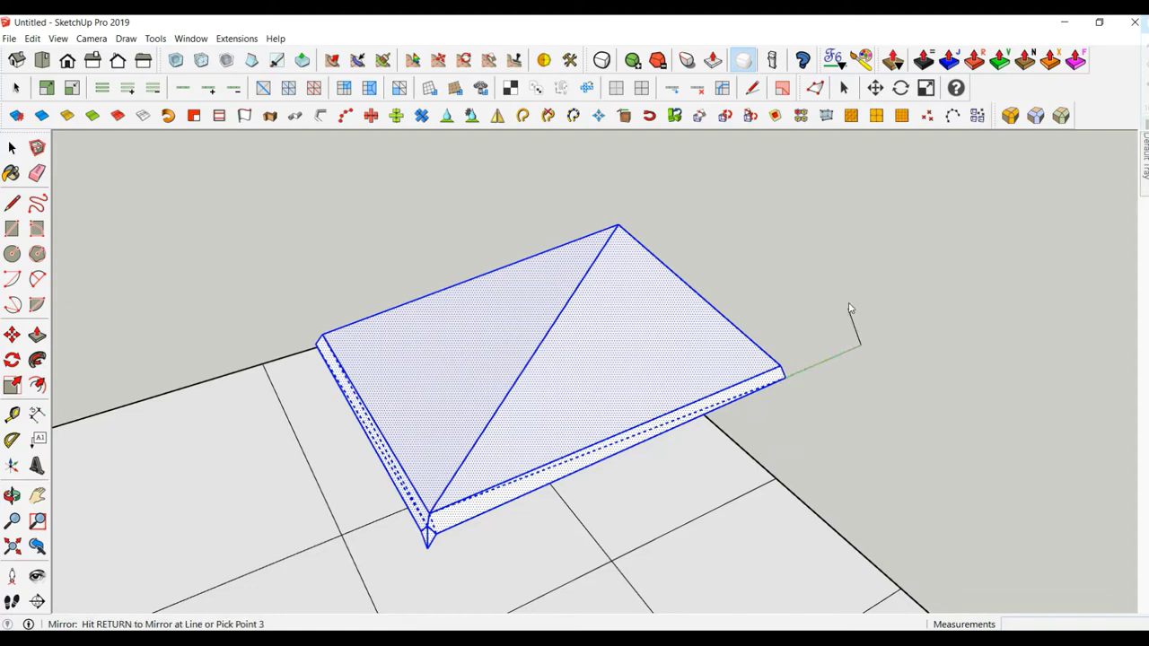
{"action": "left_click", "coordinate": [869, 298]}
{"action": "middle_click_drag", "start_coordinate": [869, 298], "coordinate": [602, 372]}
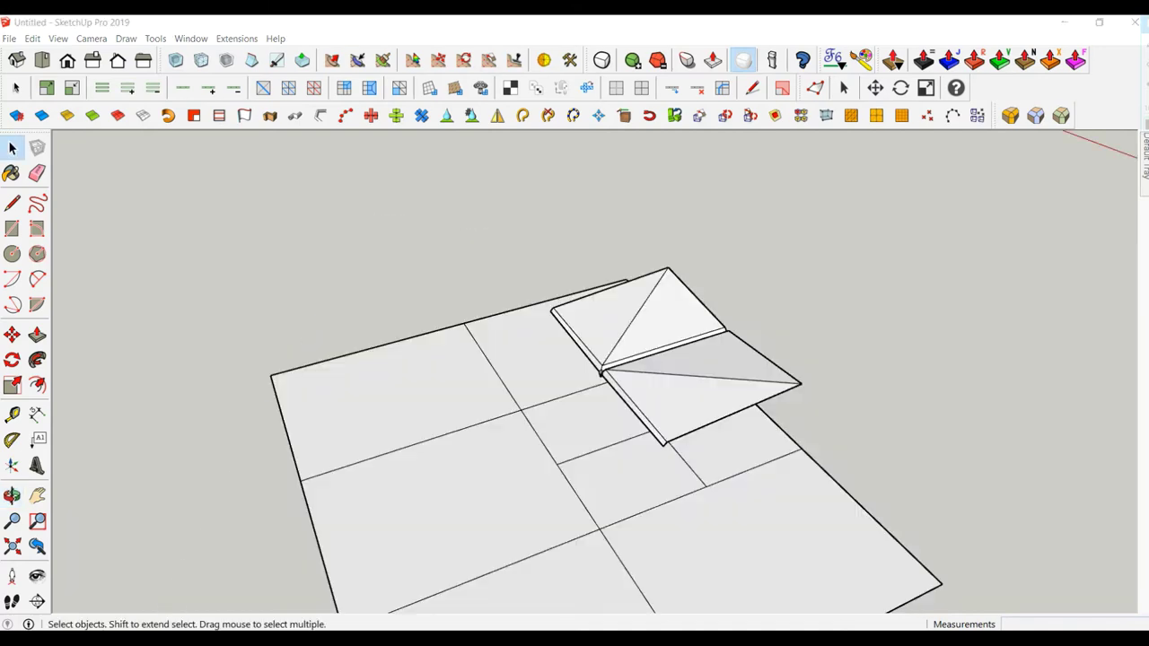
Select both panels and mirror them again so four panels meet at a sunken centre.
{"action": "triple_click", "coordinate": [704, 401]}
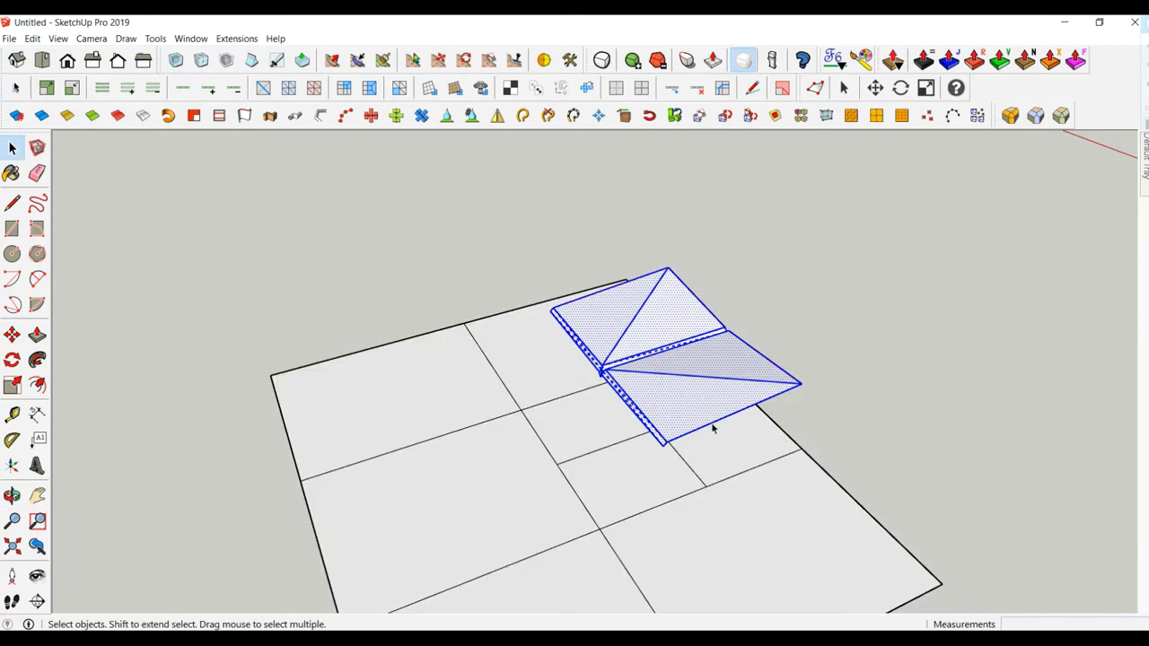
{"action": "scroll", "coordinate": [709, 429], "scroll_direction": "up", "scroll_amount": 3}
{"action": "scroll", "coordinate": [702, 428], "scroll_direction": "up", "scroll_amount": 1}
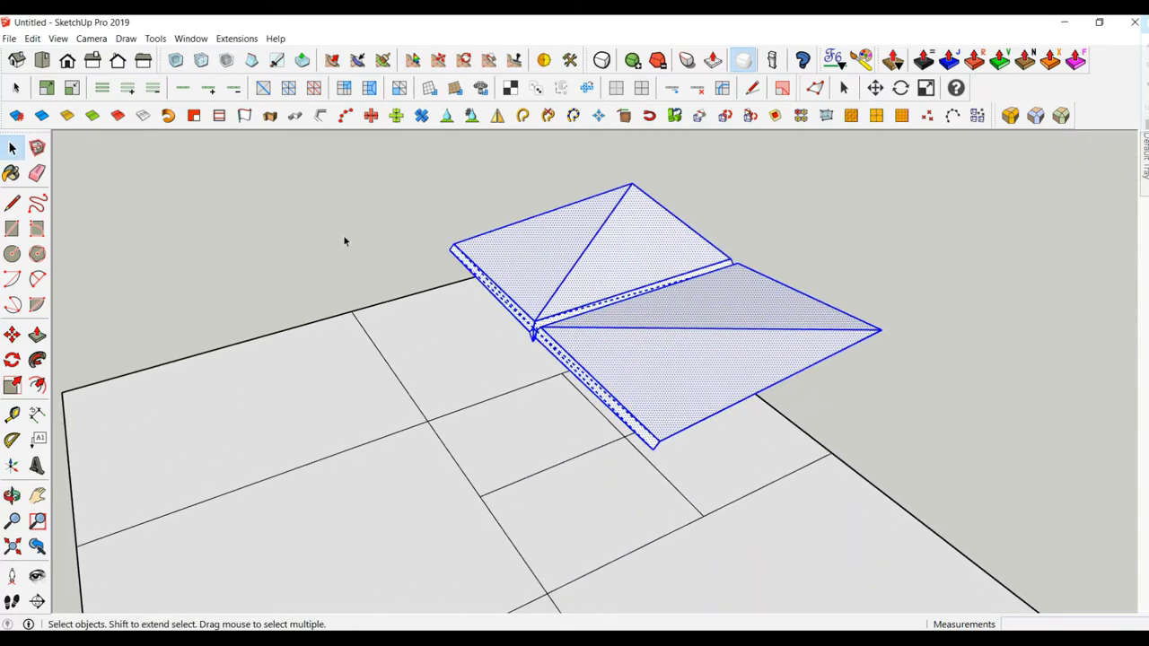
{"action": "left_click", "coordinate": [498, 117]}
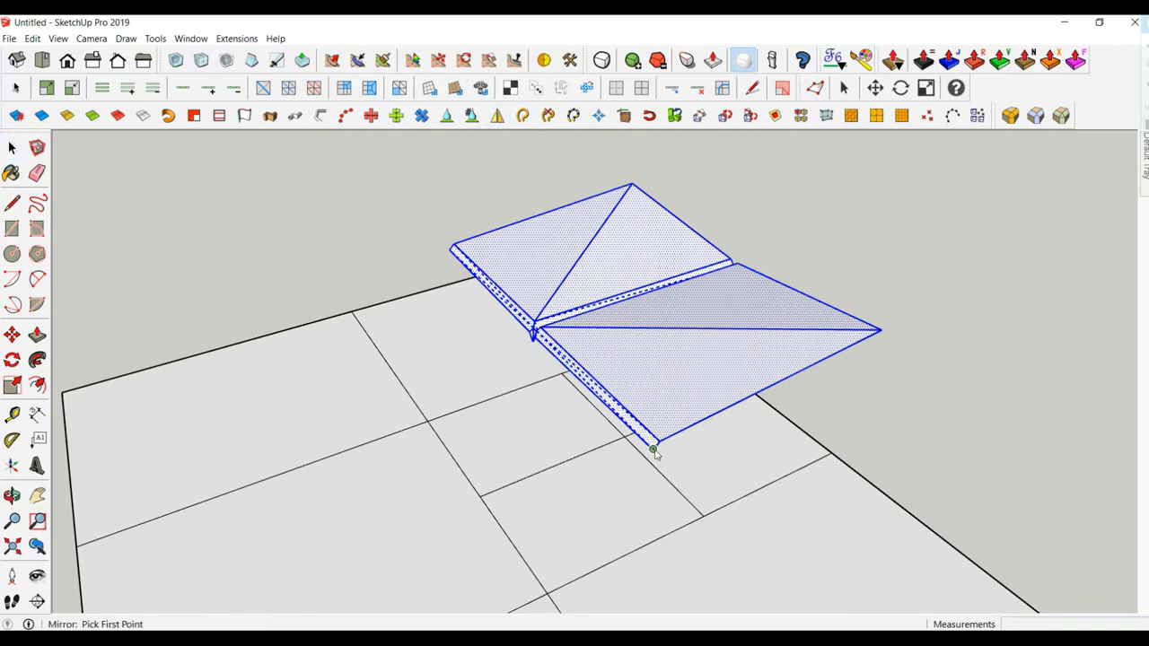
{"action": "left_click", "coordinate": [654, 450]}
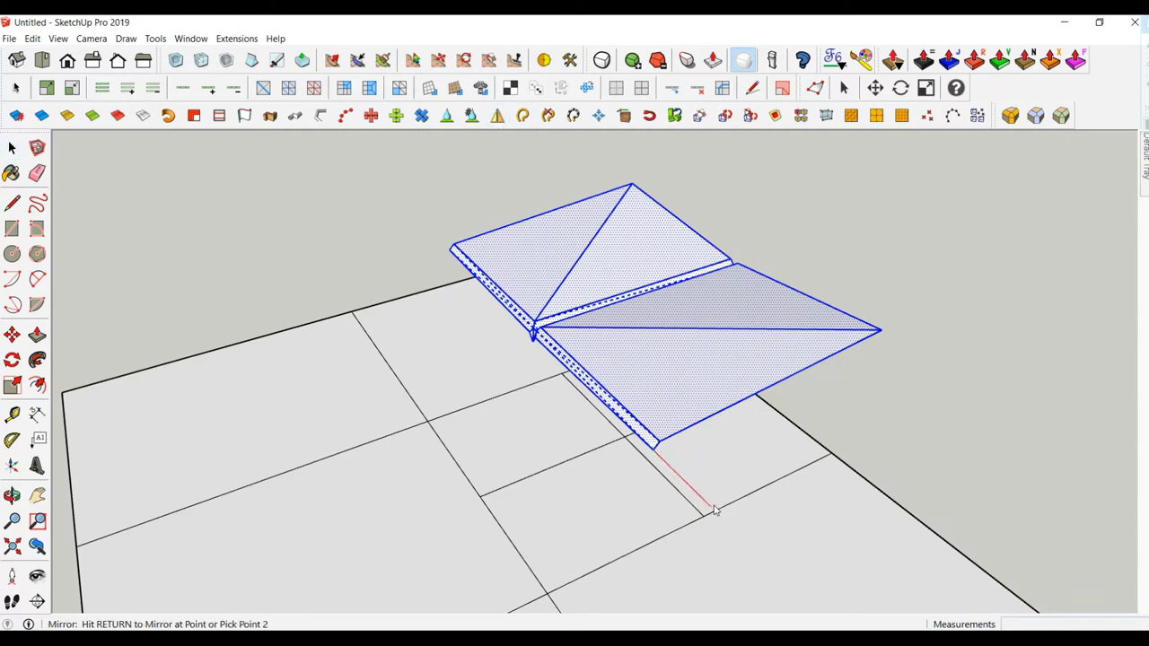
{"action": "middle_click_drag", "start_coordinate": [716, 510], "coordinate": [880, 440]}
{"action": "left_click", "coordinate": [883, 404]}
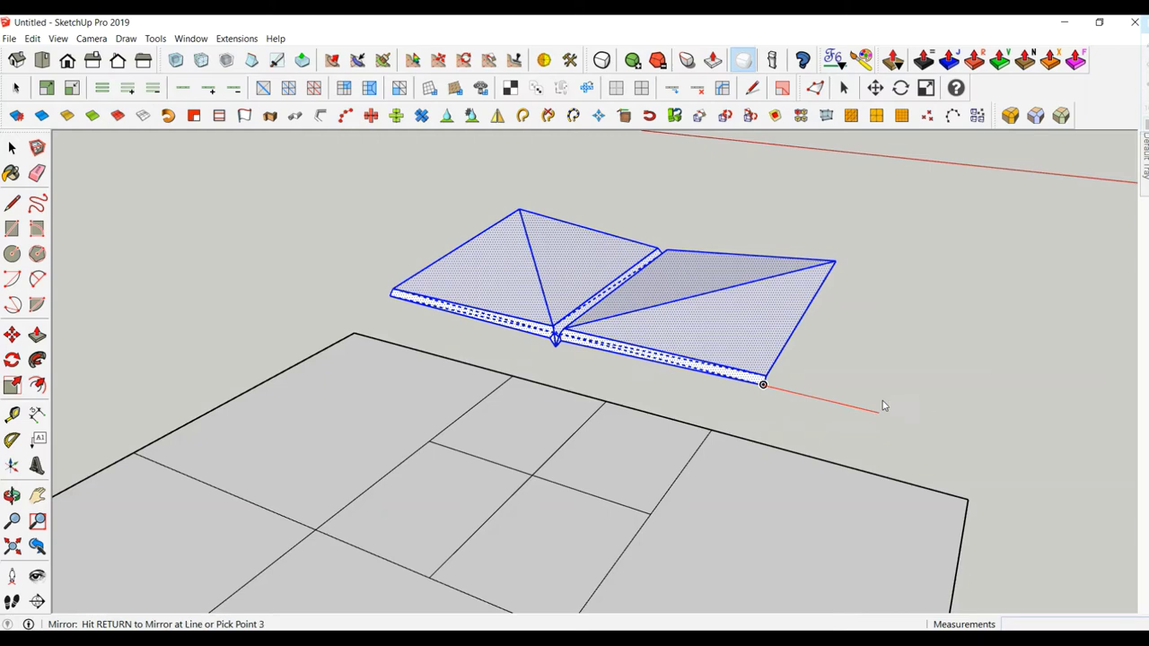
{"action": "left_click", "coordinate": [895, 361]}
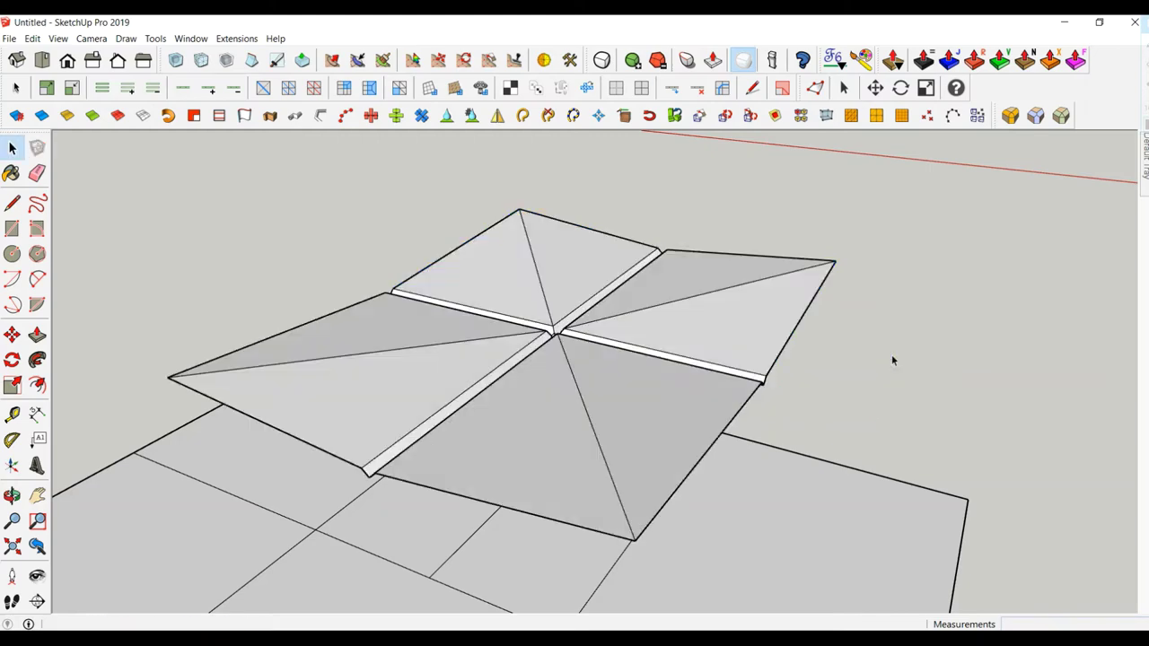
{"action": "mouse_move", "coordinate": [838, 398]}
{"action": "middle_mouse_down"}
{"action": "mouse_move", "coordinate": [576, 462]}
{"action": "mouse_move", "coordinate": [566, 528]}
{"action": "mouse_move", "coordinate": [566, 502]}
{"action": "mouse_move", "coordinate": [624, 590]}
{"action": "middle_mouse_up"}
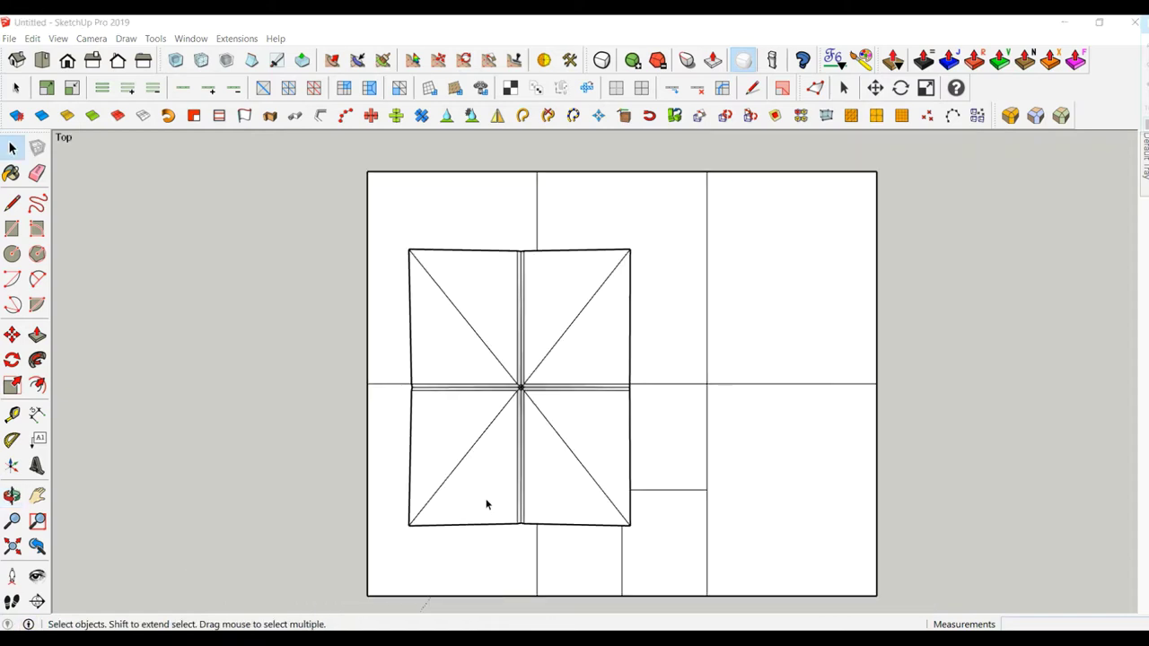
Window-select the lower two cushion panels.
{"action": "scroll", "coordinate": [486, 505], "scroll_direction": "up", "scroll_amount": 2}
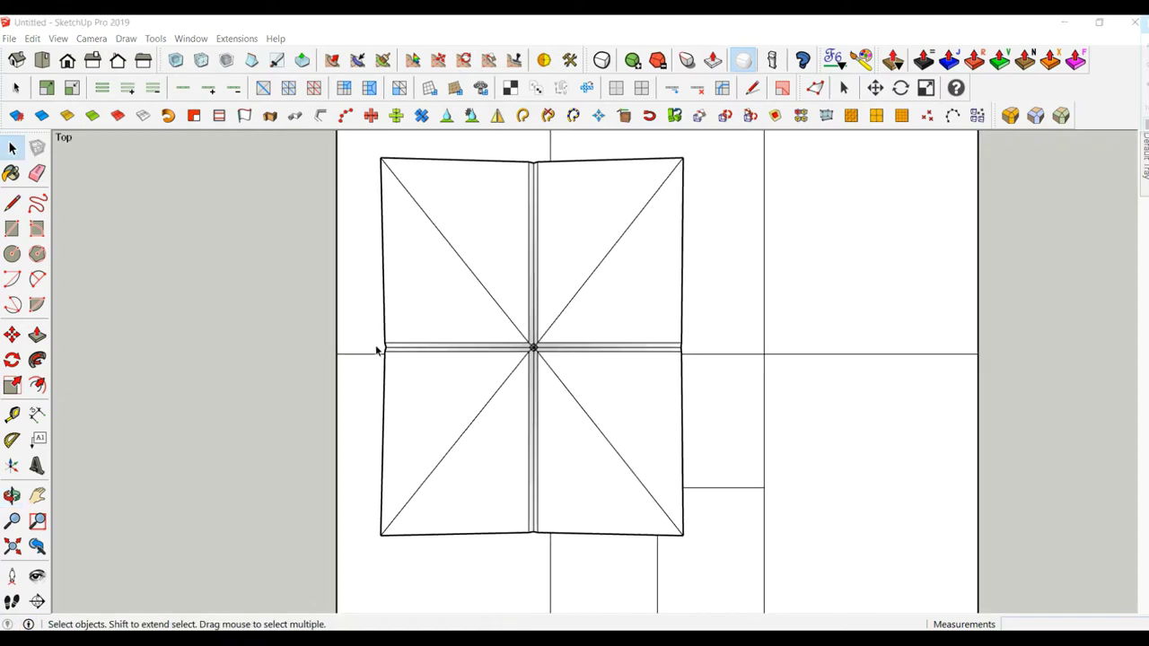
{"action": "left_click_drag", "start_coordinate": [448, 388], "coordinate": [726, 555]}
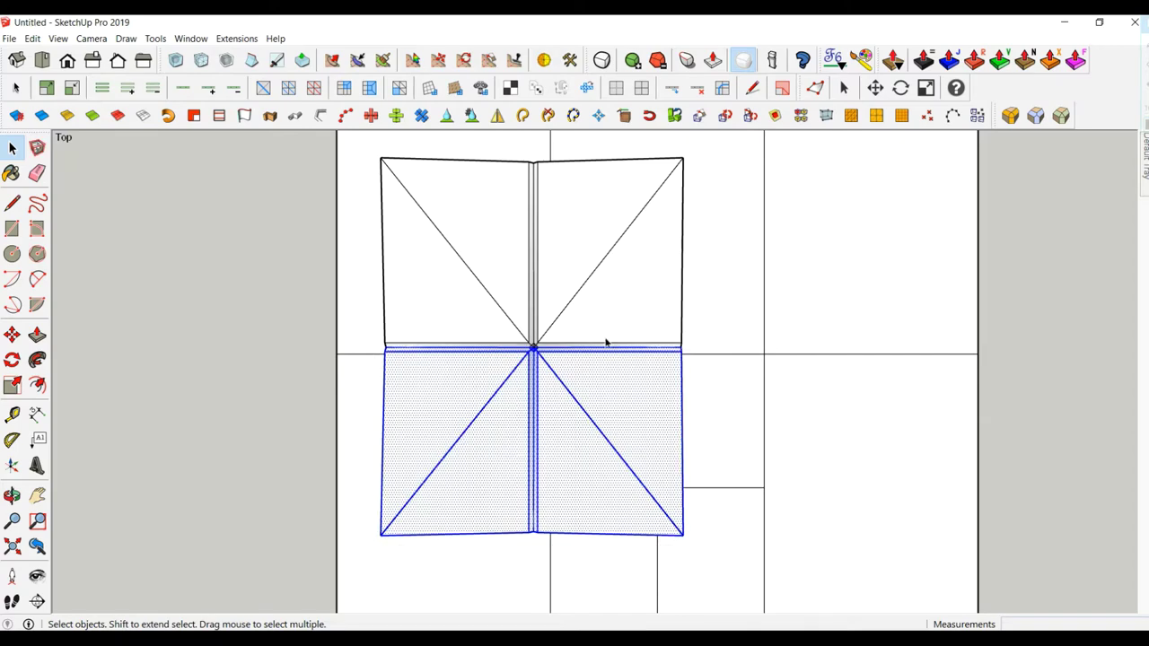
{"action": "scroll", "coordinate": [605, 342], "scroll_direction": "up", "scroll_amount": 3}
{"action": "scroll", "coordinate": [538, 359], "scroll_direction": "up", "scroll_amount": 2}
{"action": "scroll", "coordinate": [462, 387], "scroll_direction": "down", "scroll_amount": 3}
{"action": "mouse_move", "coordinate": [461, 387]}
{"action": "middle_mouse_down"}
{"action": "mouse_move", "coordinate": [666, 332]}
{"action": "mouse_move", "coordinate": [682, 225]}
{"action": "mouse_move", "coordinate": [505, 346]}
{"action": "mouse_move", "coordinate": [766, 349]}
{"action": "mouse_move", "coordinate": [763, 451]}
{"action": "middle_mouse_up"}
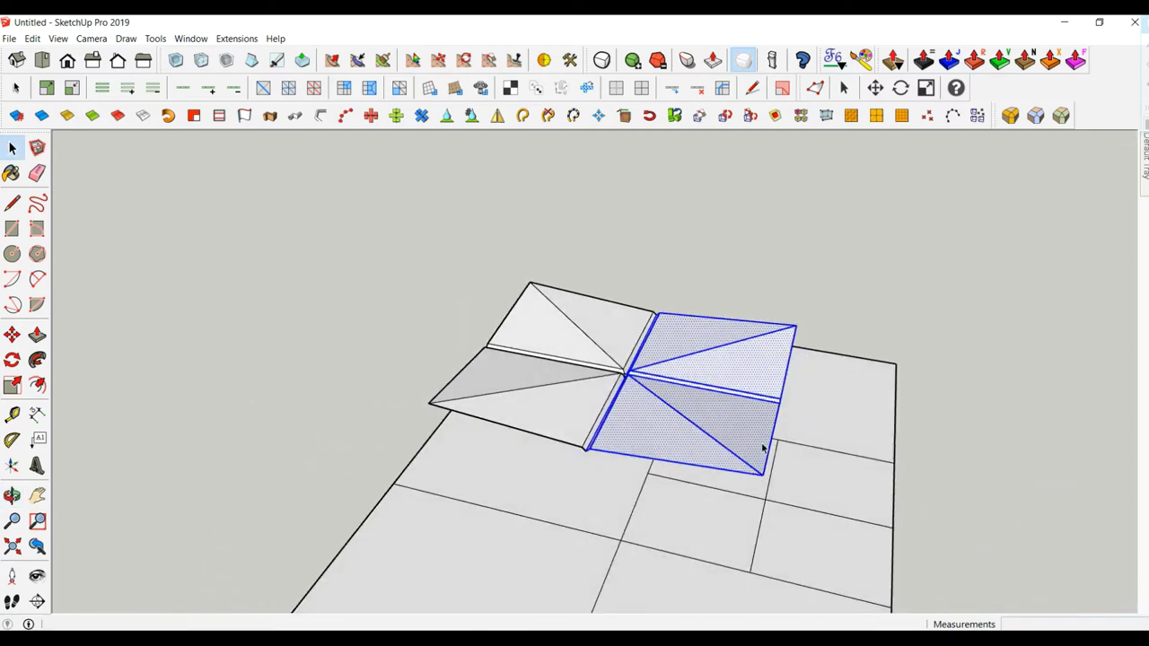
Mirror the selected panels to add a matching cushion beside the first.
{"action": "left_click", "coordinate": [499, 117]}
{"action": "left_click", "coordinate": [761, 477]}
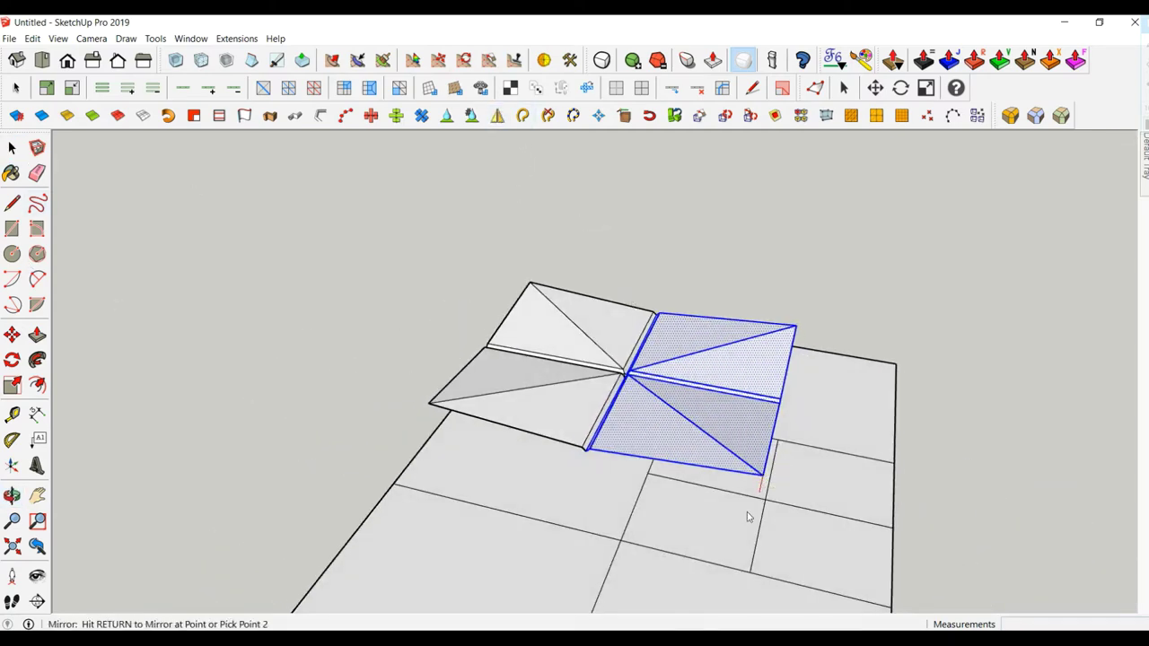
{"action": "left_click", "coordinate": [747, 543]}
{"action": "mouse_move", "coordinate": [745, 487]}
{"action": "middle_mouse_down"}
{"action": "mouse_move", "coordinate": [422, 417]}
{"action": "mouse_move", "coordinate": [732, 426]}
{"action": "mouse_move", "coordinate": [580, 530]}
{"action": "mouse_move", "coordinate": [567, 443]}
{"action": "middle_mouse_up"}
{"action": "left_click", "coordinate": [473, 418]}
{"action": "scroll", "coordinate": [577, 528], "scroll_direction": "up", "scroll_amount": 2}
{"action": "scroll", "coordinate": [572, 525], "scroll_direction": "up", "scroll_amount": 2}
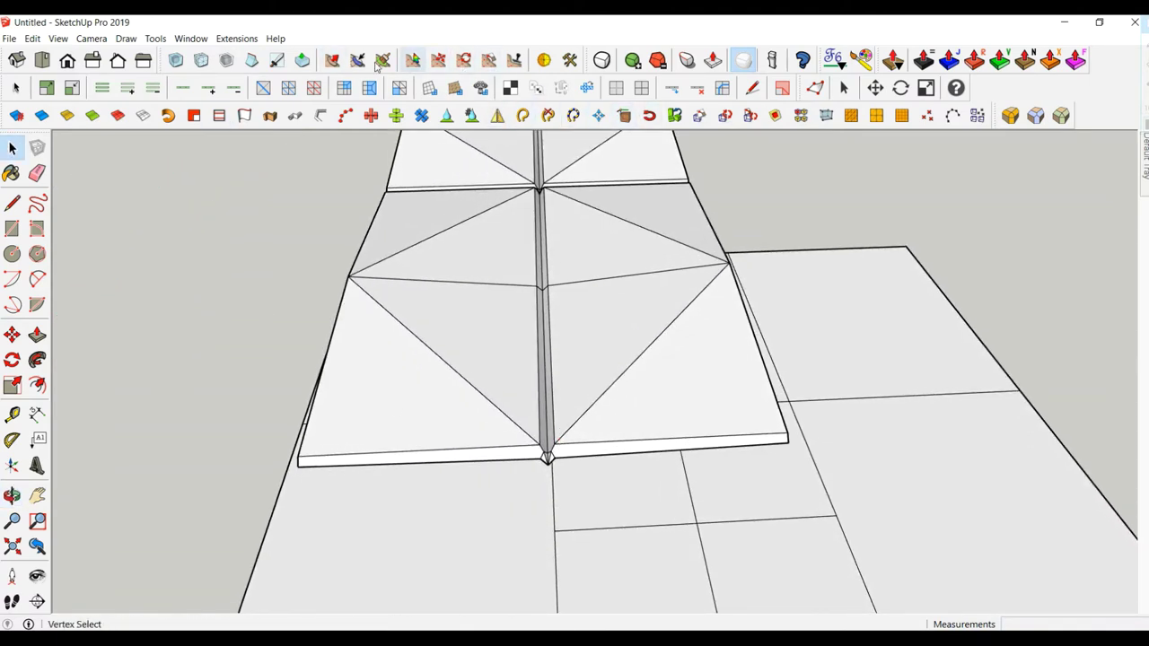
Cut a Knife Subdivide line along the slab's front edge from corner to corner.
{"action": "left_click", "coordinate": [277, 60]}
{"action": "middle_click_drag", "start_coordinate": [422, 333], "coordinate": [431, 405]}
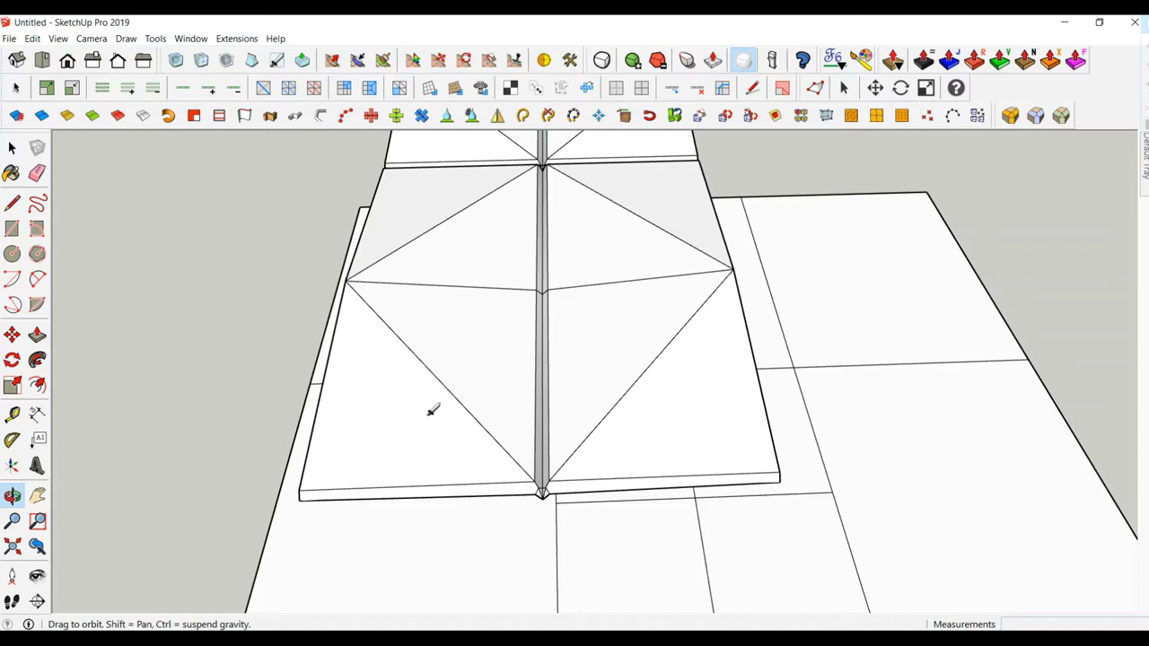
{"action": "left_click", "coordinate": [299, 491]}
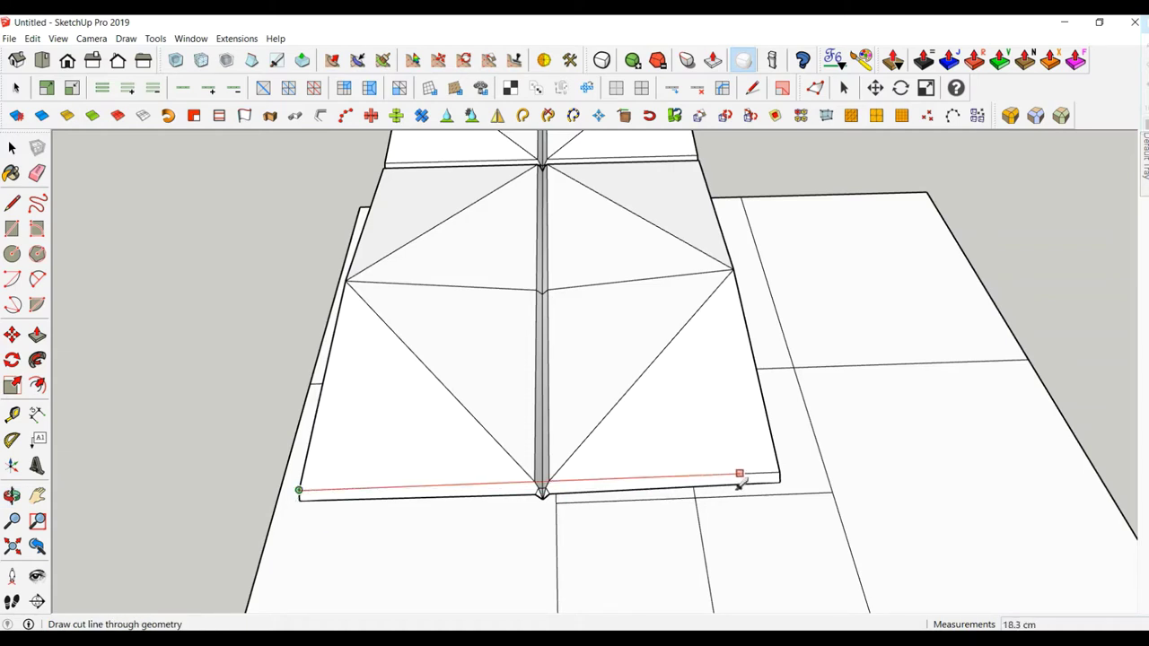
{"action": "left_click", "coordinate": [770, 480]}
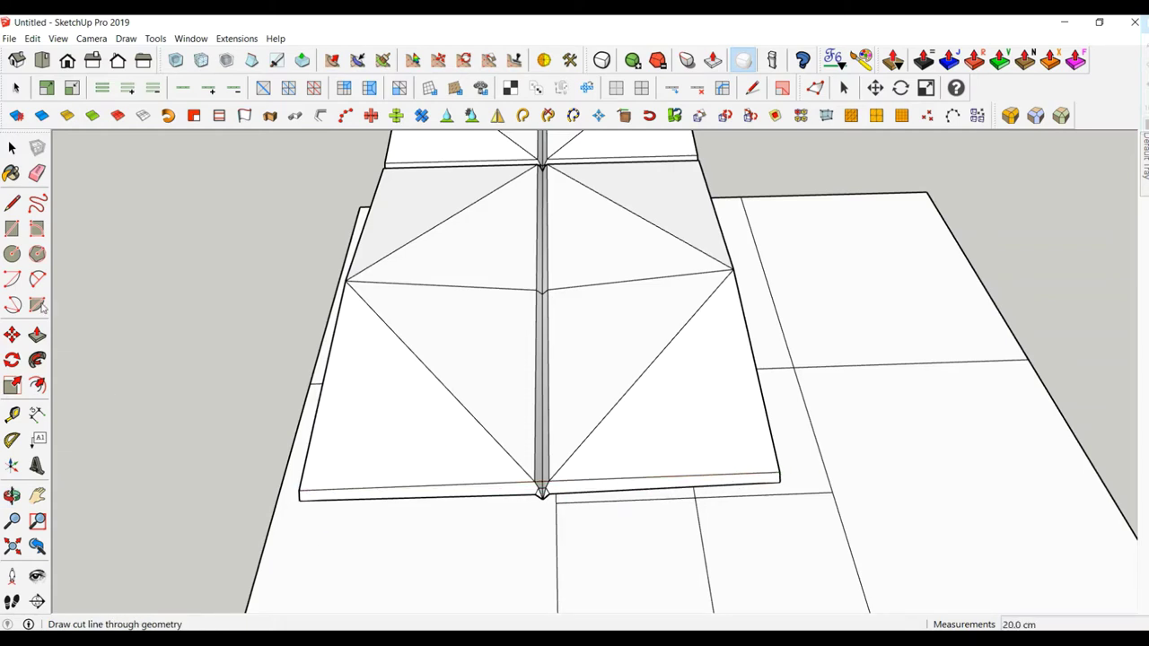
Erase the duplicate sliver edges along the front rim and seam base.
{"action": "left_click", "coordinate": [37, 173]}
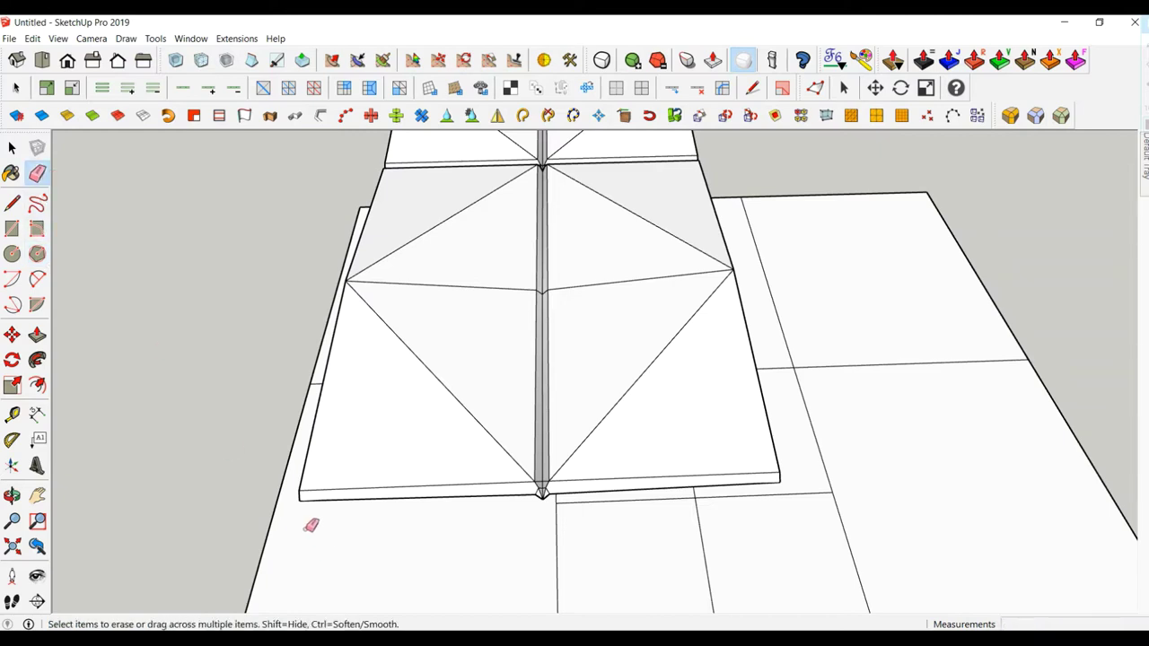
{"action": "left_click", "coordinate": [302, 499]}
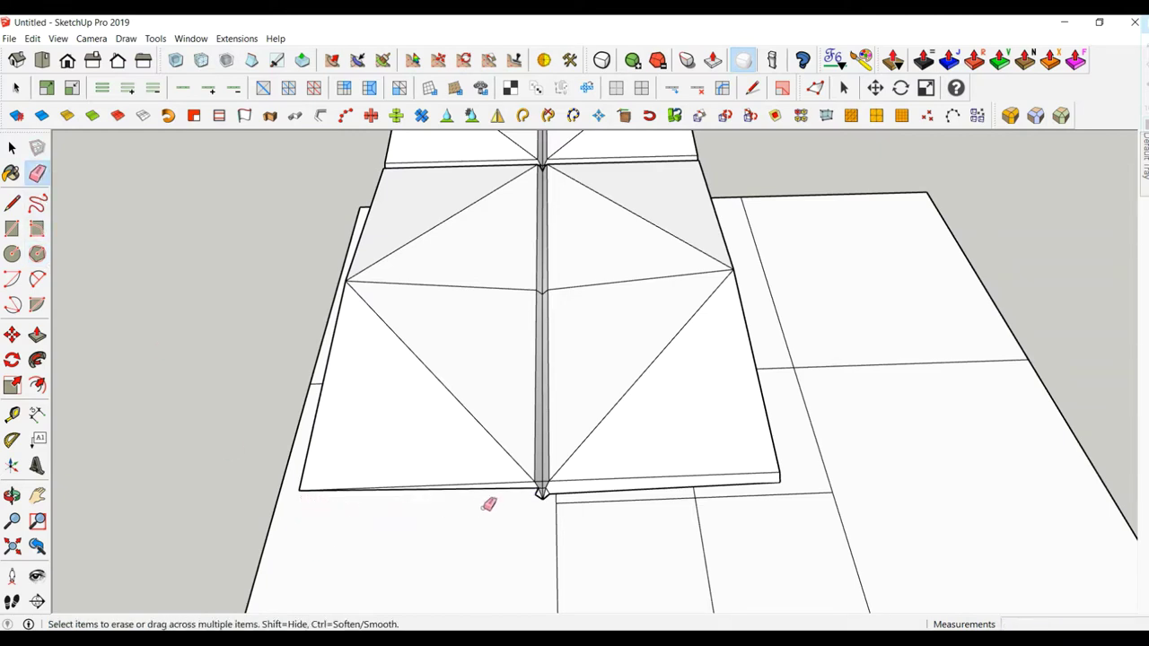
{"action": "left_click", "coordinate": [541, 489]}
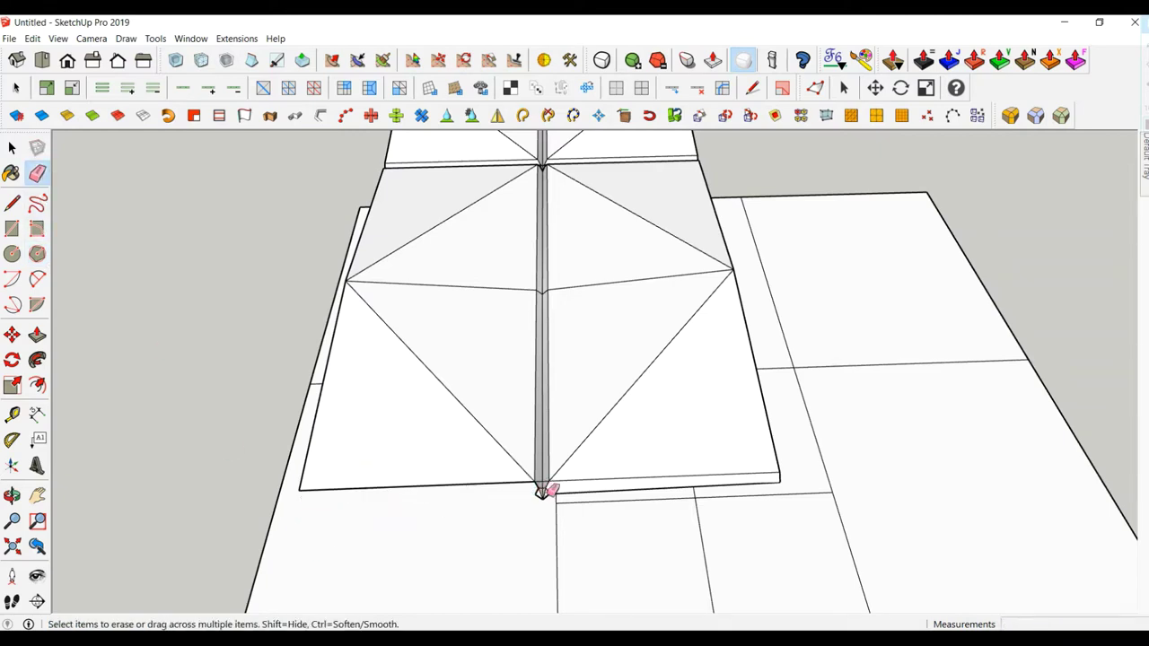
{"action": "left_click_drag", "start_coordinate": [556, 494], "coordinate": [564, 490]}
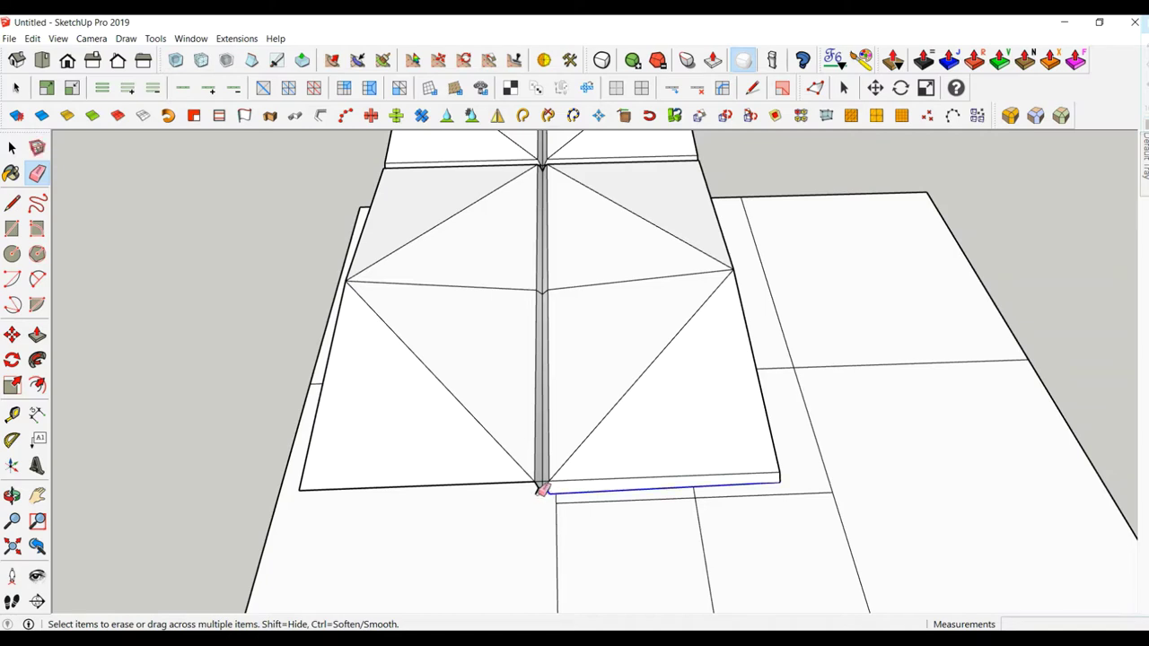
{"action": "left_click", "coordinate": [557, 487]}
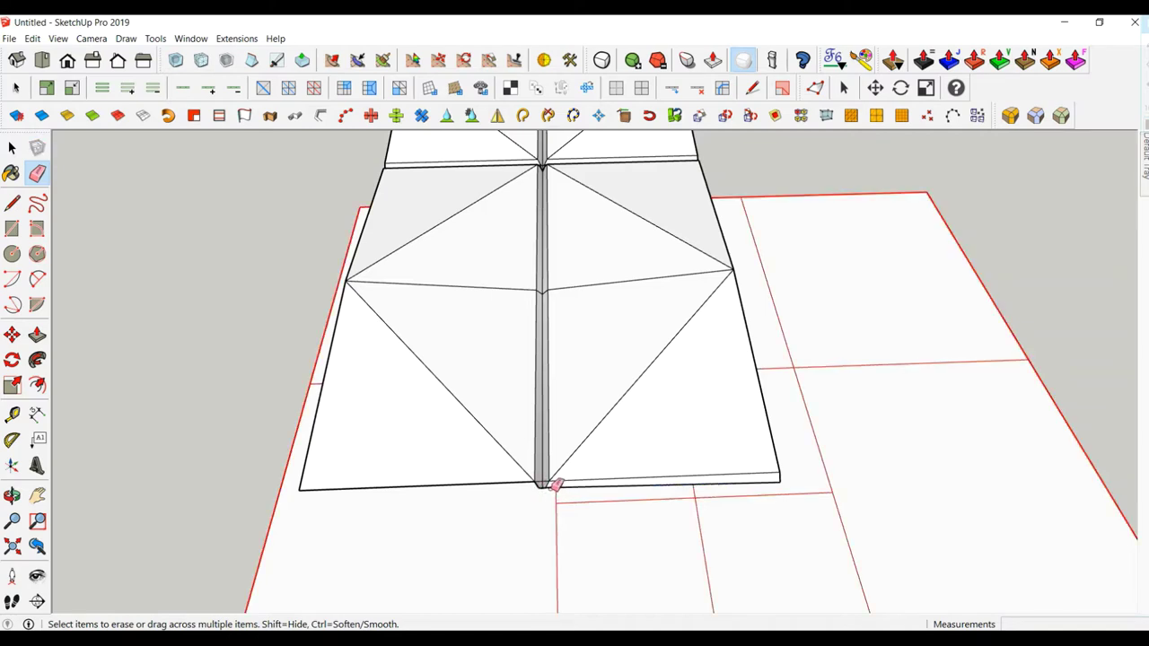
{"action": "left_click", "coordinate": [555, 486]}
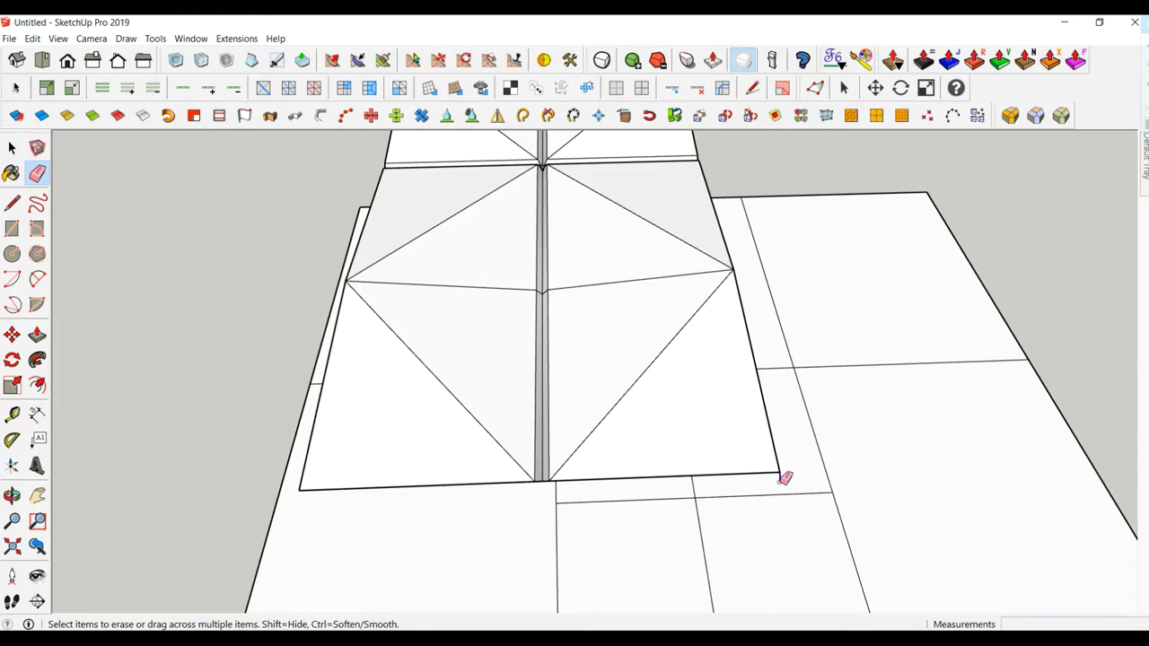
{"action": "middle_click_drag", "start_coordinate": [382, 485], "coordinate": [451, 480]}
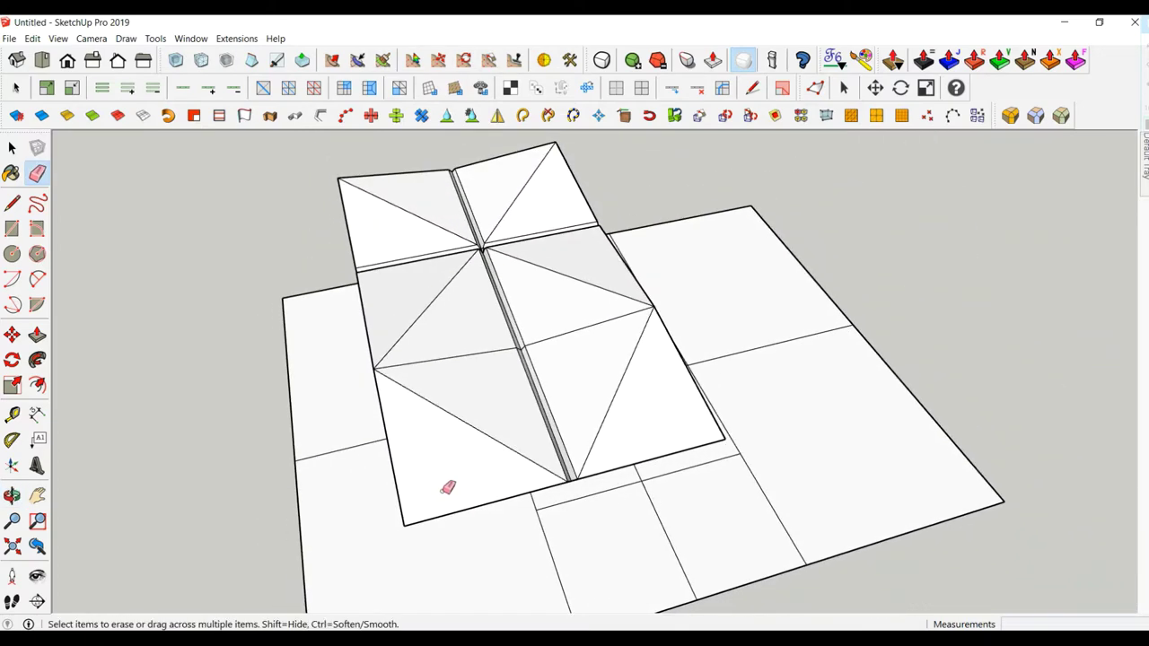
{"action": "mouse_move", "coordinate": [379, 436]}
{"action": "middle_mouse_down"}
{"action": "mouse_move", "coordinate": [351, 473]}
{"action": "mouse_move", "coordinate": [272, 333]}
{"action": "middle_mouse_up"}
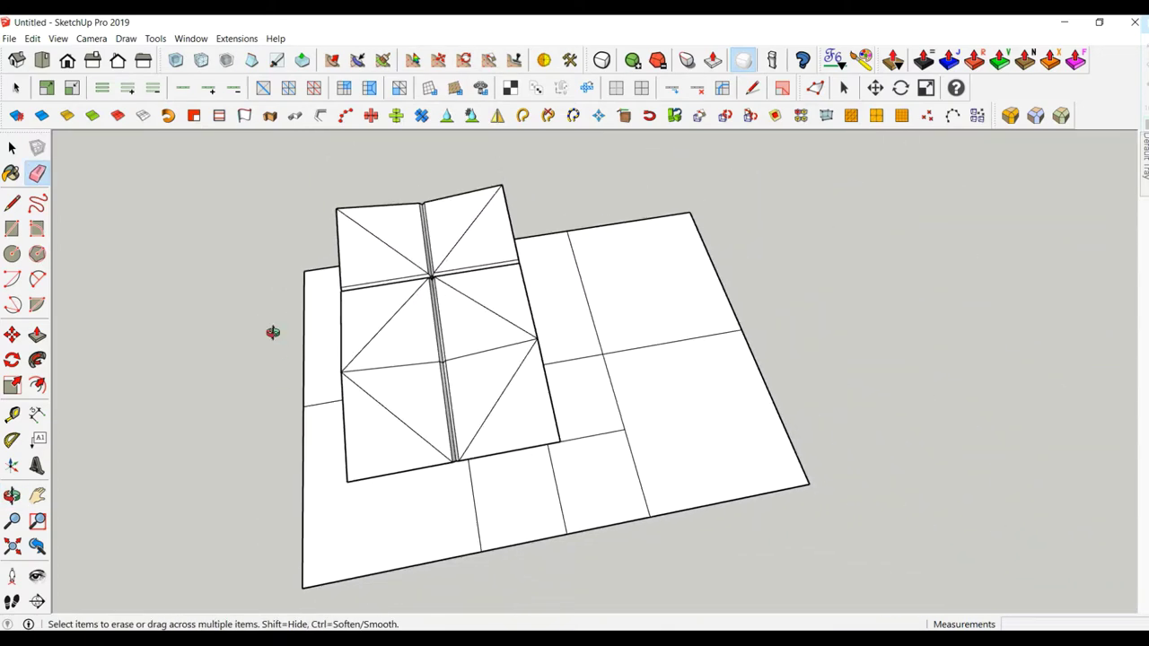
In Top view, window-select the left column of cushion panels.
{"action": "left_click", "coordinate": [42, 60]}
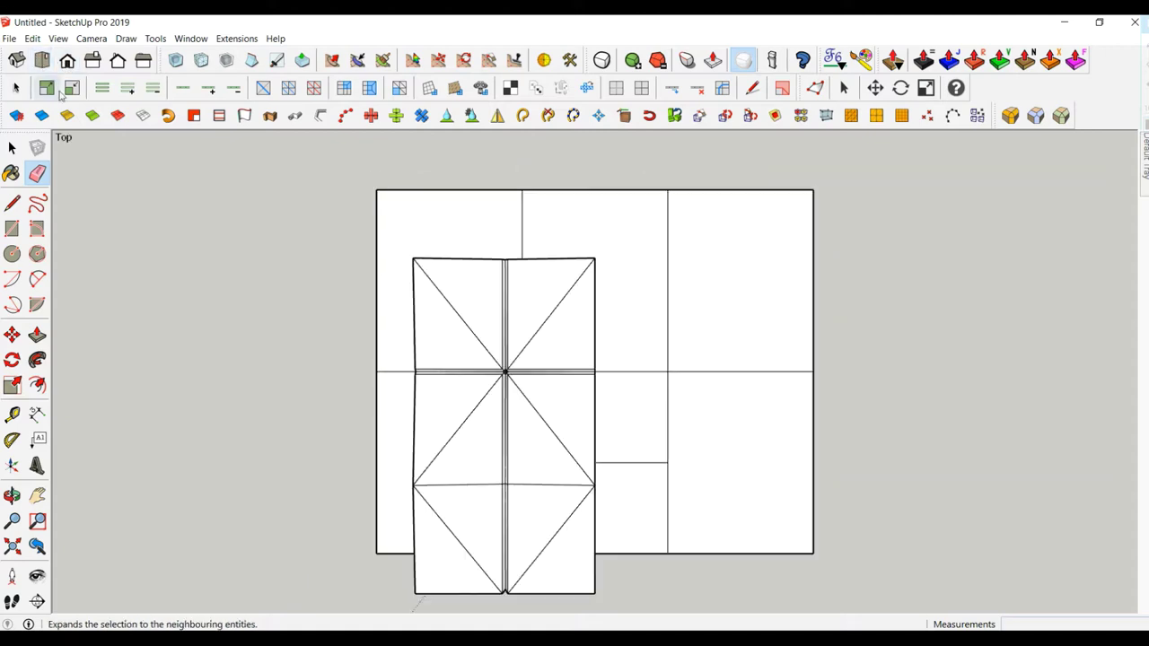
{"action": "left_click", "coordinate": [12, 147]}
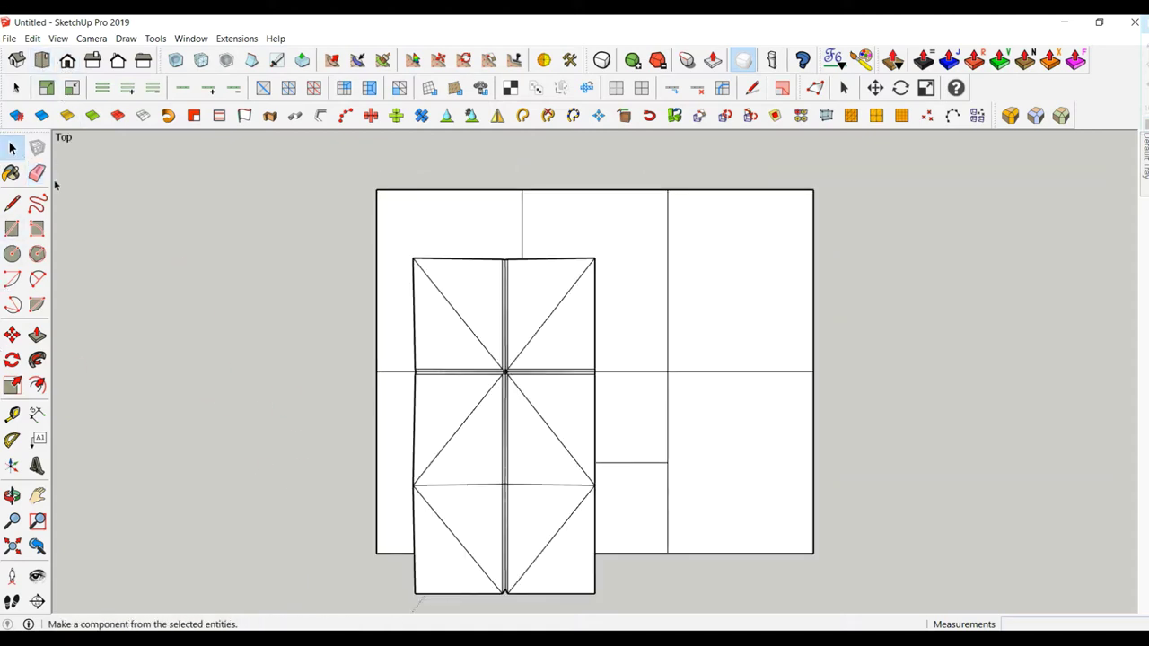
{"action": "left_click_drag", "start_coordinate": [379, 239], "coordinate": [508, 607]}
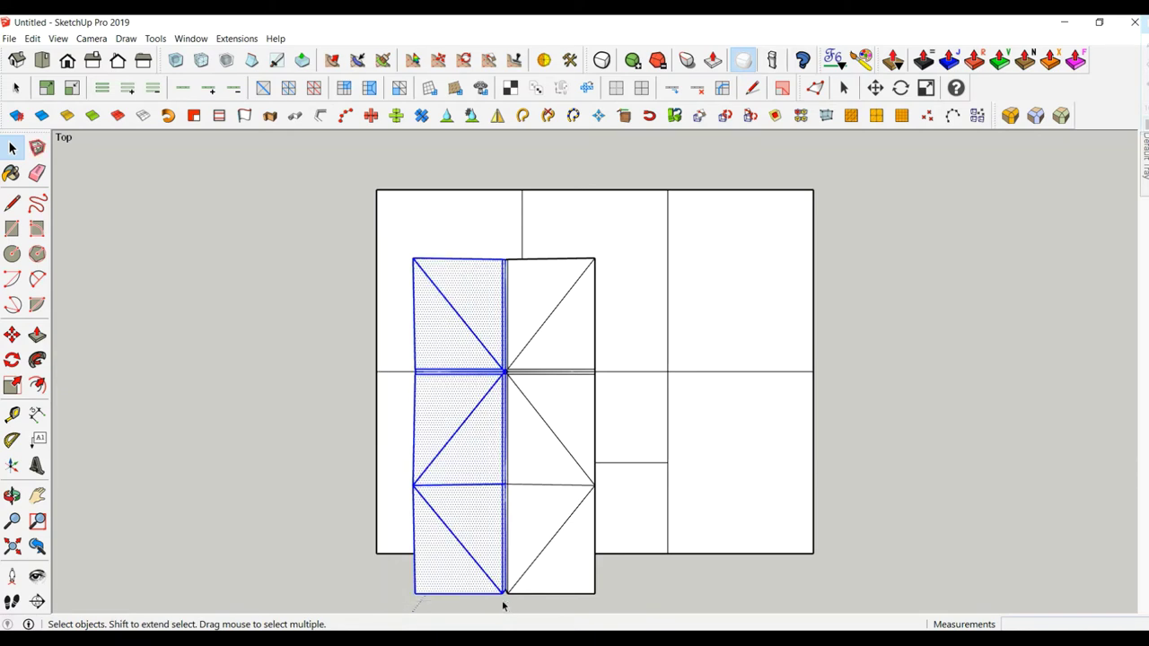
{"action": "scroll", "coordinate": [503, 607], "scroll_direction": "up", "scroll_amount": 1}
{"action": "scroll", "coordinate": [503, 605], "scroll_direction": "up", "scroll_amount": 2}
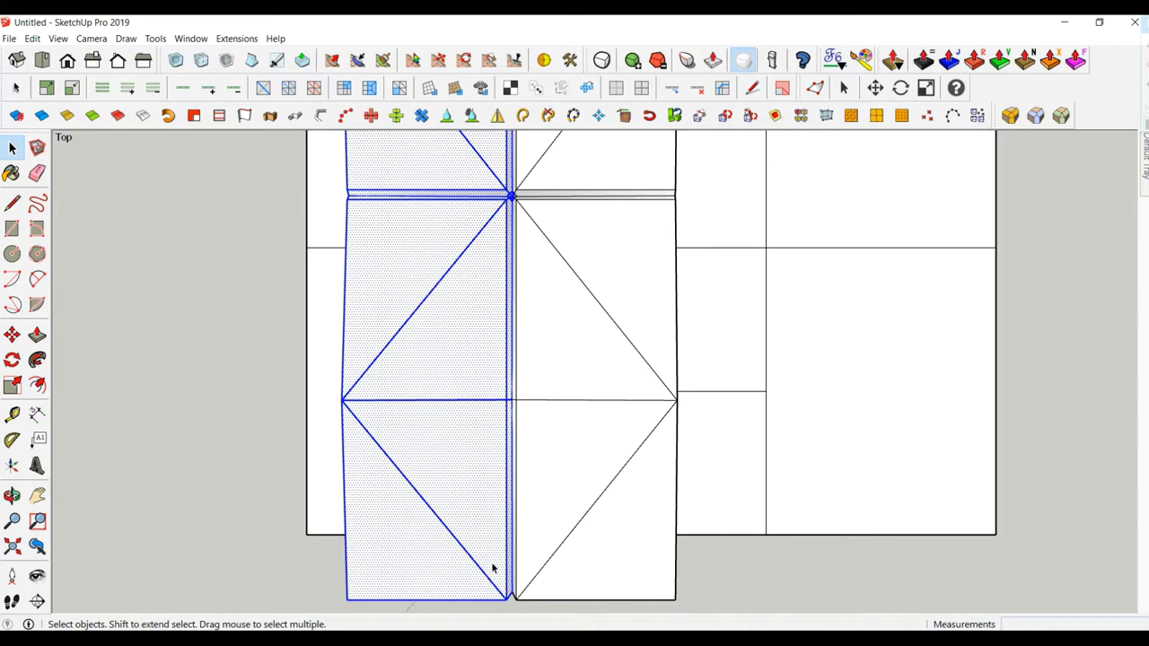
{"action": "scroll", "coordinate": [512, 287], "scroll_direction": "up", "scroll_amount": 1}
{"action": "scroll", "coordinate": [511, 166], "scroll_direction": "up", "scroll_amount": 1}
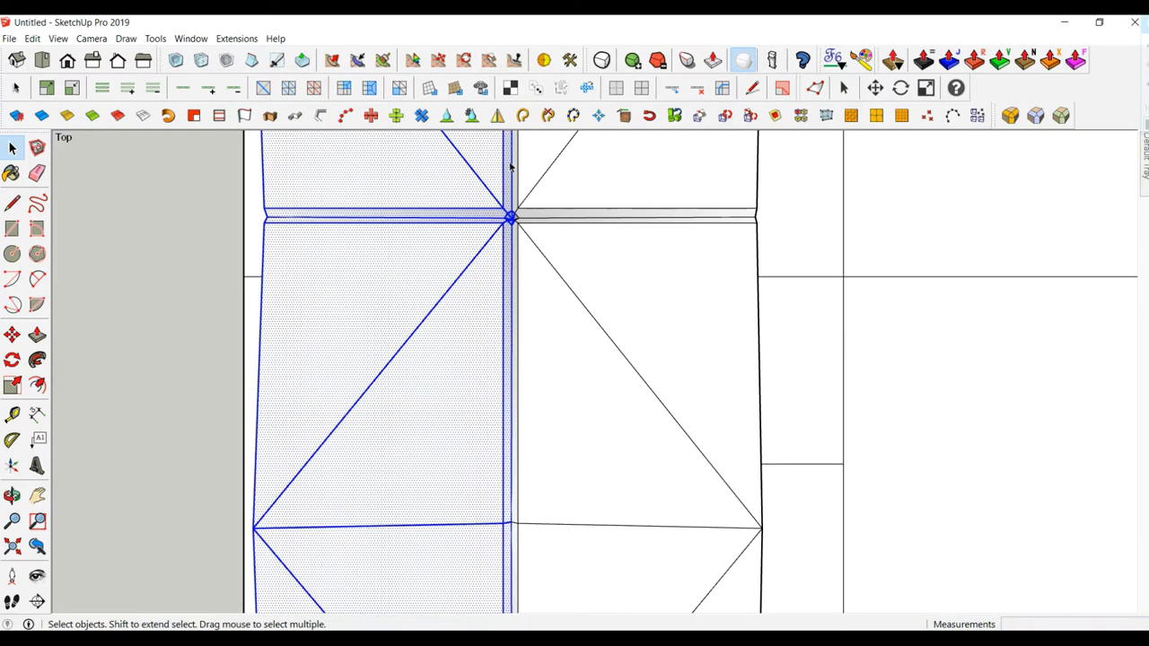
{"action": "scroll", "coordinate": [516, 216], "scroll_direction": "up", "scroll_amount": 2}
{"action": "scroll", "coordinate": [520, 252], "scroll_direction": "up", "scroll_amount": 2}
{"action": "scroll", "coordinate": [534, 310], "scroll_direction": "up", "scroll_amount": 1}
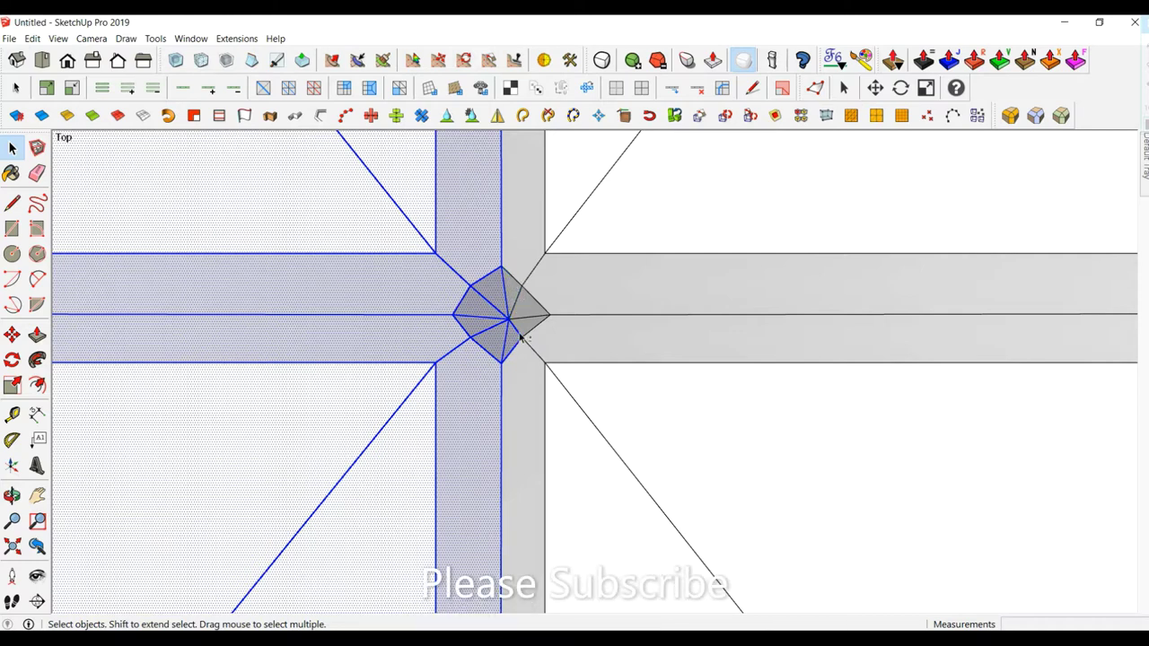
{"action": "scroll", "coordinate": [515, 348], "scroll_direction": "down", "scroll_amount": 1}
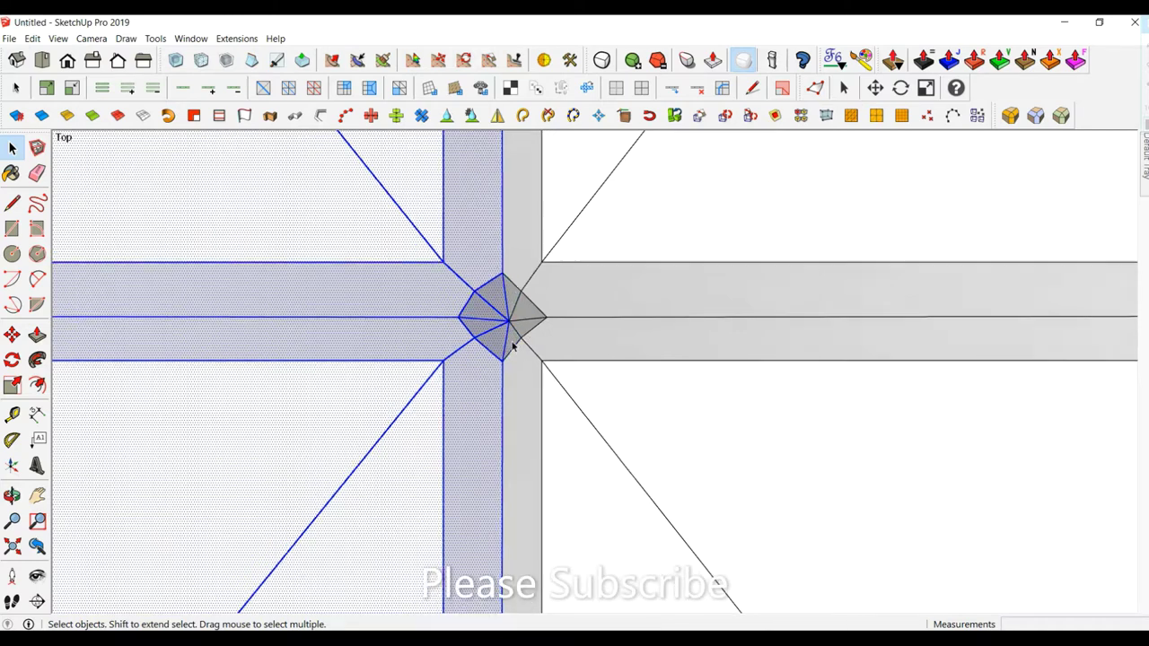
{"action": "scroll", "coordinate": [510, 336], "scroll_direction": "down", "scroll_amount": 2}
{"action": "scroll", "coordinate": [507, 330], "scroll_direction": "down", "scroll_amount": 1}
{"action": "scroll", "coordinate": [505, 329], "scroll_direction": "down", "scroll_amount": 2}
{"action": "scroll", "coordinate": [505, 327], "scroll_direction": "down", "scroll_amount": 2}
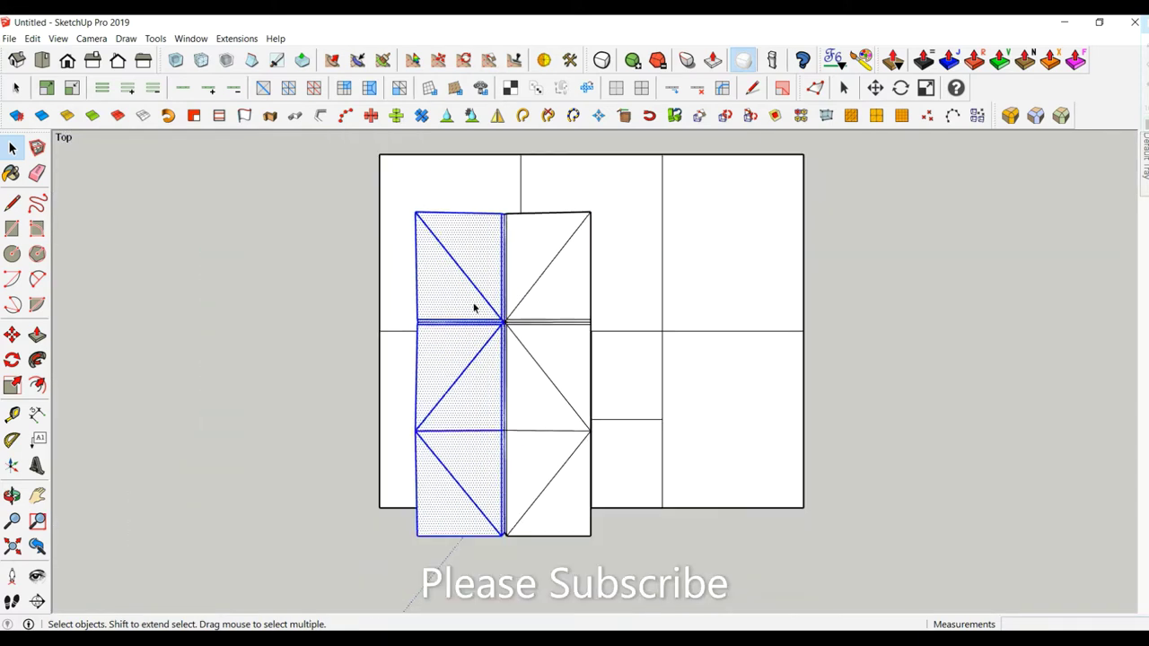
Mirror the selected column across the centre seam to widen the cushion.
{"action": "left_click", "coordinate": [497, 115]}
{"action": "left_click", "coordinate": [415, 213]}
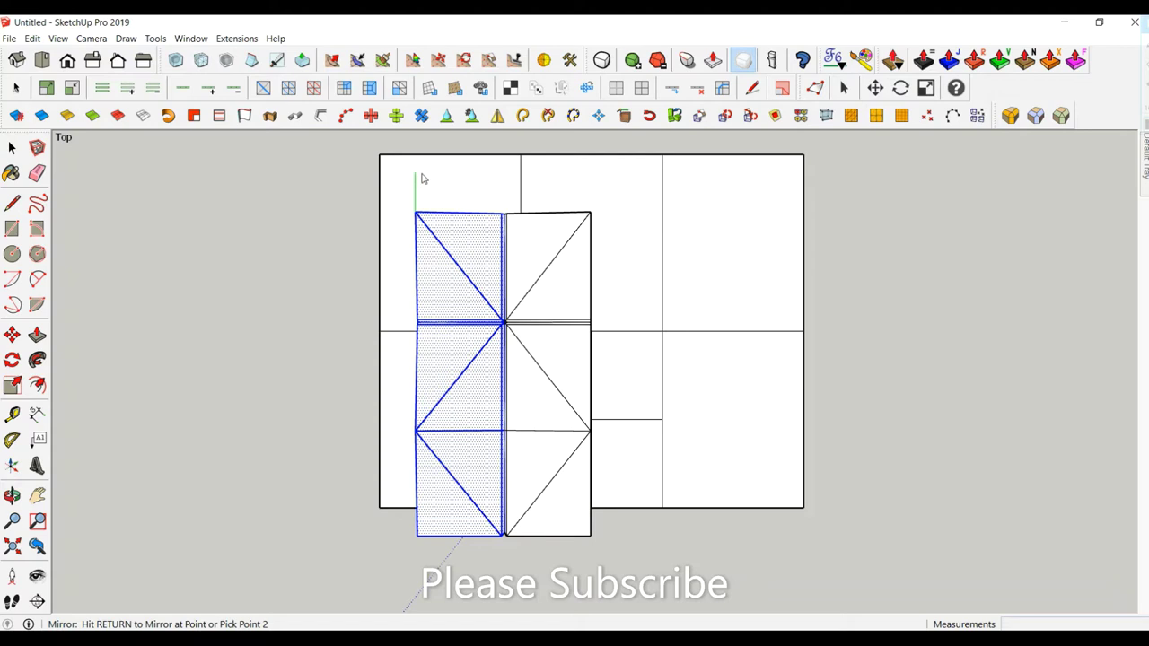
{"action": "left_click", "coordinate": [423, 178]}
{"action": "mouse_move", "coordinate": [423, 176]}
{"action": "middle_mouse_down"}
{"action": "mouse_move", "coordinate": [332, 117]}
{"action": "mouse_move", "coordinate": [464, 185]}
{"action": "mouse_move", "coordinate": [476, 288]}
{"action": "mouse_move", "coordinate": [509, 304]}
{"action": "mouse_move", "coordinate": [505, 441]}
{"action": "mouse_move", "coordinate": [589, 288]}
{"action": "middle_mouse_up"}
{"action": "left_click", "coordinate": [469, 146]}
Cut a line along the full front edge from left to right corner.
{"action": "left_click", "coordinate": [275, 61]}
{"action": "scroll", "coordinate": [457, 467], "scroll_direction": "up", "scroll_amount": 2}
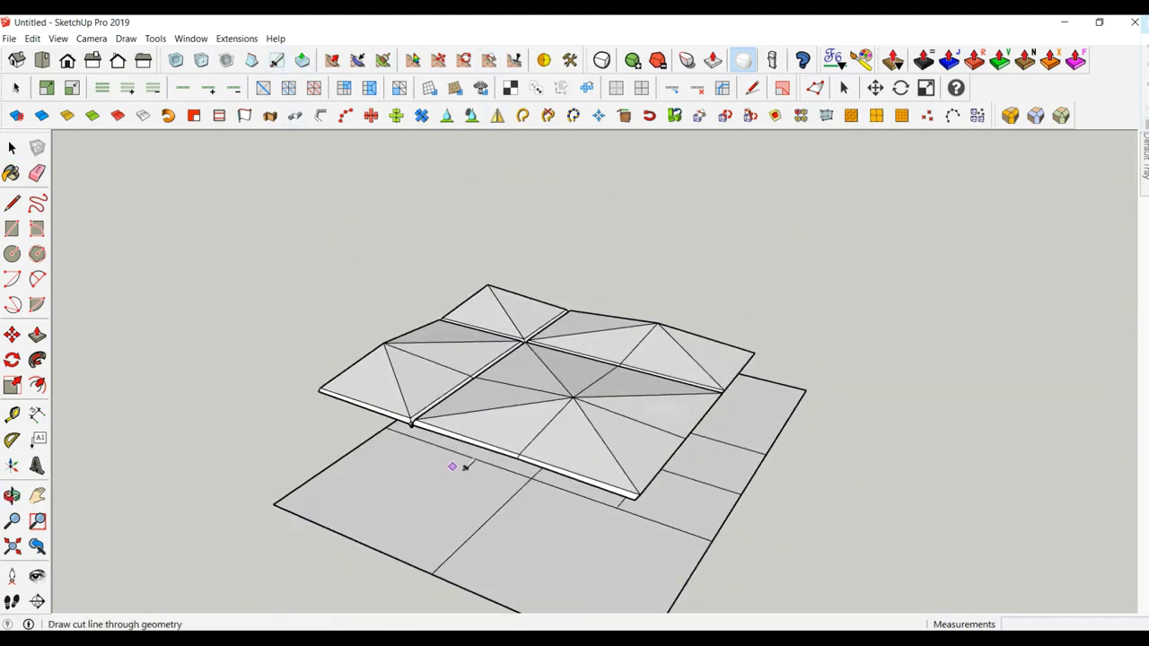
{"action": "scroll", "coordinate": [490, 451], "scroll_direction": "up", "scroll_amount": 5}
{"action": "middle_click_drag", "start_coordinate": [239, 375], "coordinate": [123, 368]}
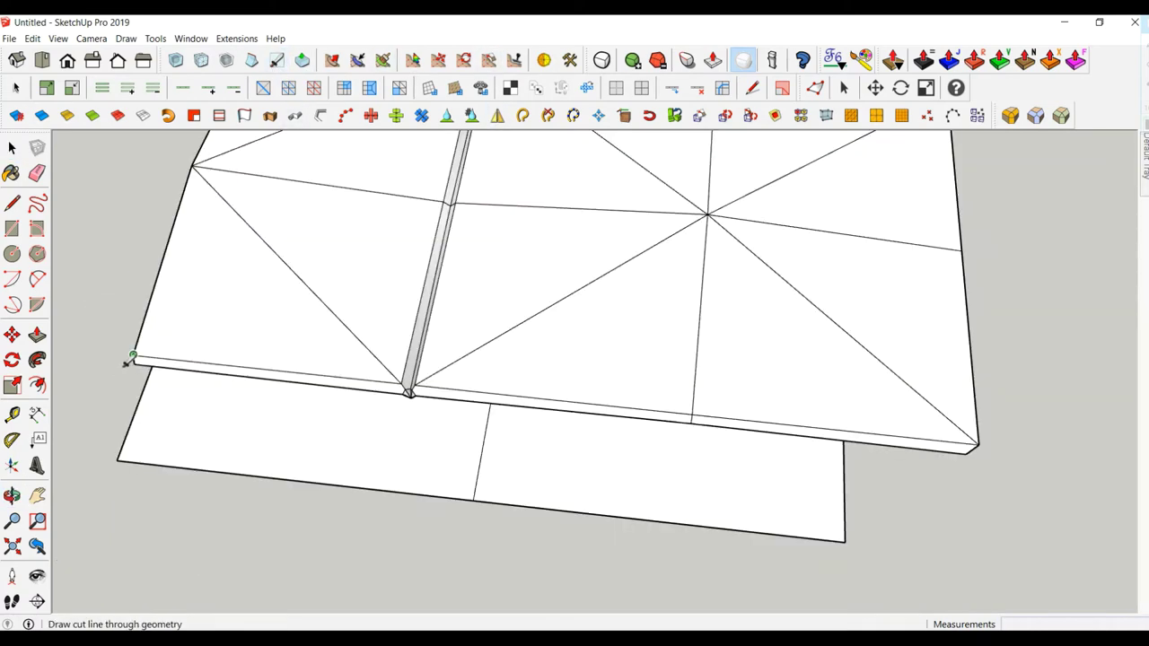
{"action": "left_click", "coordinate": [133, 355]}
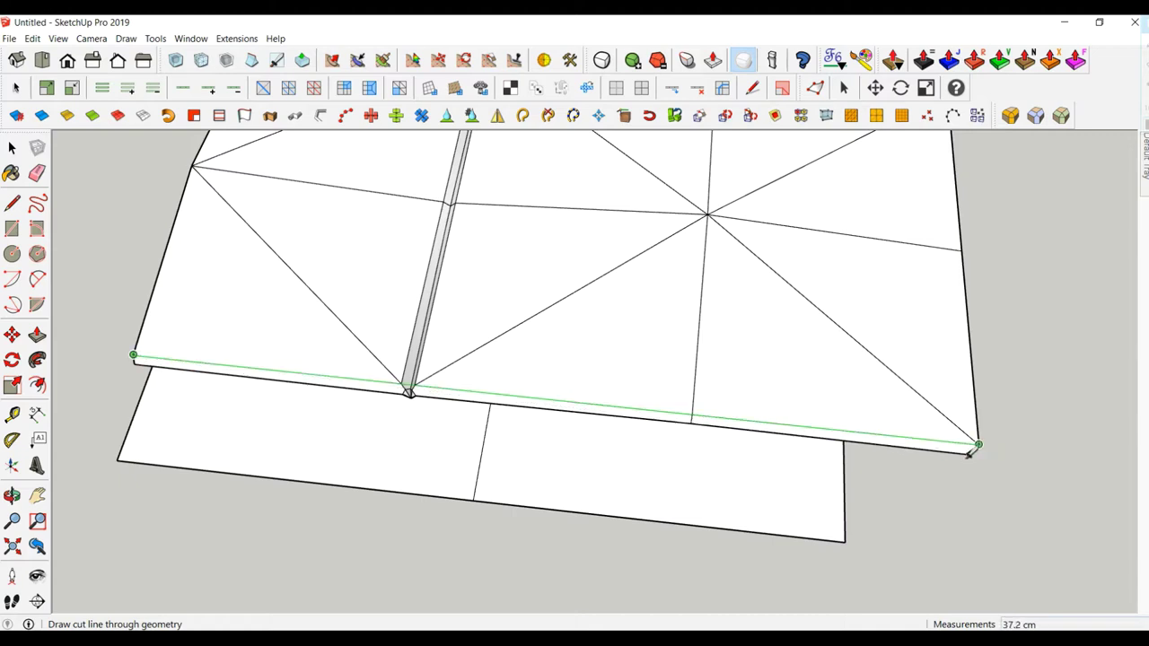
{"action": "left_click", "coordinate": [977, 445]}
Erase the stray seam-base edge and the doubled front edges.
{"action": "left_click", "coordinate": [37, 173]}
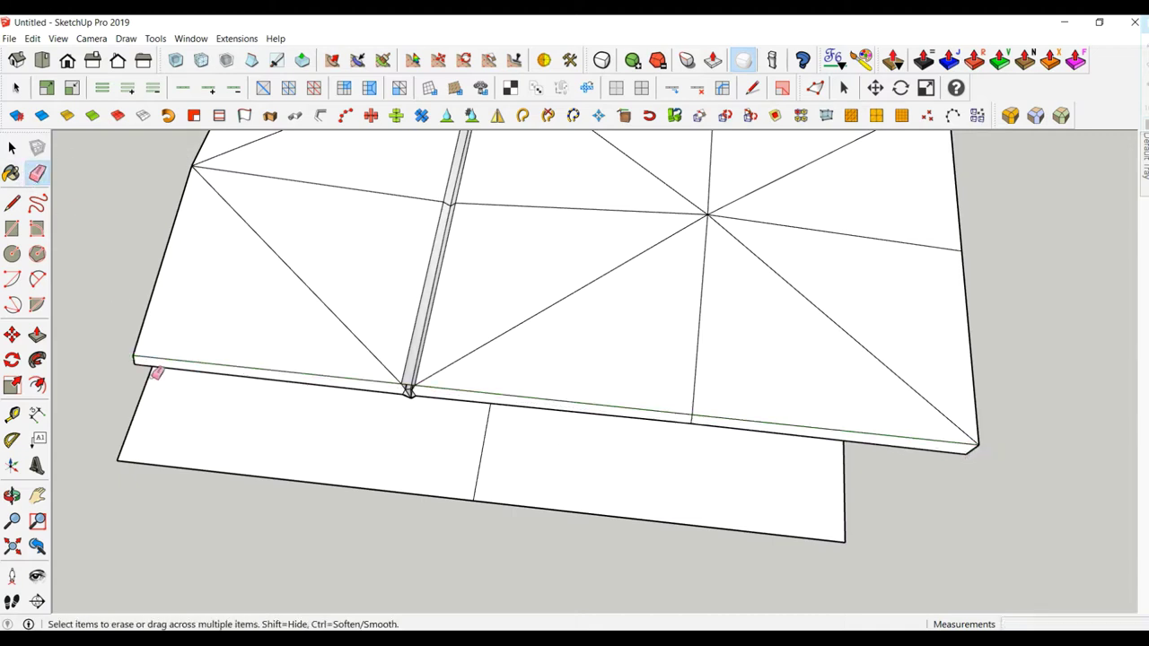
{"action": "left_click", "coordinate": [142, 360]}
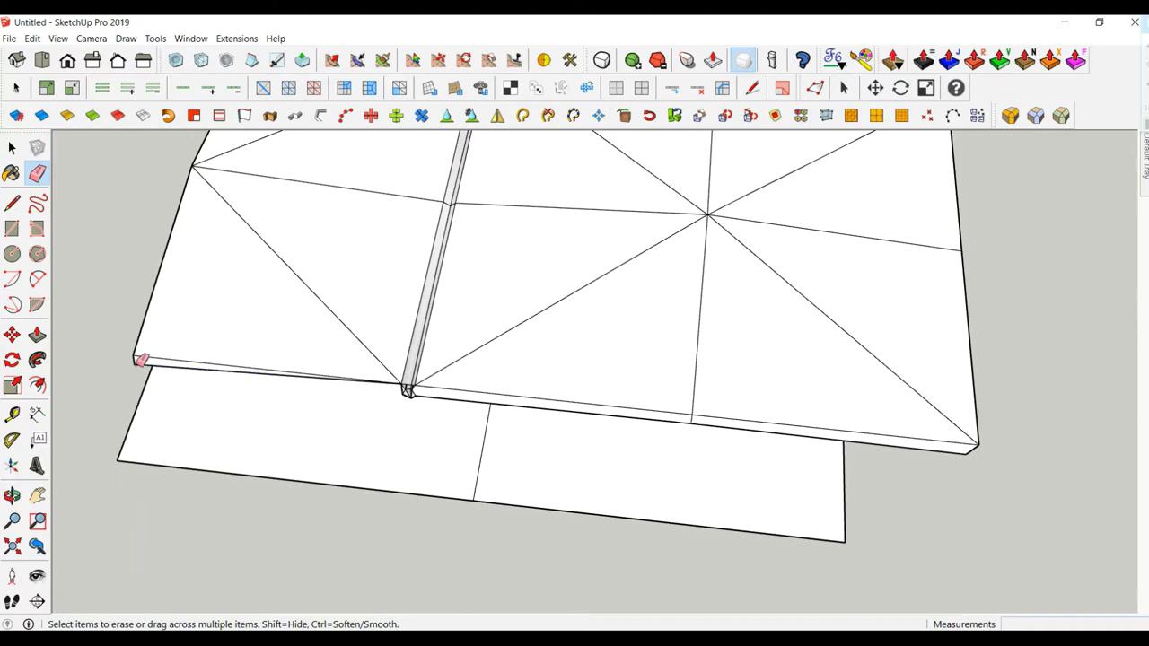
{"action": "left_click", "coordinate": [141, 359]}
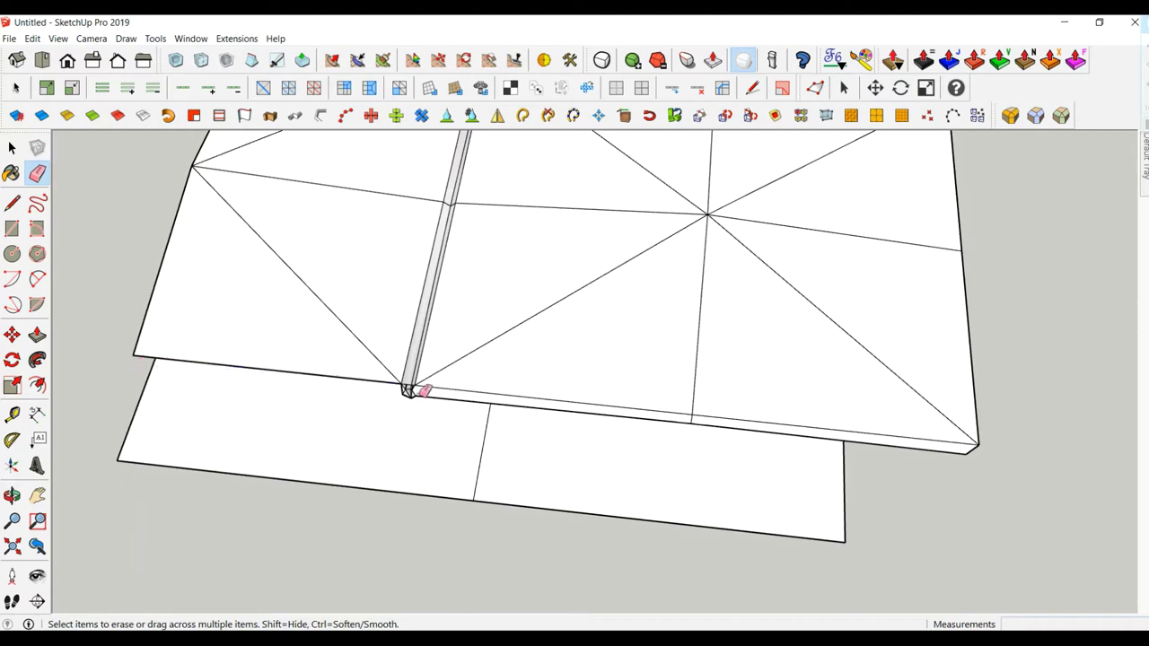
{"action": "left_click", "coordinate": [422, 391]}
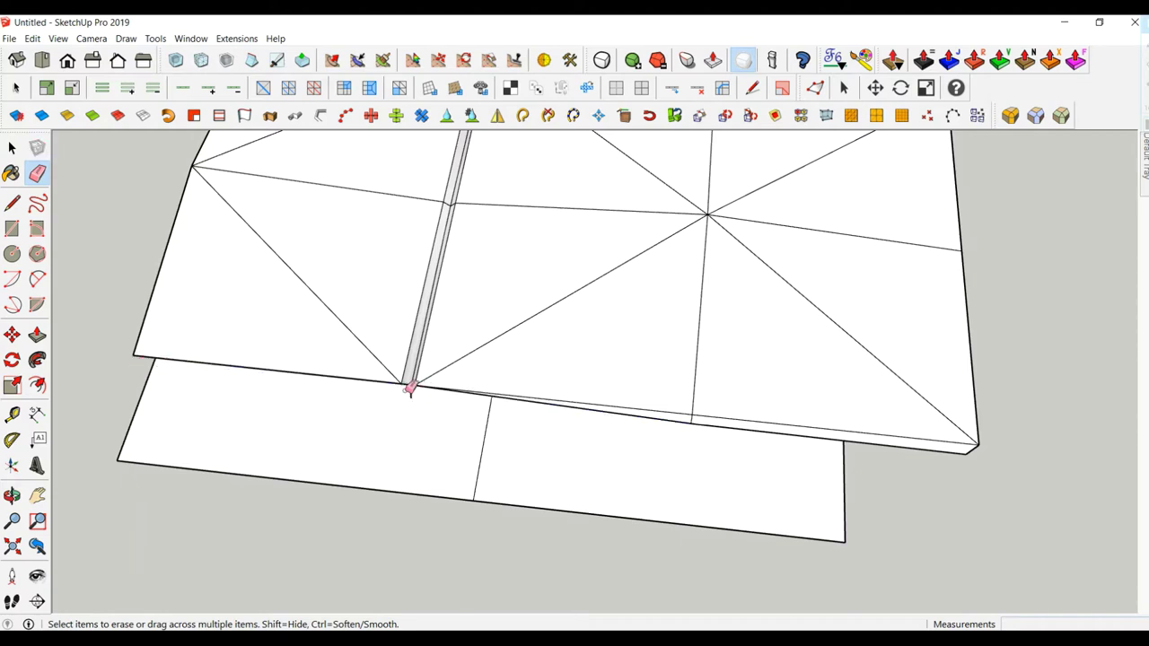
{"action": "left_click", "coordinate": [418, 392]}
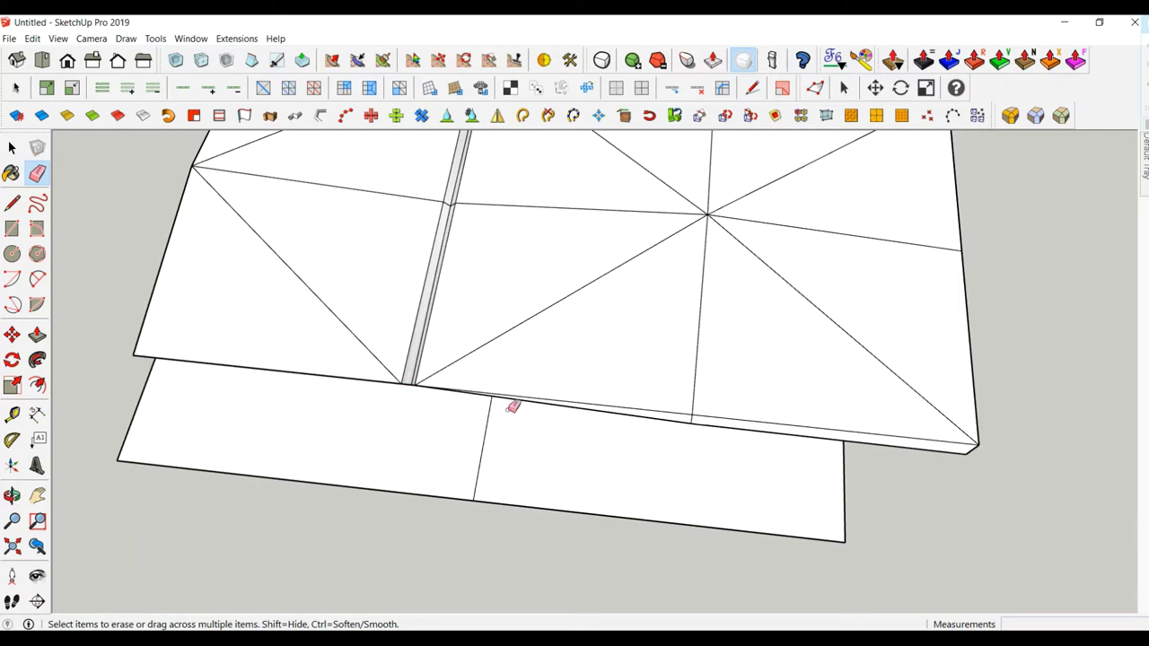
{"action": "left_click", "coordinate": [697, 418]}
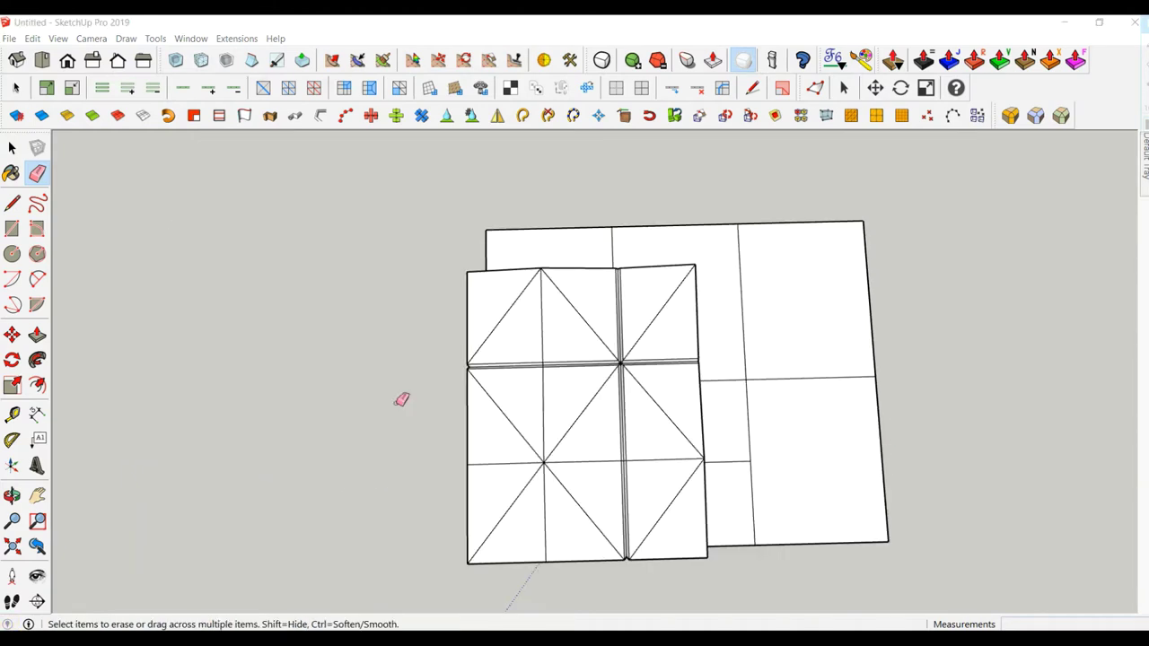
In Top view, window-select the upper row of cushion panels.
{"action": "scroll", "coordinate": [548, 278], "scroll_direction": "up", "scroll_amount": 3}
{"action": "scroll", "coordinate": [549, 280], "scroll_direction": "up", "scroll_amount": 2}
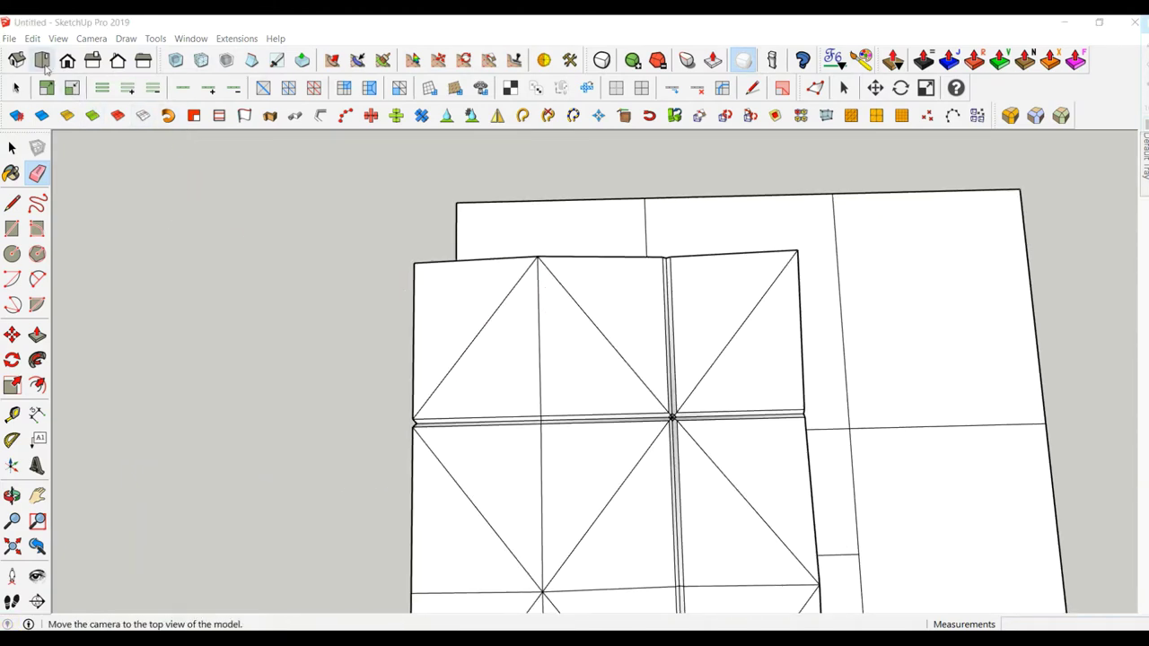
{"action": "left_click", "coordinate": [42, 60]}
{"action": "left_click", "coordinate": [12, 148]}
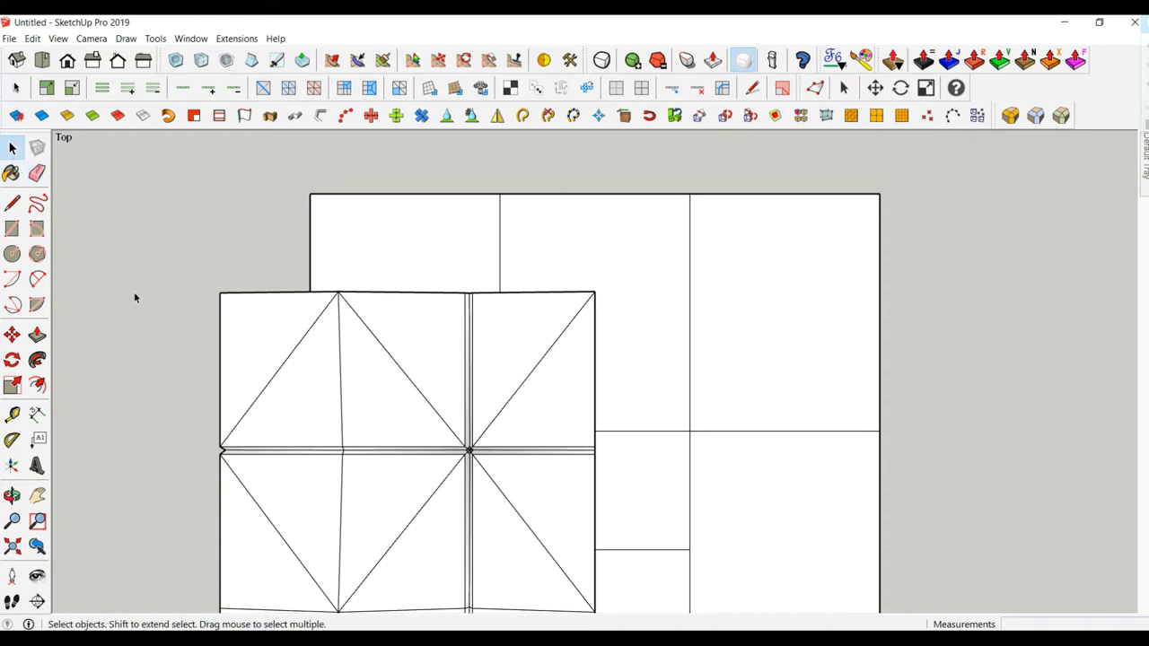
{"action": "left_click_drag", "start_coordinate": [200, 271], "coordinate": [632, 451]}
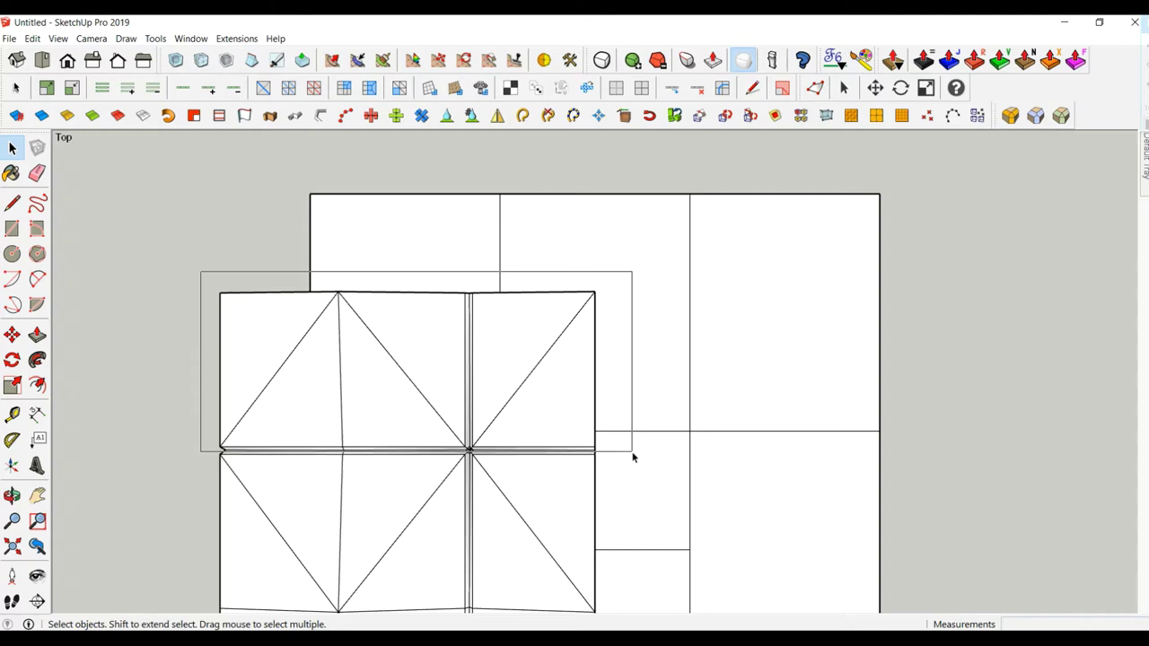
{"action": "left_click_drag", "start_coordinate": [632, 451], "coordinate": [633, 451]}
{"action": "scroll", "coordinate": [463, 482], "scroll_direction": "up", "scroll_amount": 3}
{"action": "scroll", "coordinate": [463, 476], "scroll_direction": "up", "scroll_amount": 3}
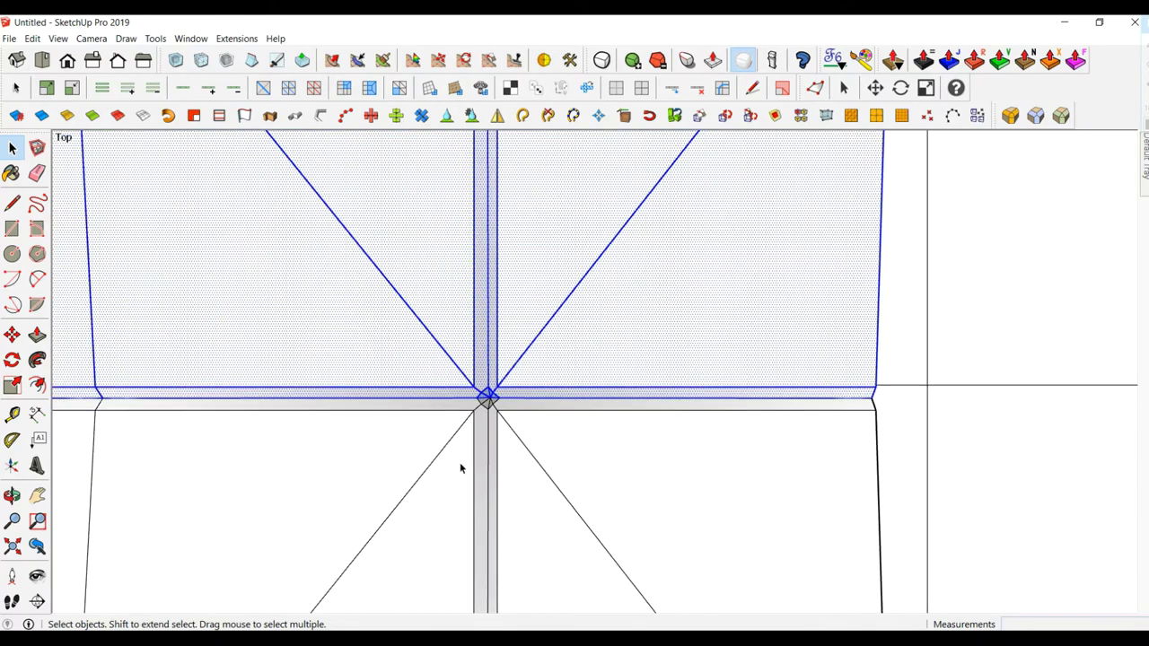
{"action": "scroll", "coordinate": [460, 467], "scroll_direction": "down", "scroll_amount": 2}
{"action": "scroll", "coordinate": [459, 461], "scroll_direction": "down", "scroll_amount": 4}
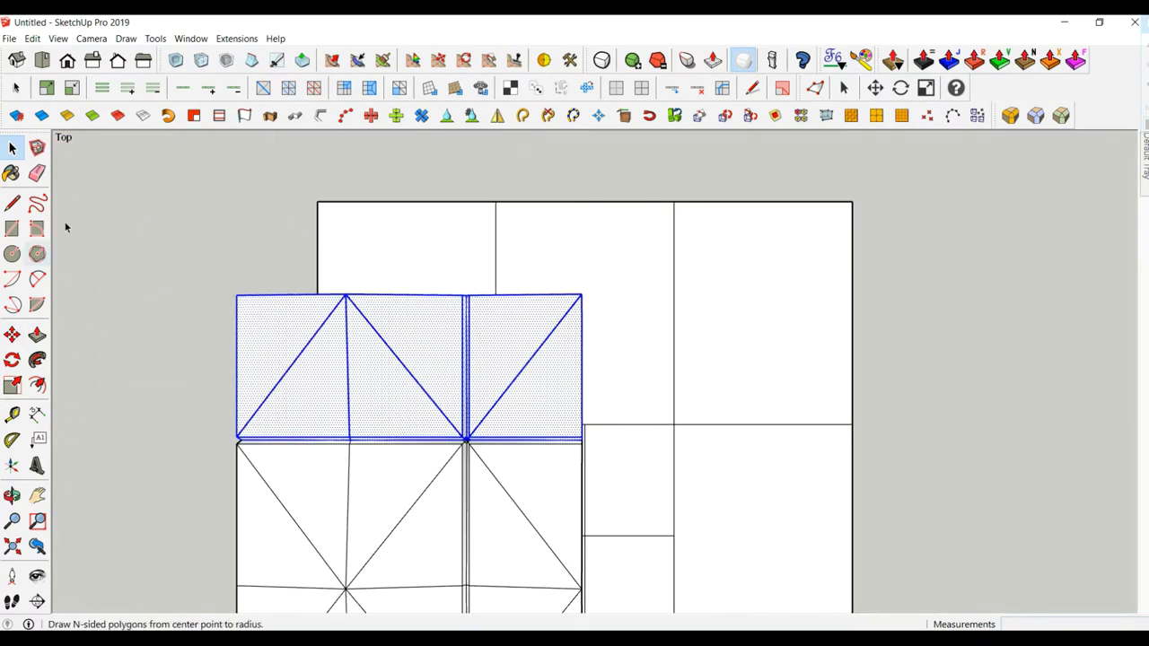
Mirror the selected row to extend the cushion backward.
{"action": "left_click", "coordinate": [499, 118]}
{"action": "left_click", "coordinate": [237, 298]}
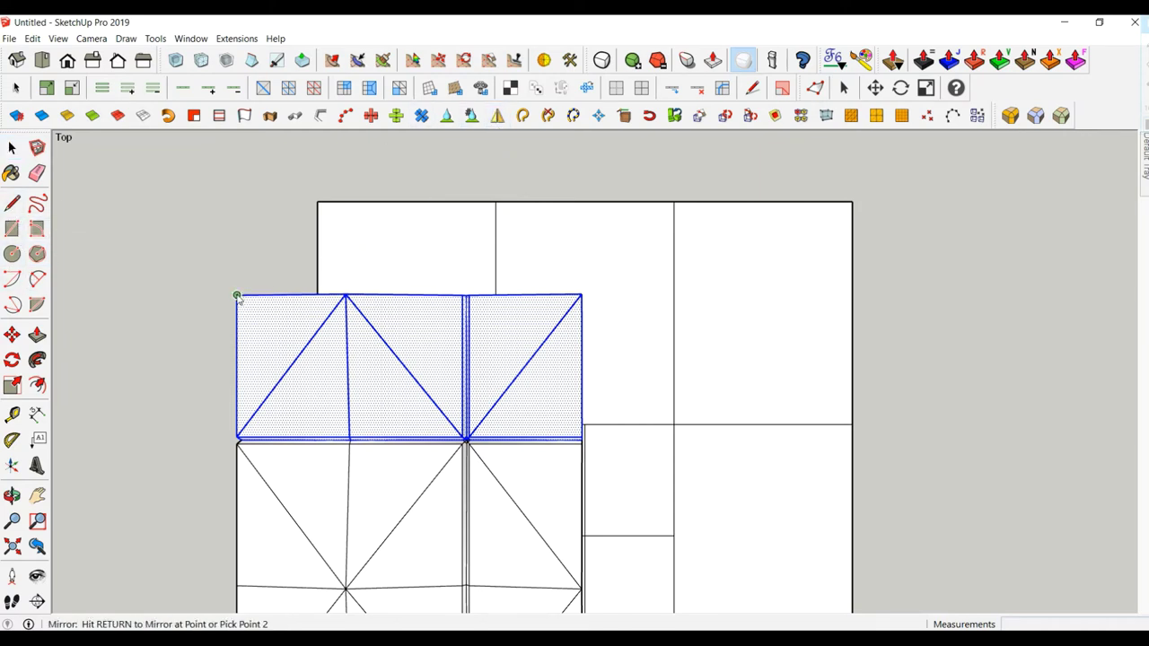
{"action": "left_click", "coordinate": [174, 304]}
{"action": "mouse_move", "coordinate": [164, 282]}
{"action": "middle_mouse_down"}
{"action": "mouse_move", "coordinate": [168, 215]}
{"action": "mouse_move", "coordinate": [96, 239]}
{"action": "mouse_move", "coordinate": [216, 155]}
{"action": "mouse_move", "coordinate": [113, 239]}
{"action": "mouse_move", "coordinate": [213, 200]}
{"action": "mouse_move", "coordinate": [443, 422]}
{"action": "mouse_move", "coordinate": [600, 359]}
{"action": "mouse_move", "coordinate": [636, 296]}
{"action": "mouse_move", "coordinate": [338, 307]}
{"action": "mouse_move", "coordinate": [759, 523]}
{"action": "mouse_move", "coordinate": [772, 551]}
{"action": "mouse_move", "coordinate": [813, 561]}
{"action": "middle_mouse_up"}
{"action": "left_click", "coordinate": [212, 200]}
{"action": "scroll", "coordinate": [772, 512], "scroll_direction": "up", "scroll_amount": 3}
Cut a line along the front edge from its left endpoint to the right corner.
{"action": "left_click", "coordinate": [277, 60]}
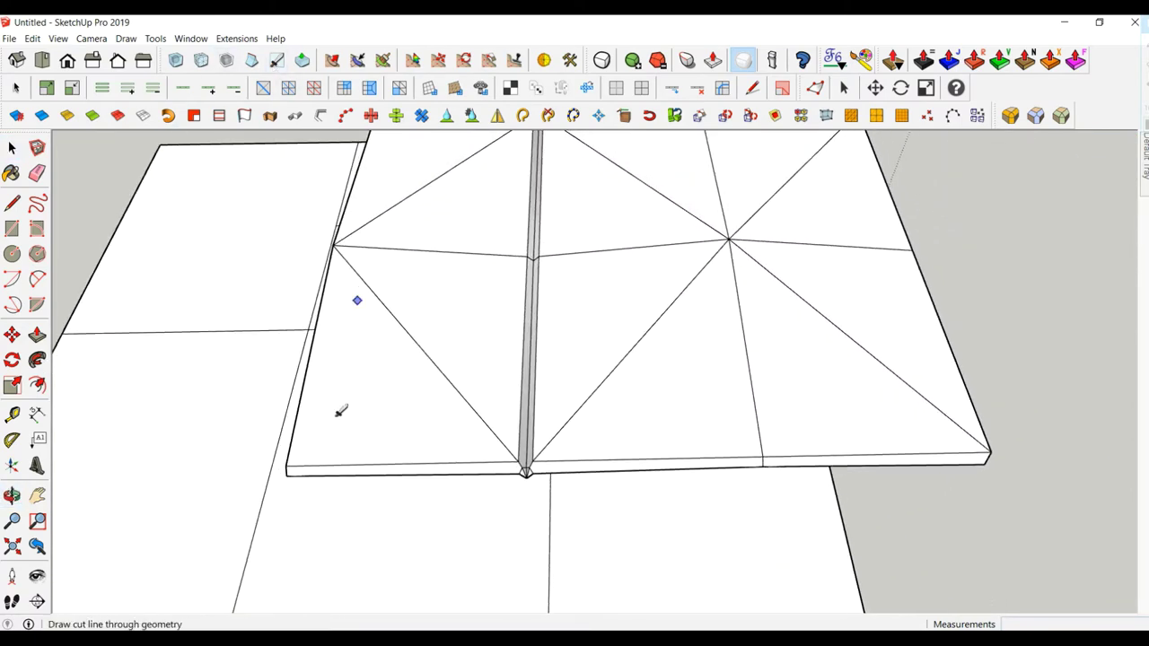
{"action": "left_click", "coordinate": [286, 467]}
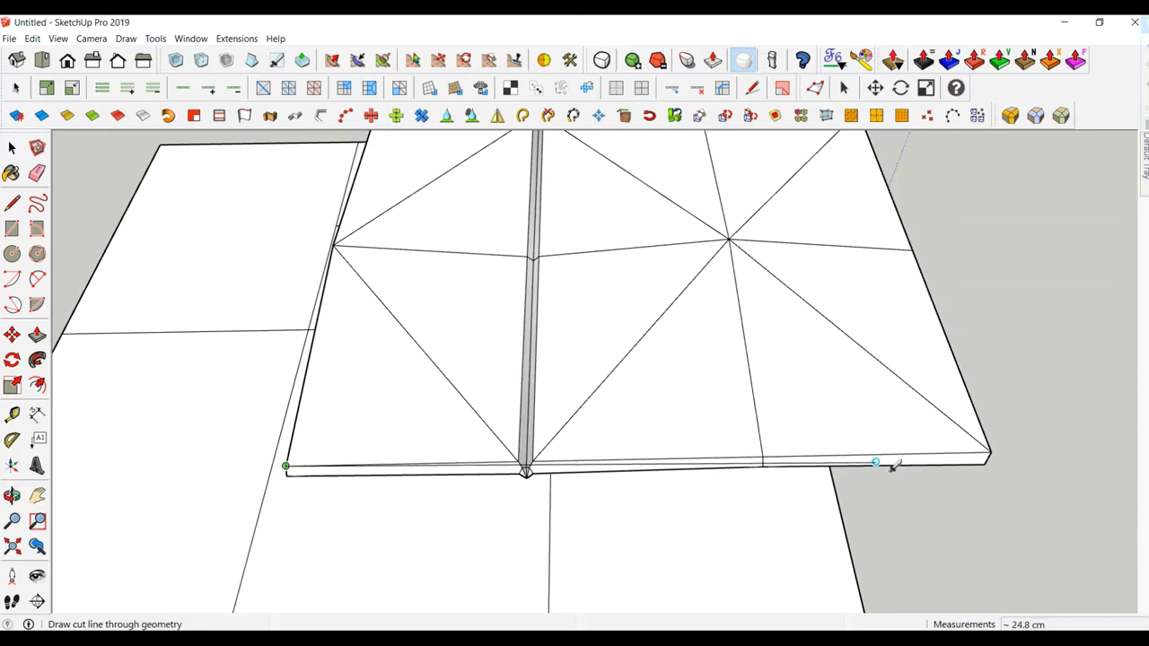
{"action": "left_click", "coordinate": [990, 453]}
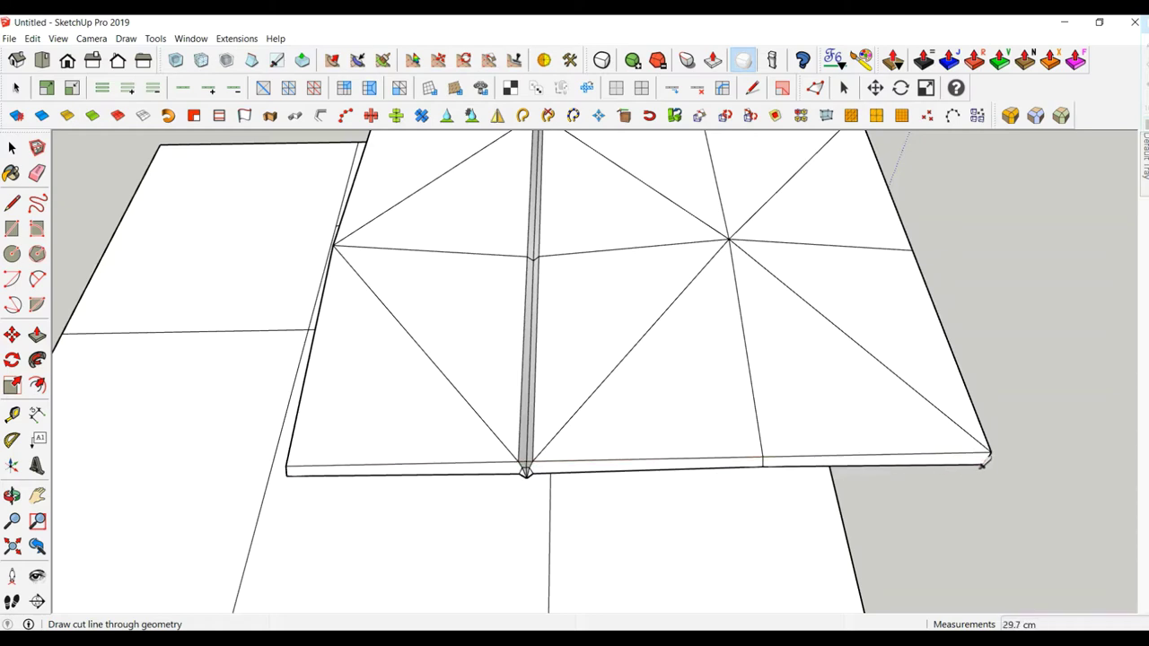
Erase the duplicate sliver edges along the front rim, redoing one mistaken erase.
{"action": "left_click", "coordinate": [37, 172]}
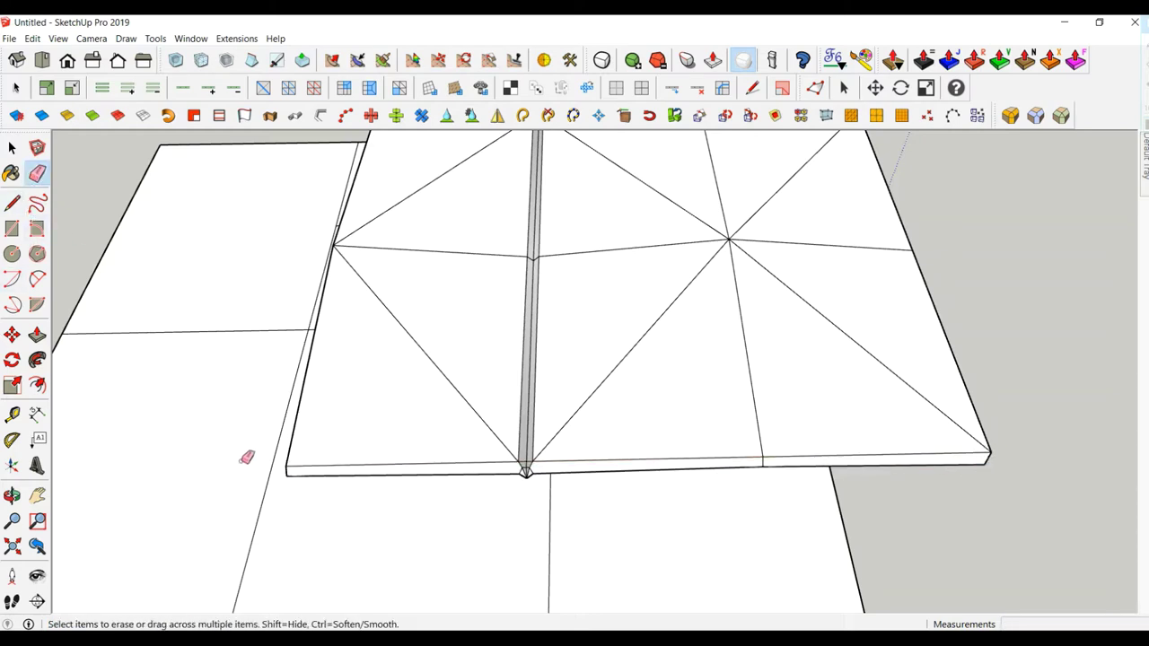
{"action": "left_click", "coordinate": [290, 472]}
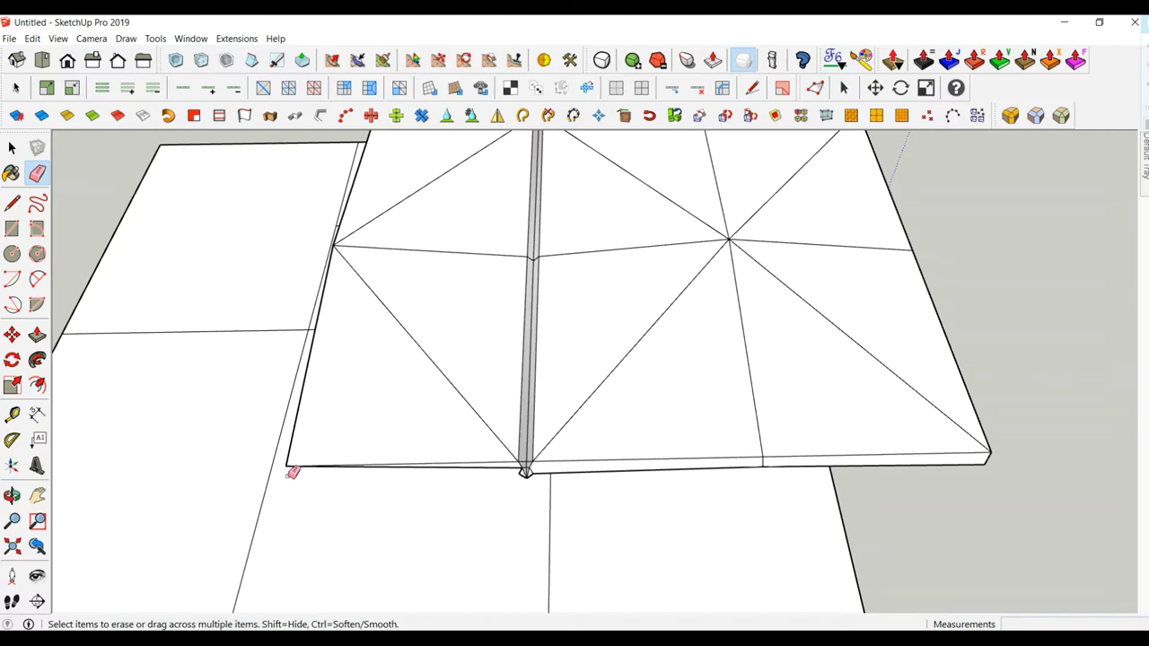
{"action": "left_click", "coordinate": [493, 468]}
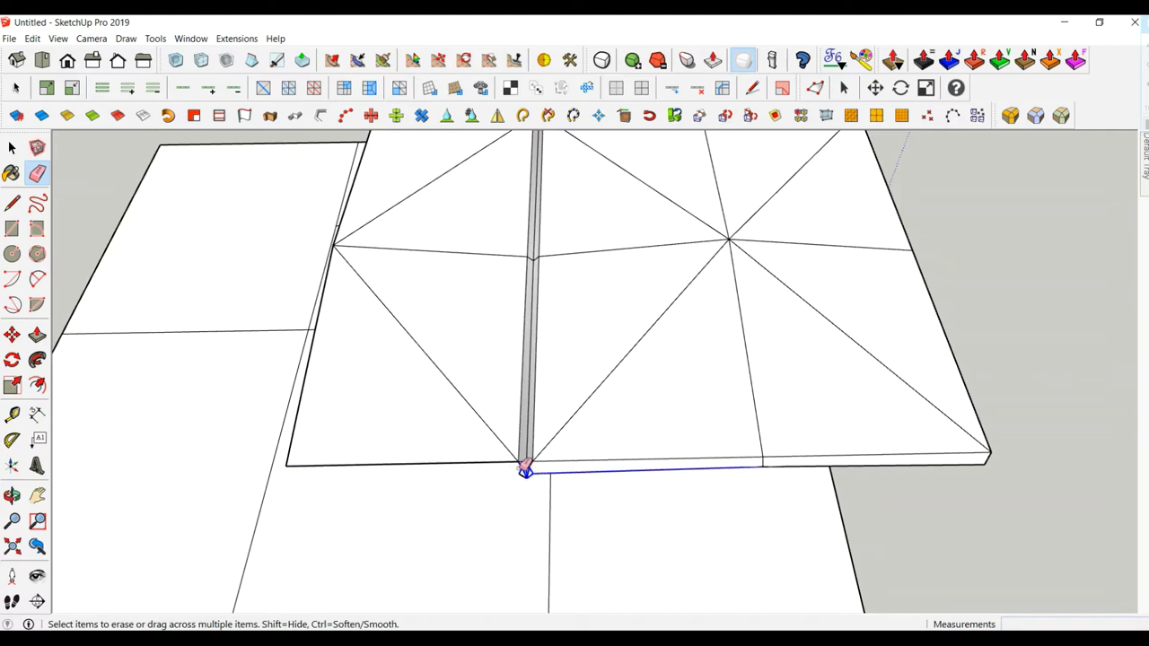
{"action": "left_click", "coordinate": [525, 470]}
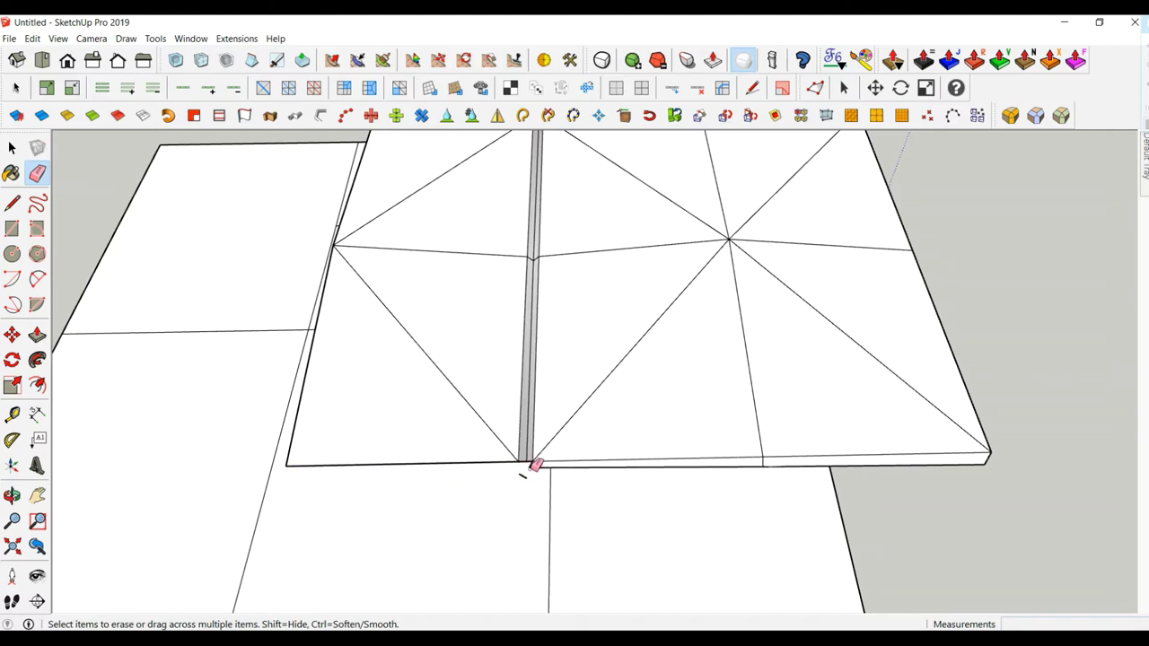
{"action": "key", "text": "ctrl+z"}
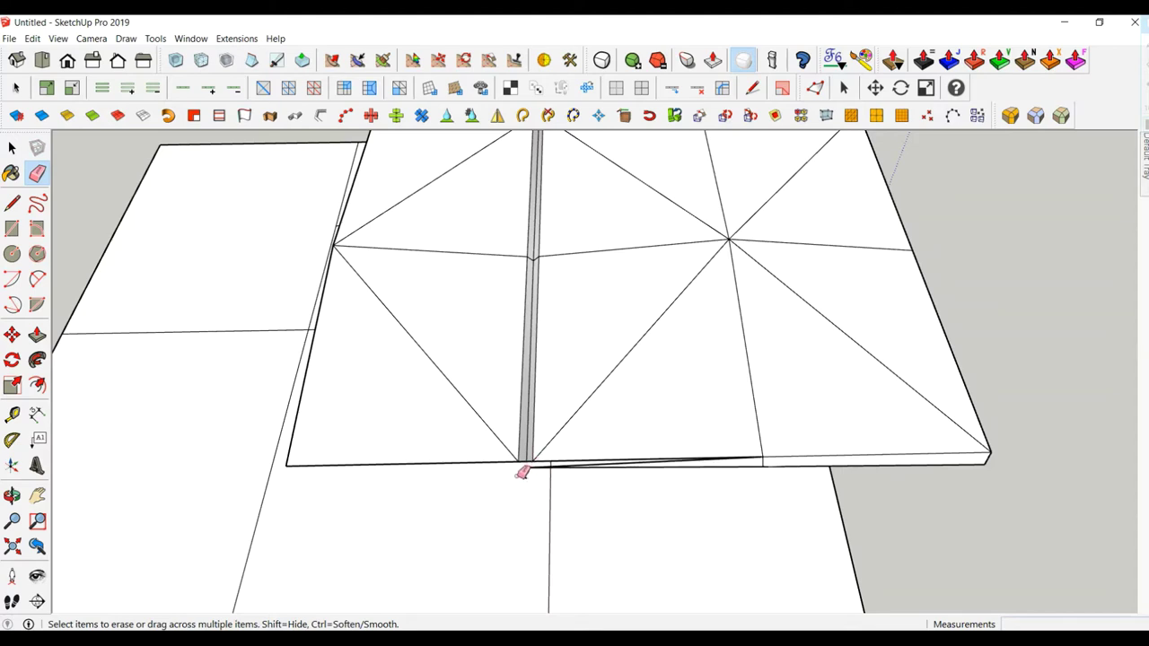
{"action": "left_click", "coordinate": [542, 467]}
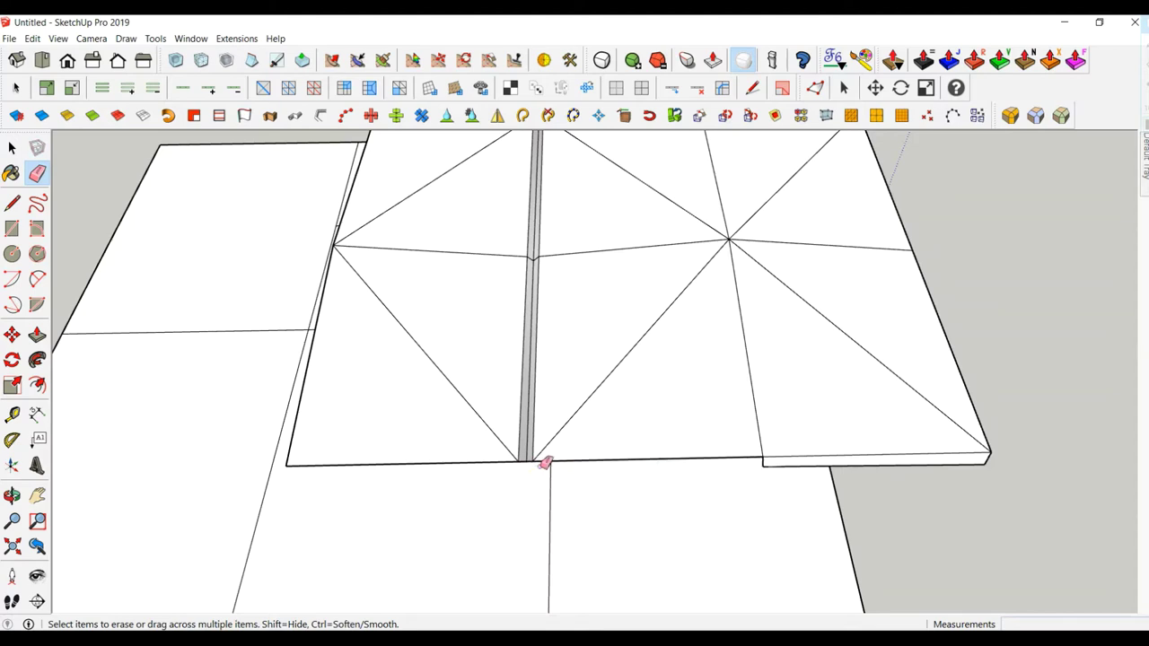
{"action": "left_click", "coordinate": [767, 463]}
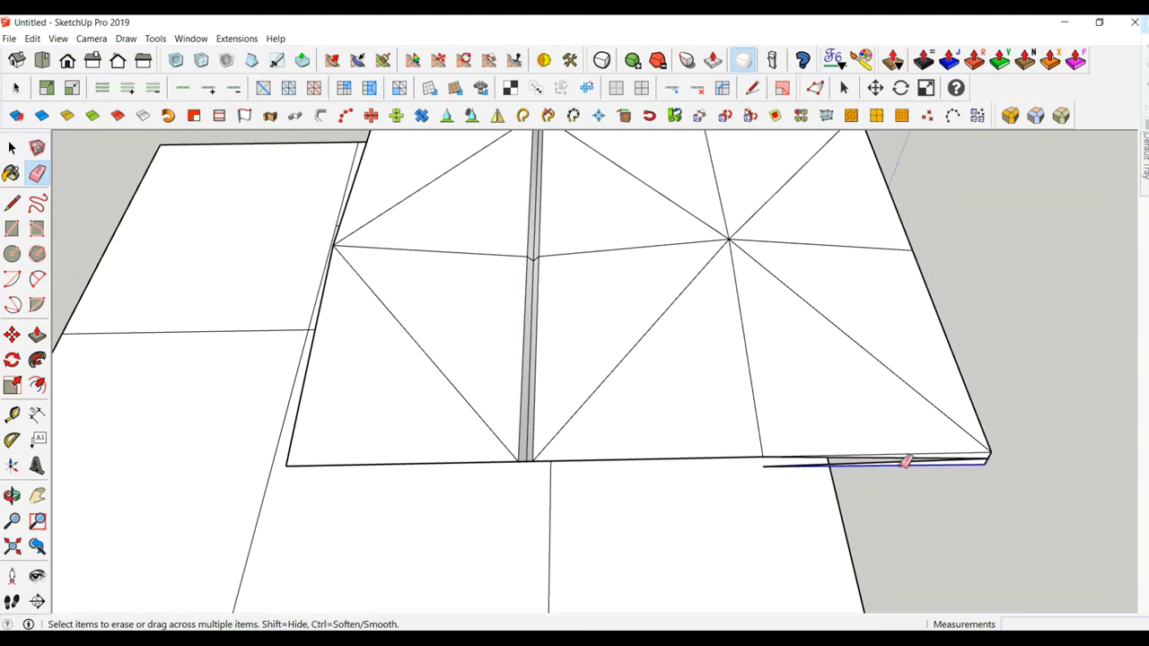
{"action": "left_click_drag", "start_coordinate": [905, 462], "coordinate": [996, 460]}
{"action": "scroll", "coordinate": [299, 438], "scroll_direction": "down", "scroll_amount": 3}
{"action": "mouse_move", "coordinate": [310, 359]}
{"action": "middle_mouse_down"}
{"action": "mouse_move", "coordinate": [418, 405]}
{"action": "mouse_move", "coordinate": [287, 403]}
{"action": "mouse_move", "coordinate": [500, 389]}
{"action": "mouse_move", "coordinate": [545, 454]}
{"action": "mouse_move", "coordinate": [3, 327]}
{"action": "middle_mouse_up"}
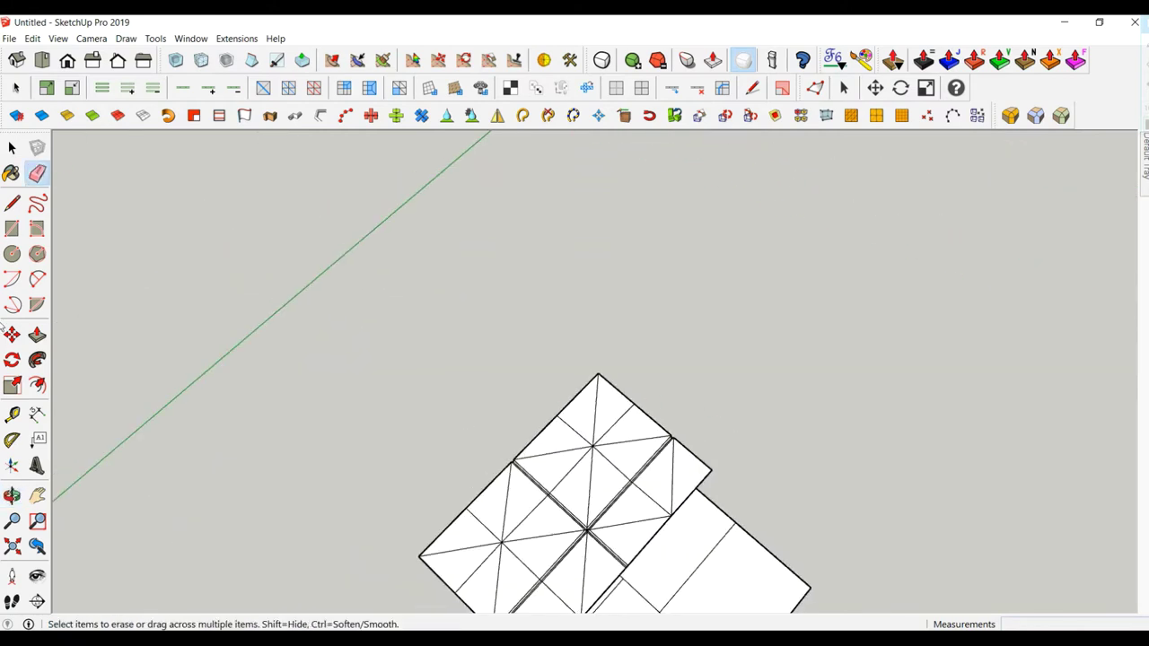
In Top view, window-select the narrow right column of panels.
{"action": "left_click", "coordinate": [42, 61]}
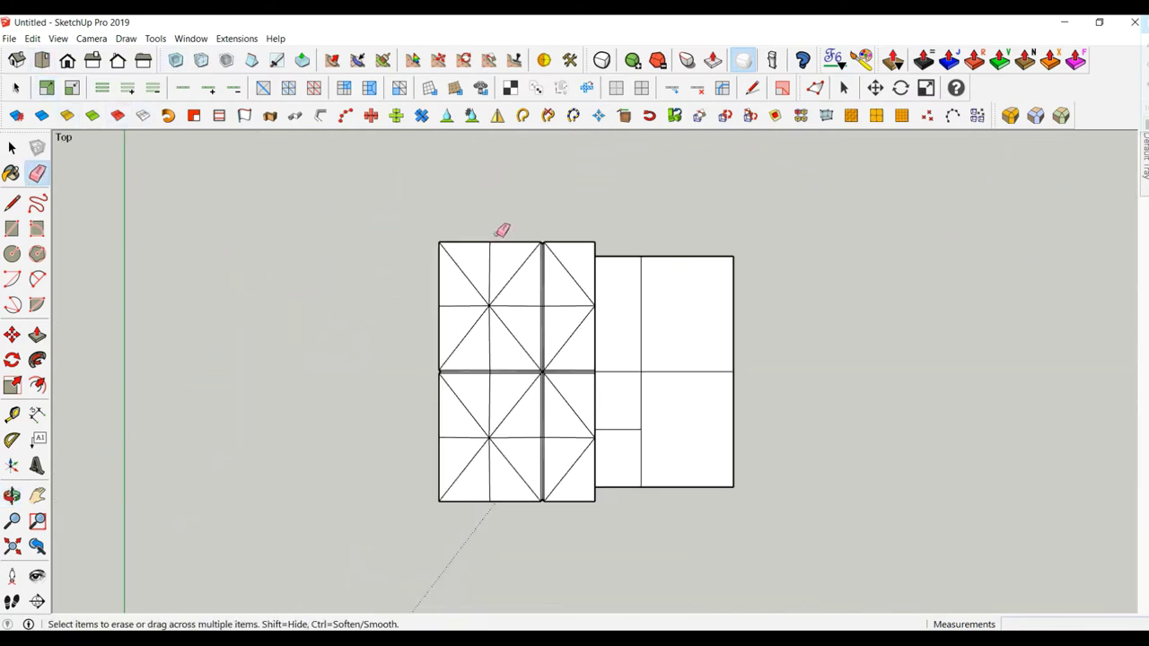
{"action": "left_click", "coordinate": [13, 147]}
{"action": "scroll", "coordinate": [495, 337], "scroll_direction": "up", "scroll_amount": 1}
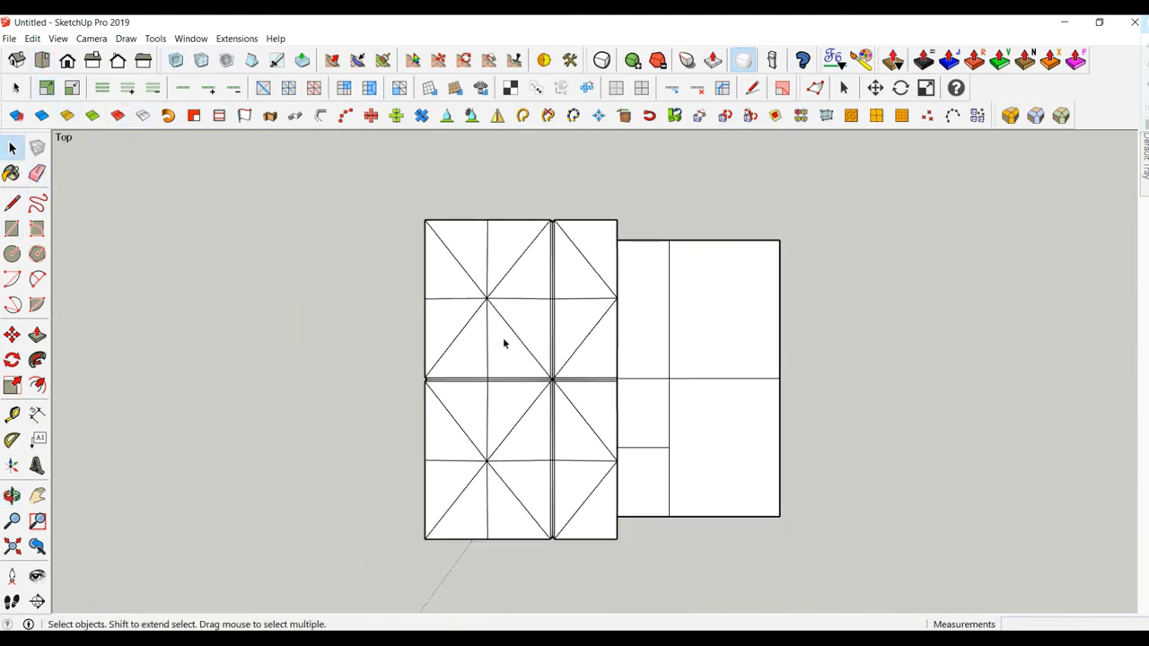
{"action": "scroll", "coordinate": [502, 338], "scroll_direction": "up", "scroll_amount": 1}
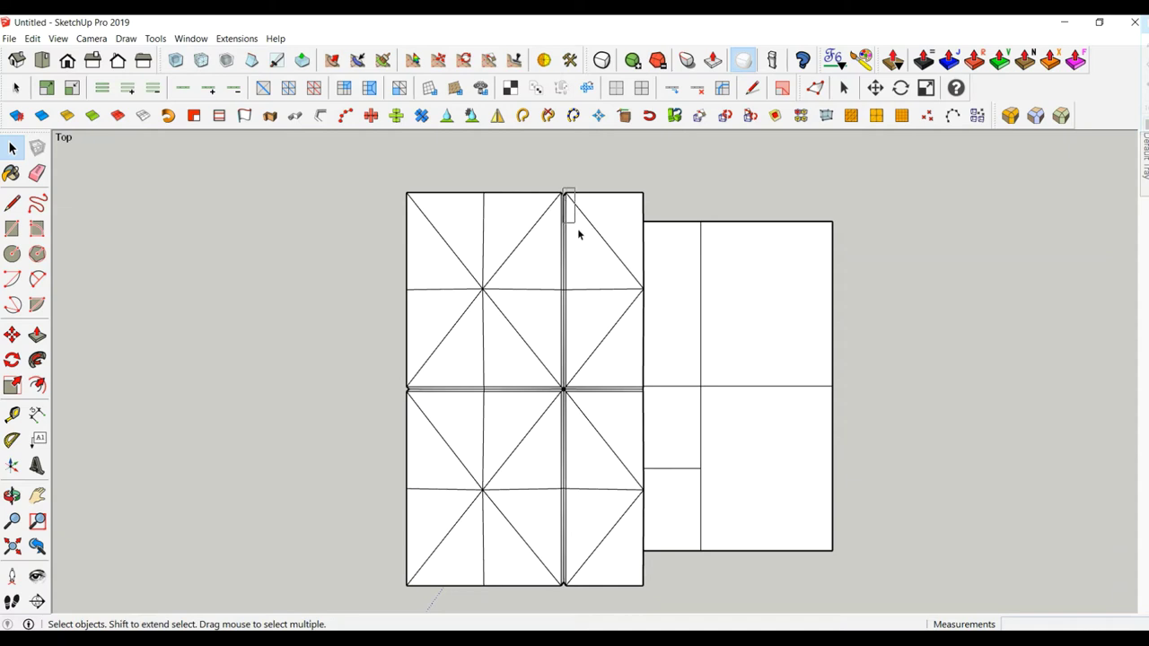
{"action": "left_click_drag", "start_coordinate": [579, 234], "coordinate": [669, 595]}
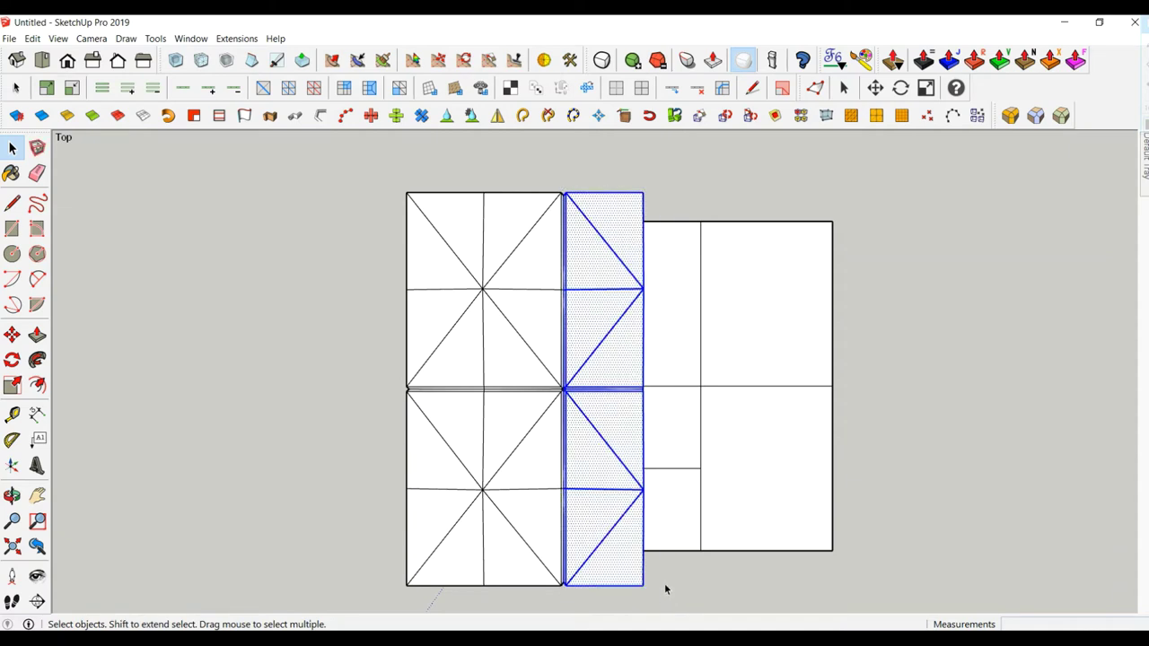
{"action": "scroll", "coordinate": [588, 381], "scroll_direction": "up", "scroll_amount": 2}
{"action": "scroll", "coordinate": [588, 381], "scroll_direction": "up", "scroll_amount": 2}
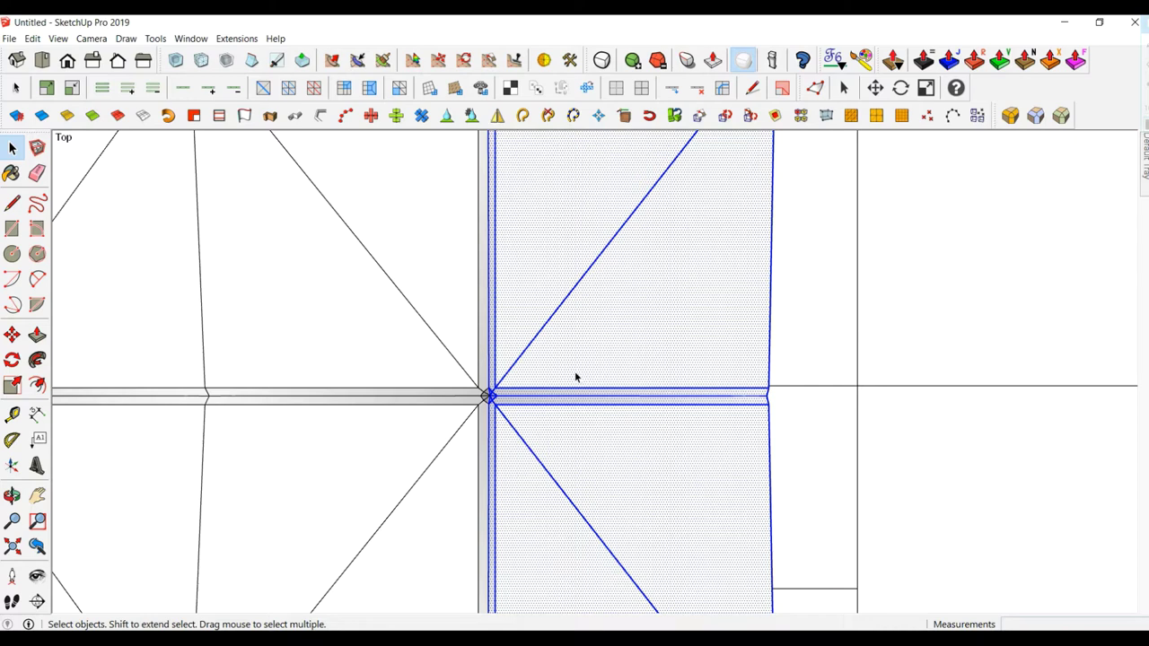
{"action": "scroll", "coordinate": [576, 377], "scroll_direction": "down", "scroll_amount": 3}
{"action": "scroll", "coordinate": [569, 380], "scroll_direction": "down", "scroll_amount": 3}
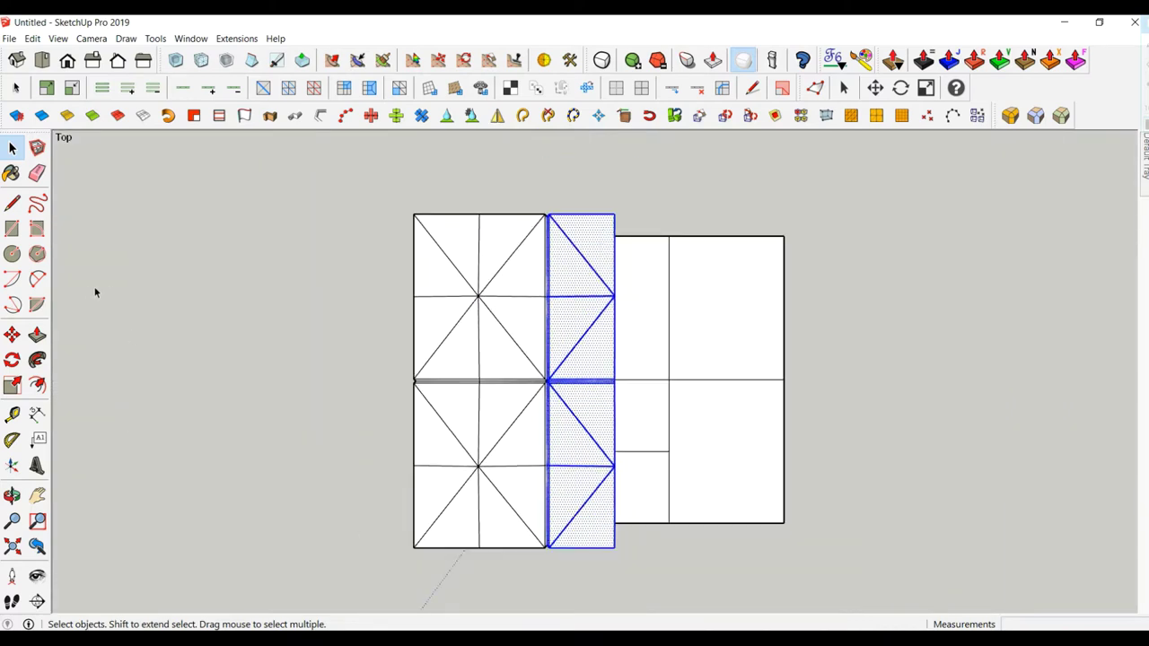
Mirror the column along the green axis into a two-by-two panel block.
{"action": "left_click", "coordinate": [498, 115]}
{"action": "mouse_move", "coordinate": [754, 277]}
{"action": "middle_mouse_down"}
{"action": "mouse_move", "coordinate": [647, 284]}
{"action": "mouse_move", "coordinate": [554, 204]}
{"action": "middle_mouse_up"}
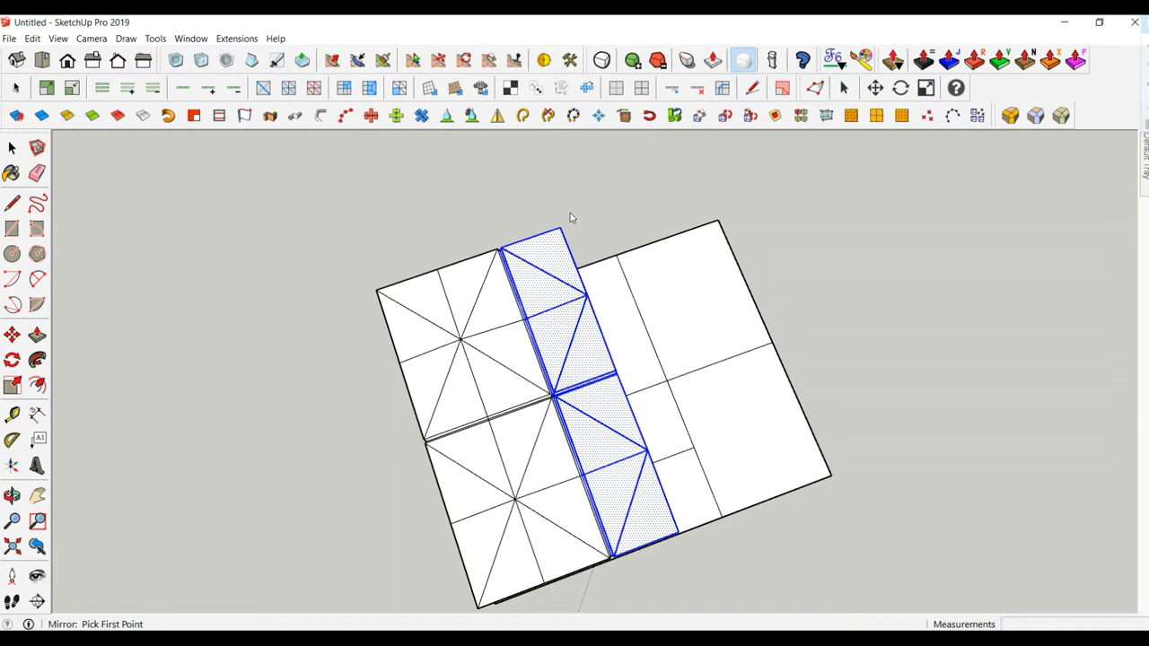
{"action": "left_click", "coordinate": [560, 228]}
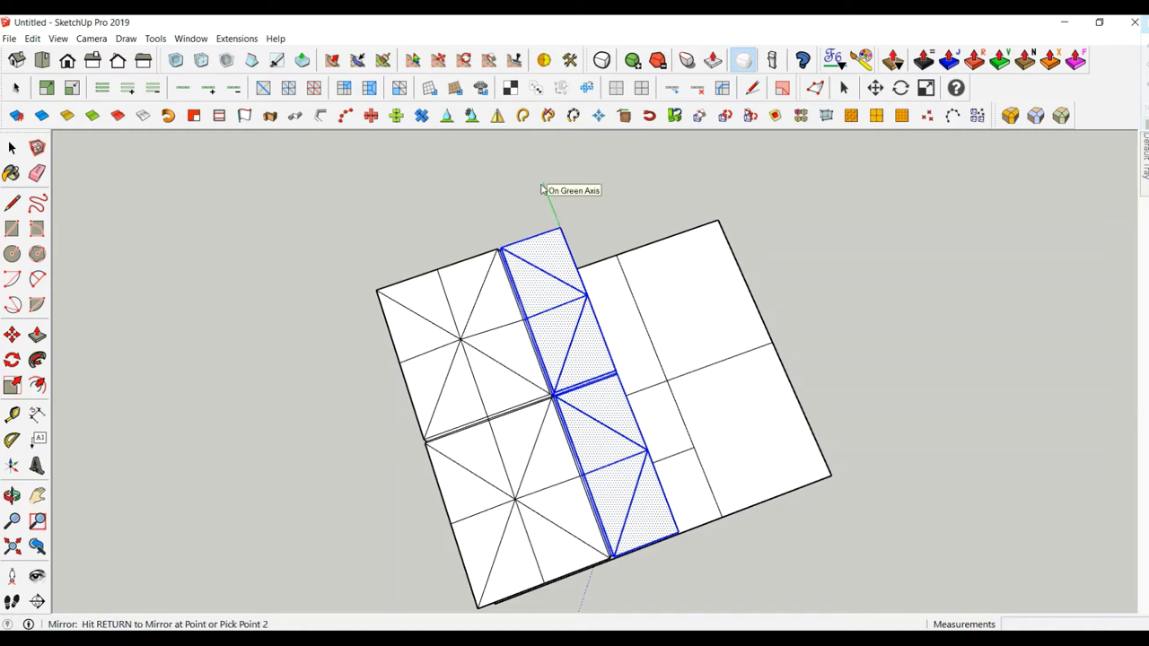
{"action": "left_click", "coordinate": [545, 184]}
{"action": "mouse_move", "coordinate": [537, 171]}
{"action": "middle_mouse_down"}
{"action": "mouse_move", "coordinate": [525, 193]}
{"action": "mouse_move", "coordinate": [590, 287]}
{"action": "mouse_move", "coordinate": [385, 274]}
{"action": "mouse_move", "coordinate": [638, 396]}
{"action": "mouse_move", "coordinate": [587, 267]}
{"action": "mouse_move", "coordinate": [605, 300]}
{"action": "mouse_move", "coordinate": [786, 369]}
{"action": "mouse_move", "coordinate": [851, 431]}
{"action": "mouse_move", "coordinate": [869, 487]}
{"action": "mouse_move", "coordinate": [728, 356]}
{"action": "middle_mouse_up"}
{"action": "left_click", "coordinate": [499, 183]}
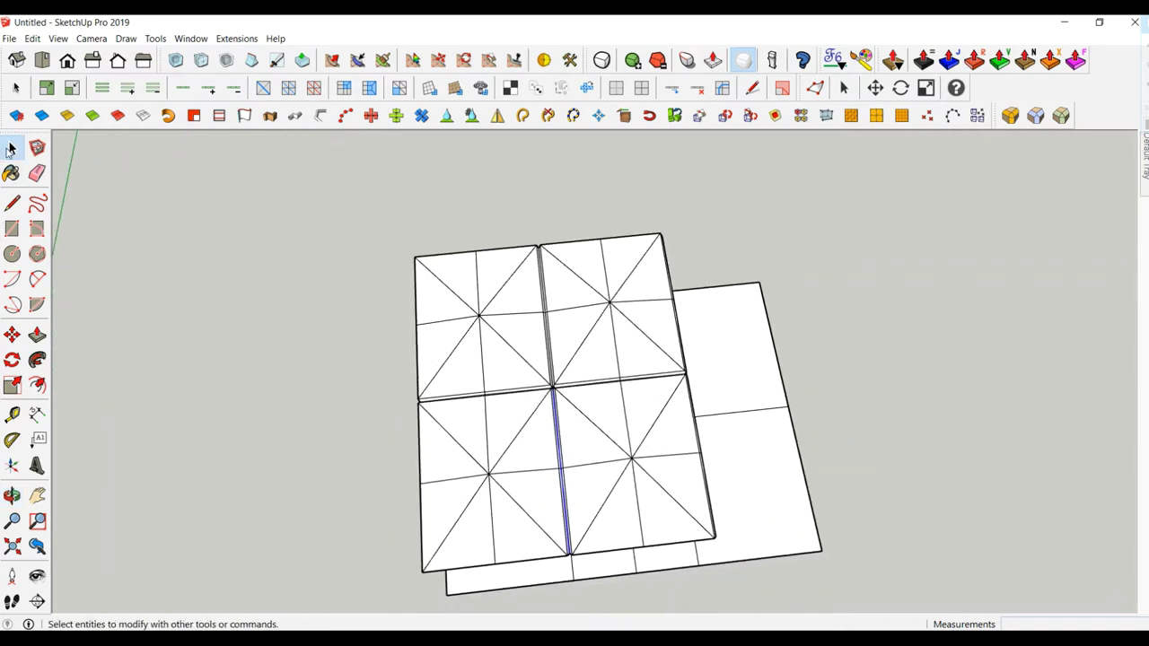
Select the rightmost panel column and mirror it at its corner to extend the pad right.
{"action": "key", "text": "F2"}
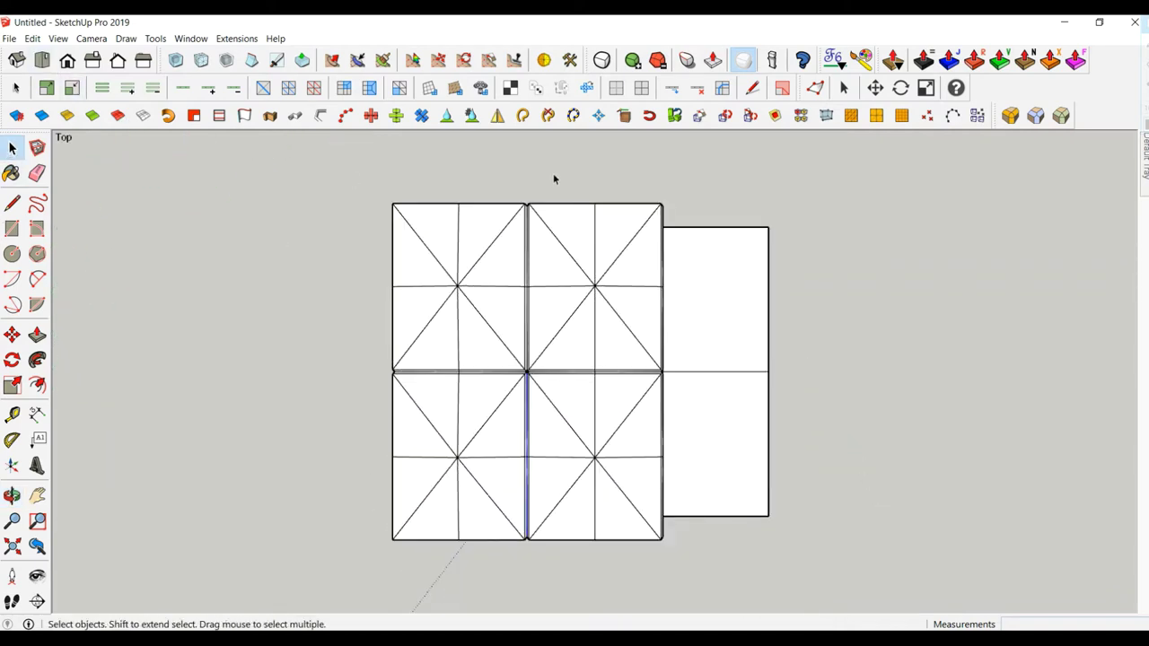
{"action": "left_click_drag", "start_coordinate": [634, 267], "coordinate": [726, 559]}
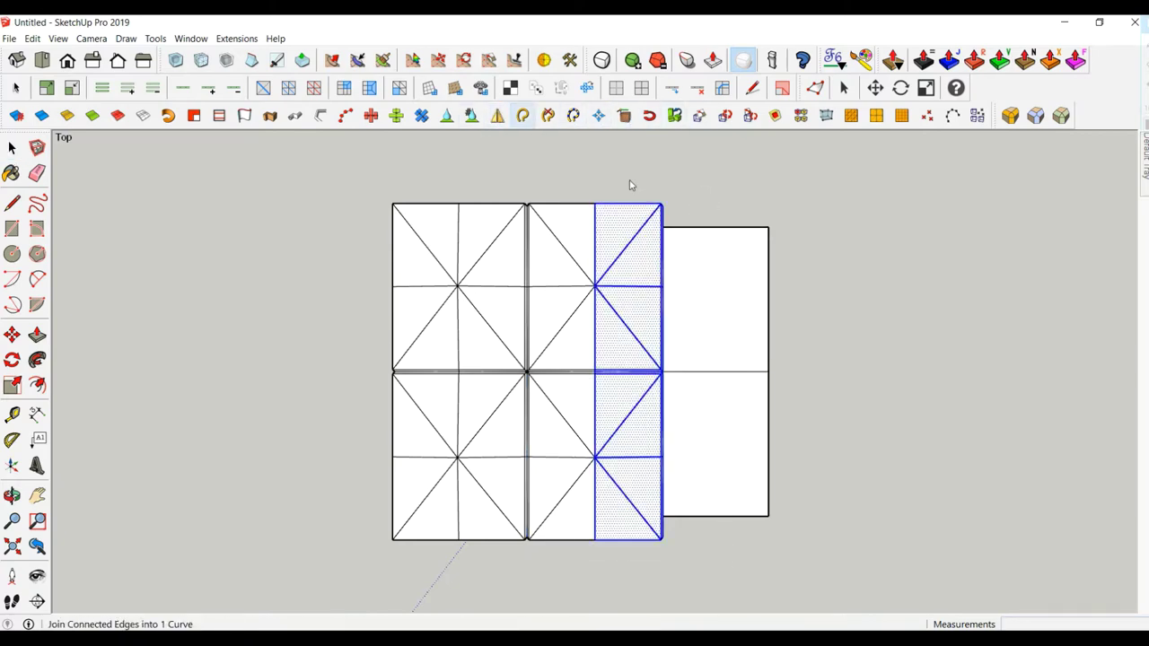
{"action": "mouse_move", "coordinate": [631, 185]}
{"action": "middle_mouse_down"}
{"action": "mouse_move", "coordinate": [568, 193]}
{"action": "mouse_move", "coordinate": [782, 371]}
{"action": "mouse_move", "coordinate": [870, 390]}
{"action": "middle_mouse_up"}
{"action": "scroll", "coordinate": [816, 377], "scroll_direction": "up", "scroll_amount": 2}
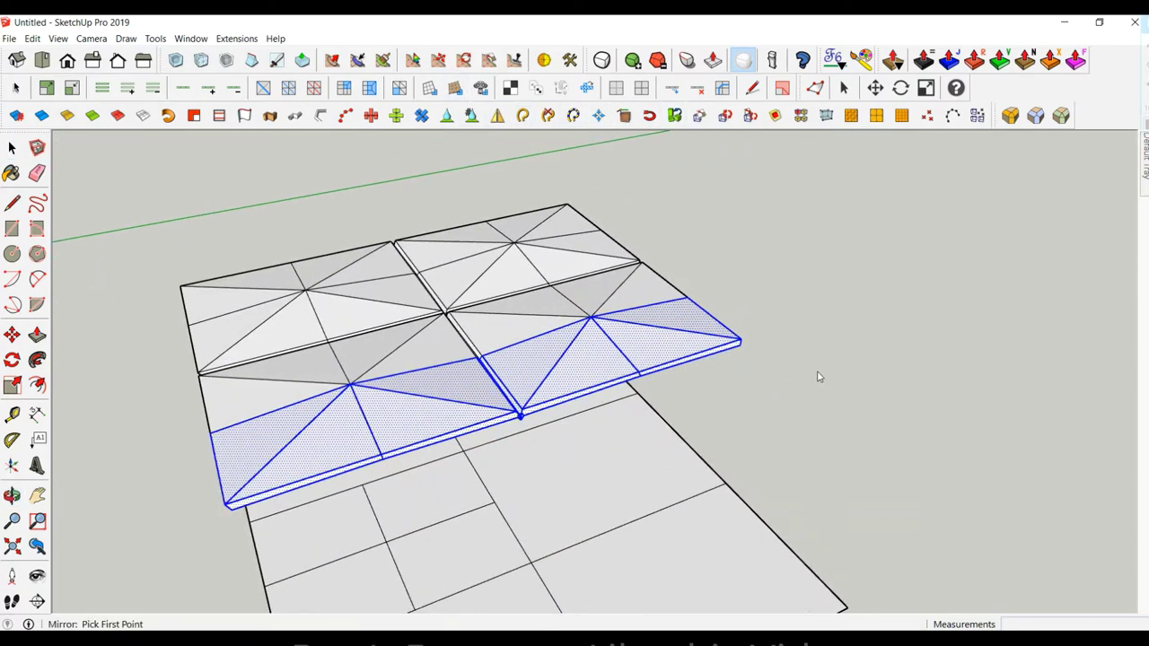
{"action": "scroll", "coordinate": [667, 255], "scroll_direction": "up", "scroll_amount": 3}
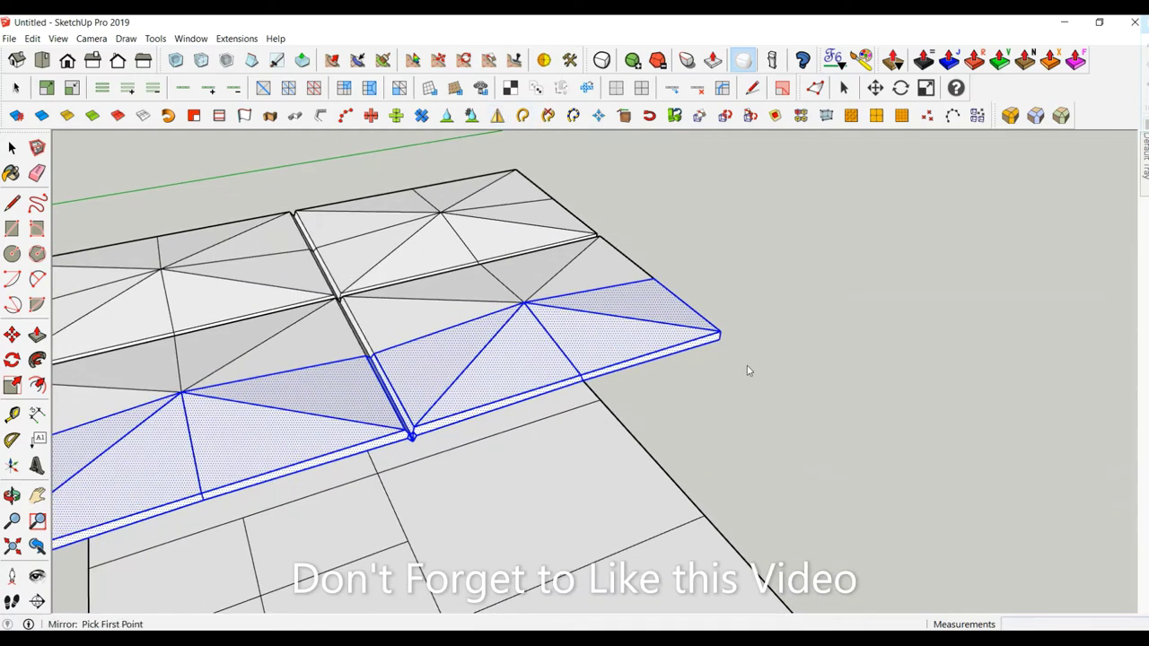
{"action": "left_click", "coordinate": [719, 338]}
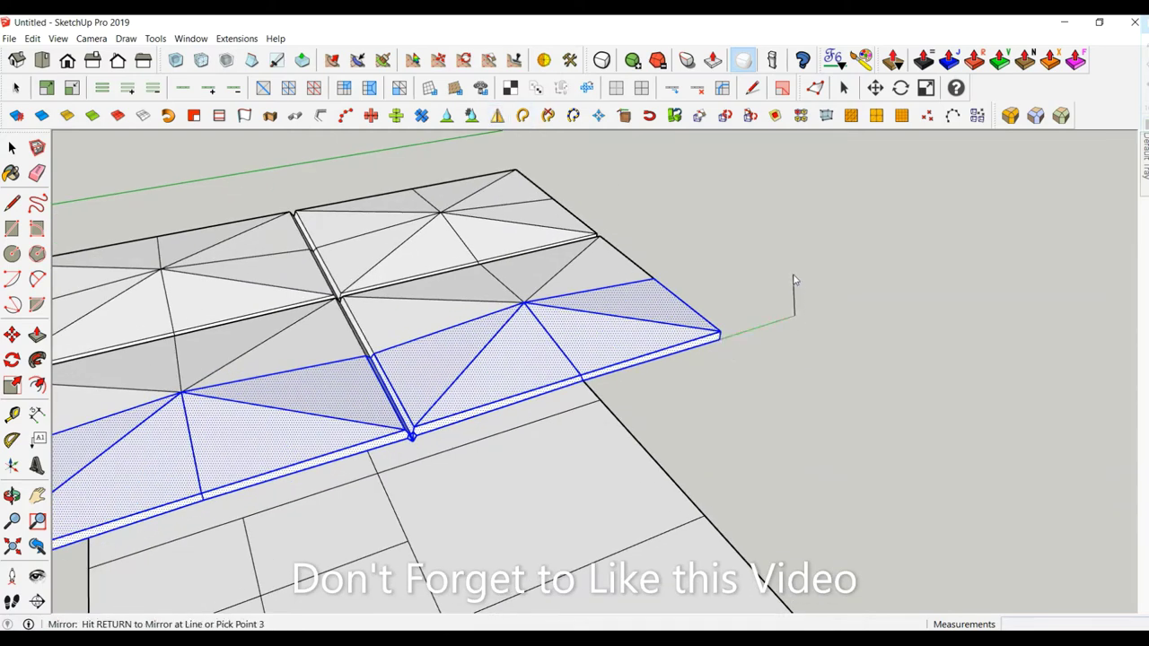
{"action": "key", "text": "Return"}
{"action": "scroll", "coordinate": [723, 348], "scroll_direction": "down", "scroll_amount": 3}
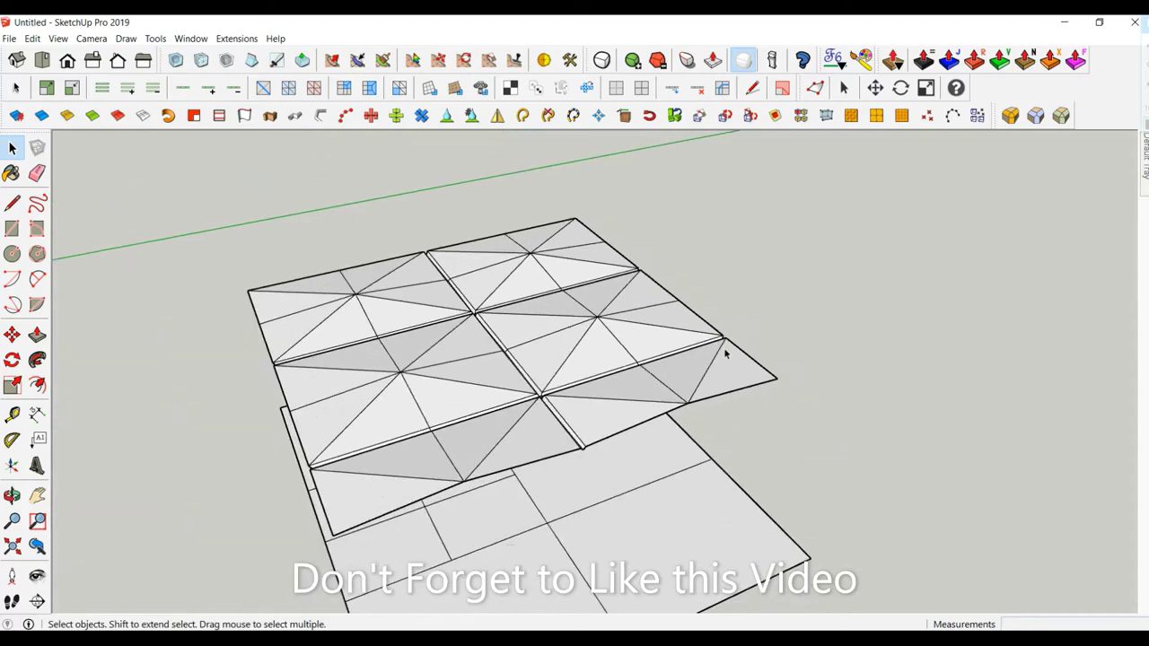
{"action": "mouse_move", "coordinate": [723, 348]}
{"action": "middle_mouse_down"}
{"action": "mouse_move", "coordinate": [638, 385]}
{"action": "mouse_move", "coordinate": [714, 401]}
{"action": "mouse_move", "coordinate": [800, 467]}
{"action": "mouse_move", "coordinate": [805, 494]}
{"action": "middle_mouse_up"}
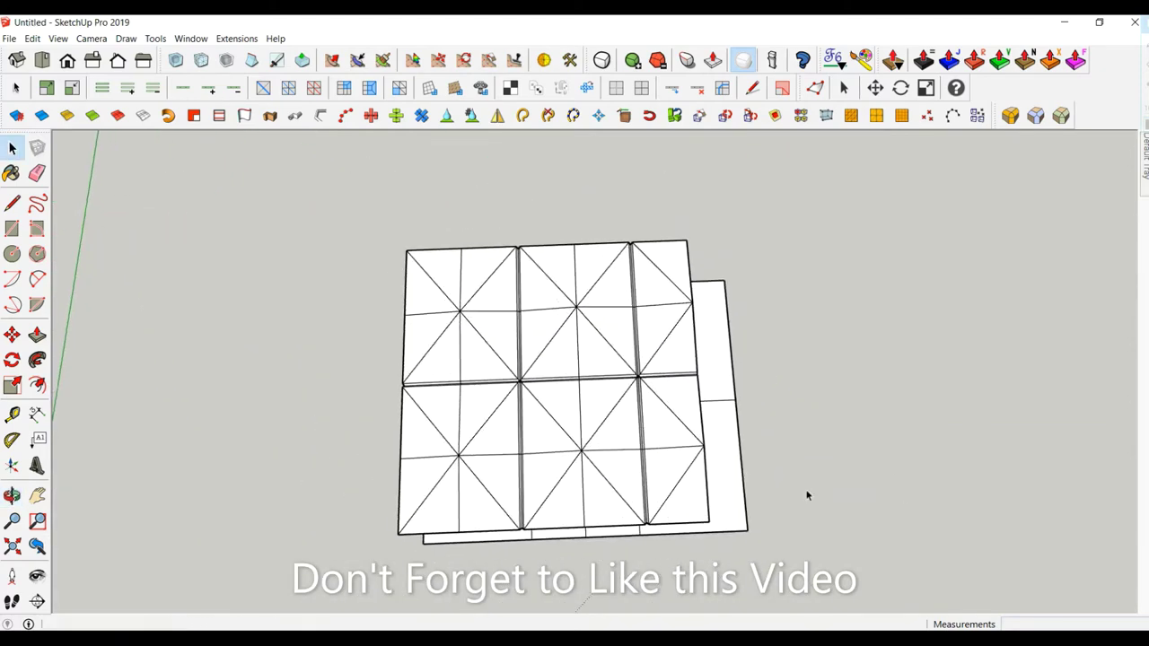
{"action": "scroll", "coordinate": [790, 436], "scroll_direction": "up", "scroll_amount": 3}
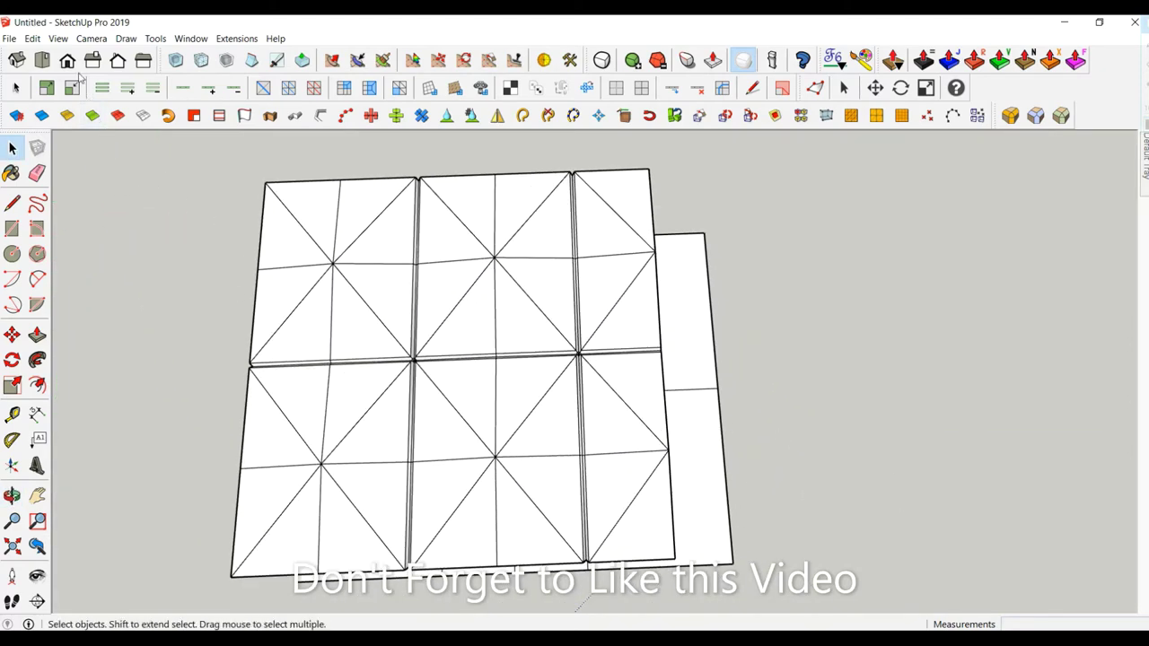
In Top view, box-select the right column of panels.
{"action": "left_click", "coordinate": [41, 59]}
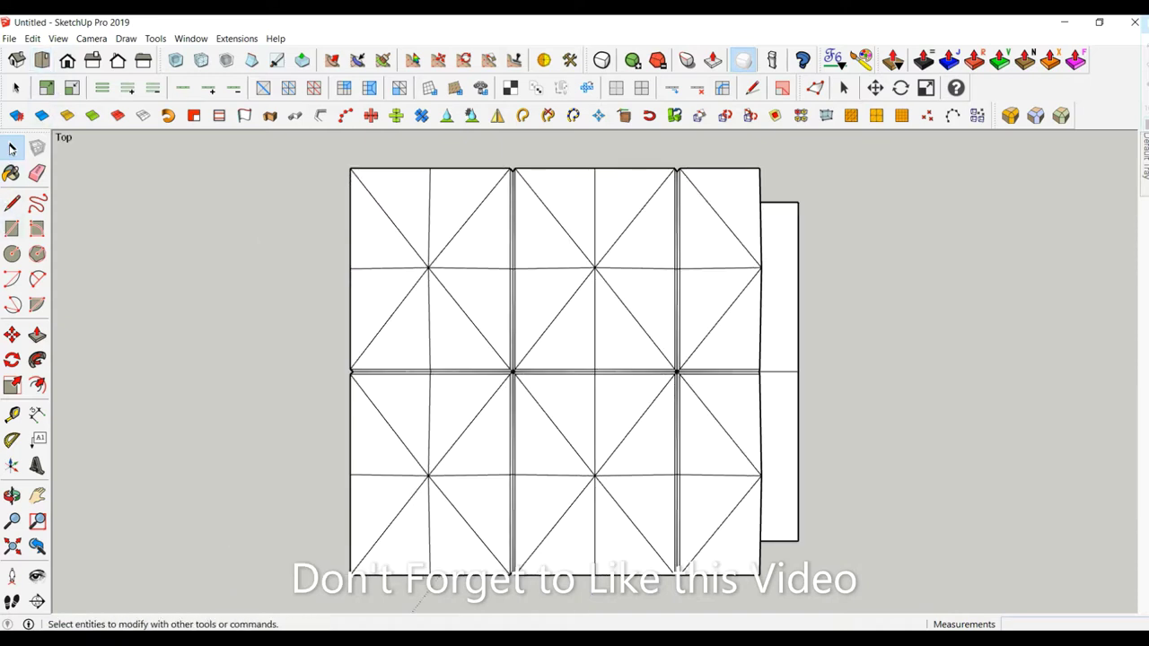
{"action": "left_click", "coordinate": [13, 149]}
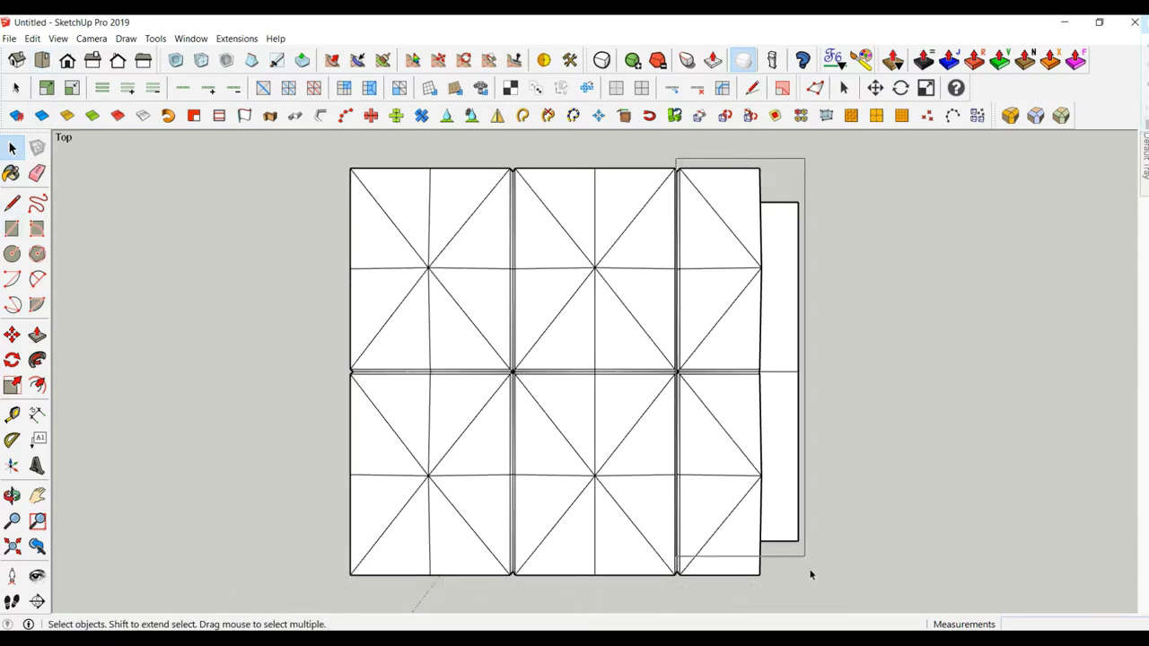
{"action": "left_click_drag", "start_coordinate": [712, 252], "coordinate": [823, 592]}
{"action": "scroll", "coordinate": [741, 426], "scroll_direction": "up", "scroll_amount": 2}
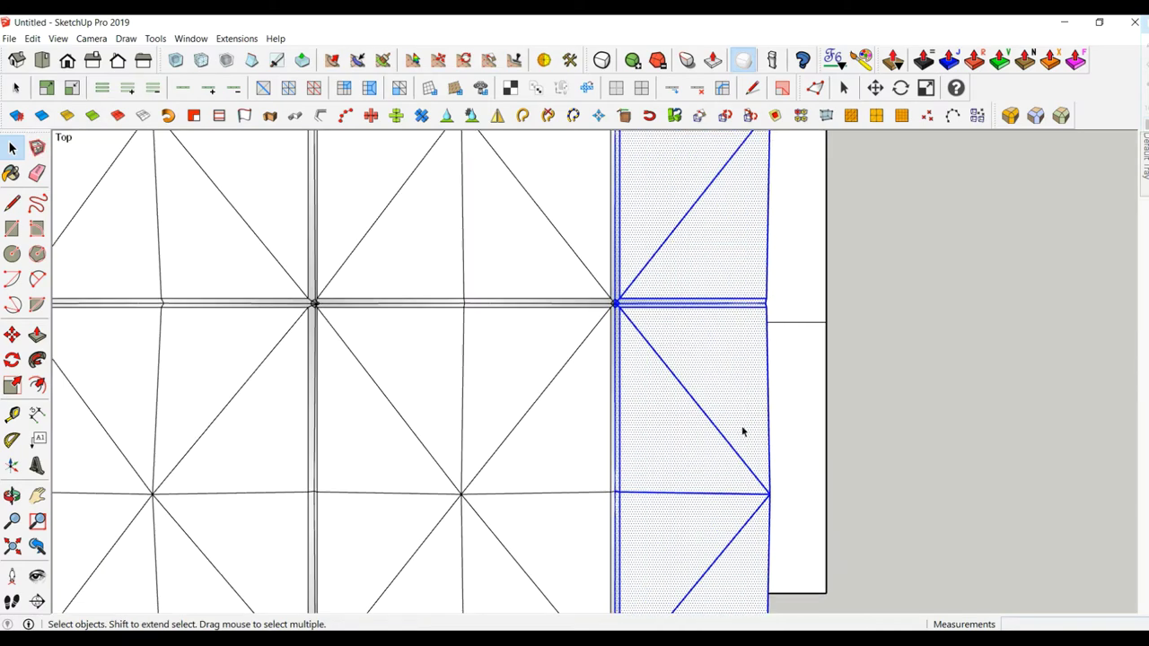
{"action": "scroll", "coordinate": [636, 287], "scroll_direction": "up", "scroll_amount": 2}
{"action": "scroll", "coordinate": [603, 305], "scroll_direction": "up", "scroll_amount": 2}
{"action": "scroll", "coordinate": [604, 299], "scroll_direction": "up", "scroll_amount": 2}
{"action": "scroll", "coordinate": [605, 299], "scroll_direction": "down", "scroll_amount": 3}
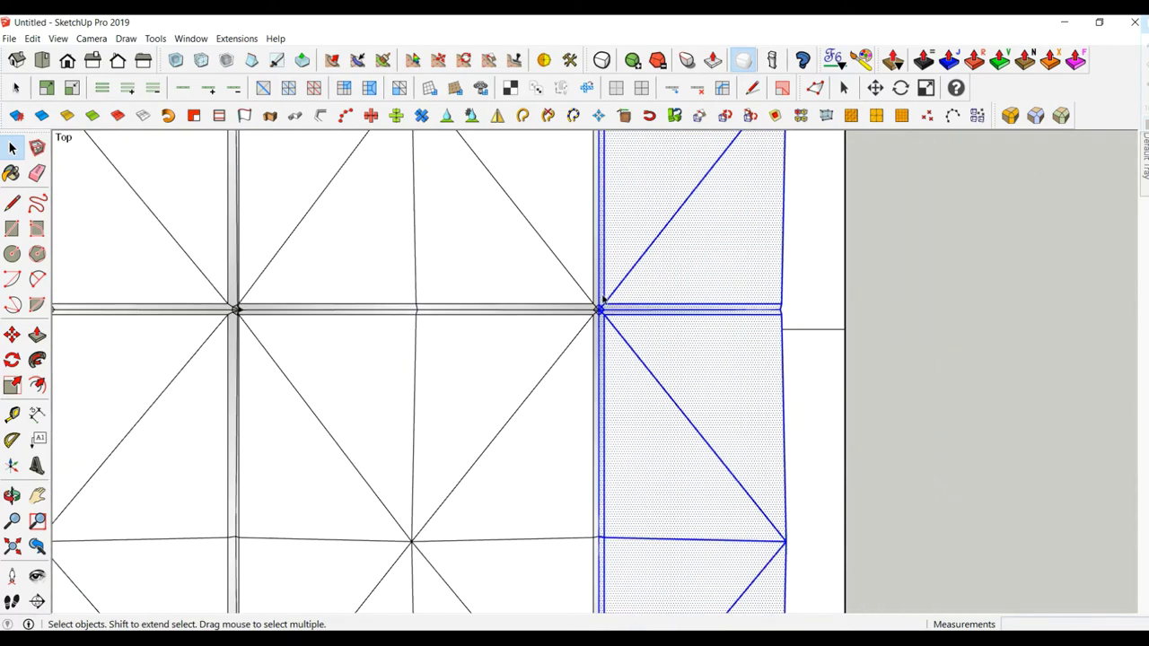
{"action": "scroll", "coordinate": [604, 298], "scroll_direction": "down", "scroll_amount": 3}
{"action": "scroll", "coordinate": [604, 299], "scroll_direction": "down", "scroll_amount": 3}
Mirror the selected column about its corner so it lines up with the other panels.
{"action": "mouse_move", "coordinate": [598, 302]}
{"action": "middle_mouse_down"}
{"action": "mouse_move", "coordinate": [456, 209]}
{"action": "mouse_move", "coordinate": [553, 162]}
{"action": "middle_mouse_up"}
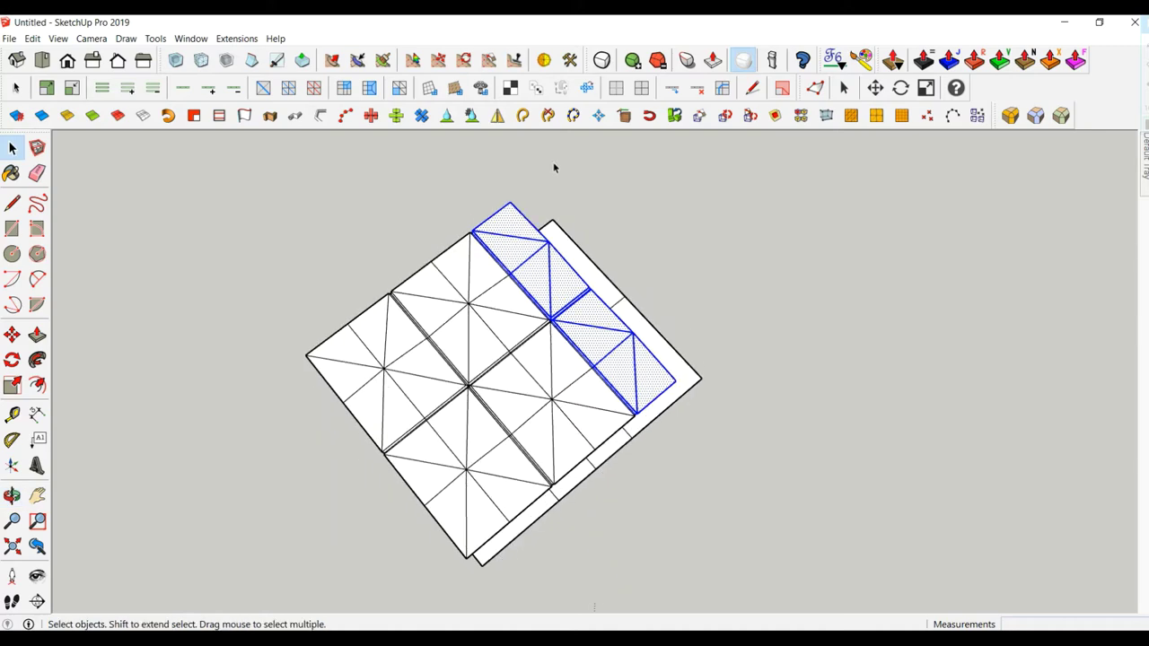
{"action": "left_click", "coordinate": [522, 115]}
{"action": "mouse_move", "coordinate": [682, 256]}
{"action": "middle_mouse_down"}
{"action": "mouse_move", "coordinate": [603, 374]}
{"action": "mouse_move", "coordinate": [861, 392]}
{"action": "mouse_move", "coordinate": [789, 359]}
{"action": "middle_mouse_up"}
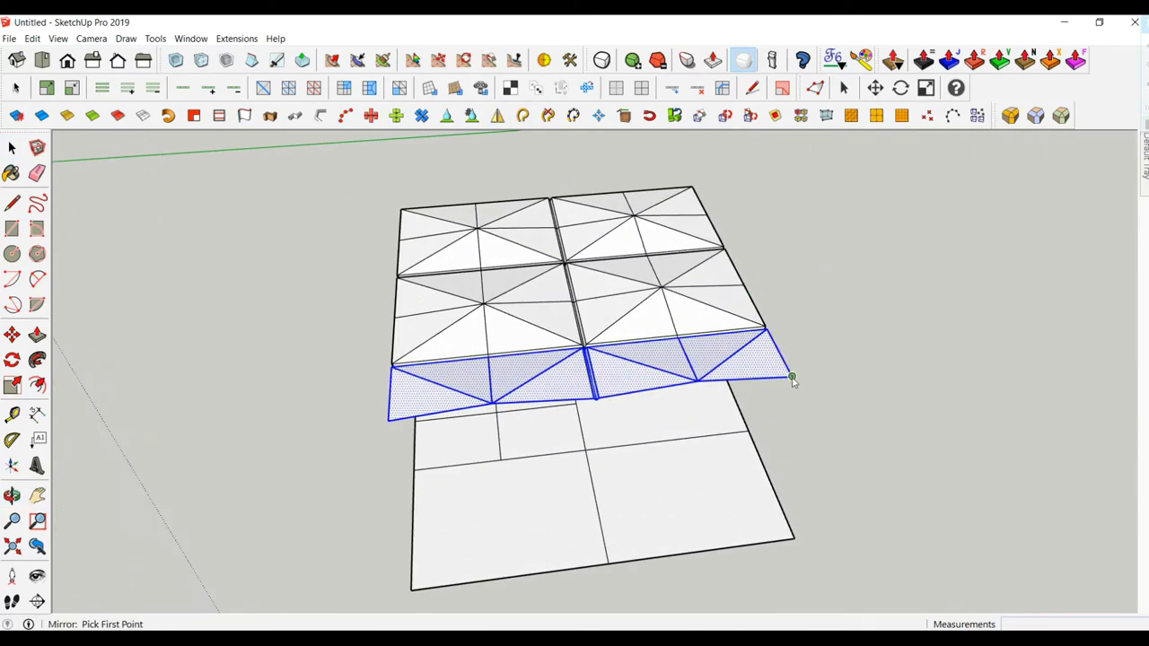
{"action": "left_click", "coordinate": [791, 377]}
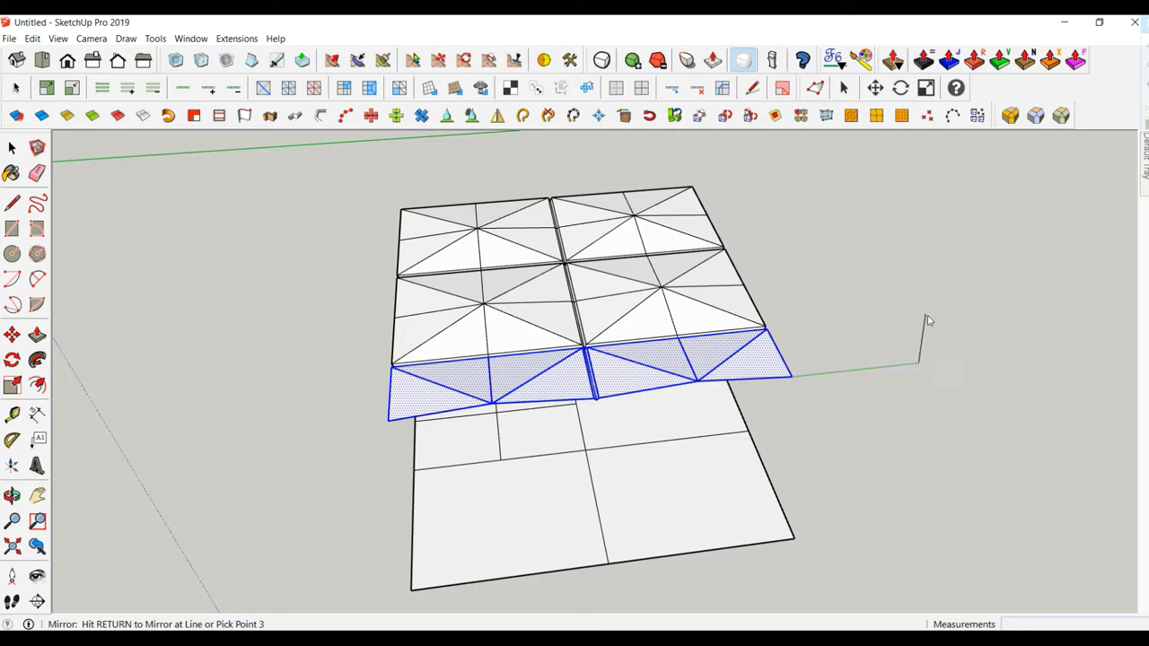
{"action": "left_click", "coordinate": [929, 321]}
{"action": "mouse_move", "coordinate": [700, 393]}
{"action": "middle_mouse_down"}
{"action": "mouse_move", "coordinate": [559, 390]}
{"action": "mouse_move", "coordinate": [503, 270]}
{"action": "middle_mouse_up"}
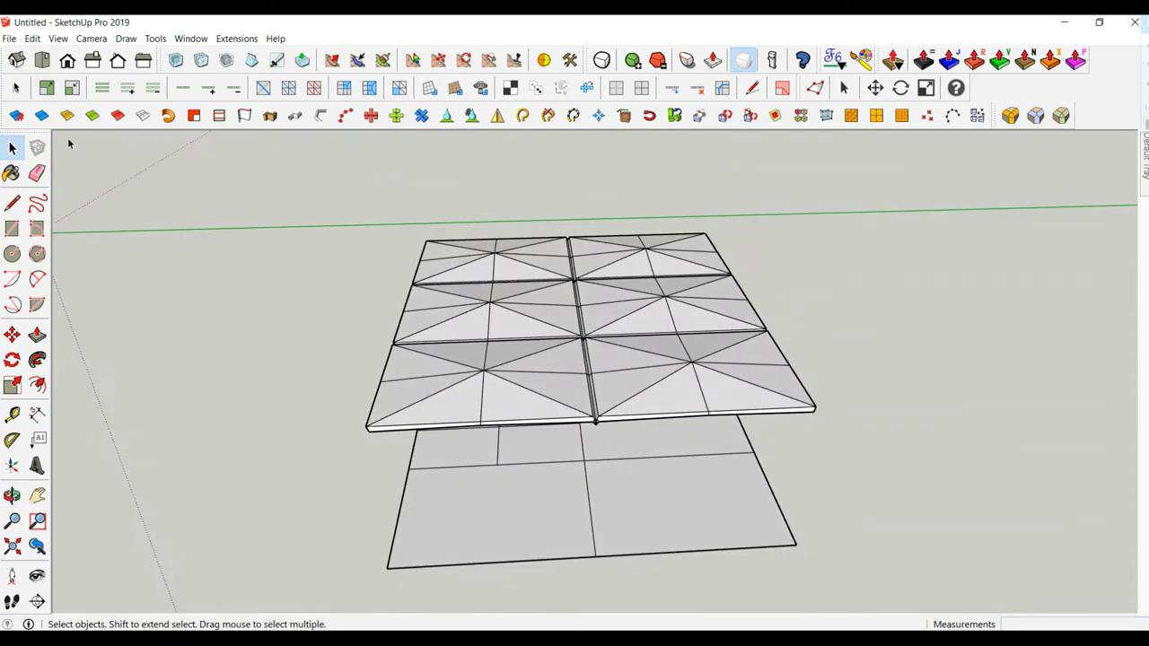
Draw a cut line along the panels' front edge from the left to the right corner.
{"action": "scroll", "coordinate": [608, 467], "scroll_direction": "up", "scroll_amount": 3}
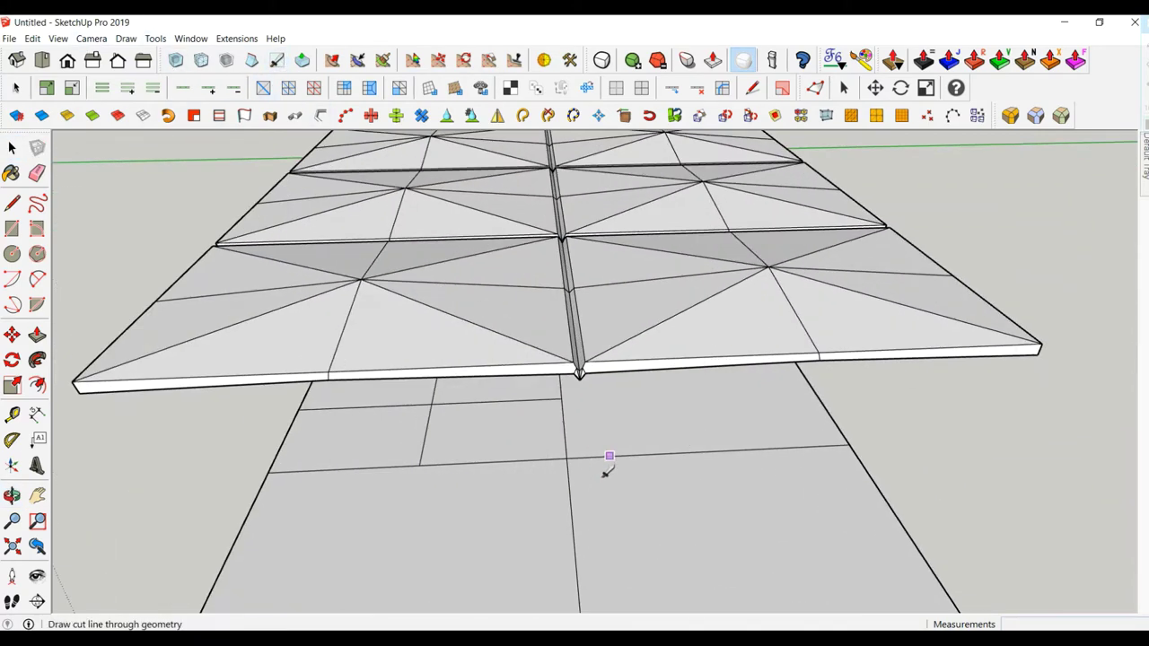
{"action": "mouse_move", "coordinate": [607, 467]}
{"action": "middle_mouse_down"}
{"action": "mouse_move", "coordinate": [582, 471]}
{"action": "mouse_move", "coordinate": [575, 489]}
{"action": "middle_mouse_up"}
{"action": "left_click", "coordinate": [80, 469]}
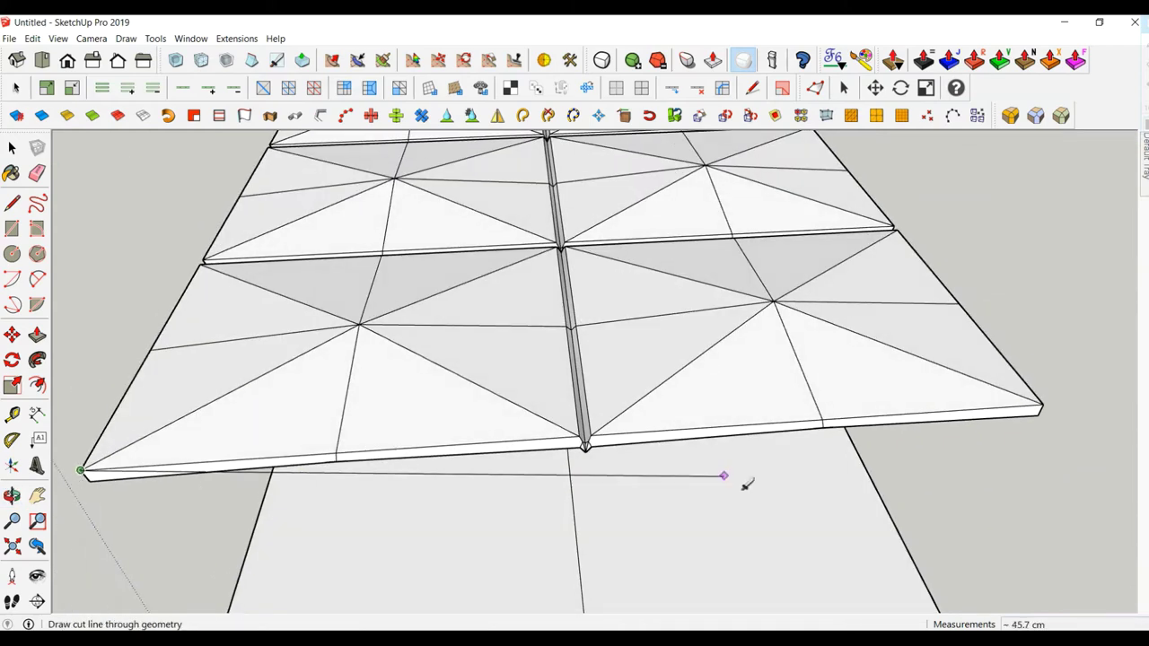
{"action": "left_click", "coordinate": [1023, 410]}
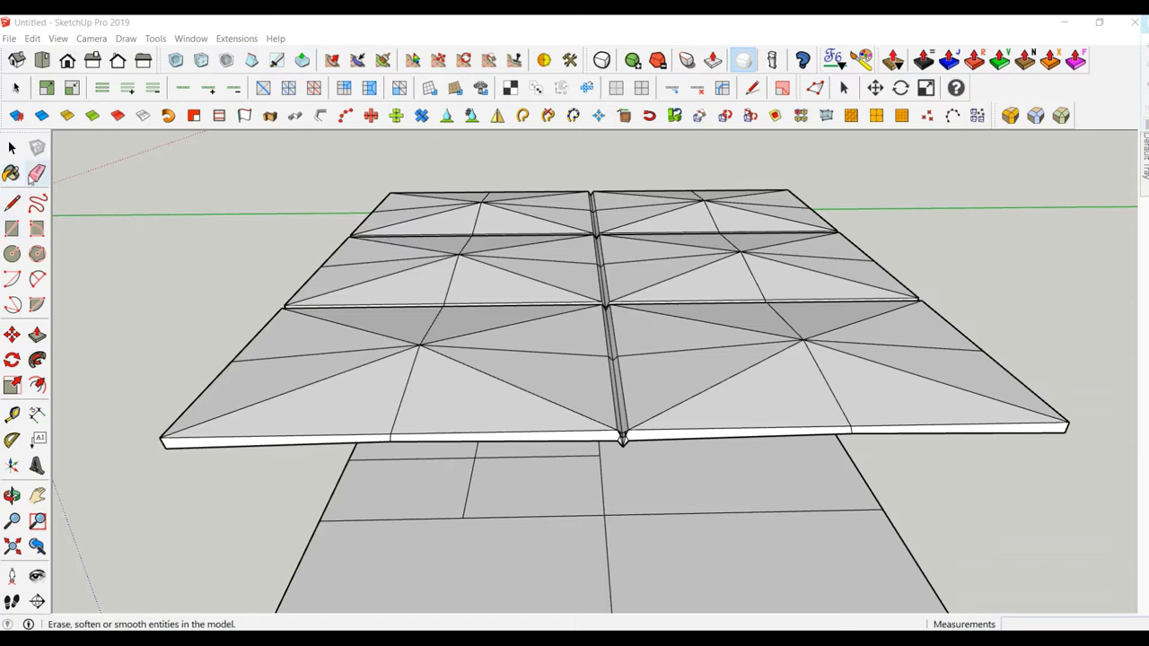
Erase the white side strips and slivers along the front edge.
{"action": "left_click", "coordinate": [37, 173]}
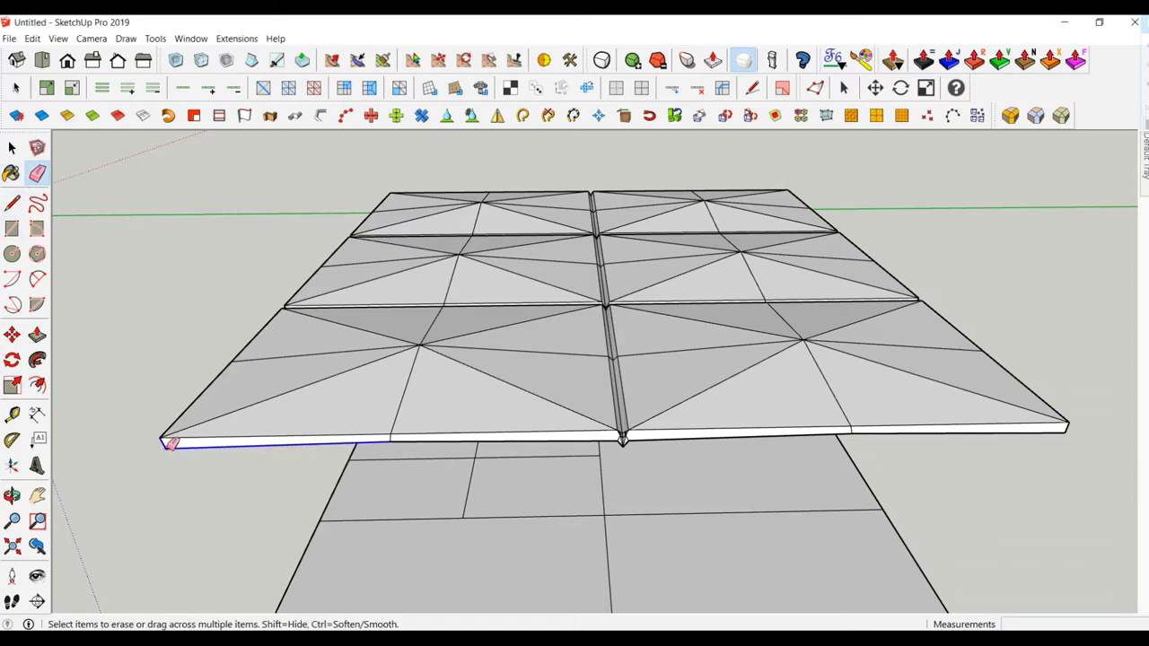
{"action": "left_click", "coordinate": [169, 444]}
{"action": "left_click", "coordinate": [393, 438]}
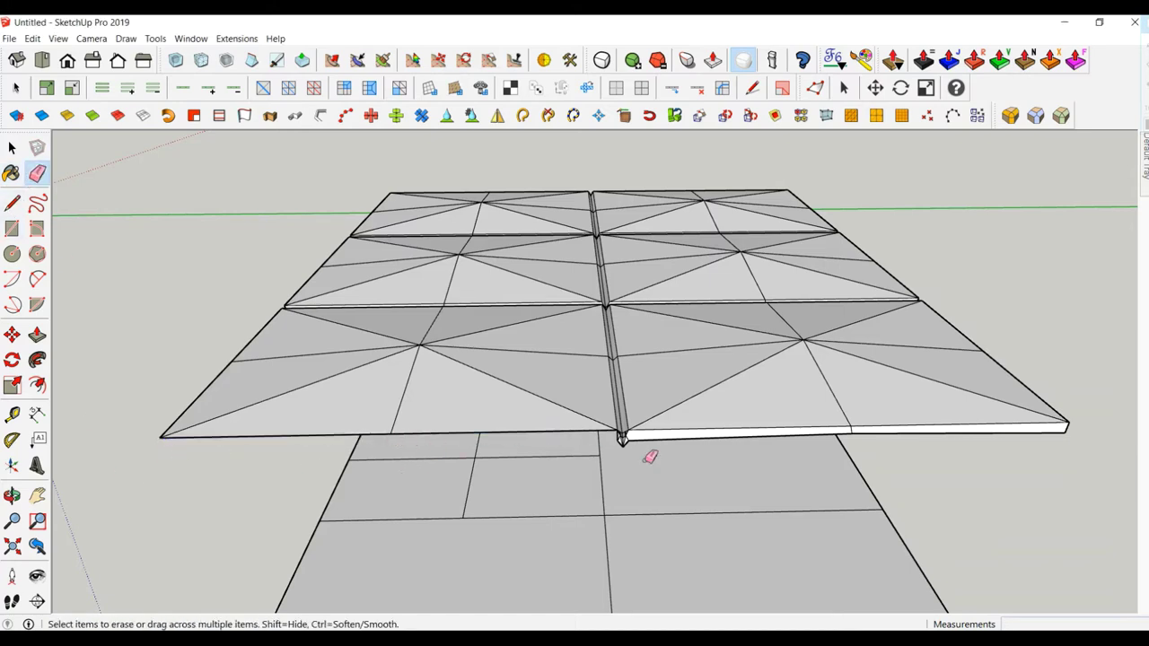
{"action": "left_click", "coordinate": [853, 433]}
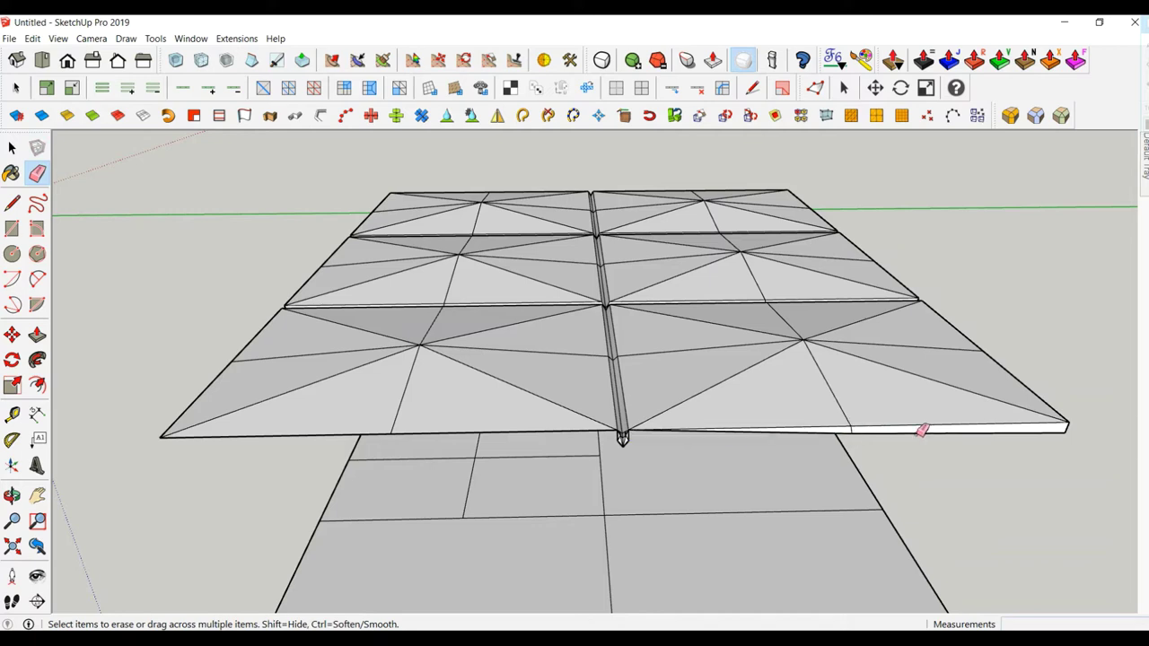
{"action": "left_click", "coordinate": [1068, 429]}
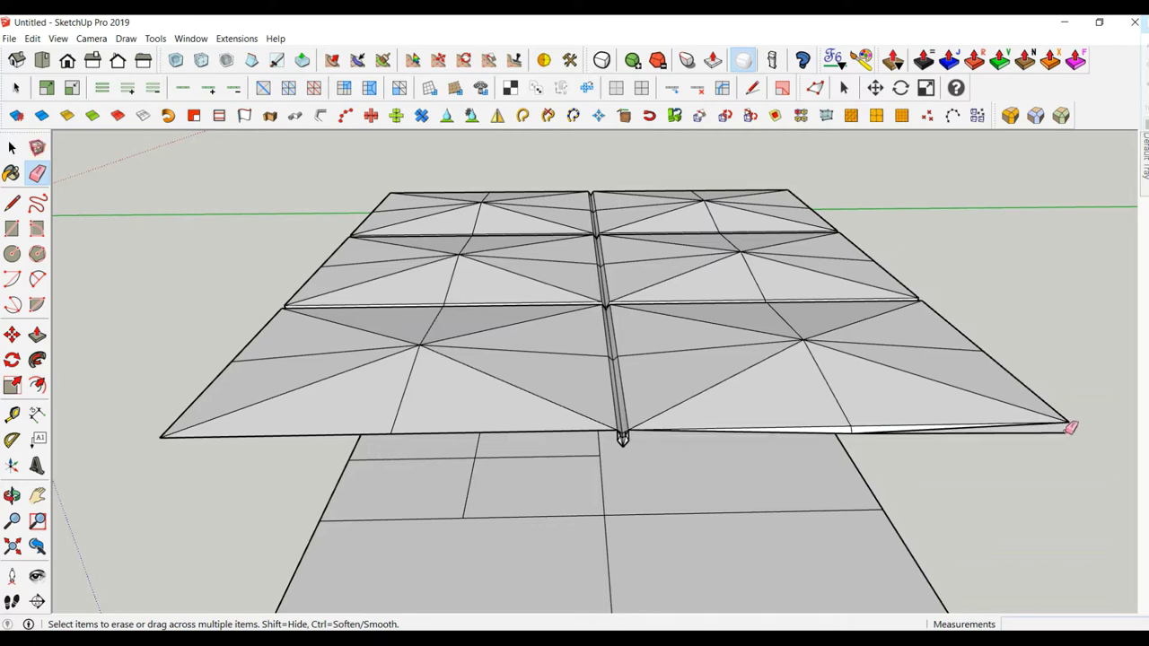
{"action": "left_click", "coordinate": [855, 432]}
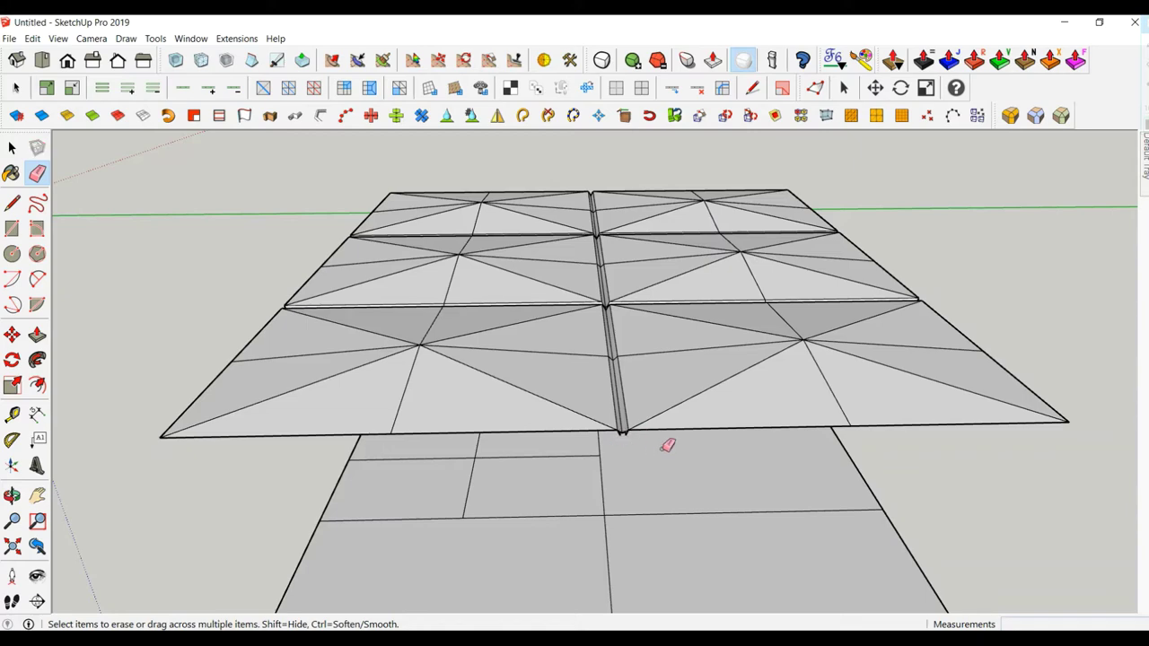
Erase the small stray edges at the centre seam.
{"action": "middle_click_drag", "start_coordinate": [667, 445], "coordinate": [620, 505]}
{"action": "scroll", "coordinate": [629, 505], "scroll_direction": "up", "scroll_amount": 3}
{"action": "scroll", "coordinate": [629, 525], "scroll_direction": "up", "scroll_amount": 3}
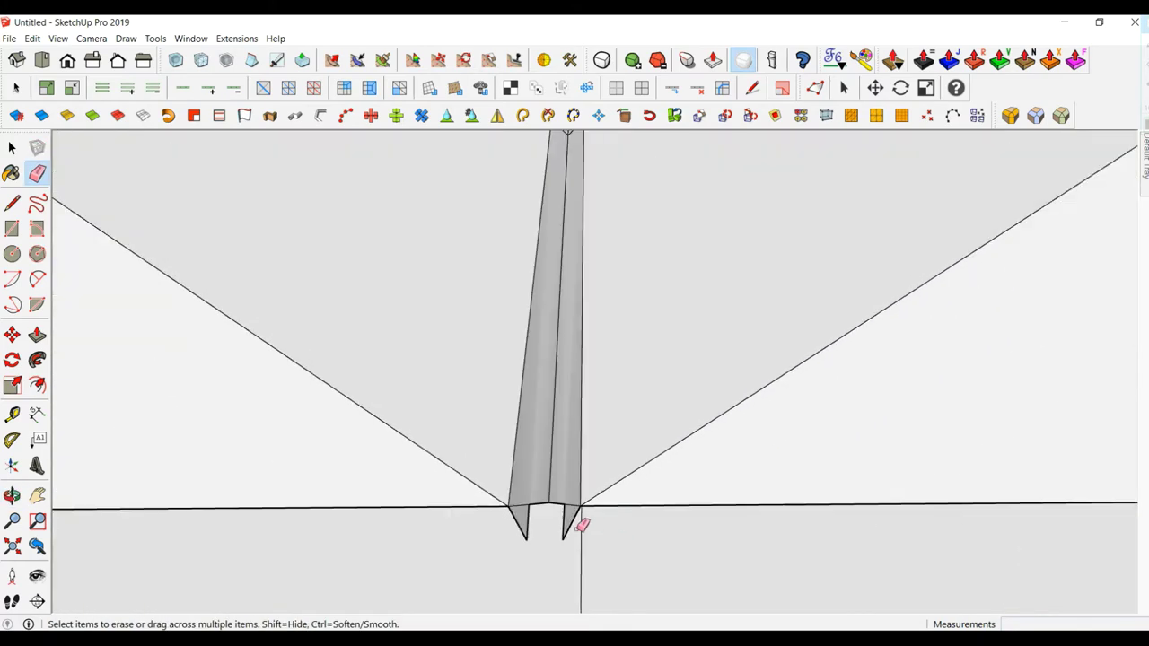
{"action": "left_click", "coordinate": [517, 525]}
{"action": "scroll", "coordinate": [518, 516], "scroll_direction": "down", "scroll_amount": 3}
{"action": "scroll", "coordinate": [519, 516], "scroll_direction": "down", "scroll_amount": 3}
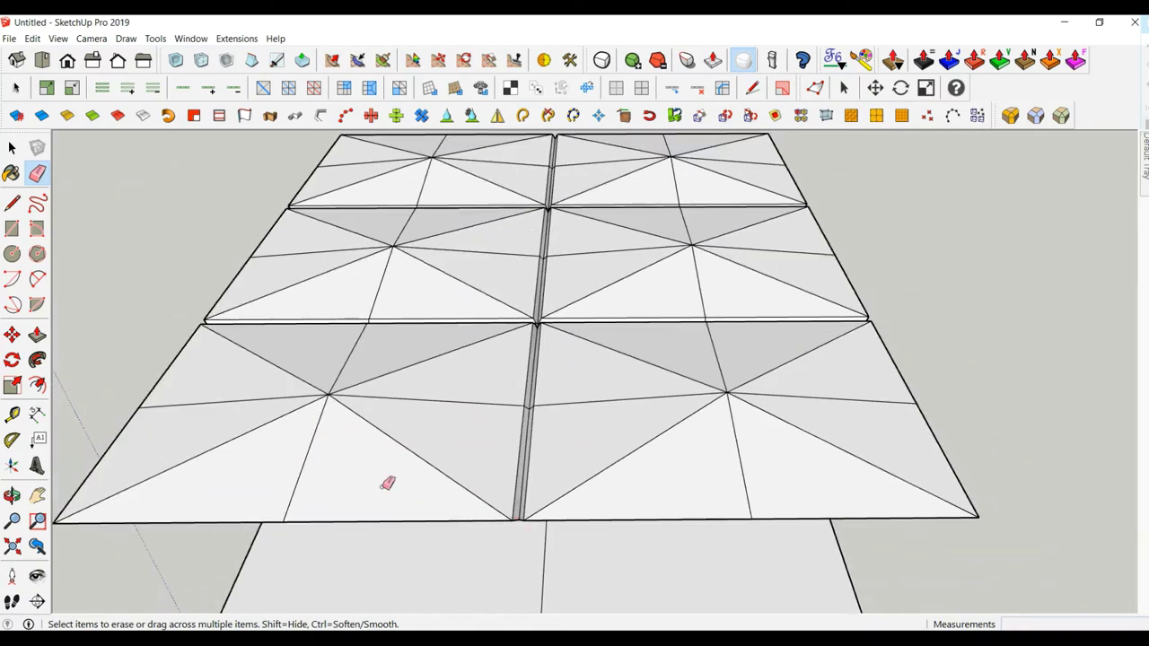
{"action": "mouse_move", "coordinate": [387, 482]}
{"action": "middle_mouse_down"}
{"action": "mouse_move", "coordinate": [673, 297]}
{"action": "mouse_move", "coordinate": [500, 379]}
{"action": "mouse_move", "coordinate": [602, 387]}
{"action": "mouse_move", "coordinate": [685, 430]}
{"action": "mouse_move", "coordinate": [614, 403]}
{"action": "mouse_move", "coordinate": [615, 528]}
{"action": "mouse_move", "coordinate": [582, 398]}
{"action": "middle_mouse_up"}
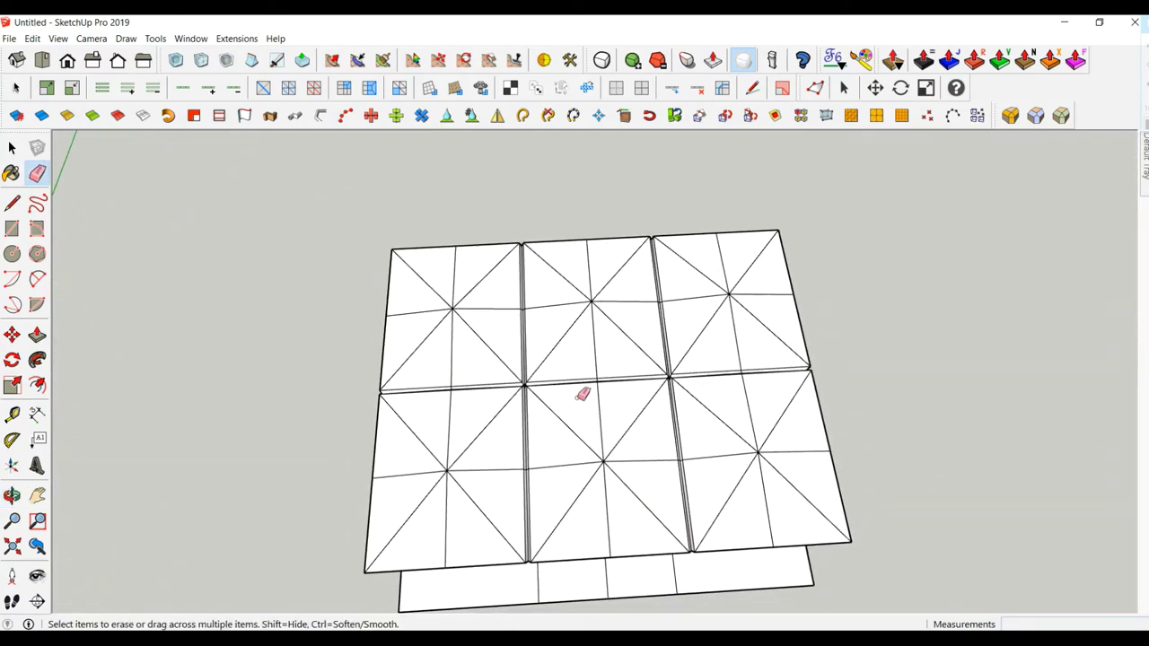
With Vertex Tools on, select the six panel-centre vertices.
{"action": "scroll", "coordinate": [538, 359], "scroll_direction": "up", "scroll_amount": 4}
{"action": "scroll", "coordinate": [477, 371], "scroll_direction": "up", "scroll_amount": 2}
{"action": "scroll", "coordinate": [477, 372], "scroll_direction": "up", "scroll_amount": 1}
{"action": "scroll", "coordinate": [475, 385], "scroll_direction": "down", "scroll_amount": 5}
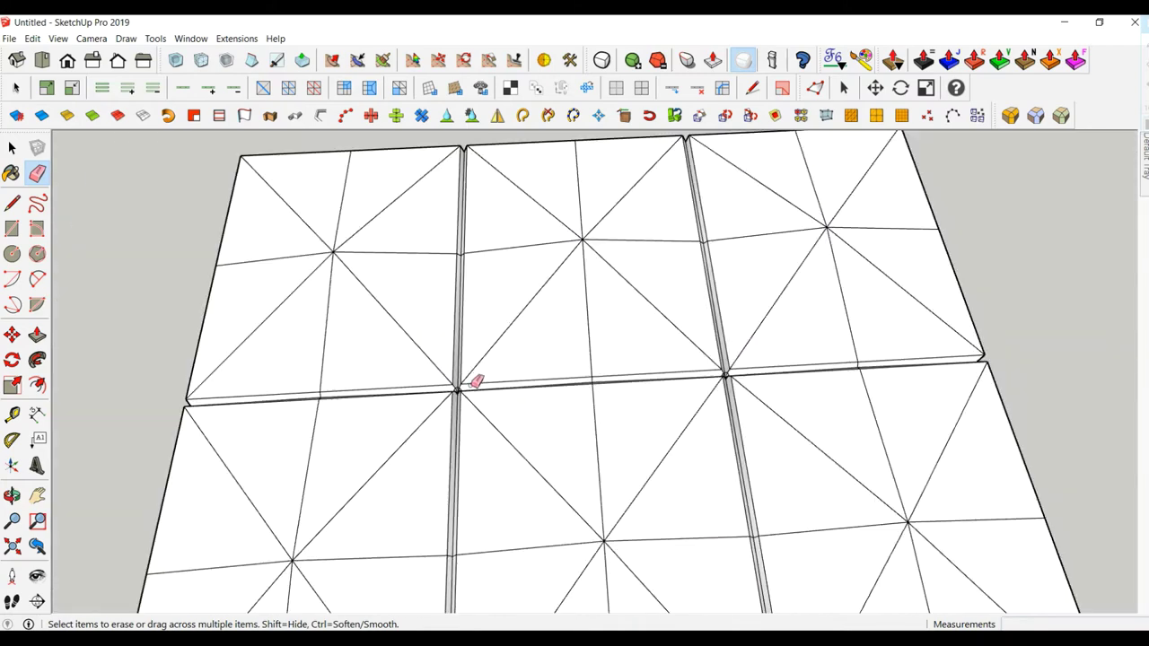
{"action": "scroll", "coordinate": [500, 407], "scroll_direction": "down", "scroll_amount": 1}
{"action": "mouse_move", "coordinate": [500, 407]}
{"action": "middle_mouse_down"}
{"action": "mouse_move", "coordinate": [551, 272]}
{"action": "mouse_move", "coordinate": [546, 329]}
{"action": "middle_mouse_up"}
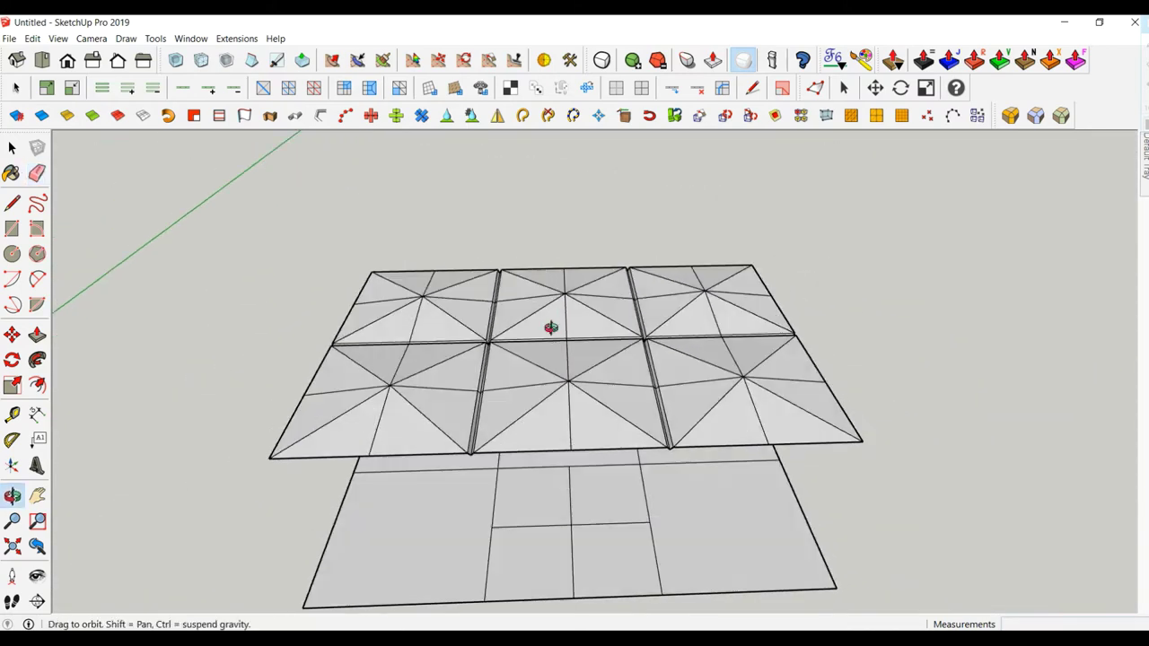
{"action": "left_click", "coordinate": [814, 87]}
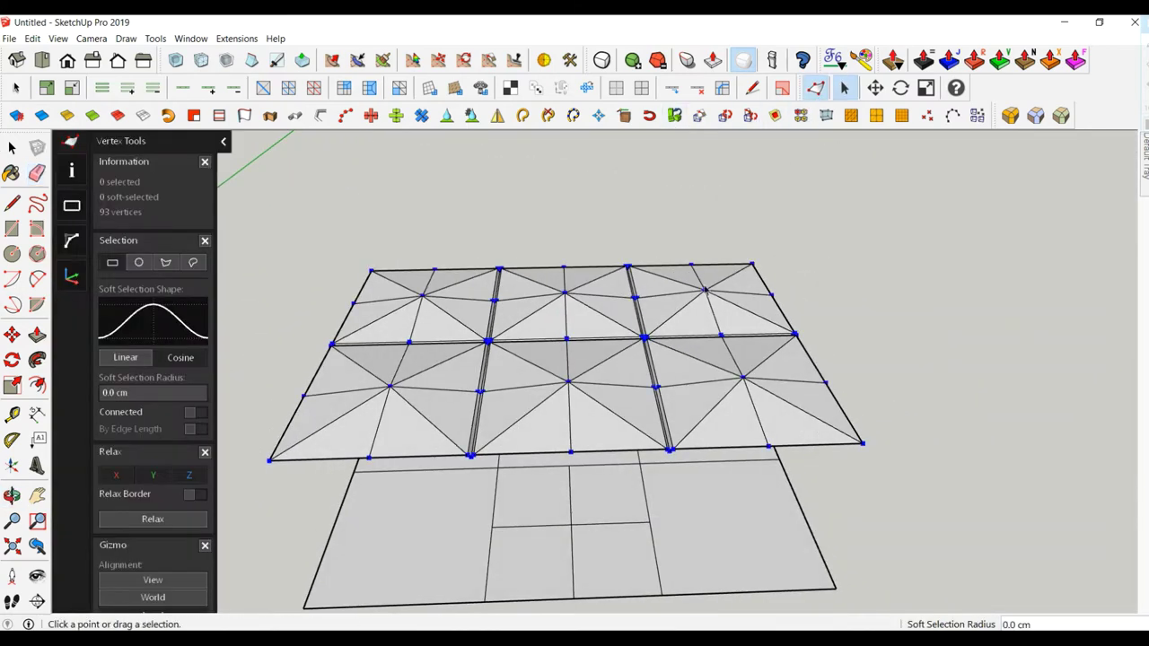
{"action": "left_click", "coordinate": [391, 386]}
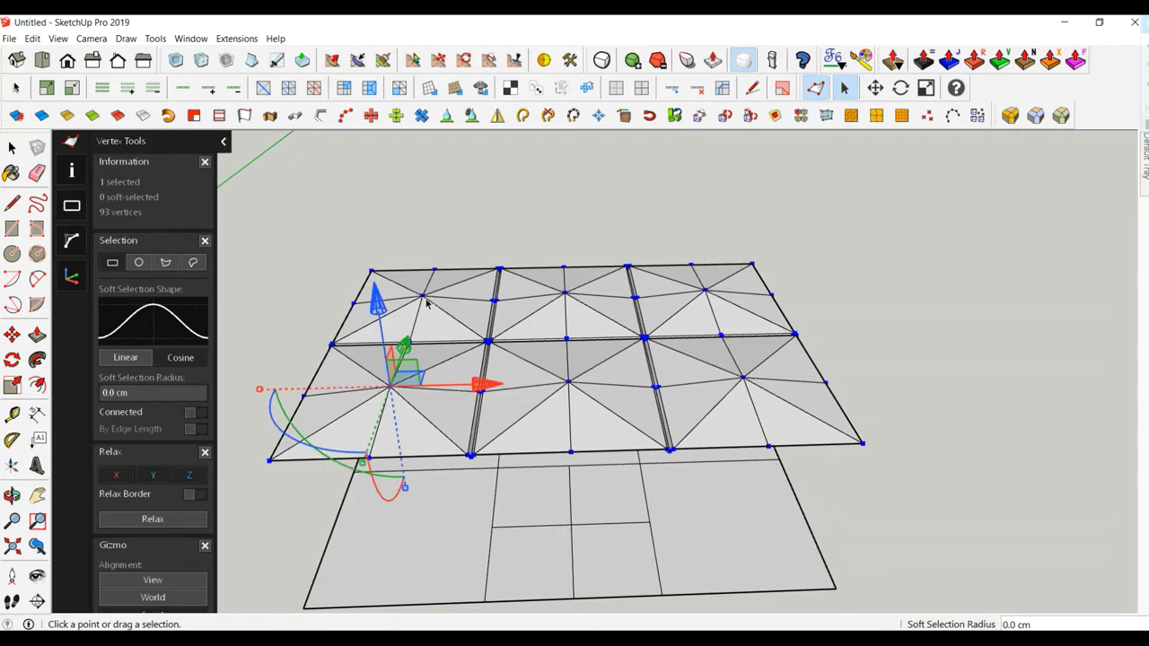
{"action": "left_click", "coordinate": [423, 297], "text": "shift"}
{"action": "left_click", "coordinate": [568, 384], "text": "shift"}
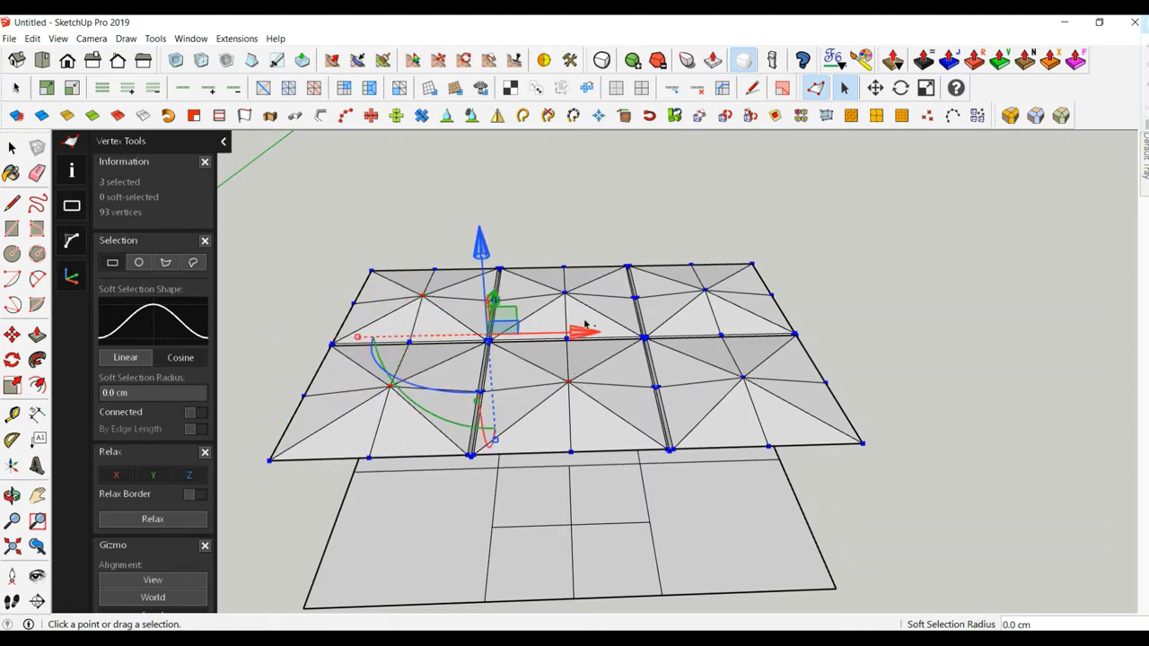
{"action": "left_click", "coordinate": [744, 377], "text": "shift"}
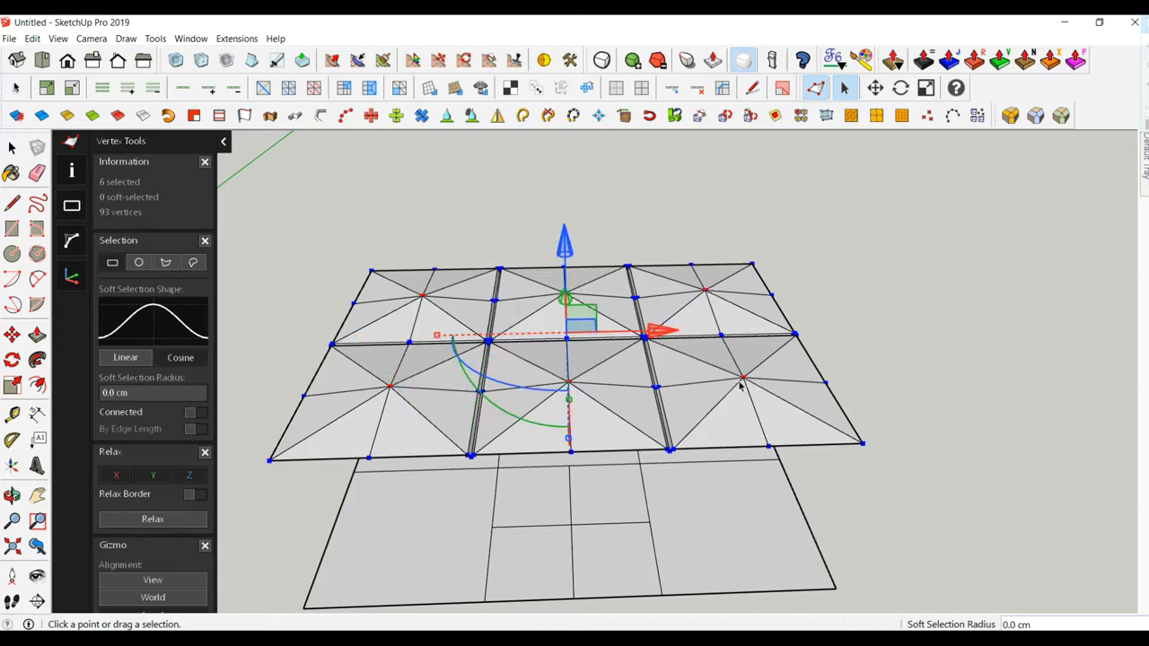
Raise the selected vertices 0.3 cm along Z and return to the Select tool.
{"action": "middle_click_drag", "start_coordinate": [741, 386], "coordinate": [742, 311]}
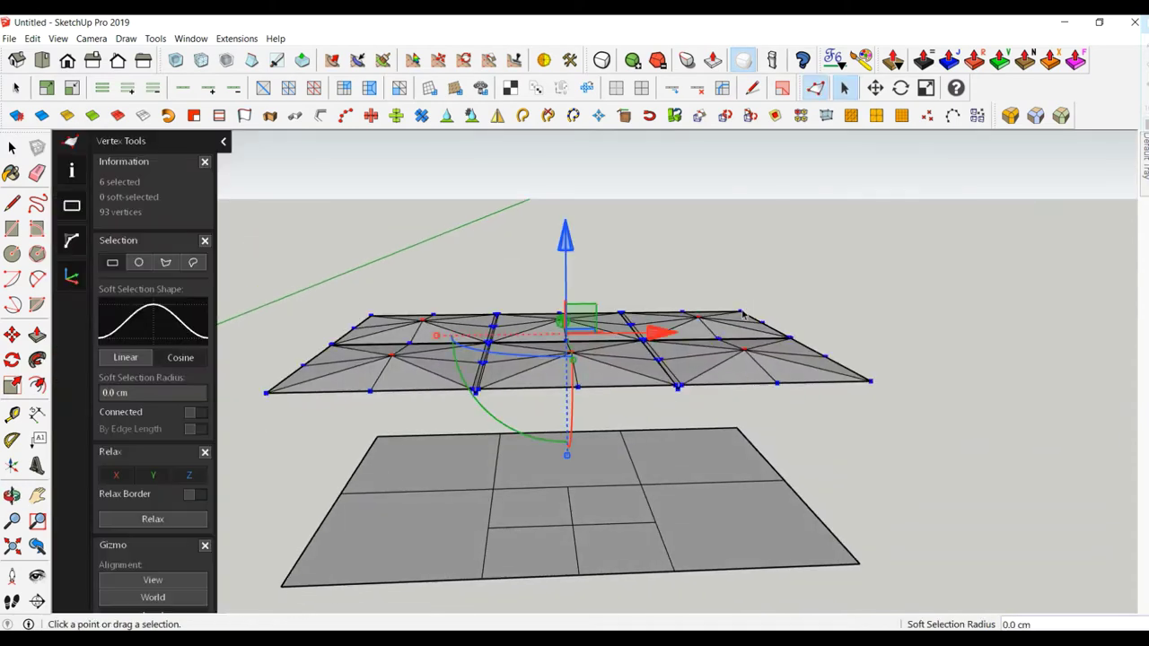
{"action": "left_click", "coordinate": [566, 252]}
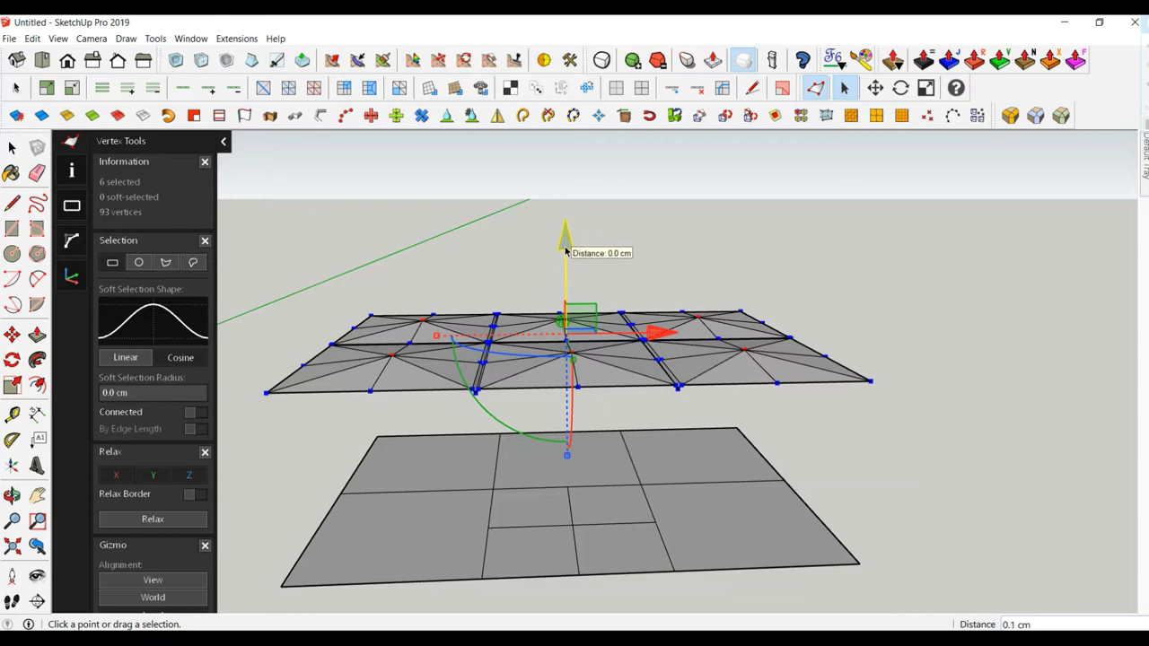
{"action": "left_click", "coordinate": [565, 248]}
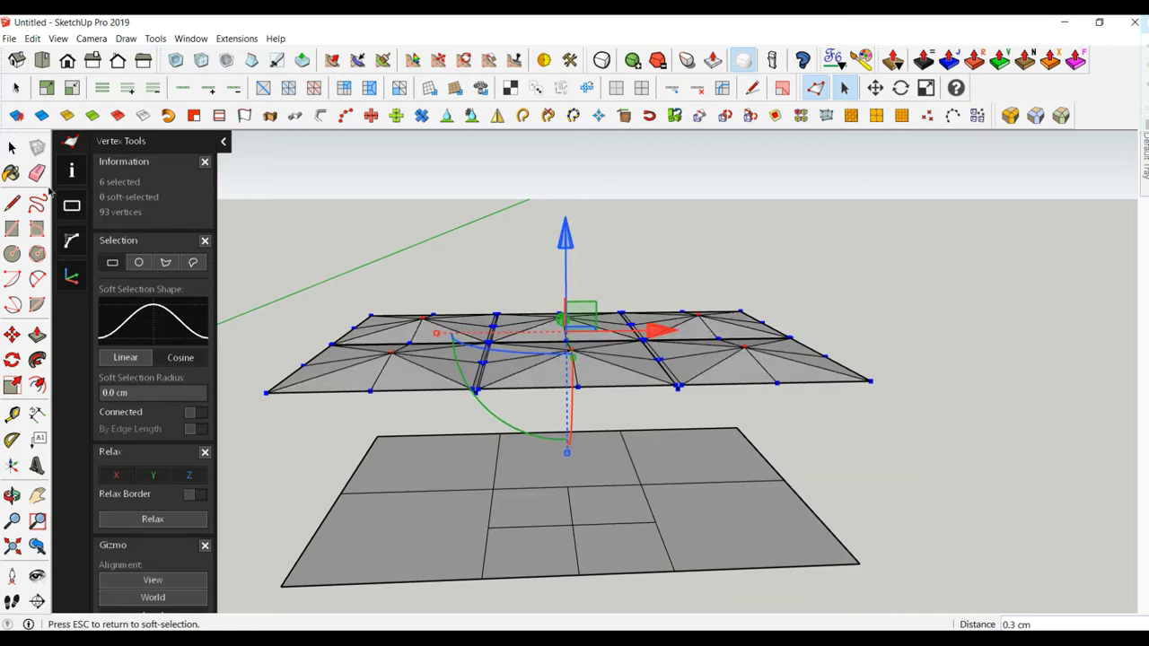
{"action": "left_click", "coordinate": [13, 147]}
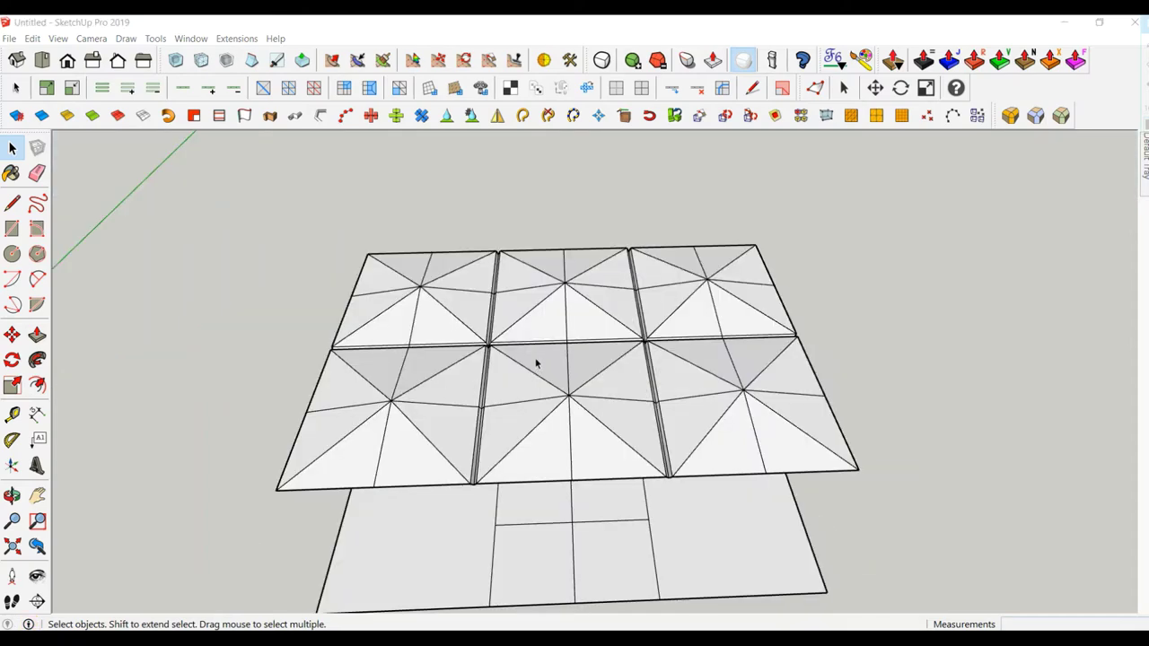
Select the entire cushion mesh and make it a group.
{"action": "triple_click", "coordinate": [532, 370]}
{"action": "right_click", "coordinate": [530, 370]}
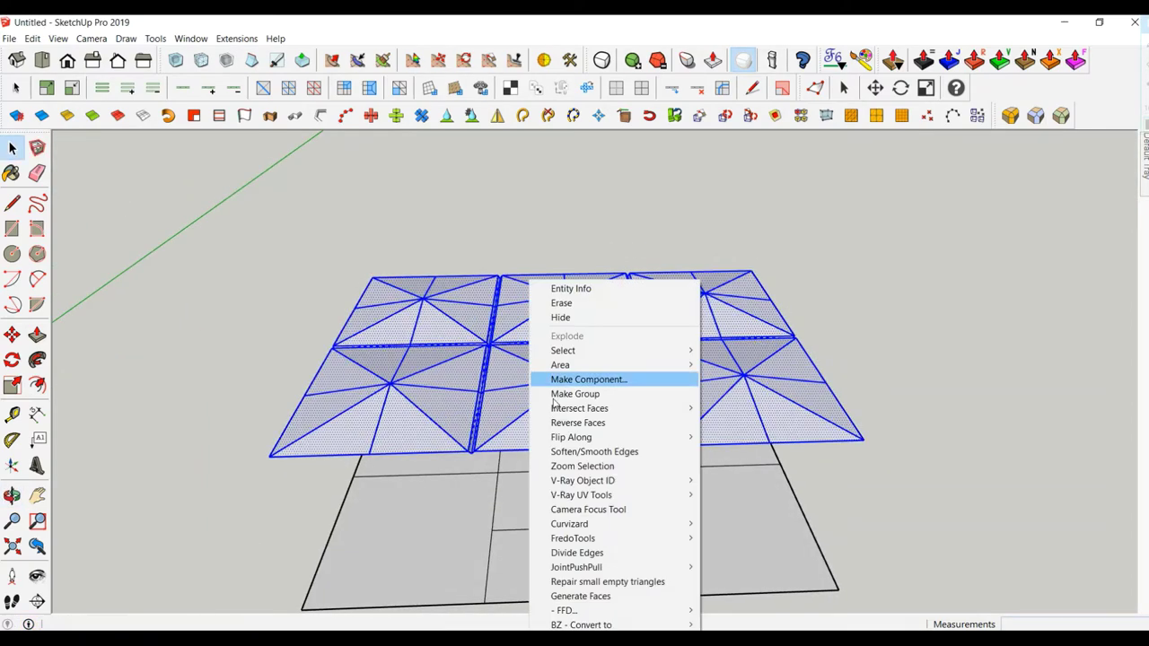
{"action": "left_click", "coordinate": [568, 394]}
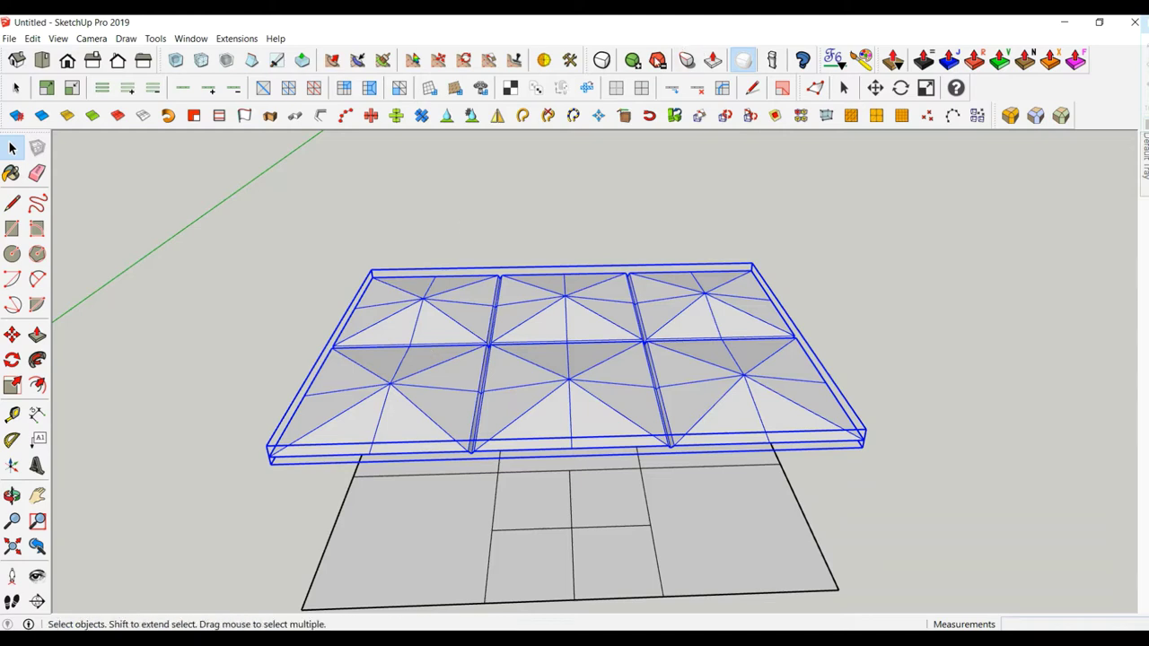
Preview the cushion subdivided twice without edges, then restore the faceted mesh and edges.
{"action": "left_click", "coordinate": [601, 60]}
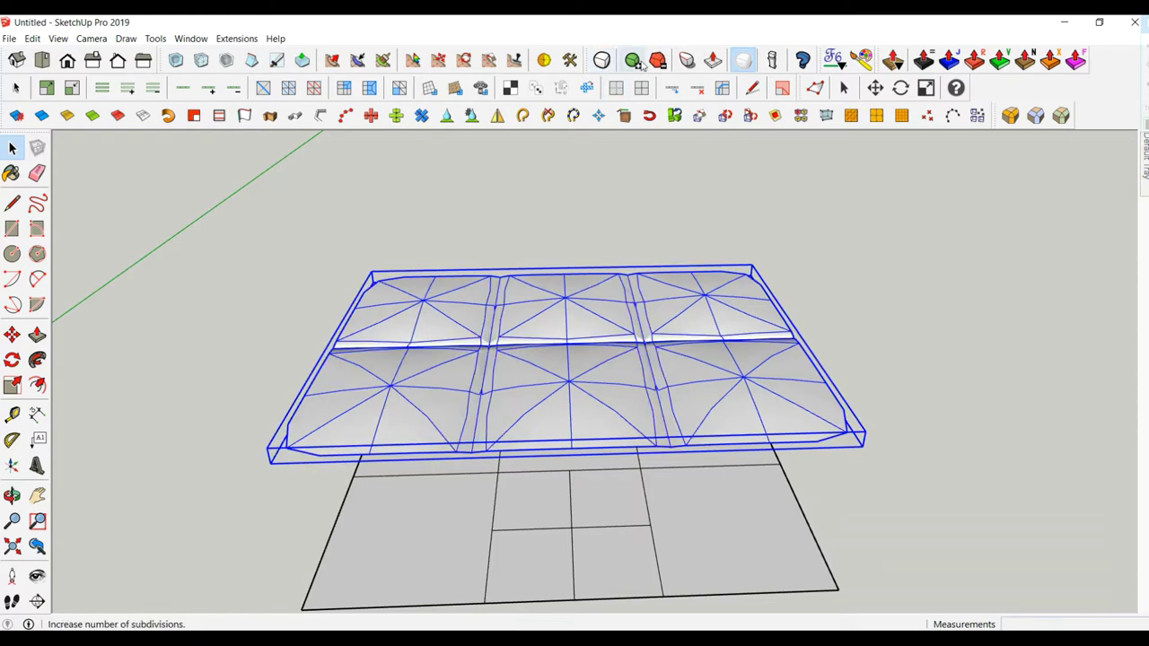
{"action": "left_click", "coordinate": [633, 60]}
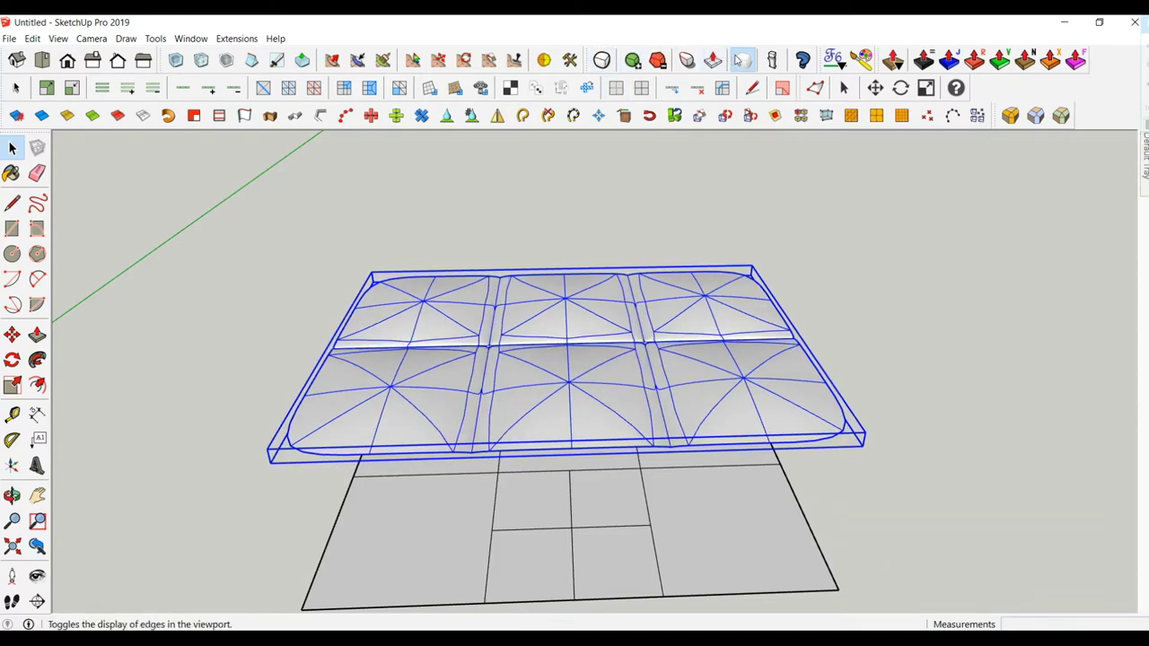
{"action": "left_click", "coordinate": [739, 60]}
{"action": "mouse_move", "coordinate": [725, 134]}
{"action": "middle_mouse_down"}
{"action": "mouse_move", "coordinate": [706, 205]}
{"action": "mouse_move", "coordinate": [764, 185]}
{"action": "mouse_move", "coordinate": [777, 244]}
{"action": "mouse_move", "coordinate": [667, 325]}
{"action": "mouse_move", "coordinate": [654, 264]}
{"action": "mouse_move", "coordinate": [769, 225]}
{"action": "mouse_move", "coordinate": [704, 297]}
{"action": "mouse_move", "coordinate": [629, 295]}
{"action": "mouse_move", "coordinate": [652, 324]}
{"action": "middle_mouse_up"}
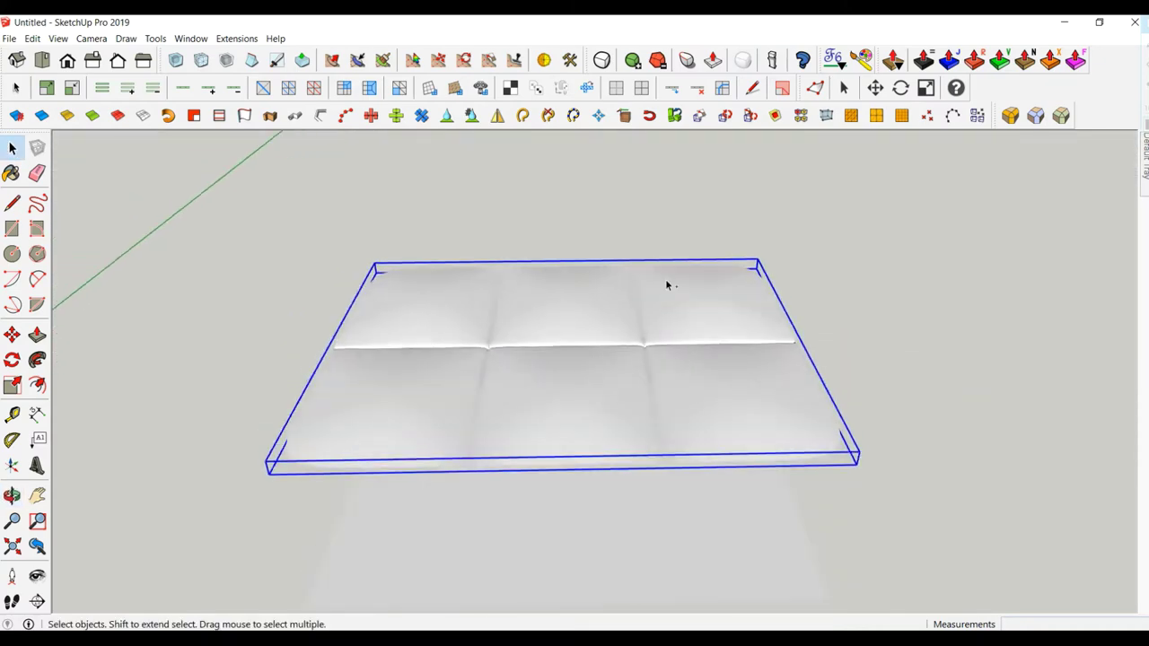
{"action": "left_click", "coordinate": [744, 60]}
{"action": "left_click", "coordinate": [743, 60]}
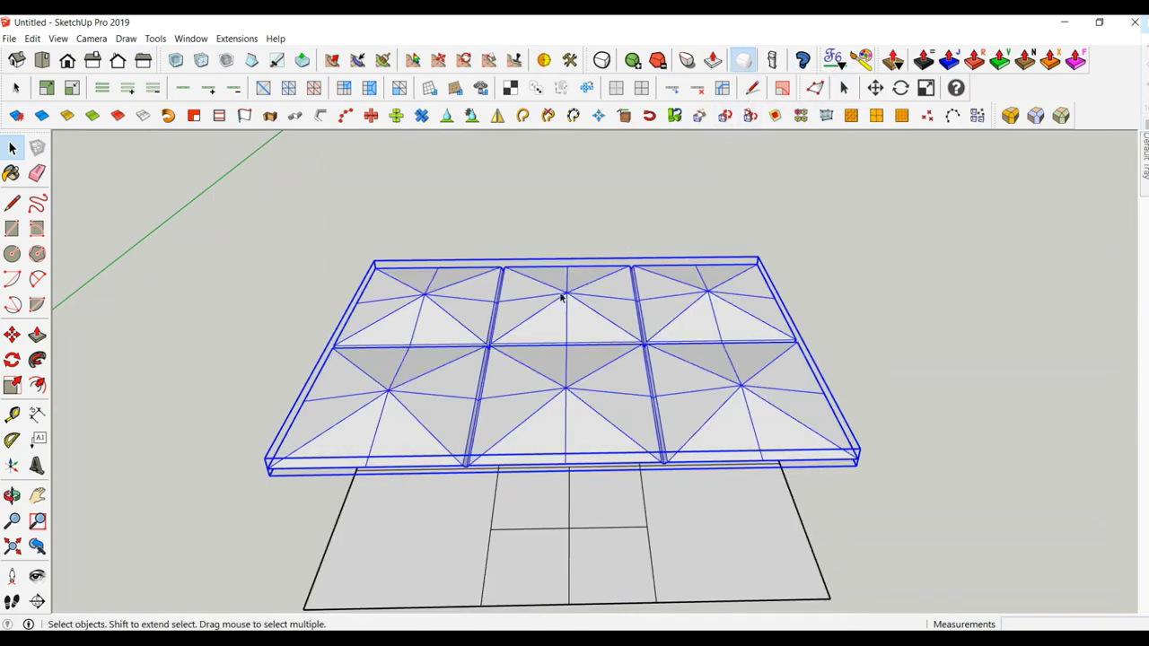
{"action": "key", "text": "ctrl+t"}
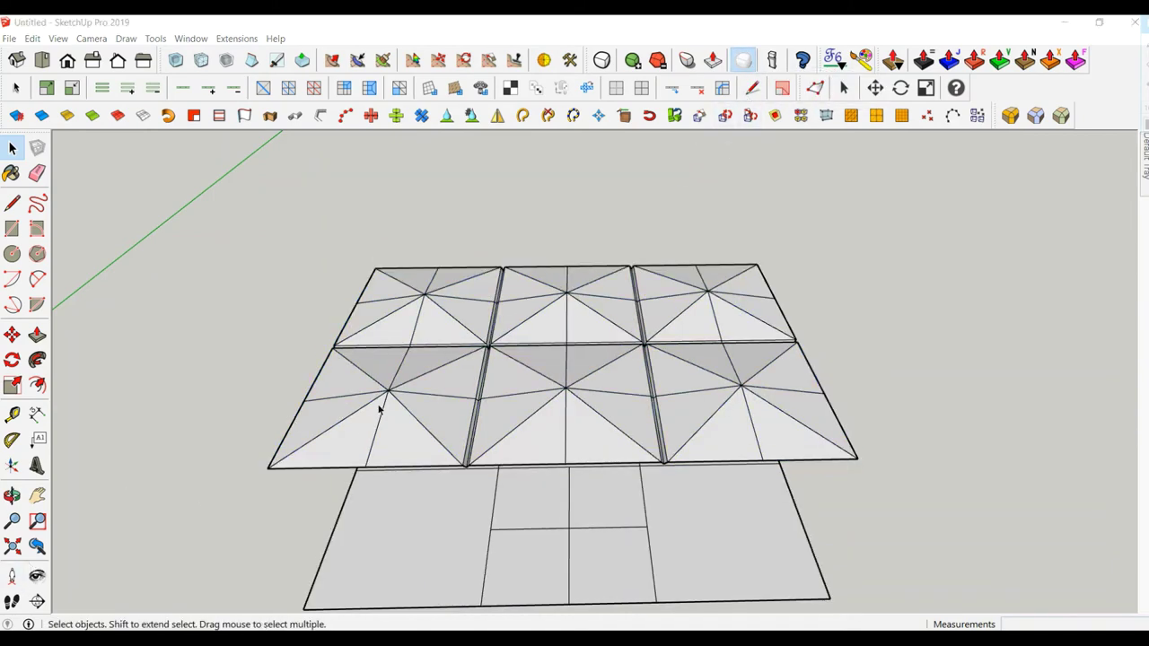
With Vertex Tools, lift the six panel-centre vertices about 1.2 cm and return to Select.
{"action": "left_click", "coordinate": [814, 87]}
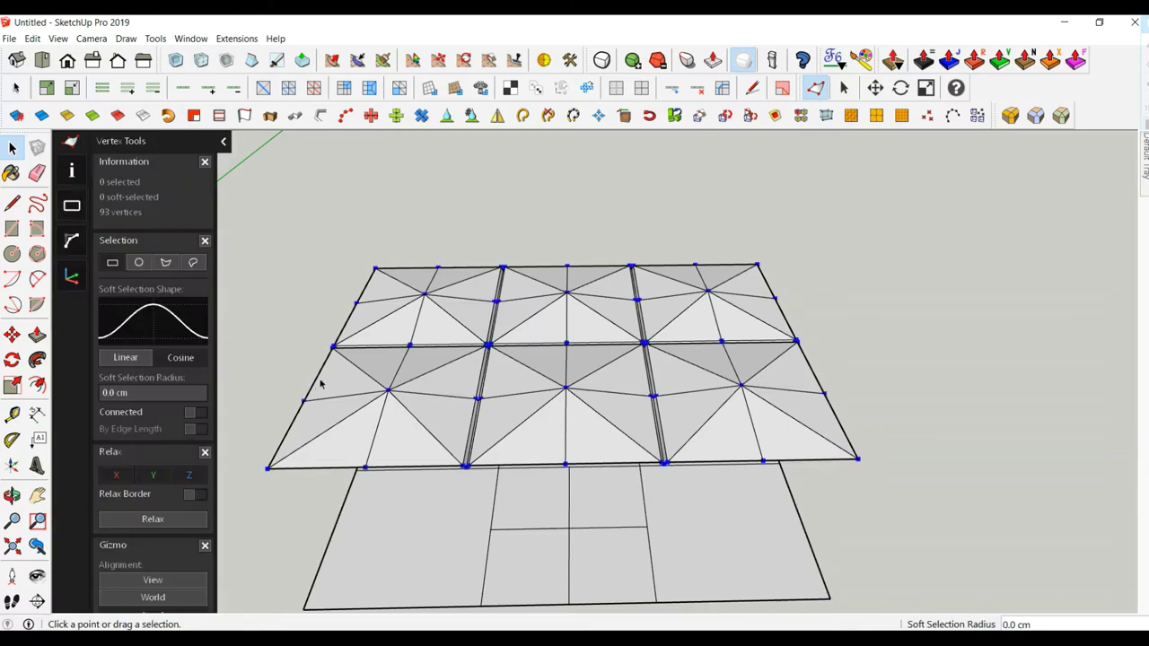
{"action": "left_click", "coordinate": [388, 389]}
{"action": "left_click", "coordinate": [426, 293], "text": "shift"}
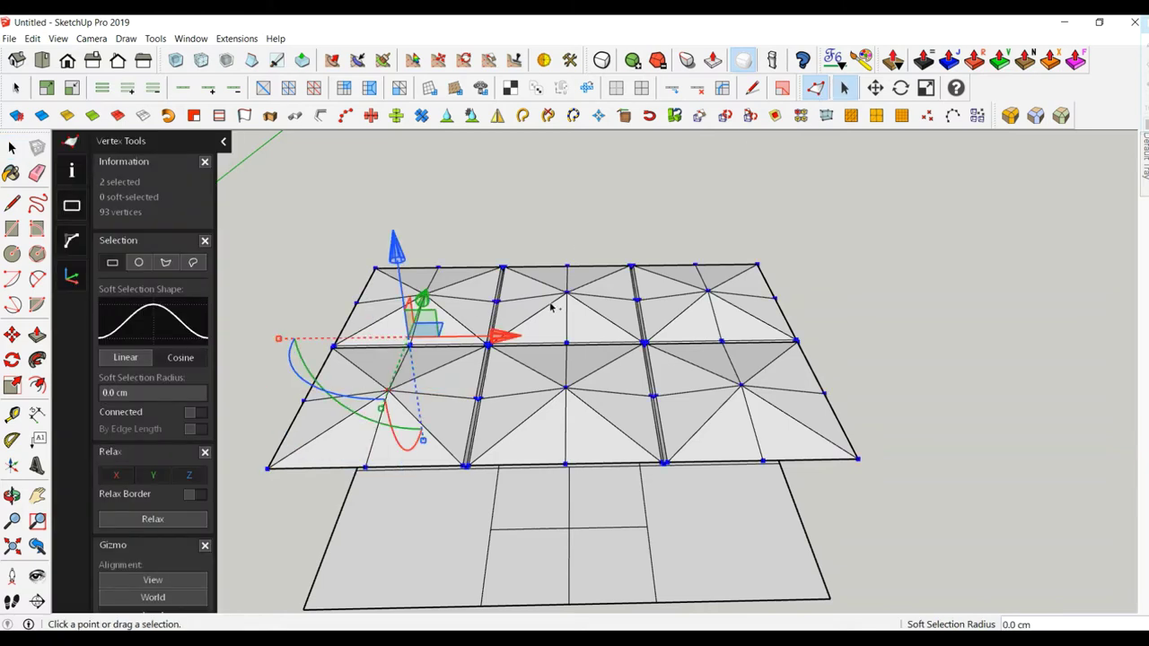
{"action": "left_click", "coordinate": [567, 291], "text": "shift"}
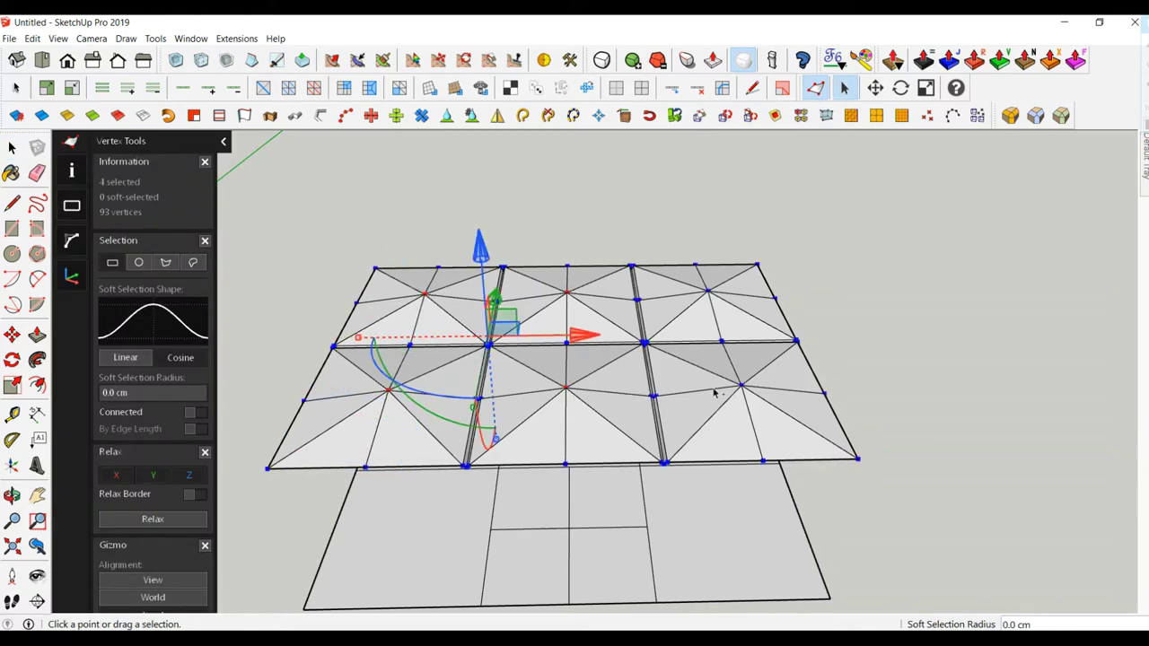
{"action": "left_click", "coordinate": [742, 384], "text": "shift"}
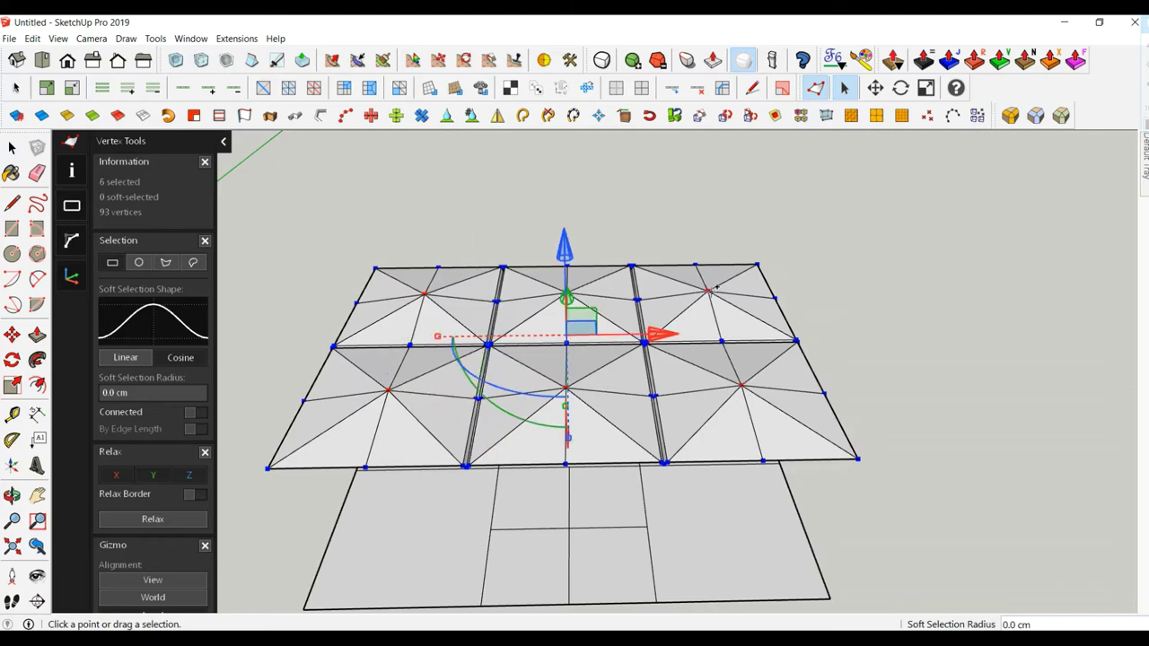
{"action": "middle_click_drag", "start_coordinate": [716, 288], "coordinate": [634, 322]}
{"action": "left_click_drag", "start_coordinate": [570, 252], "coordinate": [568, 248]}
{"action": "mouse_move", "coordinate": [444, 449]}
{"action": "middle_mouse_down"}
{"action": "mouse_move", "coordinate": [487, 389]}
{"action": "mouse_move", "coordinate": [487, 457]}
{"action": "mouse_move", "coordinate": [491, 445]}
{"action": "middle_mouse_up"}
{"action": "left_click", "coordinate": [13, 148]}
Zoom to the seams and, in Vertex Tools, select the vertices around the first seam crossing.
{"action": "middle_click_drag", "start_coordinate": [248, 260], "coordinate": [544, 447]}
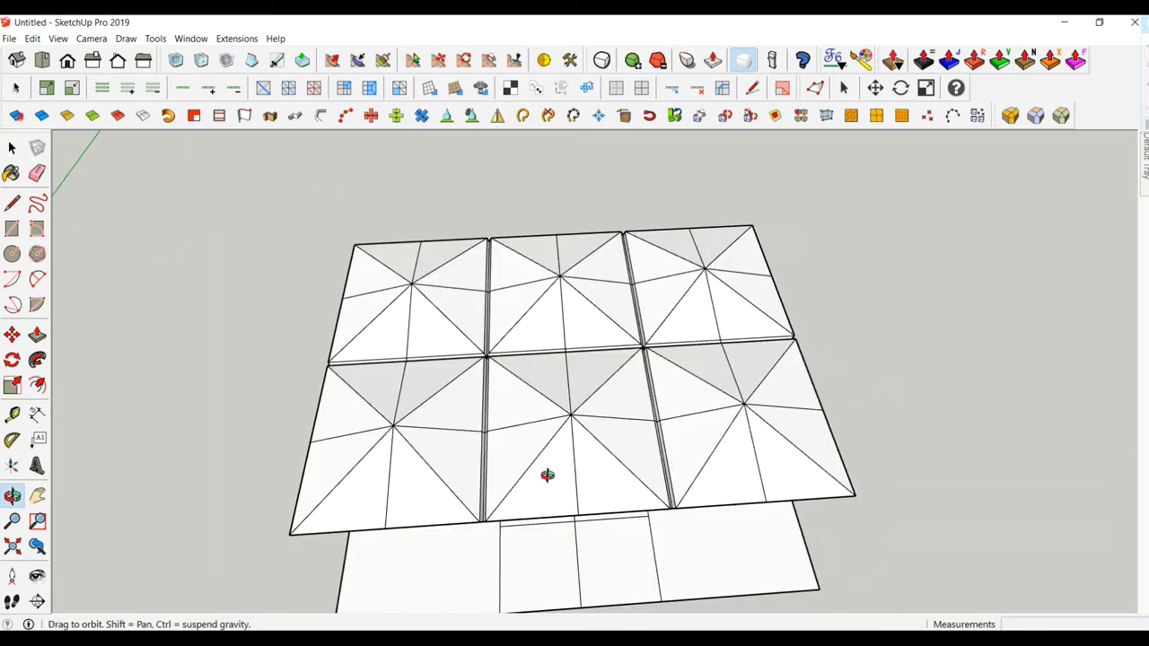
{"action": "scroll", "coordinate": [510, 359], "scroll_direction": "up", "scroll_amount": 3}
{"action": "scroll", "coordinate": [491, 341], "scroll_direction": "up", "scroll_amount": 3}
{"action": "mouse_move", "coordinate": [491, 341]}
{"action": "middle_mouse_down"}
{"action": "mouse_move", "coordinate": [392, 461]}
{"action": "mouse_move", "coordinate": [470, 335]}
{"action": "mouse_move", "coordinate": [495, 392]}
{"action": "mouse_move", "coordinate": [418, 374]}
{"action": "middle_mouse_up"}
{"action": "scroll", "coordinate": [470, 336], "scroll_direction": "up", "scroll_amount": 2}
{"action": "scroll", "coordinate": [490, 386], "scroll_direction": "up", "scroll_amount": 2}
{"action": "scroll", "coordinate": [415, 368], "scroll_direction": "up", "scroll_amount": 3}
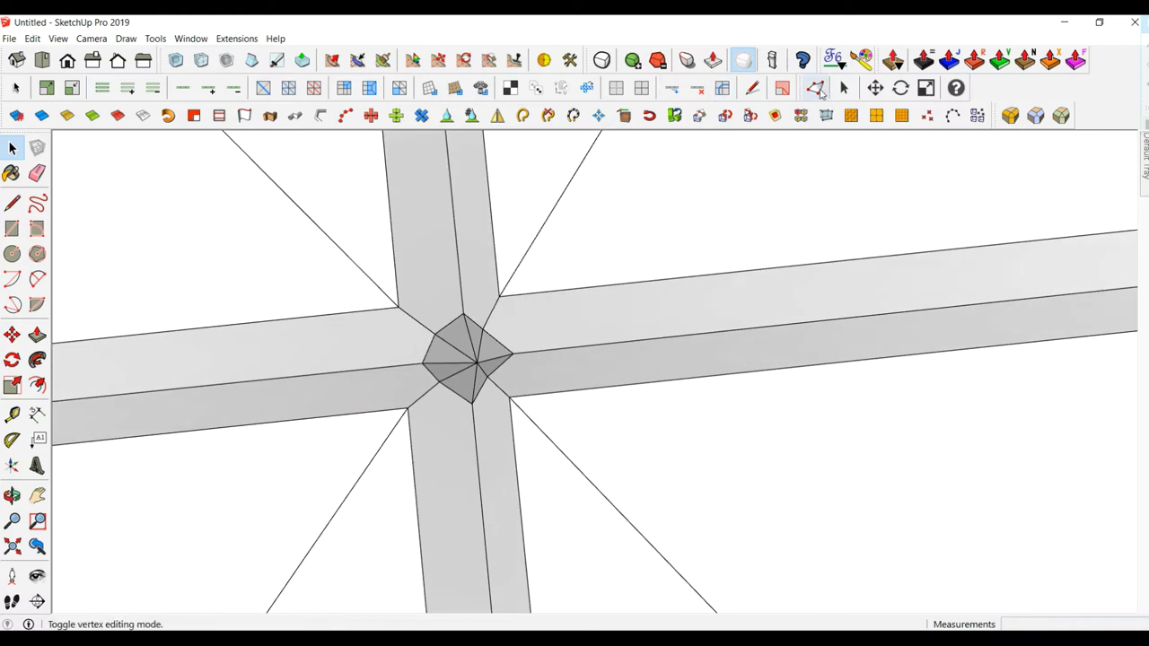
{"action": "left_click", "coordinate": [815, 87]}
{"action": "scroll", "coordinate": [448, 359], "scroll_direction": "up", "scroll_amount": 1}
{"action": "scroll", "coordinate": [415, 306], "scroll_direction": "up", "scroll_amount": 1}
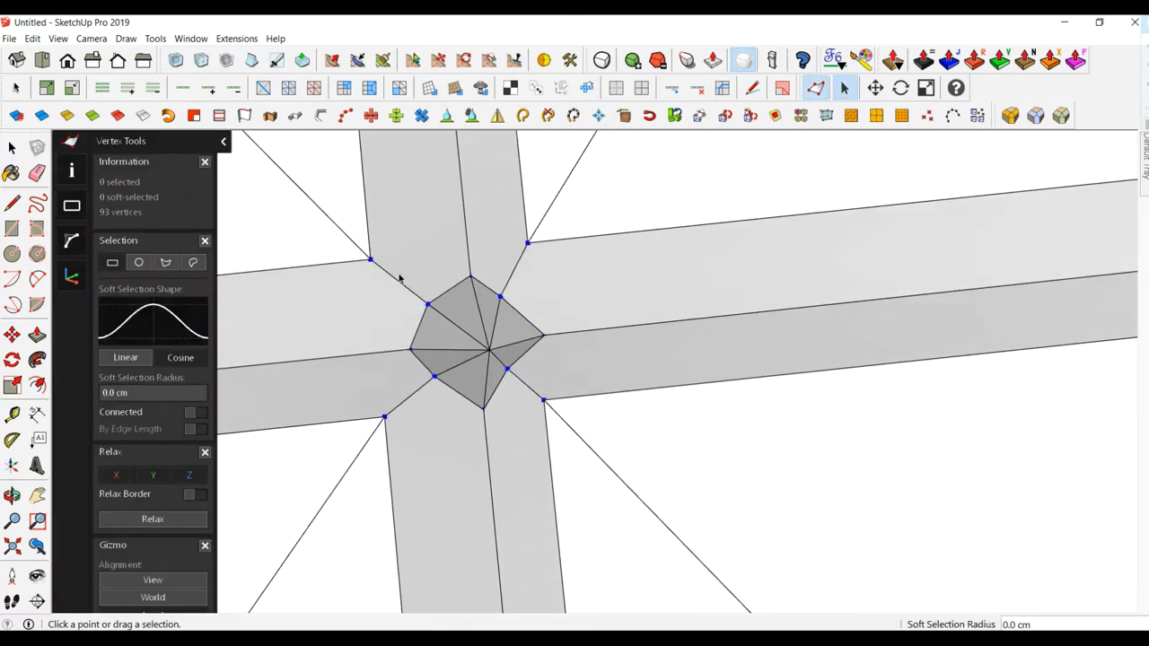
{"action": "left_click_drag", "start_coordinate": [382, 263], "coordinate": [558, 387]}
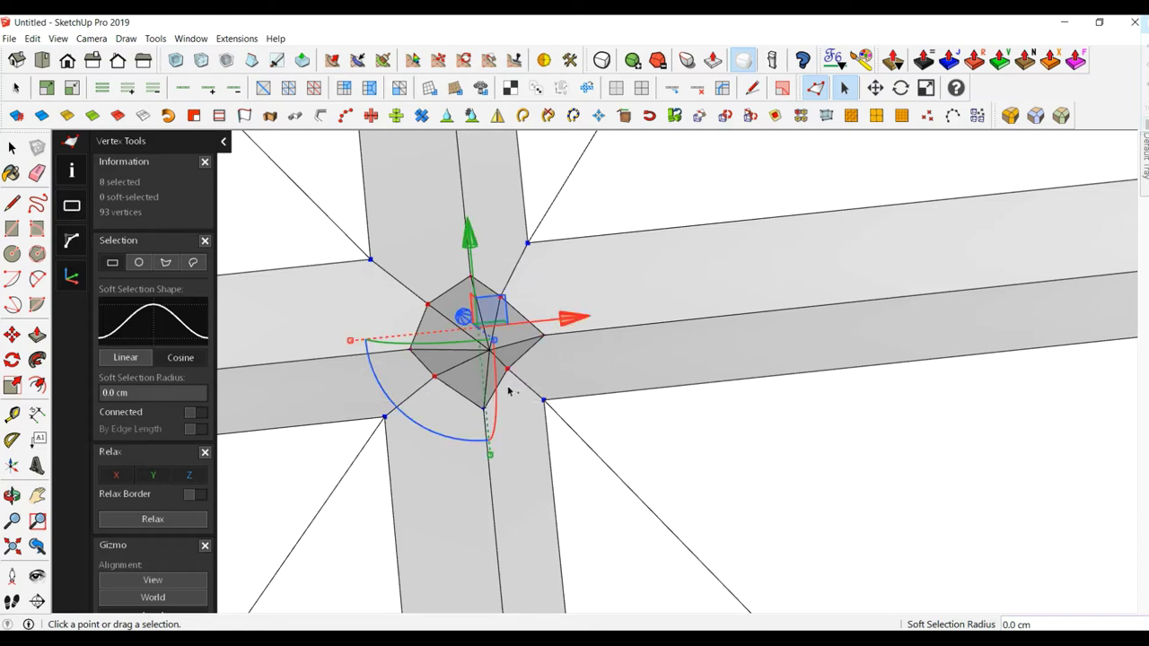
{"action": "left_click_drag", "start_coordinate": [499, 441], "coordinate": [500, 438]}
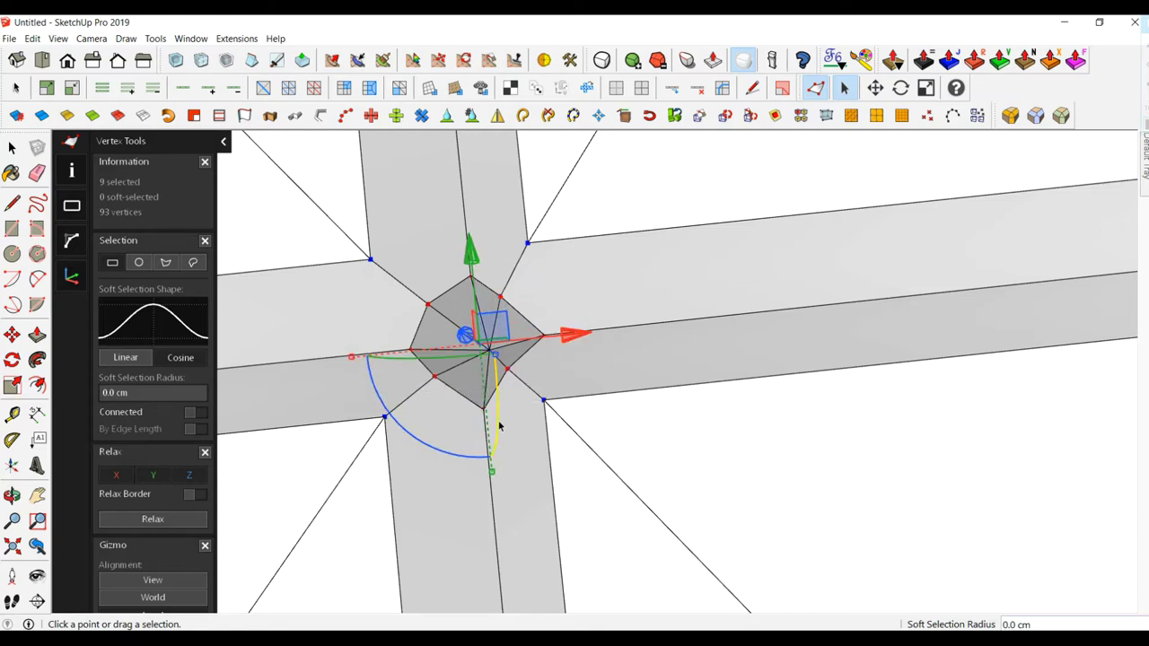
Add the vertices at another seam crossing to the selection.
{"action": "scroll", "coordinate": [530, 413], "scroll_direction": "down", "scroll_amount": 3}
{"action": "scroll", "coordinate": [567, 393], "scroll_direction": "down", "scroll_amount": 2}
{"action": "scroll", "coordinate": [951, 405], "scroll_direction": "down", "scroll_amount": 3}
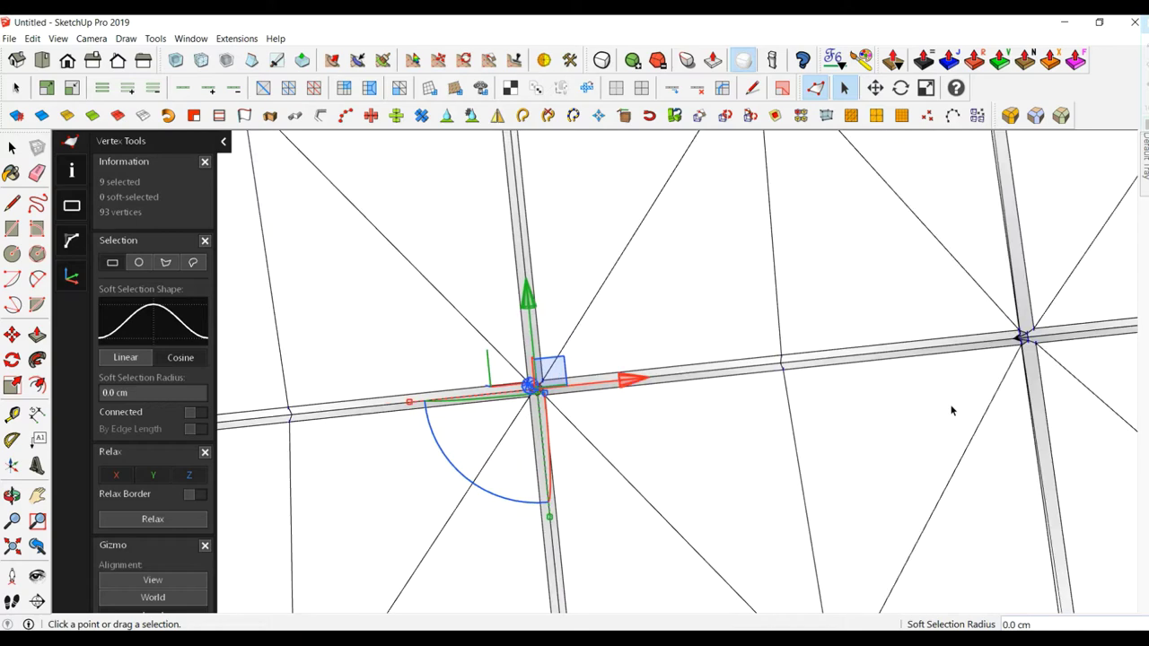
{"action": "mouse_move", "coordinate": [952, 405]}
{"action": "middle_mouse_down"}
{"action": "mouse_move", "coordinate": [611, 474]}
{"action": "mouse_move", "coordinate": [934, 410]}
{"action": "middle_mouse_up"}
{"action": "scroll", "coordinate": [872, 386], "scroll_direction": "up", "scroll_amount": 2}
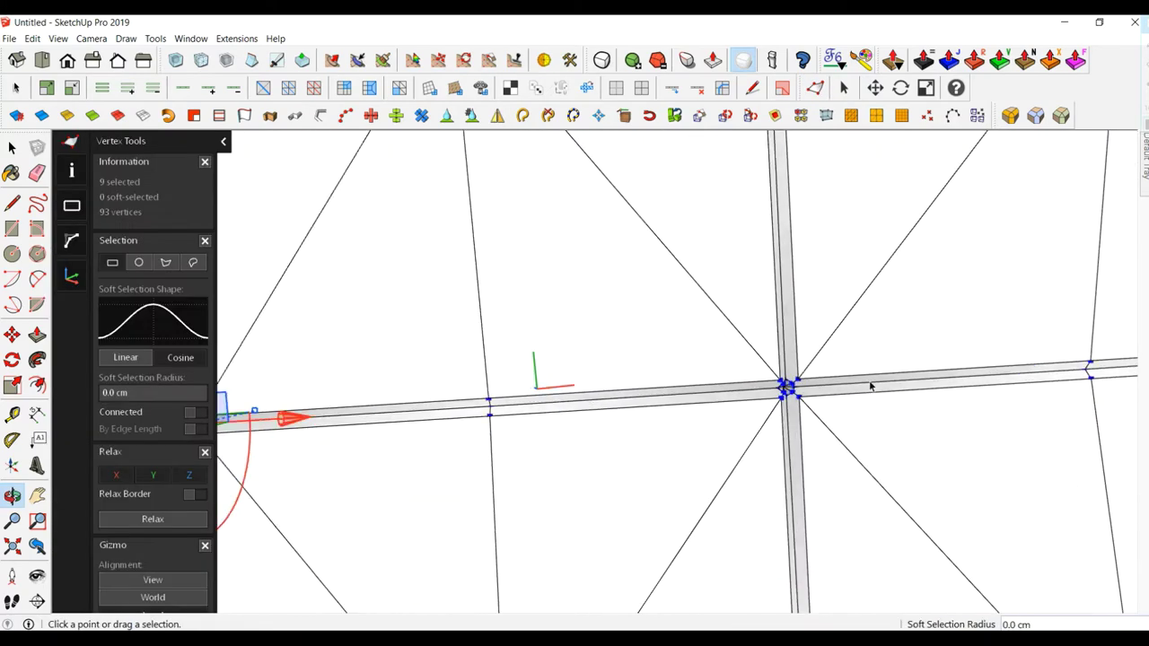
{"action": "scroll", "coordinate": [823, 369], "scroll_direction": "up", "scroll_amount": 2}
{"action": "scroll", "coordinate": [784, 436], "scroll_direction": "up", "scroll_amount": 3}
{"action": "mouse_move", "coordinate": [743, 422]}
{"action": "middle_mouse_down"}
{"action": "mouse_move", "coordinate": [698, 365]}
{"action": "mouse_move", "coordinate": [762, 410]}
{"action": "middle_mouse_up"}
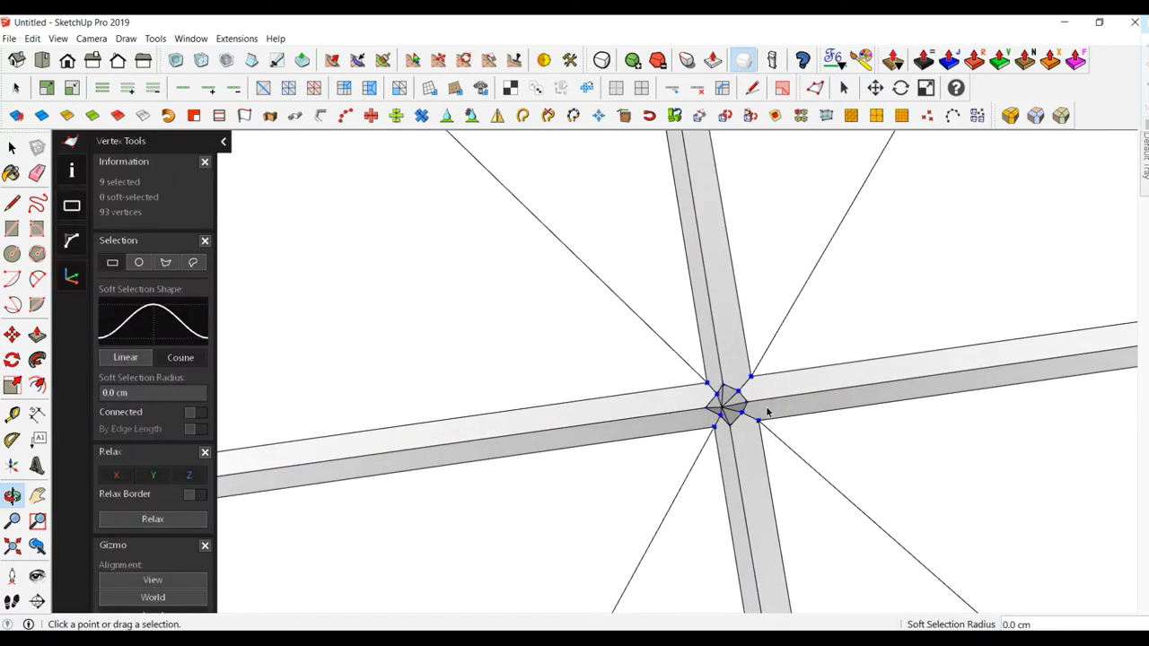
{"action": "scroll", "coordinate": [762, 399], "scroll_direction": "up", "scroll_amount": 1}
{"action": "scroll", "coordinate": [687, 403], "scroll_direction": "up", "scroll_amount": 2}
{"action": "scroll", "coordinate": [682, 401], "scroll_direction": "up", "scroll_amount": 2}
{"action": "scroll", "coordinate": [682, 402], "scroll_direction": "up", "scroll_amount": 2}
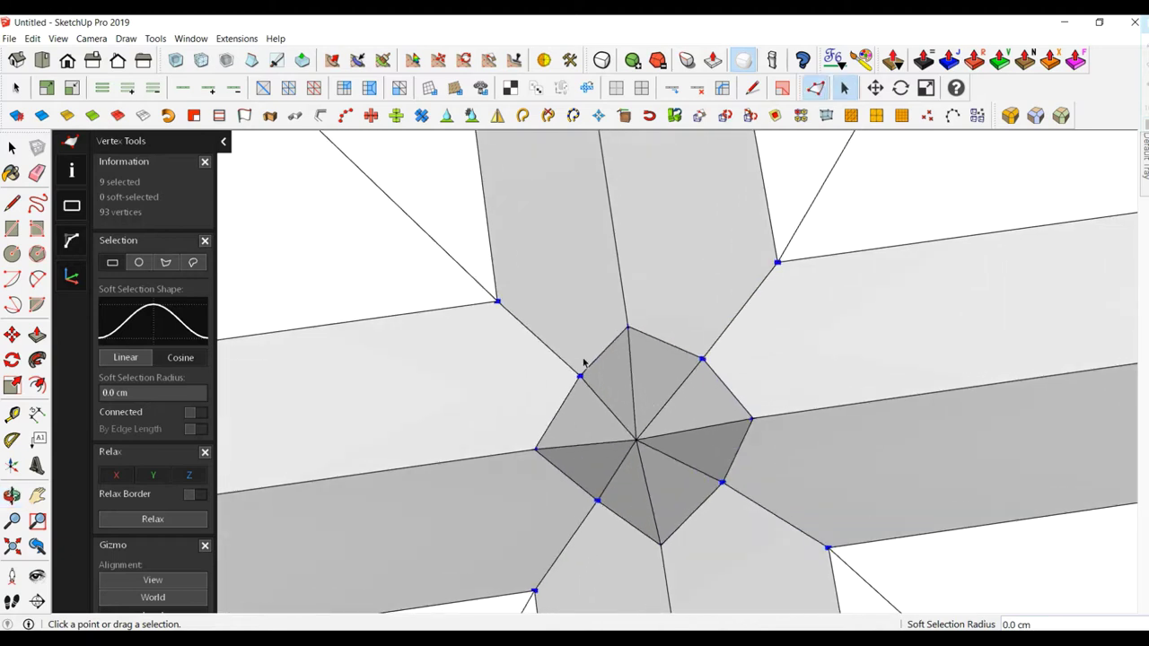
{"action": "left_click_drag", "start_coordinate": [520, 315], "coordinate": [766, 574]}
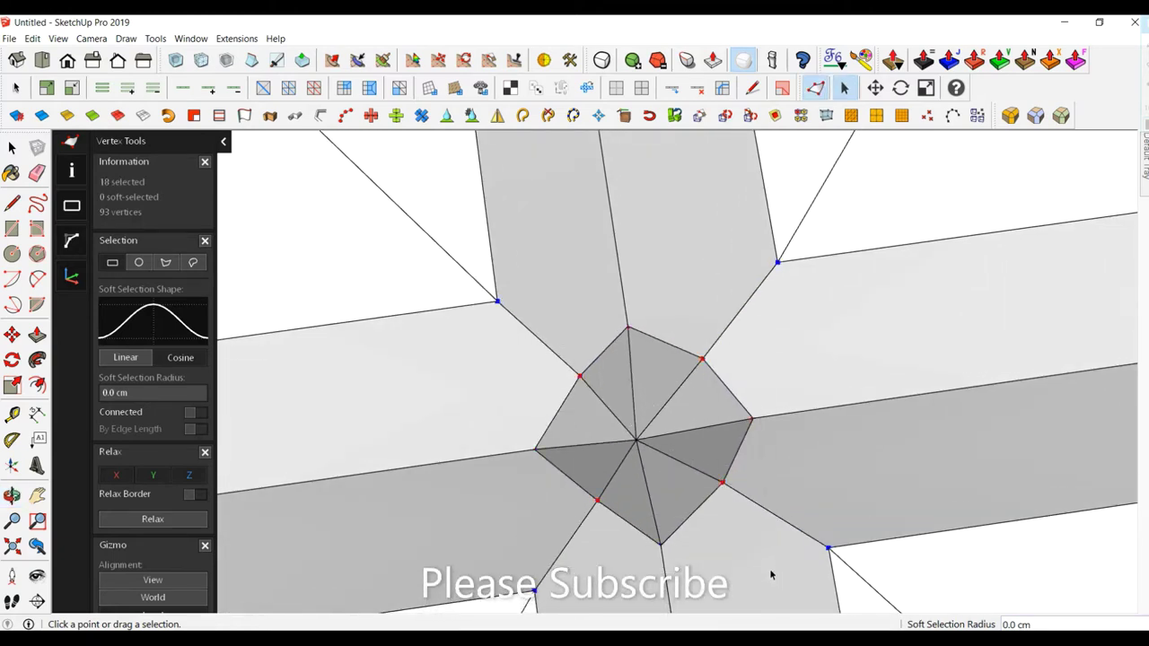
Move the selected seam-crossing vertices about 0.5 cm vertically with the Z arrow.
{"action": "scroll", "coordinate": [718, 481], "scroll_direction": "down", "scroll_amount": 1}
{"action": "scroll", "coordinate": [715, 478], "scroll_direction": "down", "scroll_amount": 1}
{"action": "scroll", "coordinate": [715, 477], "scroll_direction": "down", "scroll_amount": 1}
{"action": "scroll", "coordinate": [709, 468], "scroll_direction": "down", "scroll_amount": 1}
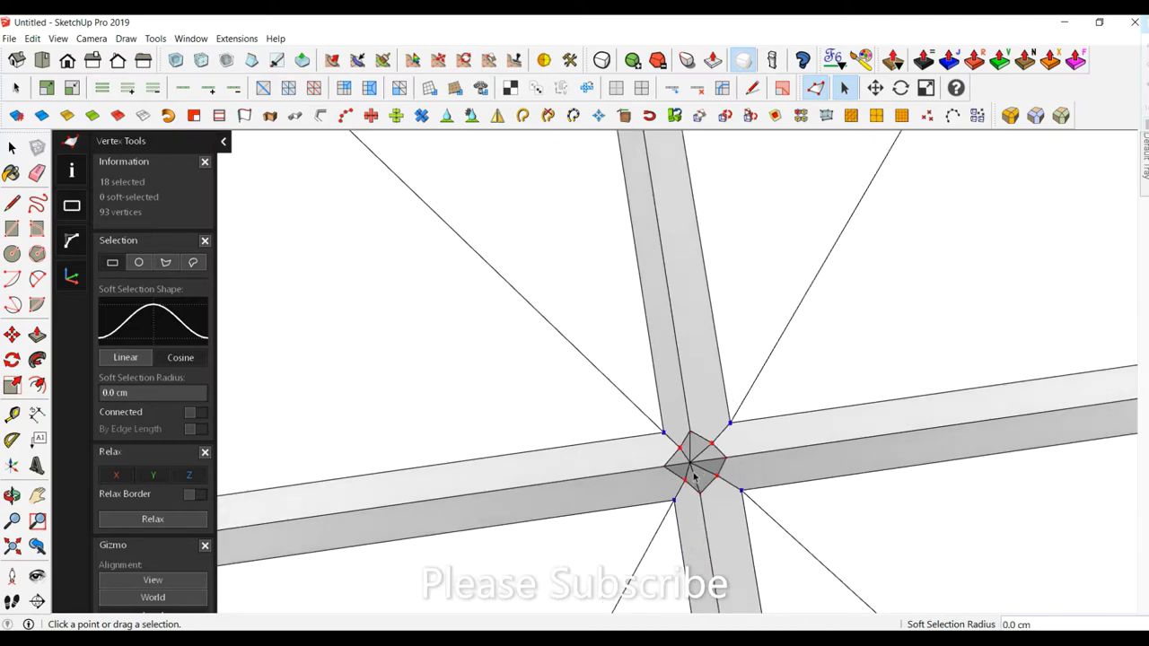
{"action": "scroll", "coordinate": [700, 457], "scroll_direction": "down", "scroll_amount": 1}
{"action": "scroll", "coordinate": [693, 446], "scroll_direction": "down", "scroll_amount": 1}
{"action": "scroll", "coordinate": [693, 446], "scroll_direction": "down", "scroll_amount": 2}
{"action": "scroll", "coordinate": [709, 485], "scroll_direction": "down", "scroll_amount": 2}
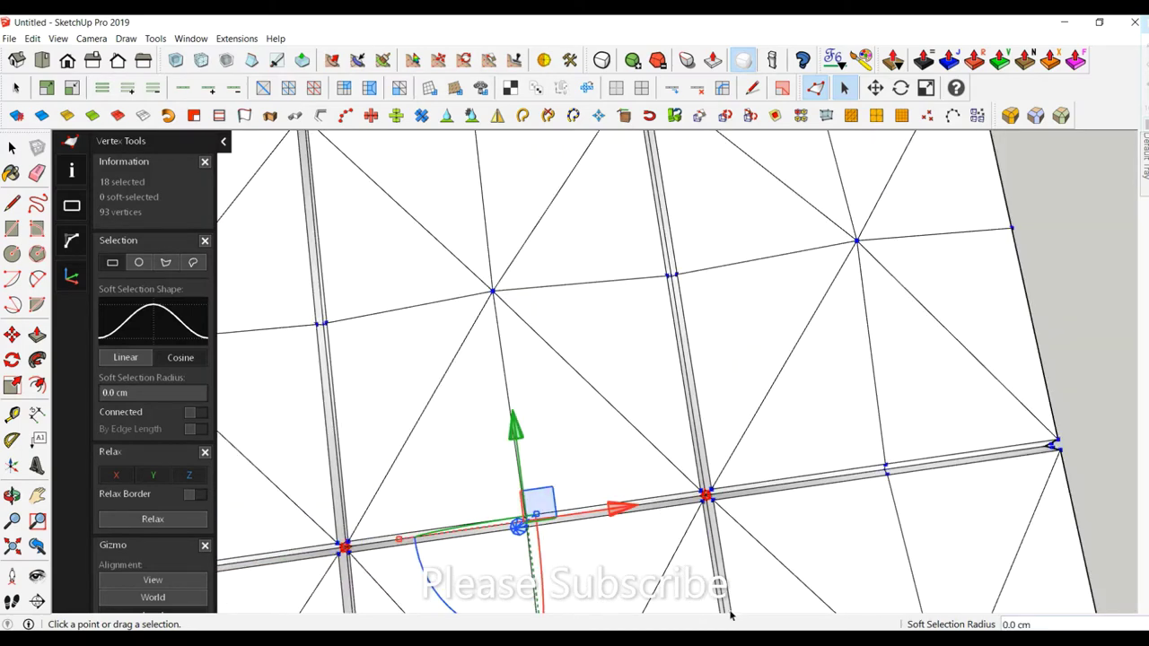
{"action": "mouse_move", "coordinate": [727, 610]}
{"action": "middle_mouse_down"}
{"action": "mouse_move", "coordinate": [582, 361]}
{"action": "mouse_move", "coordinate": [576, 284]}
{"action": "middle_mouse_up"}
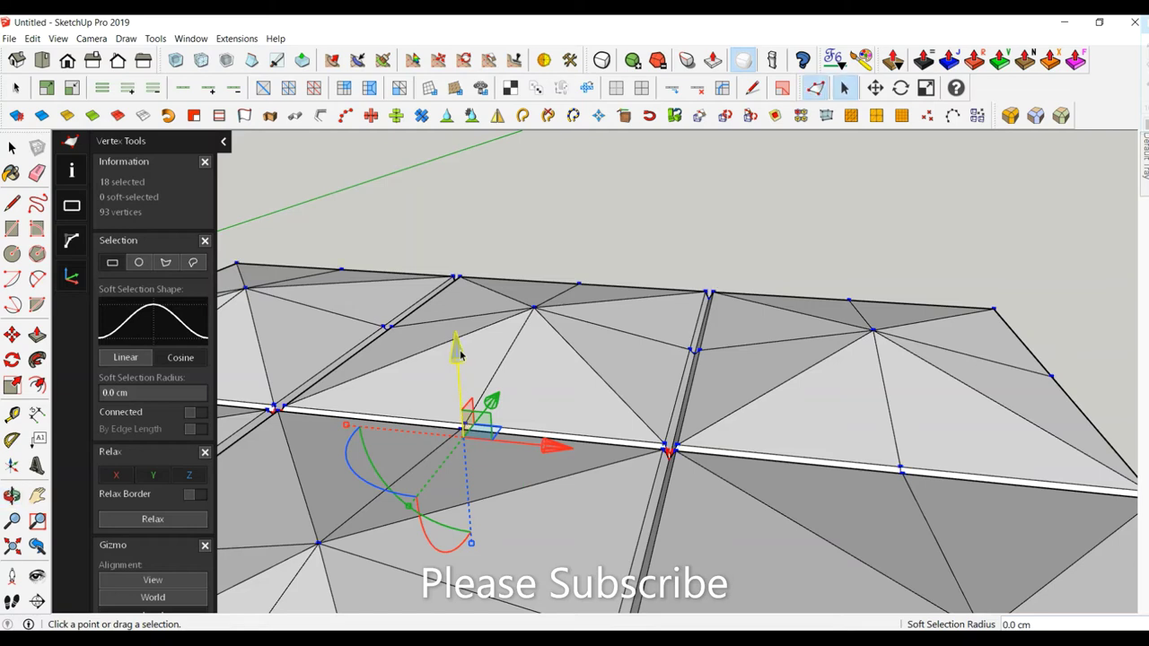
{"action": "left_click_drag", "start_coordinate": [458, 351], "coordinate": [459, 363]}
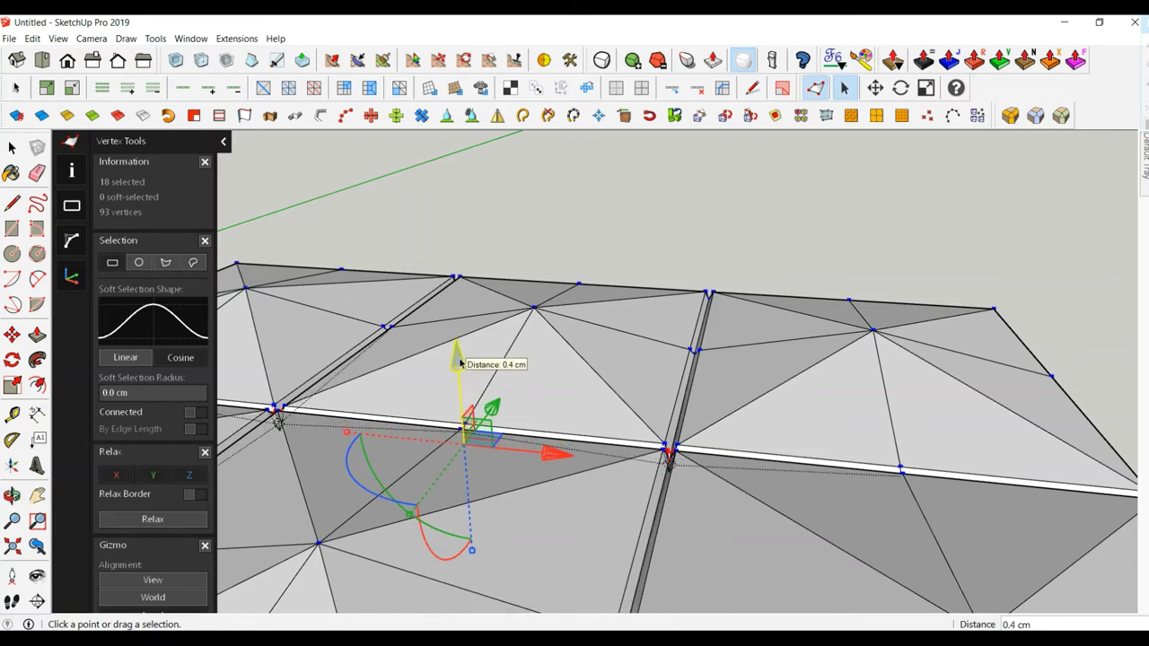
{"action": "left_click_drag", "start_coordinate": [458, 362], "coordinate": [463, 364]}
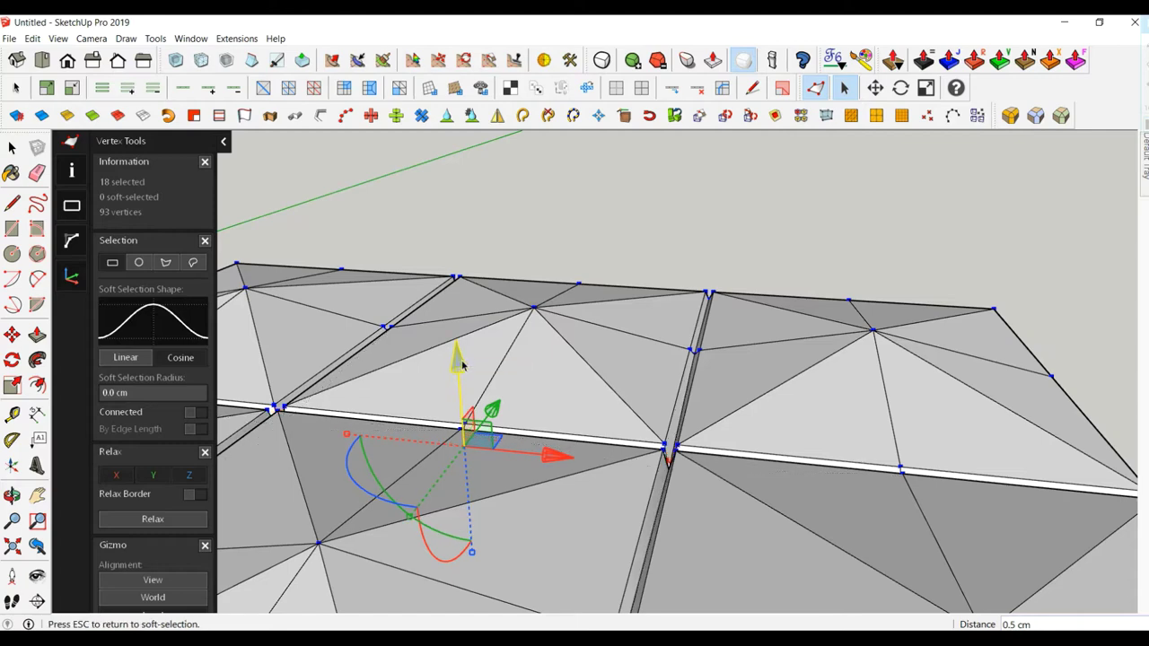
Select the whole connected cushion mesh and make it a group.
{"action": "scroll", "coordinate": [553, 308], "scroll_direction": "down", "scroll_amount": 5}
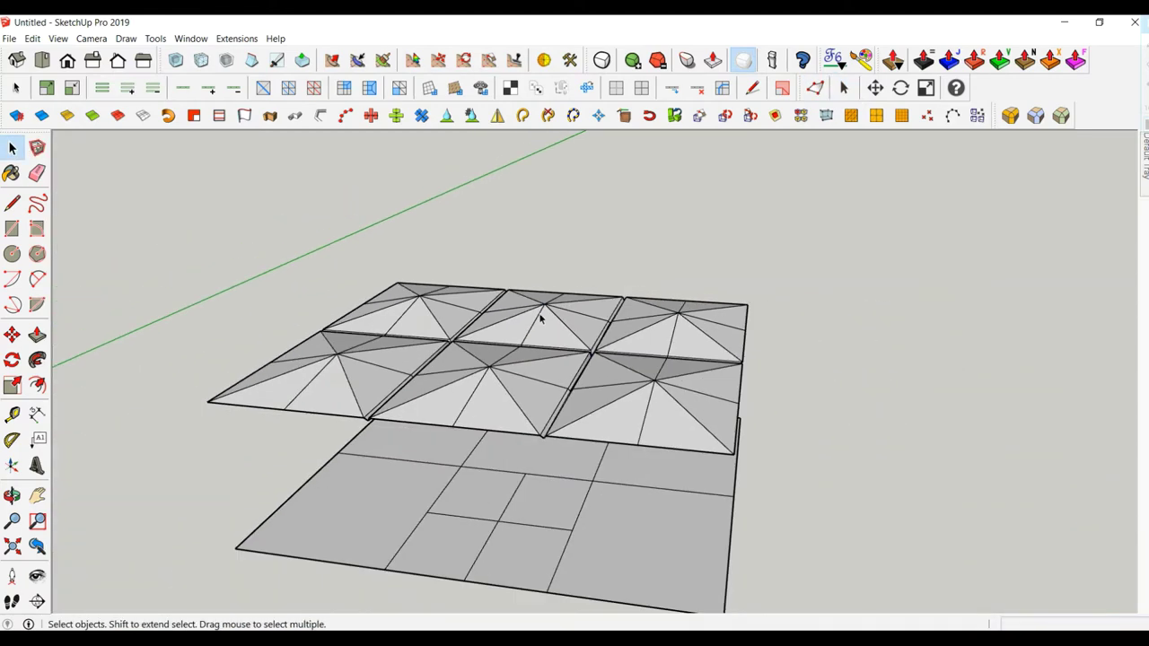
{"action": "mouse_move", "coordinate": [541, 321]}
{"action": "middle_mouse_down"}
{"action": "mouse_move", "coordinate": [536, 136]}
{"action": "mouse_move", "coordinate": [689, 181]}
{"action": "mouse_move", "coordinate": [778, 179]}
{"action": "mouse_move", "coordinate": [655, 407]}
{"action": "middle_mouse_up"}
{"action": "scroll", "coordinate": [655, 407], "scroll_direction": "up", "scroll_amount": 3}
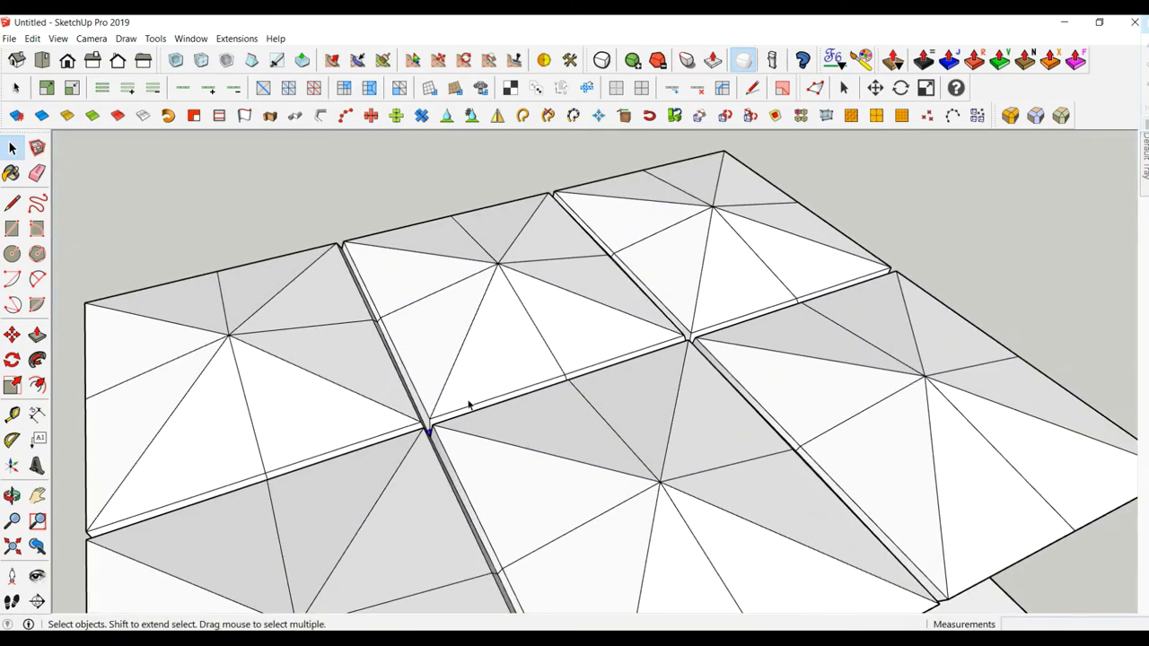
{"action": "scroll", "coordinate": [469, 403], "scroll_direction": "up", "scroll_amount": 2}
{"action": "scroll", "coordinate": [436, 436], "scroll_direction": "up", "scroll_amount": 2}
{"action": "mouse_move", "coordinate": [437, 437]}
{"action": "middle_mouse_down"}
{"action": "mouse_move", "coordinate": [420, 560]}
{"action": "mouse_move", "coordinate": [379, 605]}
{"action": "mouse_move", "coordinate": [521, 325]}
{"action": "mouse_move", "coordinate": [423, 151]}
{"action": "mouse_move", "coordinate": [457, 254]}
{"action": "middle_mouse_up"}
{"action": "scroll", "coordinate": [521, 325], "scroll_direction": "down", "scroll_amount": 3}
{"action": "triple_click", "coordinate": [466, 273]}
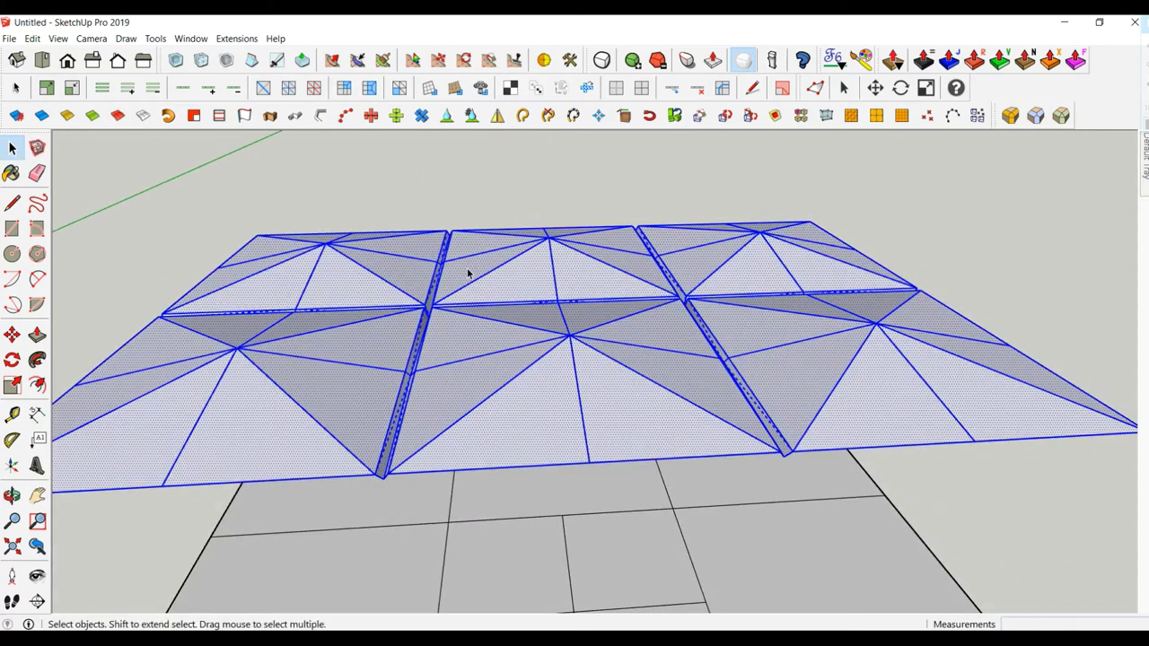
{"action": "right_click", "coordinate": [463, 269]}
{"action": "left_click", "coordinate": [539, 383]}
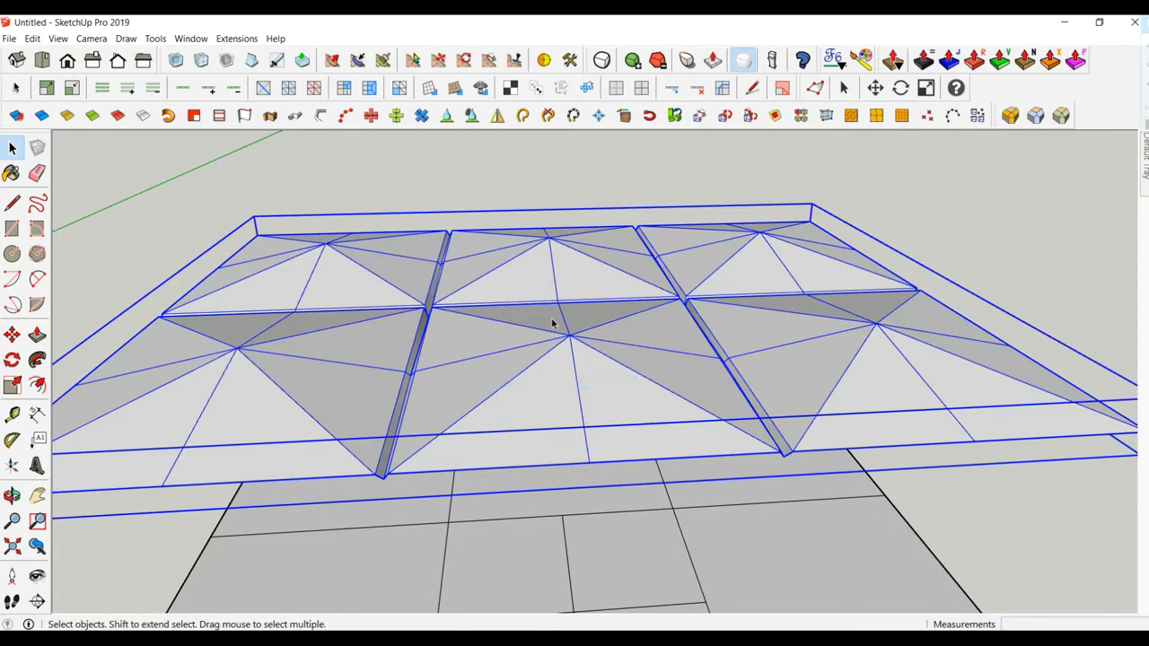
Preview the cushion as a smooth subdivided surface with edges hidden.
{"action": "left_click", "coordinate": [601, 60]}
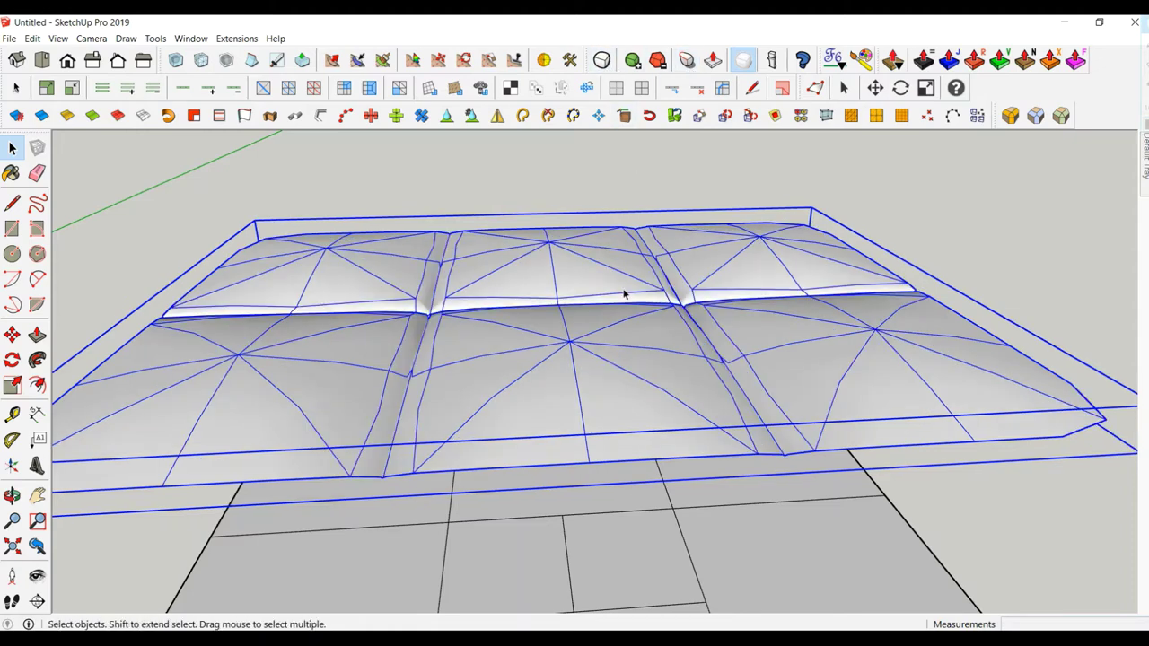
{"action": "middle_click_drag", "start_coordinate": [624, 294], "coordinate": [646, 254]}
{"action": "scroll", "coordinate": [646, 254], "scroll_direction": "down", "scroll_amount": 3}
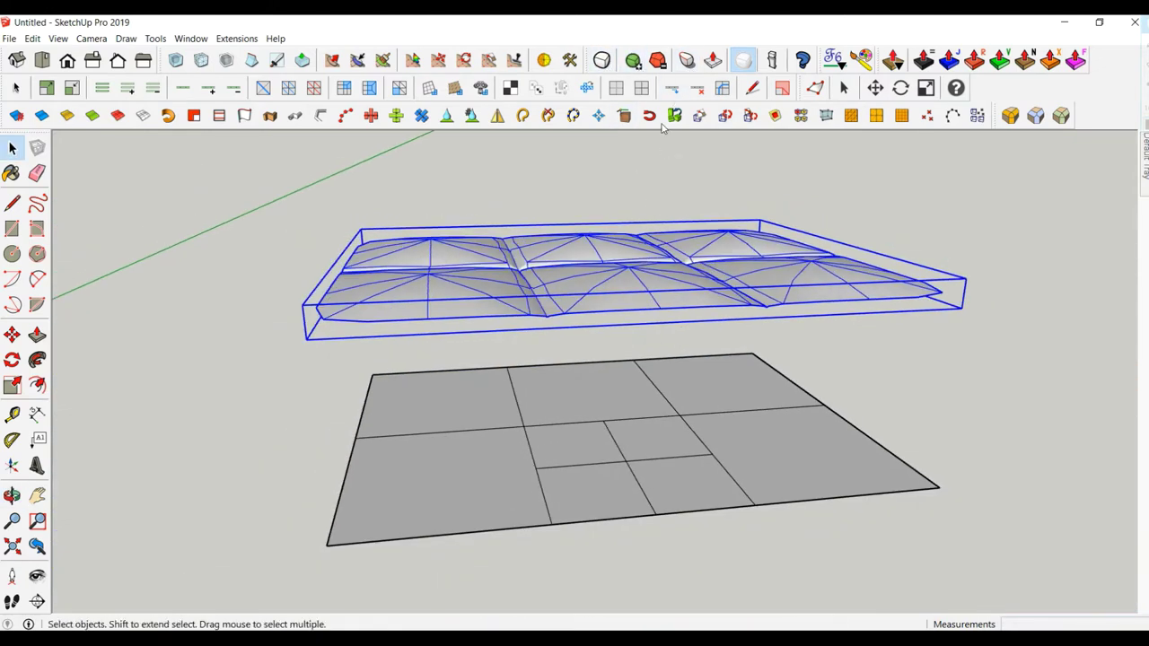
{"action": "left_click", "coordinate": [744, 63]}
{"action": "mouse_move", "coordinate": [649, 347]}
{"action": "middle_mouse_down"}
{"action": "mouse_move", "coordinate": [819, 215]}
{"action": "mouse_move", "coordinate": [570, 328]}
{"action": "mouse_move", "coordinate": [634, 295]}
{"action": "mouse_move", "coordinate": [631, 464]}
{"action": "mouse_move", "coordinate": [692, 482]}
{"action": "mouse_move", "coordinate": [684, 278]}
{"action": "mouse_move", "coordinate": [638, 326]}
{"action": "mouse_move", "coordinate": [700, 165]}
{"action": "middle_mouse_up"}
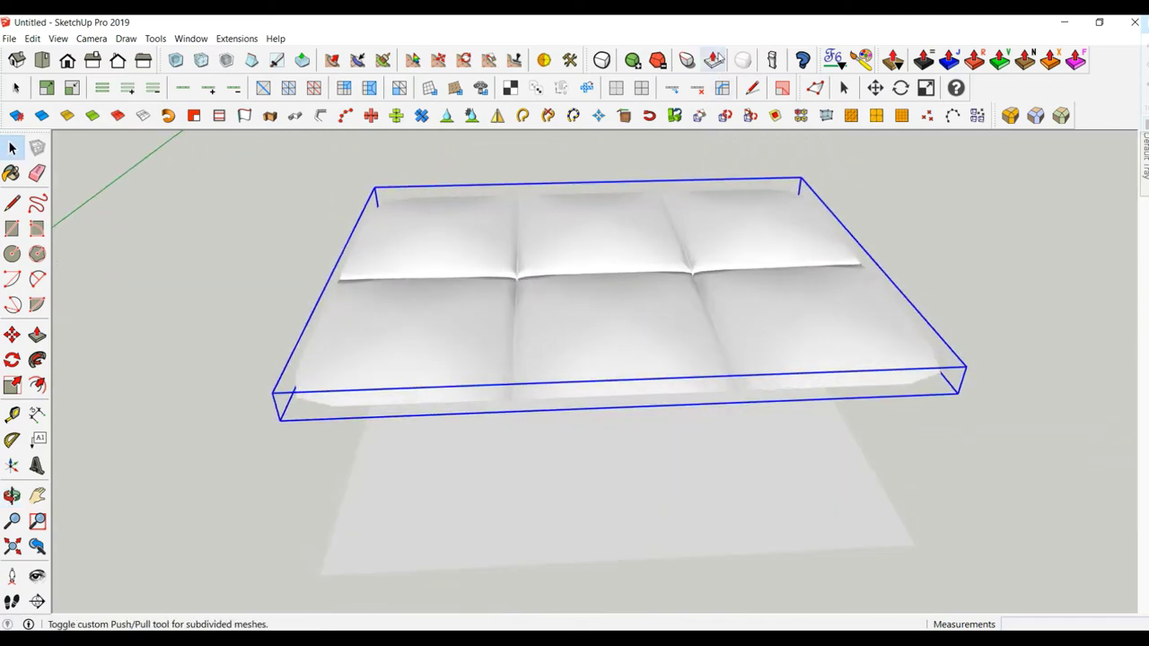
Restore the faceted control mesh with edges, then select the grid's bottom border edge.
{"action": "left_click", "coordinate": [716, 59]}
{"action": "left_click", "coordinate": [743, 60]}
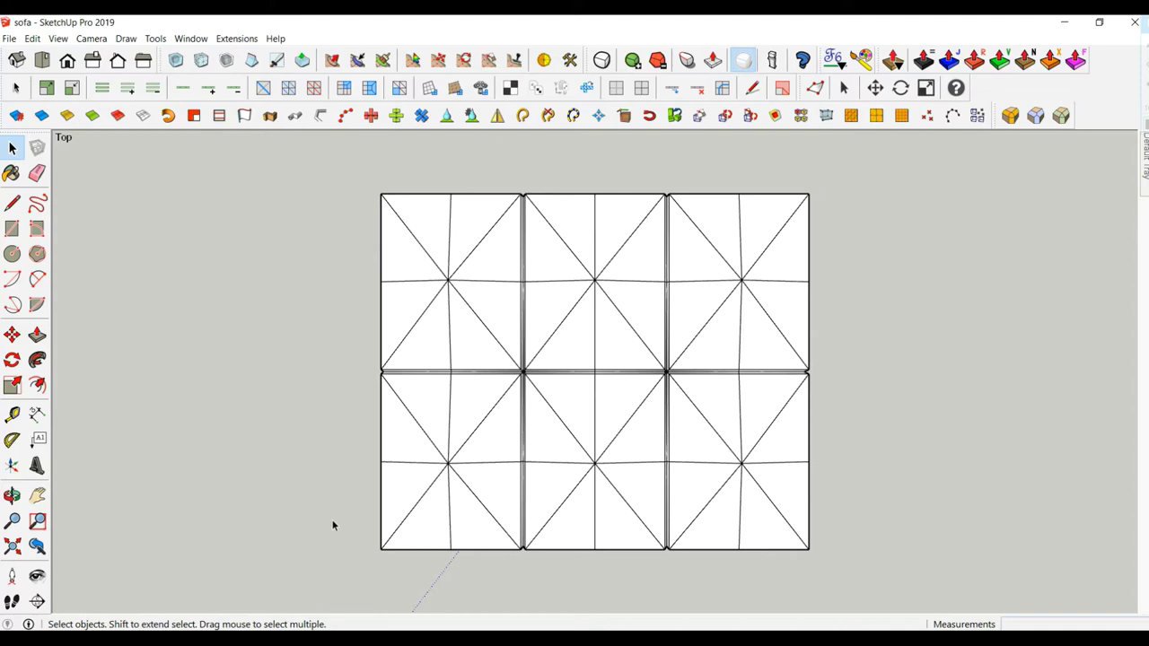
{"action": "mouse_move", "coordinate": [333, 525]}
{"action": "left_mouse_down"}
{"action": "mouse_move", "coordinate": [785, 586]}
{"action": "mouse_move", "coordinate": [867, 586]}
{"action": "left_mouse_up"}
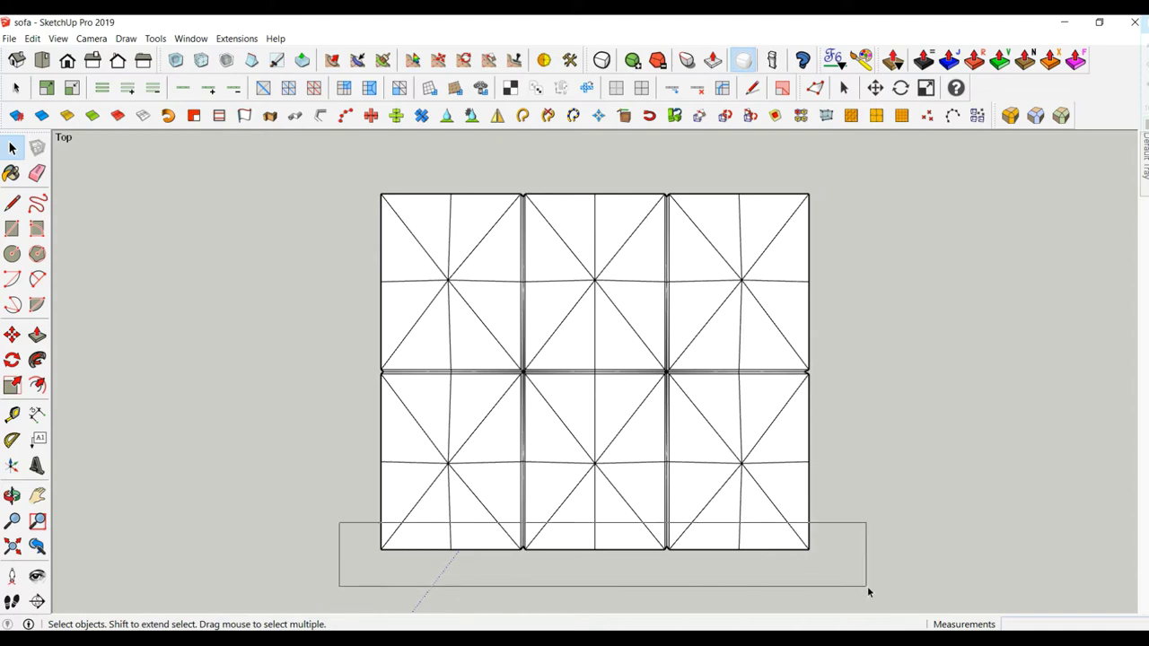
{"action": "scroll", "coordinate": [775, 586], "scroll_direction": "up", "scroll_amount": 2}
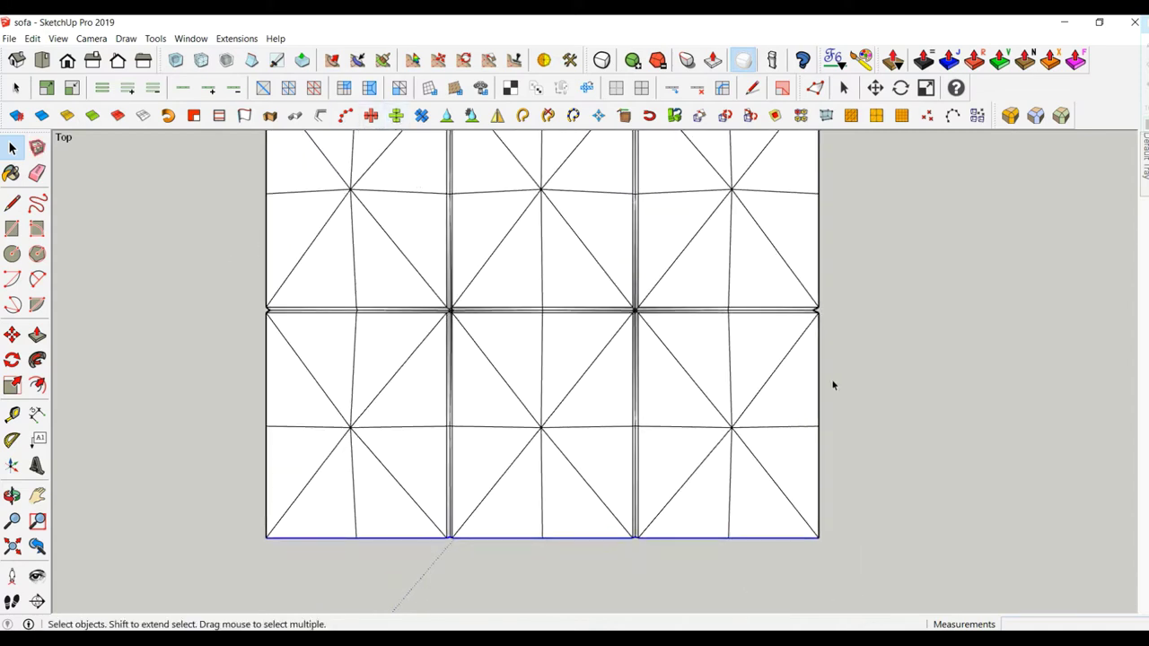
{"action": "mouse_move", "coordinate": [833, 385]}
{"action": "middle_mouse_down"}
{"action": "mouse_move", "coordinate": [580, 418]}
{"action": "mouse_move", "coordinate": [544, 359]}
{"action": "mouse_move", "coordinate": [728, 371]}
{"action": "mouse_move", "coordinate": [741, 465]}
{"action": "mouse_move", "coordinate": [805, 422]}
{"action": "mouse_move", "coordinate": [674, 353]}
{"action": "mouse_move", "coordinate": [568, 446]}
{"action": "middle_mouse_up"}
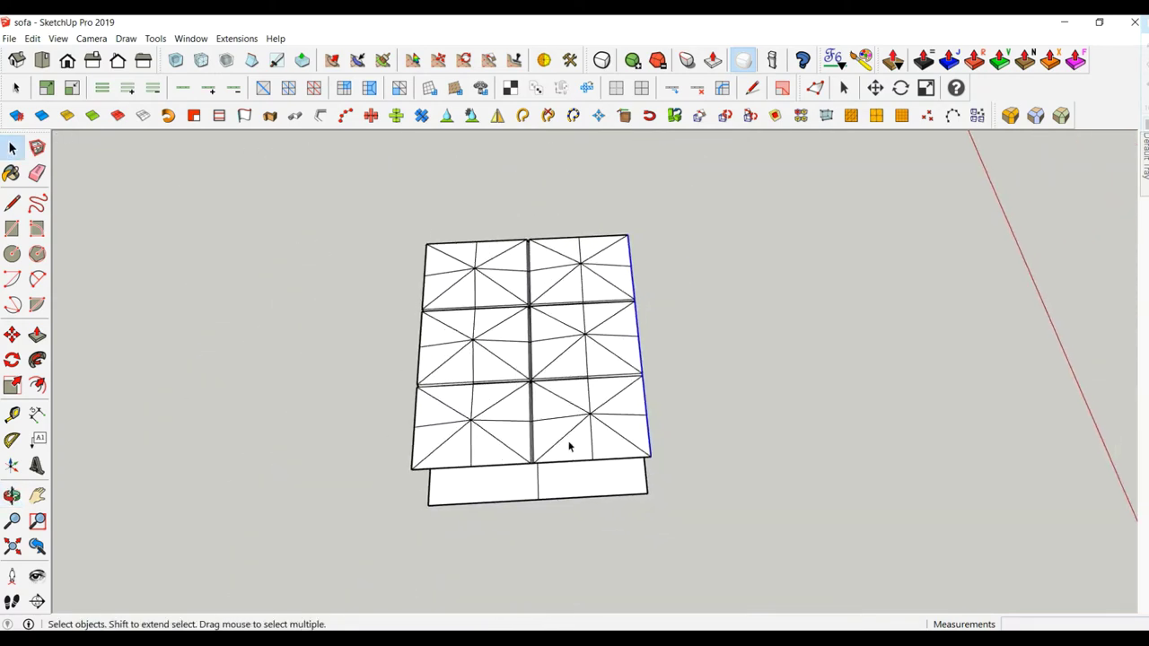
{"action": "scroll", "coordinate": [568, 446], "scroll_direction": "up", "scroll_amount": 3}
{"action": "left_click_drag", "start_coordinate": [304, 454], "coordinate": [790, 506]}
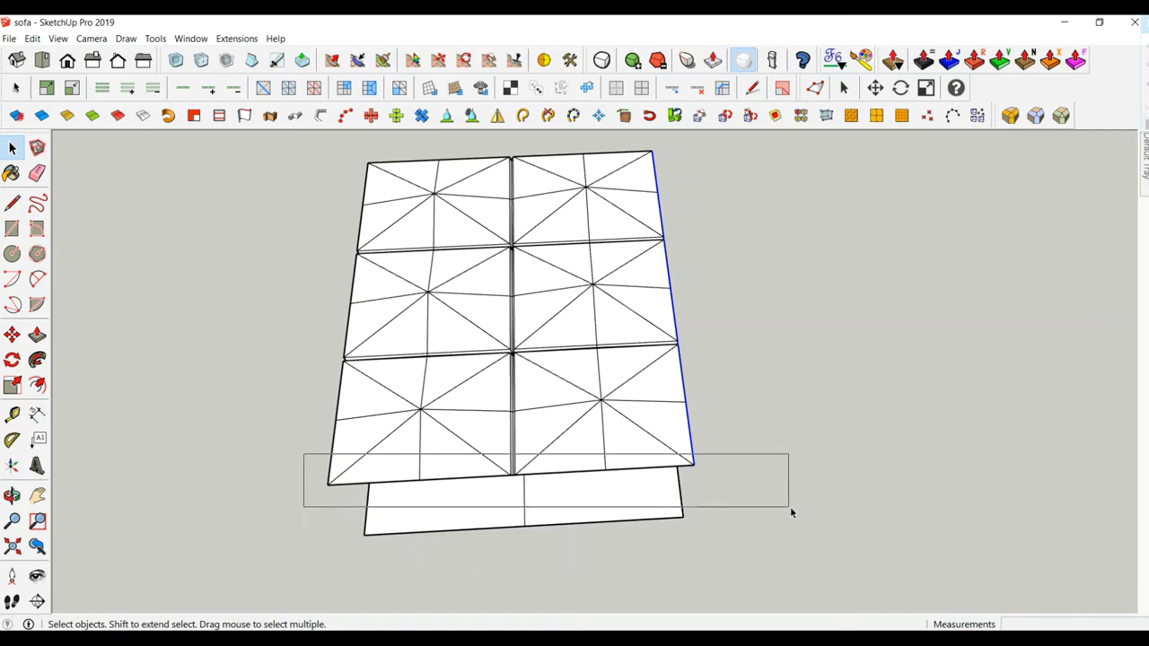
{"action": "left_click", "coordinate": [370, 115]}
{"action": "mouse_move", "coordinate": [517, 386]}
{"action": "middle_mouse_down"}
{"action": "mouse_move", "coordinate": [729, 382]}
{"action": "mouse_move", "coordinate": [454, 514]}
{"action": "middle_mouse_up"}
{"action": "left_click_drag", "start_coordinate": [397, 482], "coordinate": [802, 520]}
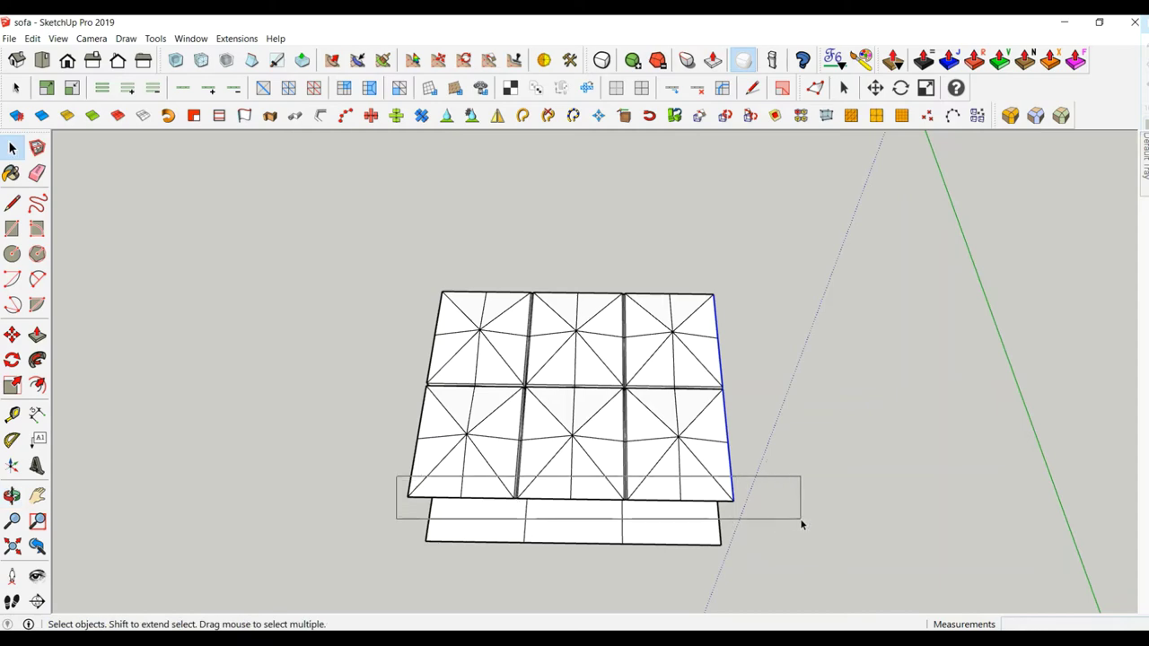
{"action": "scroll", "coordinate": [671, 529], "scroll_direction": "up", "scroll_amount": 3}
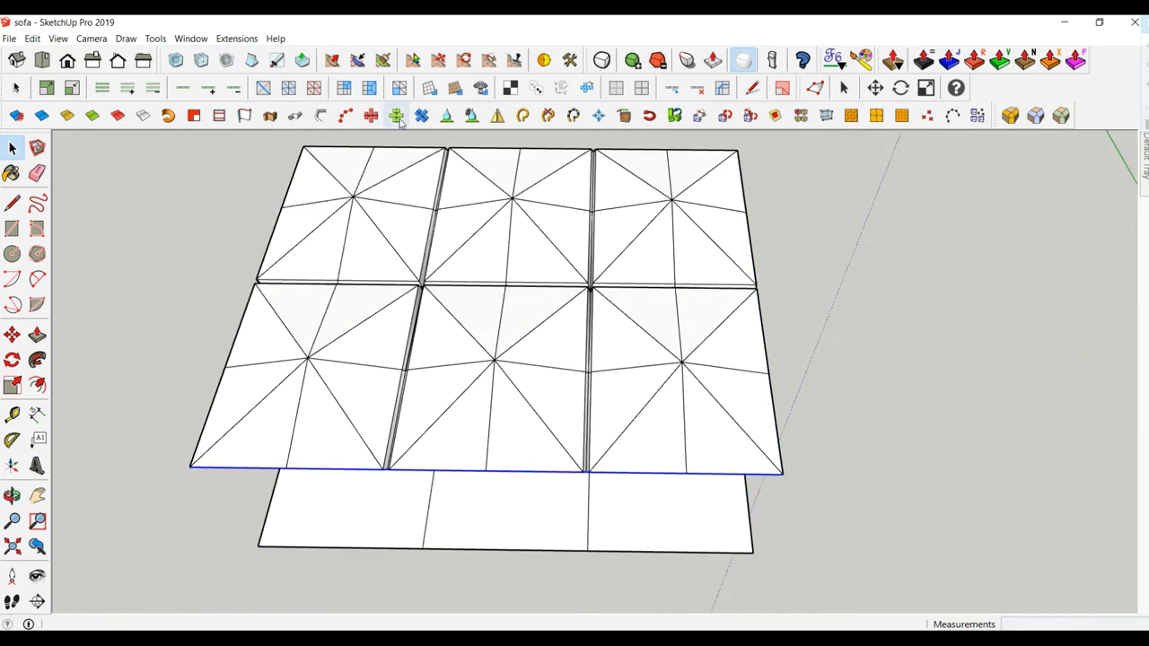
{"action": "mouse_move", "coordinate": [226, 380]}
{"action": "middle_mouse_down"}
{"action": "mouse_move", "coordinate": [548, 362]}
{"action": "mouse_move", "coordinate": [398, 488]}
{"action": "mouse_move", "coordinate": [474, 431]}
{"action": "mouse_move", "coordinate": [457, 559]}
{"action": "mouse_move", "coordinate": [465, 533]}
{"action": "middle_mouse_up"}
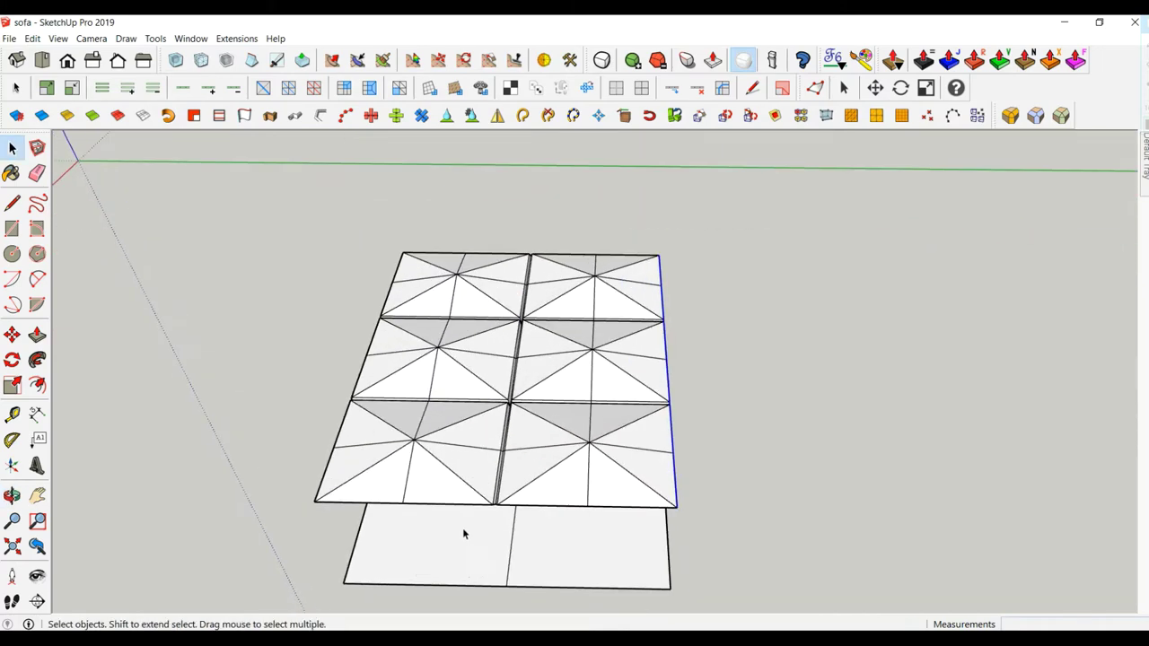
{"action": "left_click_drag", "start_coordinate": [297, 473], "coordinate": [788, 559]}
{"action": "mouse_move", "coordinate": [730, 555]}
{"action": "middle_mouse_down"}
{"action": "mouse_move", "coordinate": [708, 554]}
{"action": "mouse_move", "coordinate": [724, 565]}
{"action": "mouse_move", "coordinate": [557, 356]}
{"action": "middle_mouse_up"}
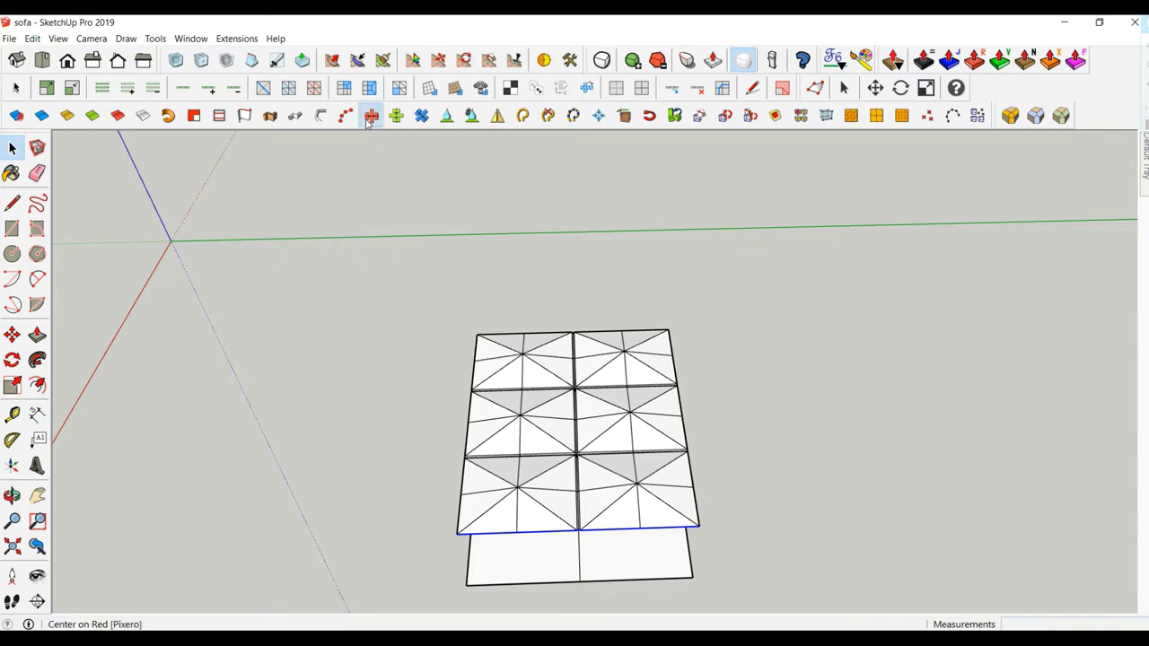
{"action": "mouse_move", "coordinate": [789, 449]}
{"action": "middle_mouse_down"}
{"action": "mouse_move", "coordinate": [511, 524]}
{"action": "mouse_move", "coordinate": [633, 512]}
{"action": "middle_mouse_up"}
{"action": "key", "text": "F2"}
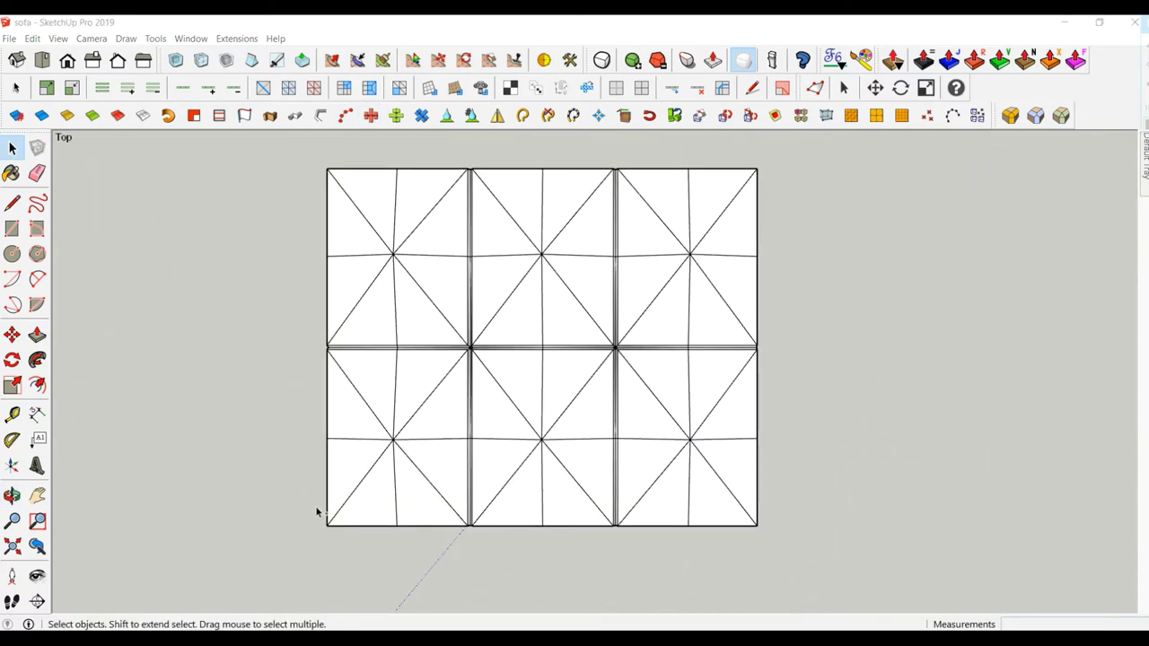
Window-select the bottom, right, top and left border edges of the cushion grid.
{"action": "left_click_drag", "start_coordinate": [316, 504], "coordinate": [794, 557]}
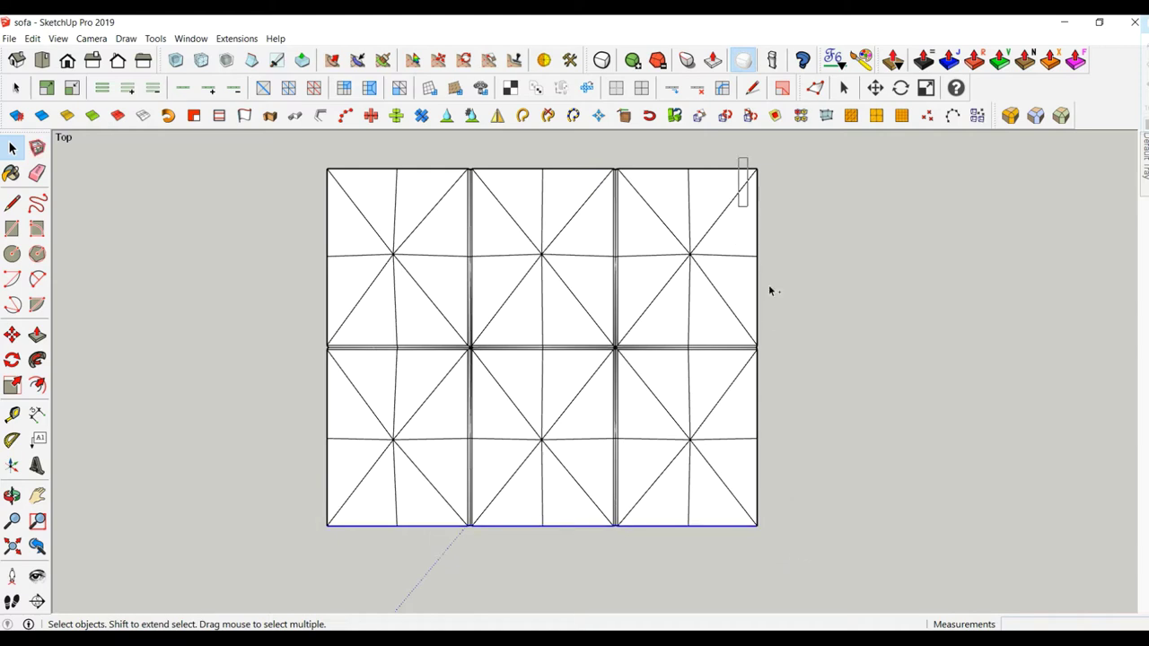
{"action": "left_click_drag", "start_coordinate": [770, 290], "coordinate": [851, 588], "text": "shift"}
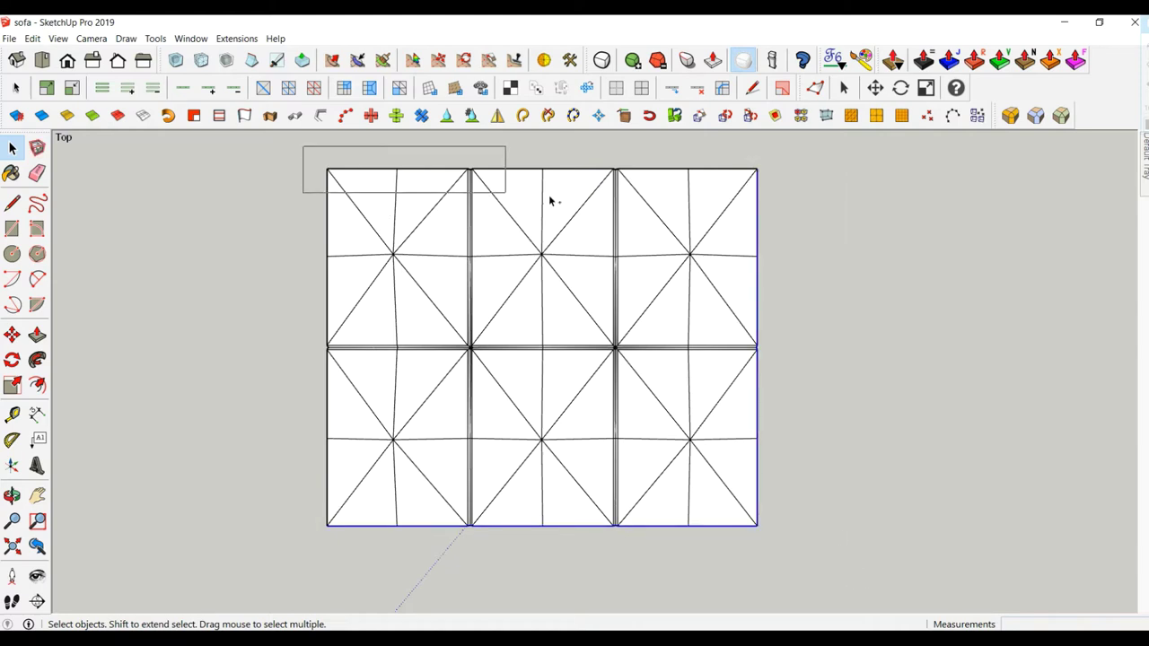
{"action": "left_click_drag", "start_coordinate": [303, 148], "coordinate": [789, 197], "text": "shift"}
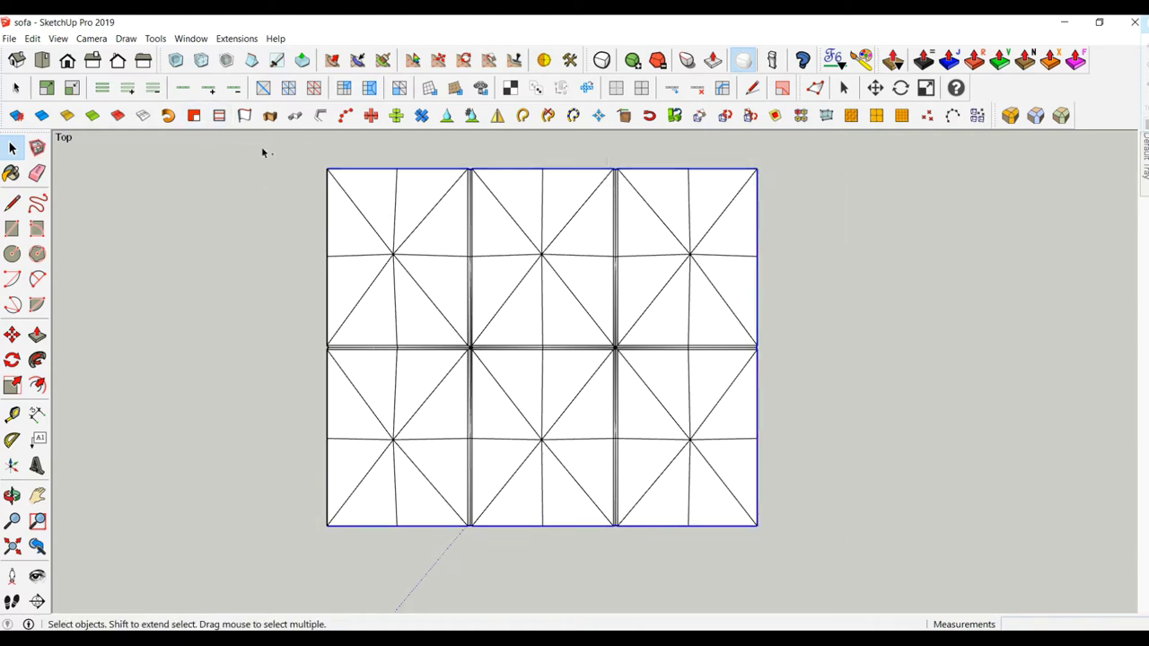
{"action": "left_click_drag", "start_coordinate": [262, 147], "coordinate": [363, 556], "text": "shift"}
Apply Pixero Center on Blue to the border edges and check the result from several angles.
{"action": "left_click", "coordinate": [421, 118]}
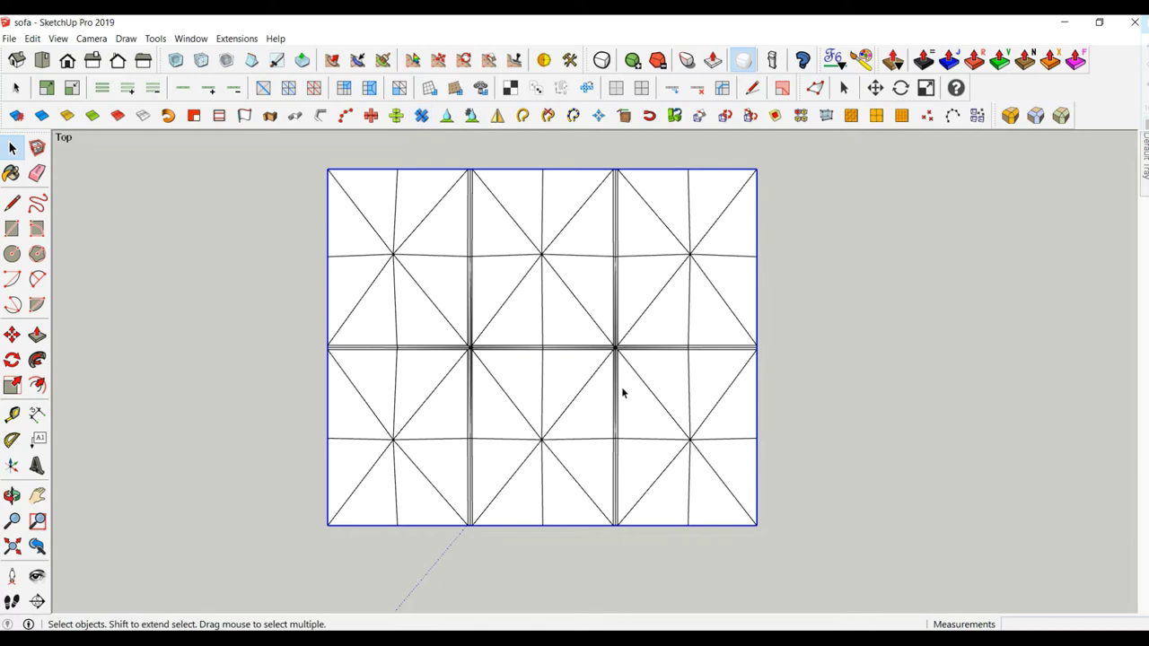
{"action": "middle_click_drag", "start_coordinate": [620, 390], "coordinate": [464, 378]}
{"action": "scroll", "coordinate": [752, 446], "scroll_direction": "up", "scroll_amount": 2}
{"action": "scroll", "coordinate": [738, 440], "scroll_direction": "up", "scroll_amount": 4}
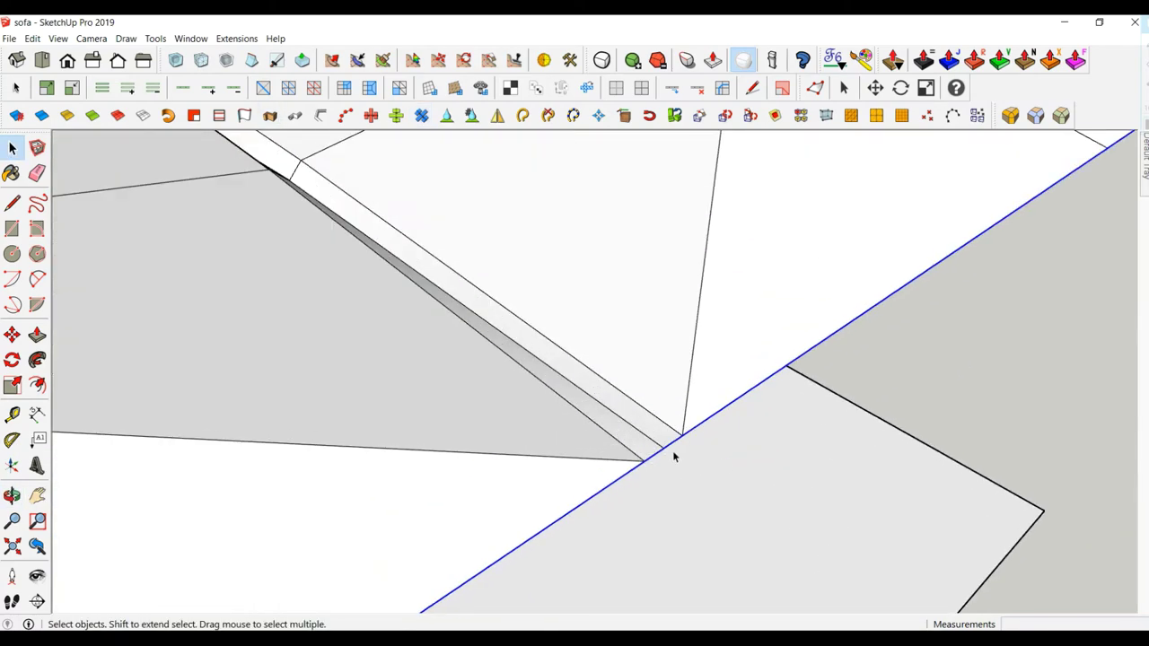
{"action": "scroll", "coordinate": [674, 457], "scroll_direction": "down", "scroll_amount": 2}
{"action": "middle_click_drag", "start_coordinate": [668, 453], "coordinate": [674, 460]}
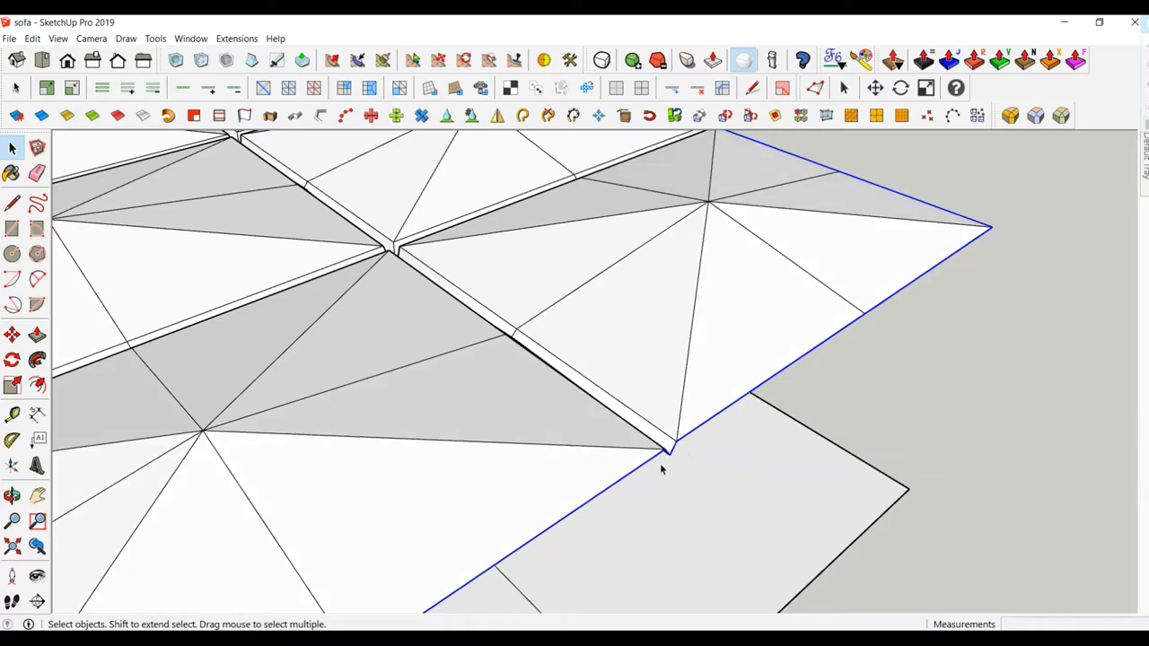
{"action": "left_click", "coordinate": [421, 116]}
{"action": "scroll", "coordinate": [513, 360], "scroll_direction": "down", "scroll_amount": 3}
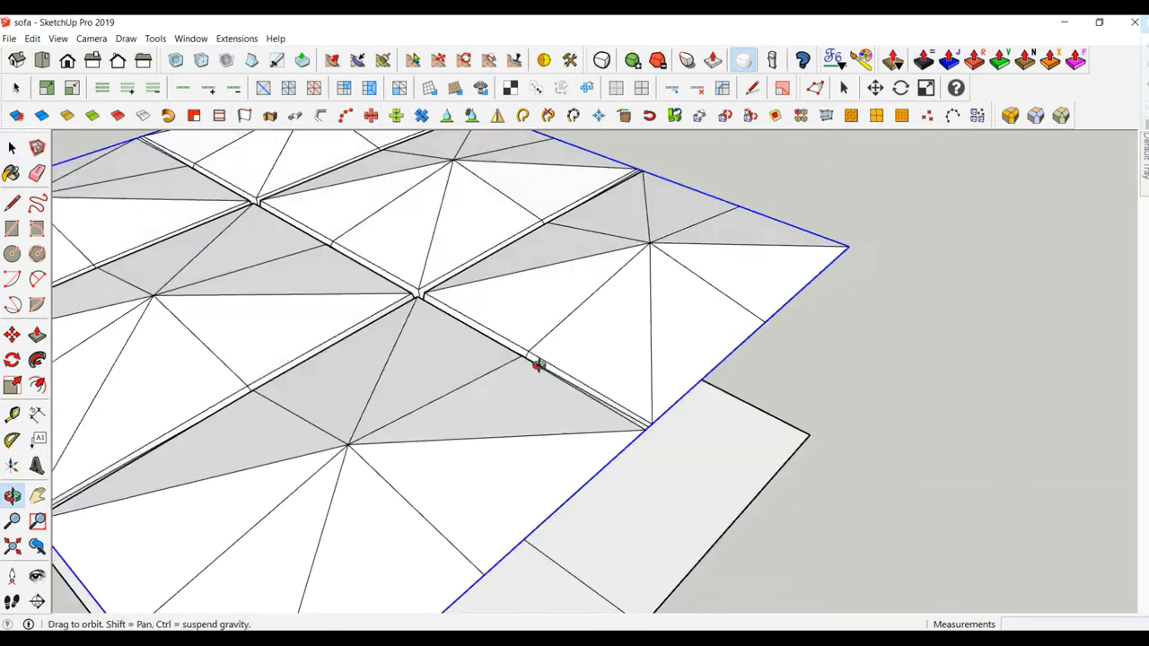
{"action": "mouse_move", "coordinate": [539, 359]}
{"action": "middle_mouse_down"}
{"action": "mouse_move", "coordinate": [685, 334]}
{"action": "mouse_move", "coordinate": [546, 464]}
{"action": "middle_mouse_up"}
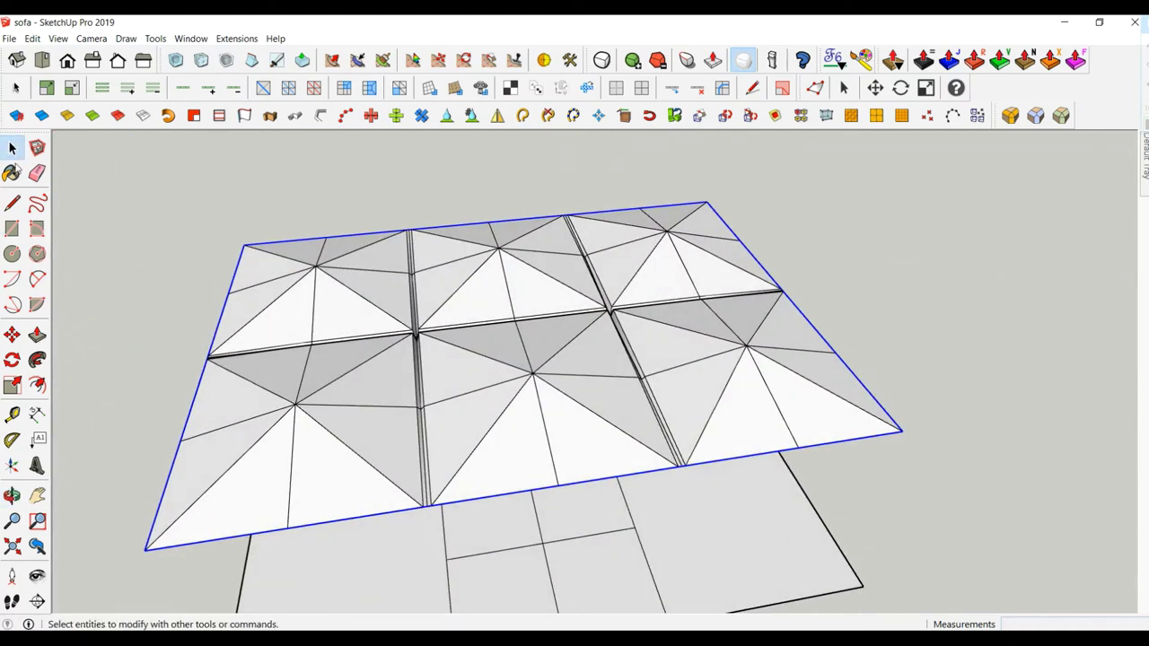
{"action": "mouse_move", "coordinate": [306, 296]}
{"action": "middle_mouse_down"}
{"action": "mouse_move", "coordinate": [293, 276]}
{"action": "mouse_move", "coordinate": [335, 245]}
{"action": "middle_mouse_up"}
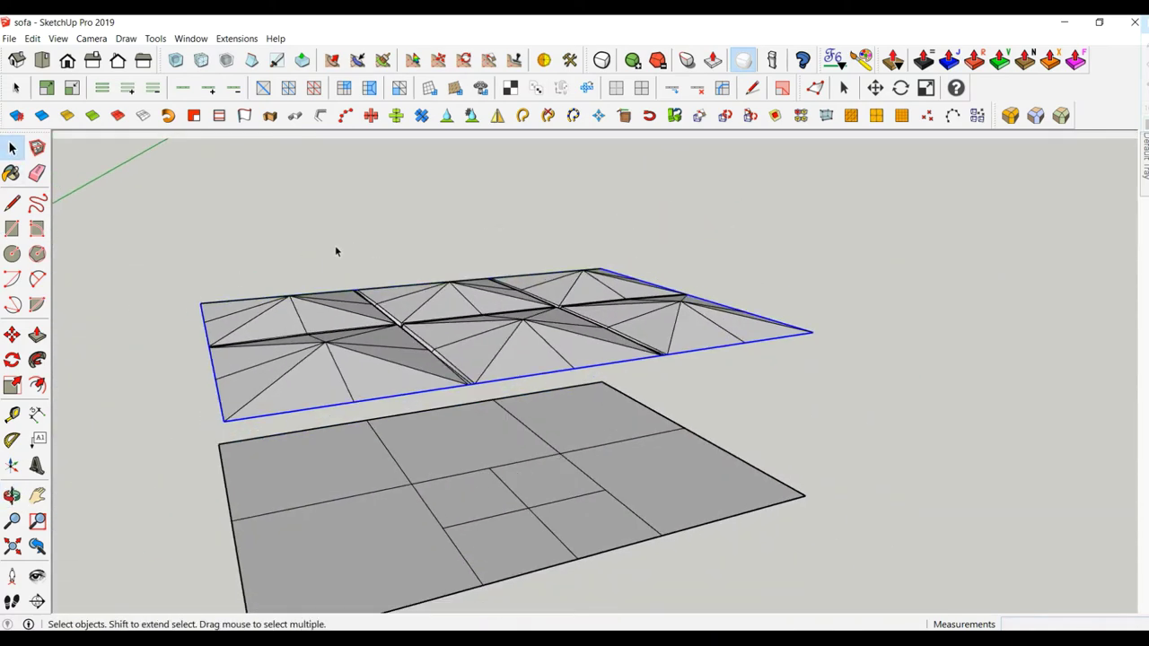
Begin extruding the border edges straight down toward the floor with Extrude Lines by Vector.
{"action": "left_click", "coordinate": [244, 115]}
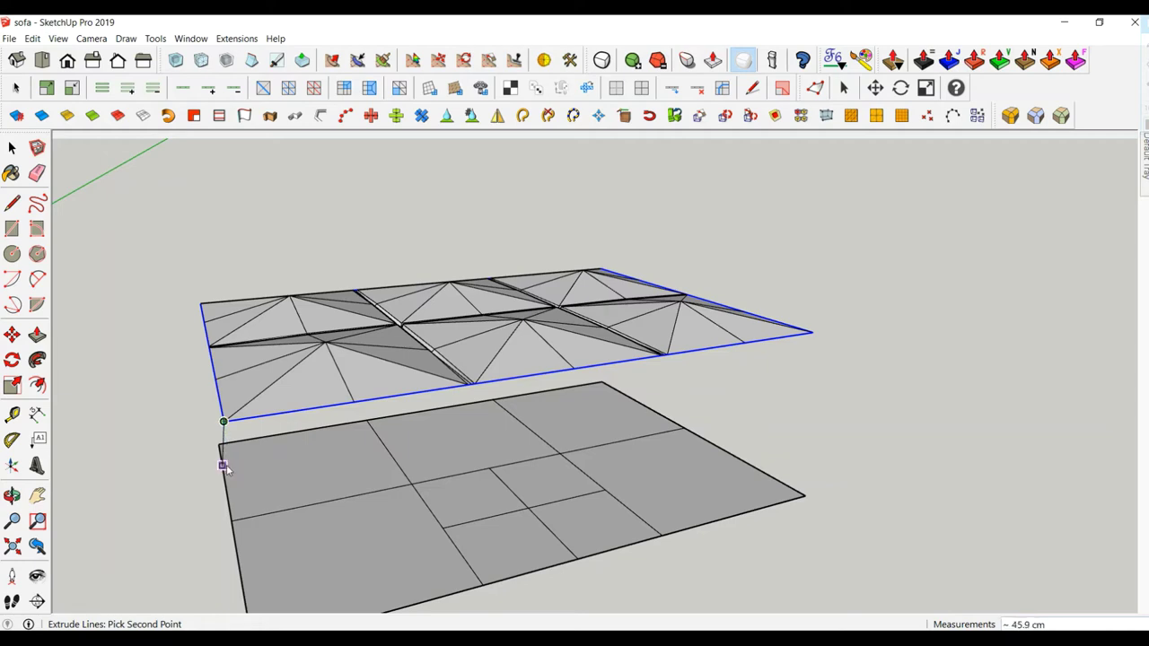
{"action": "middle_click_drag", "start_coordinate": [222, 465], "coordinate": [118, 439]}
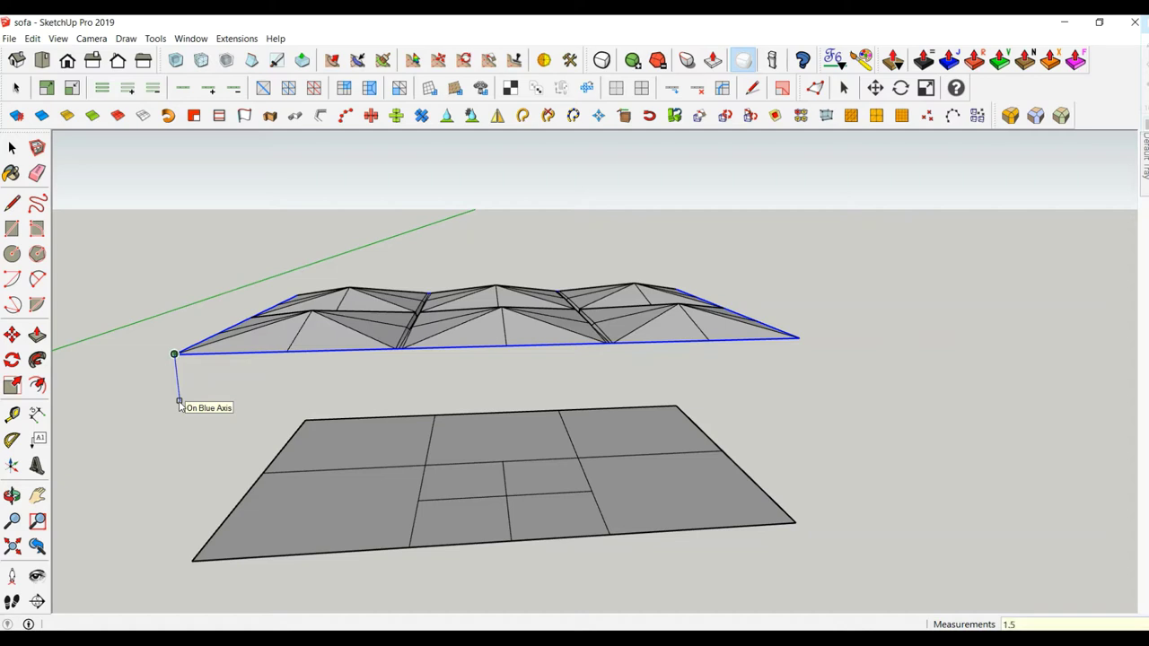
Extrude the cushion panel's outer edges 1.5 cm downward into a shallow side band.
{"action": "key", "text": "Return"}
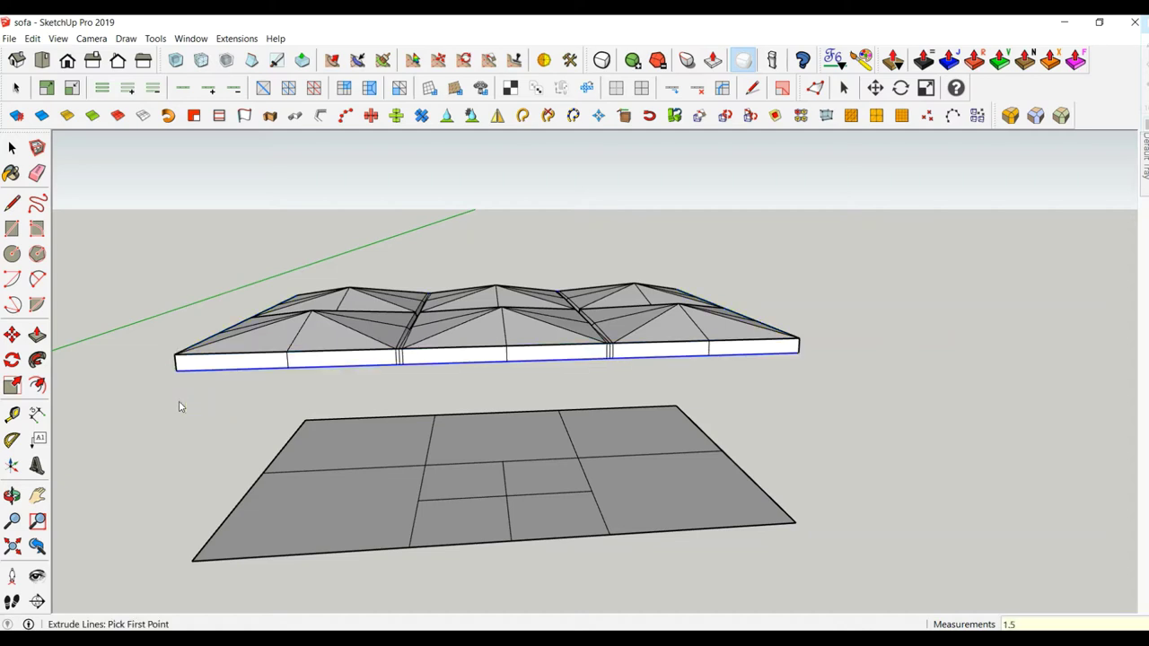
{"action": "mouse_move", "coordinate": [180, 406]}
{"action": "middle_mouse_down"}
{"action": "mouse_move", "coordinate": [207, 392]}
{"action": "mouse_move", "coordinate": [314, 410]}
{"action": "mouse_move", "coordinate": [443, 405]}
{"action": "middle_mouse_up"}
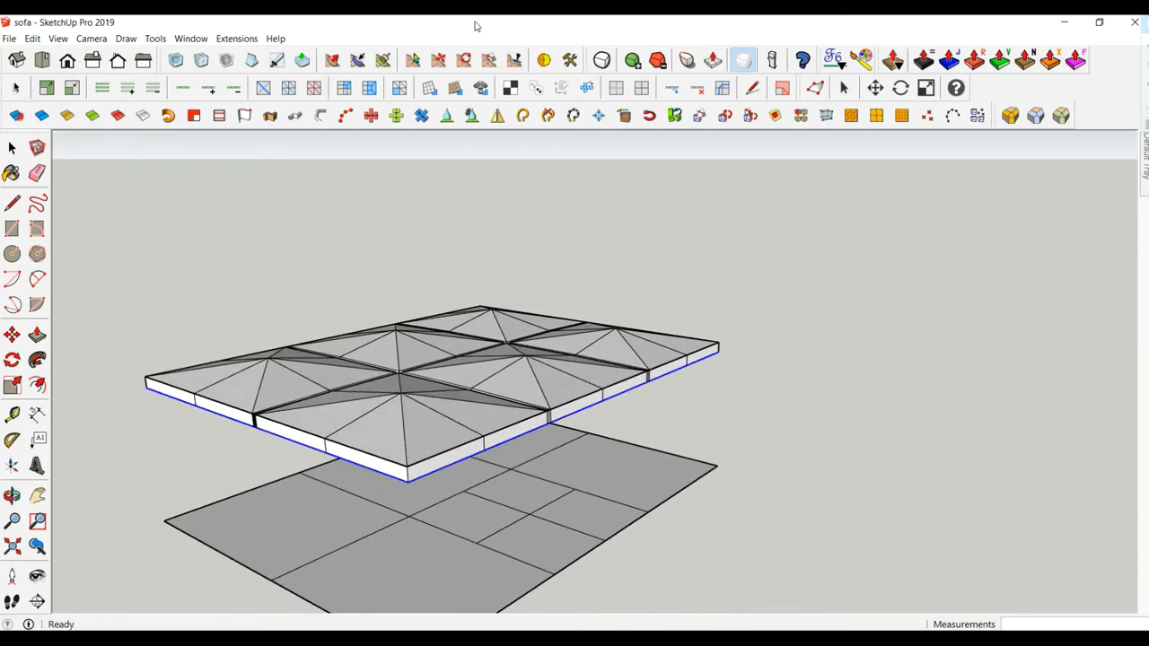
{"action": "key", "text": "space"}
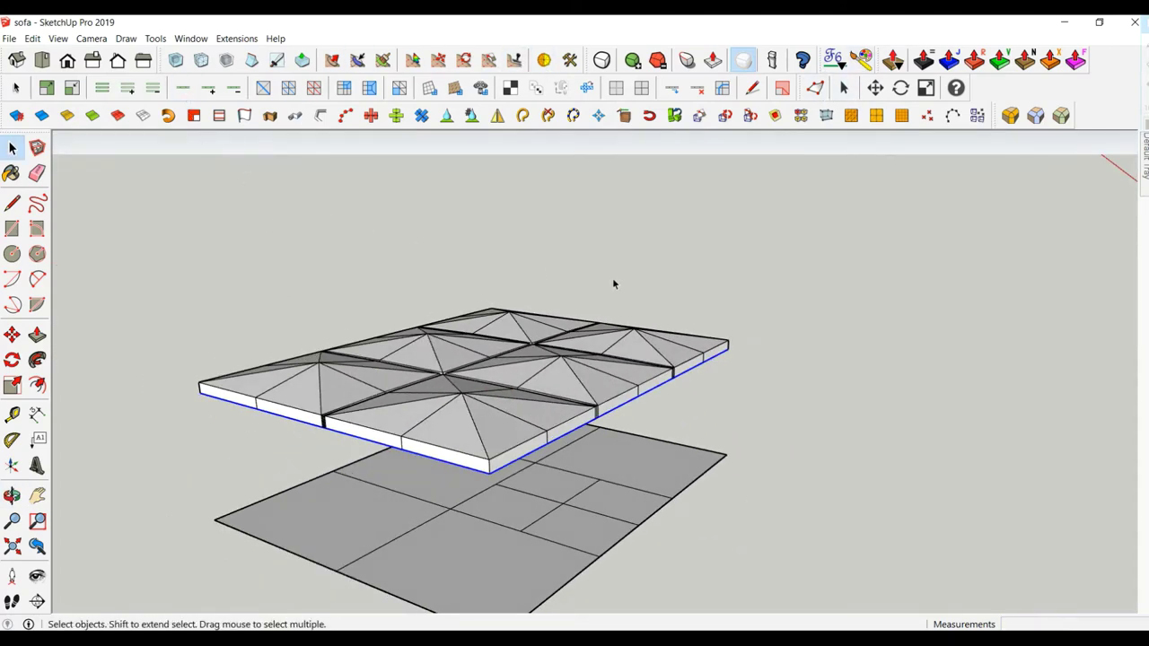
{"action": "mouse_move", "coordinate": [614, 284]}
{"action": "middle_mouse_down"}
{"action": "mouse_move", "coordinate": [461, 241]}
{"action": "mouse_move", "coordinate": [231, 129]}
{"action": "mouse_move", "coordinate": [718, 311]}
{"action": "mouse_move", "coordinate": [747, 271]}
{"action": "mouse_move", "coordinate": [767, 175]}
{"action": "middle_mouse_up"}
Scale the panel's selected vertices up to about 1.03 in Vertex Tools, then exit it.
{"action": "left_click", "coordinate": [814, 87]}
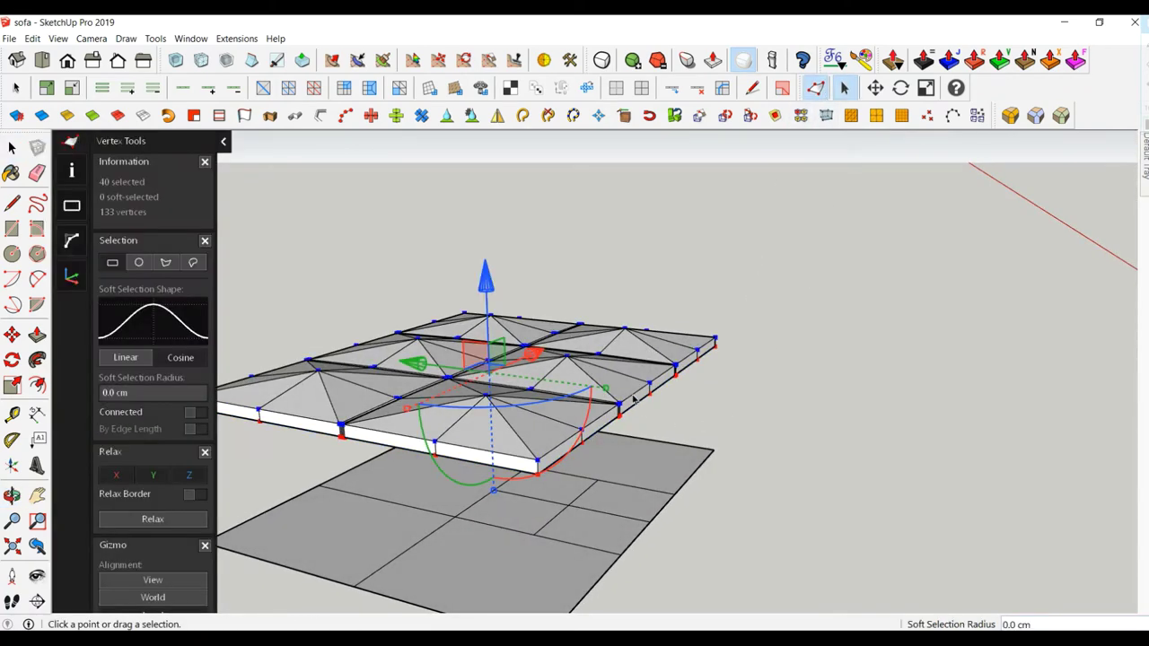
{"action": "left_click_drag", "start_coordinate": [606, 390], "coordinate": [613, 394]}
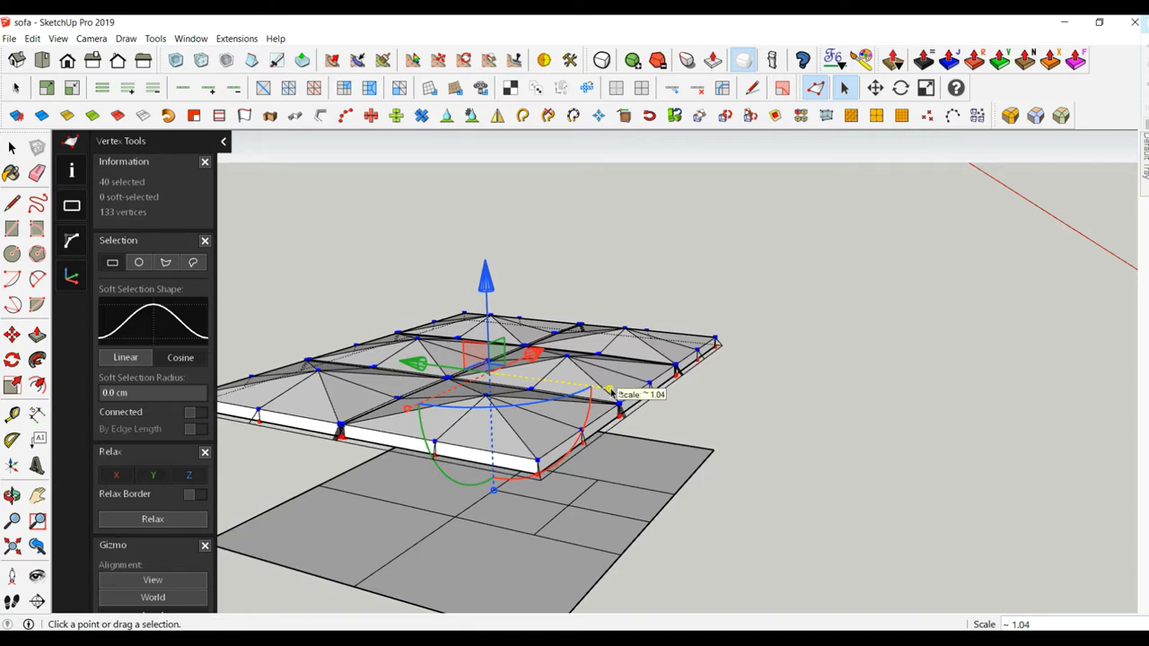
{"action": "left_click_drag", "start_coordinate": [610, 391], "coordinate": [609, 389]}
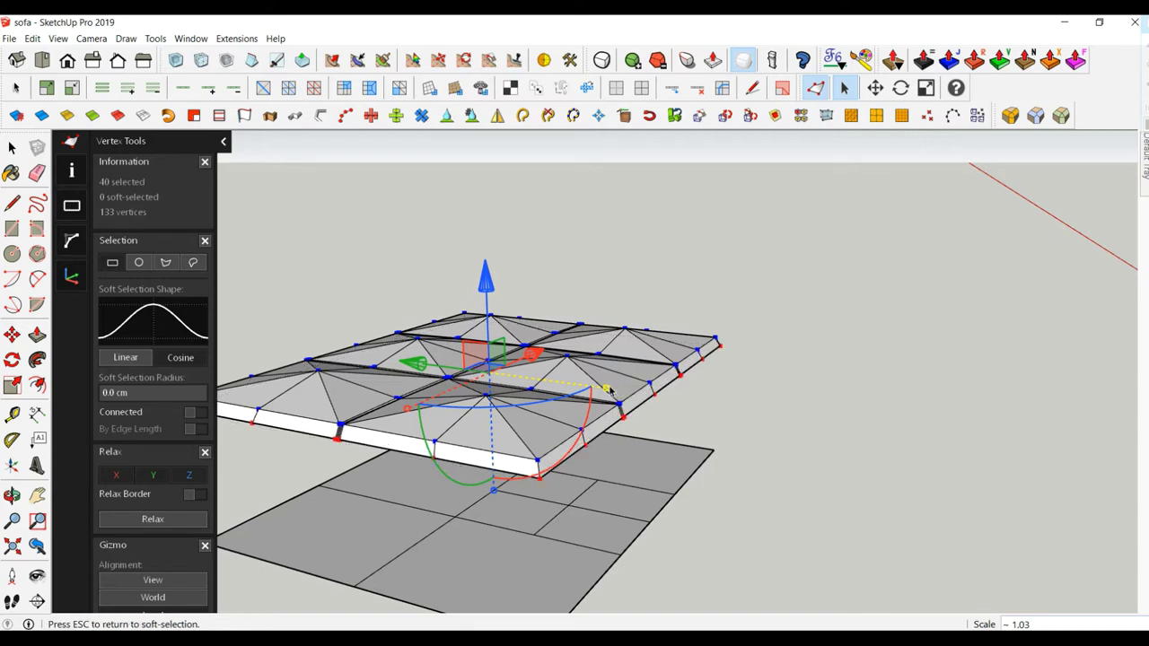
{"action": "mouse_move", "coordinate": [714, 414]}
{"action": "middle_mouse_down"}
{"action": "mouse_move", "coordinate": [754, 414]}
{"action": "mouse_move", "coordinate": [548, 458]}
{"action": "middle_mouse_up"}
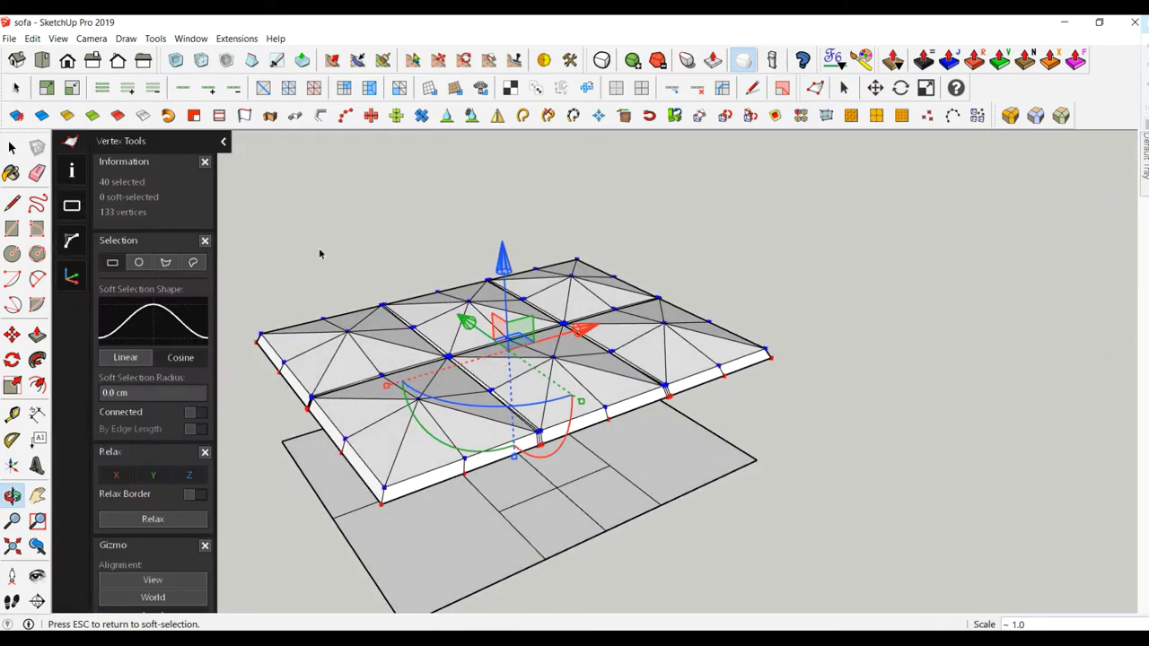
{"action": "key", "text": "Escape"}
{"action": "key", "text": "space"}
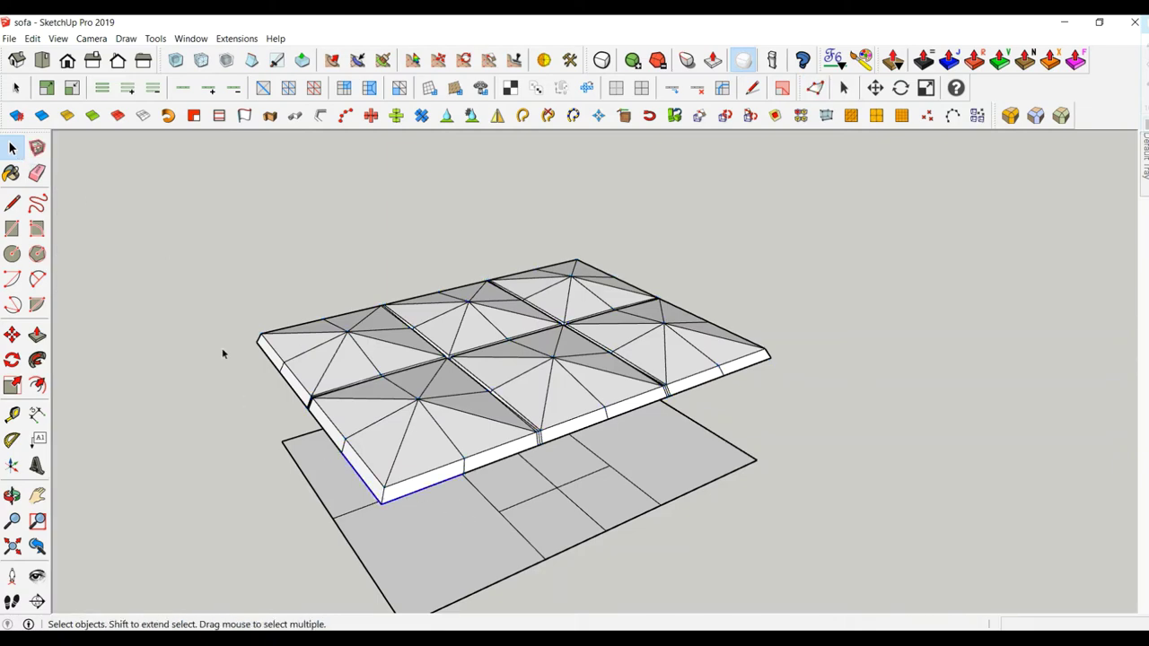
Extrude the panel's bottom edge by 0.3 with Extrude Lines by Vector.
{"action": "mouse_move", "coordinate": [533, 403]}
{"action": "middle_mouse_down"}
{"action": "mouse_move", "coordinate": [537, 189]}
{"action": "mouse_move", "coordinate": [570, 339]}
{"action": "mouse_move", "coordinate": [551, 338]}
{"action": "middle_mouse_up"}
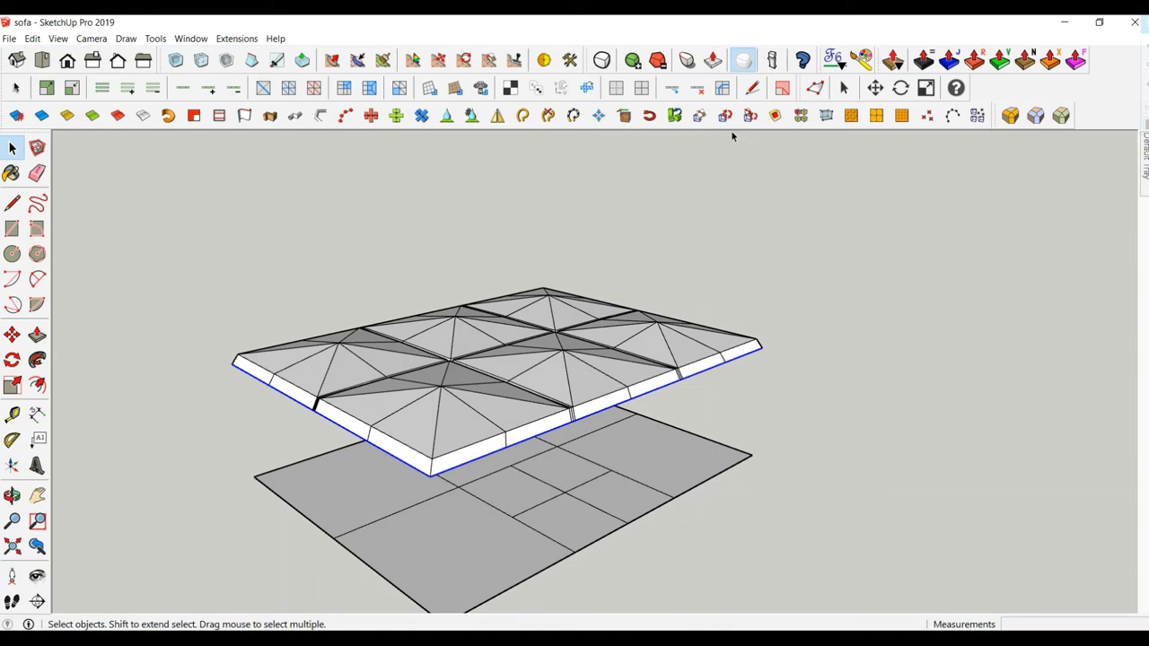
{"action": "left_click", "coordinate": [247, 119]}
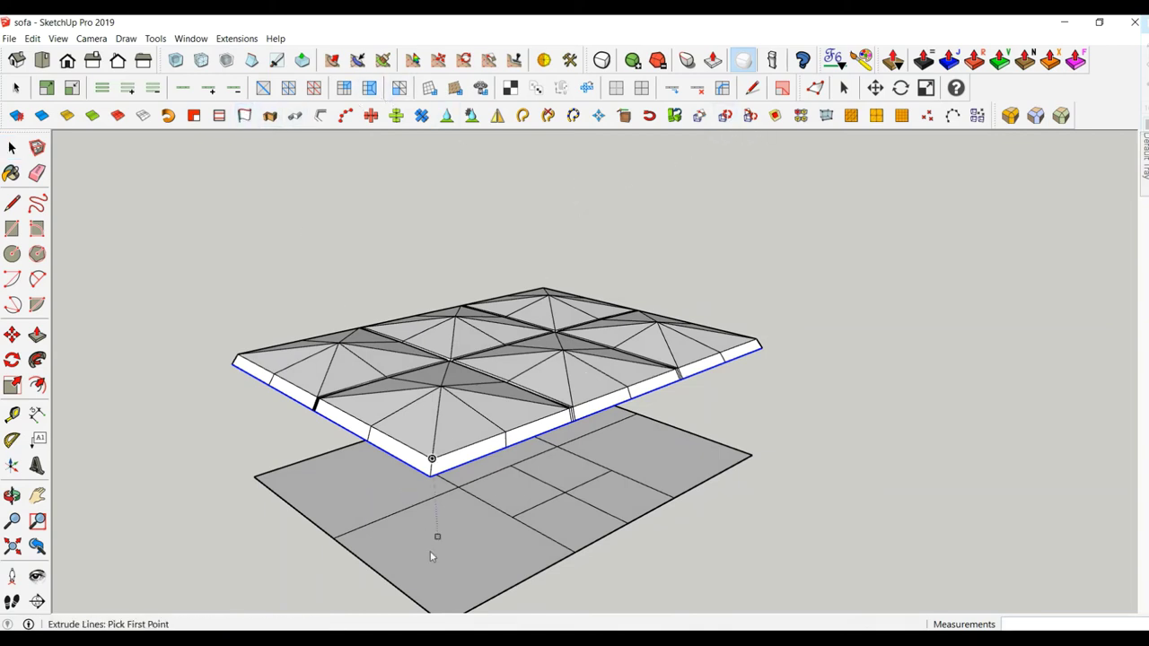
{"action": "left_click", "coordinate": [430, 479]}
{"action": "mouse_move", "coordinate": [428, 497]}
{"action": "middle_mouse_down"}
{"action": "mouse_move", "coordinate": [256, 466]}
{"action": "mouse_move", "coordinate": [291, 447]}
{"action": "middle_mouse_up"}
{"action": "type", "text": "0.3"}
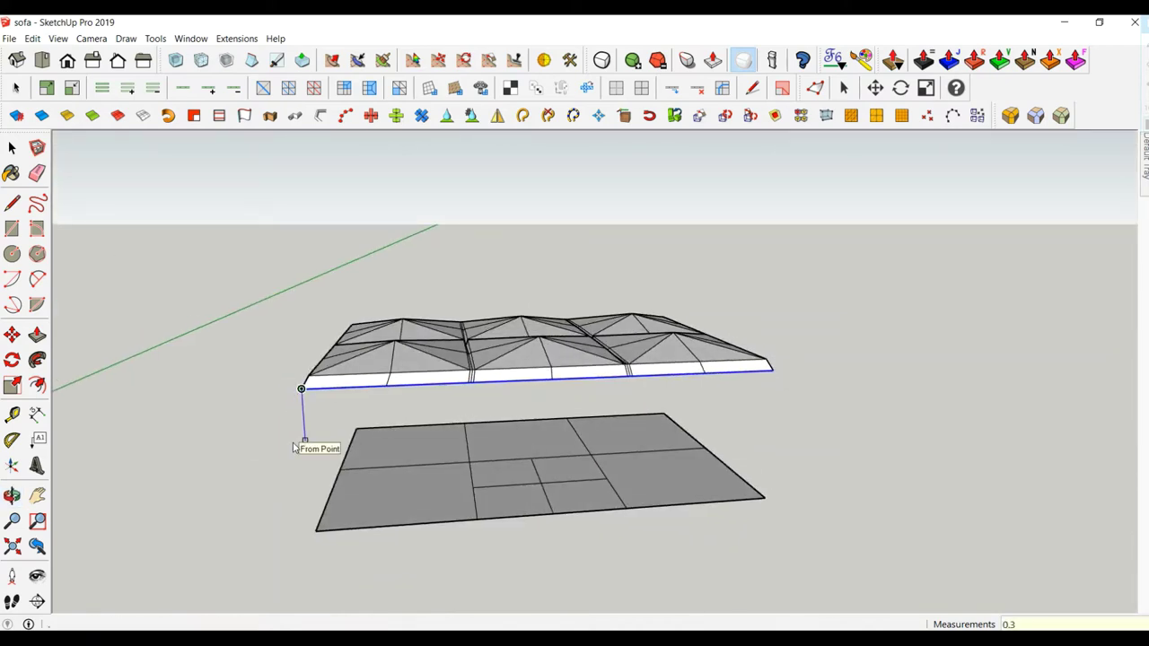
{"action": "key", "text": "Return"}
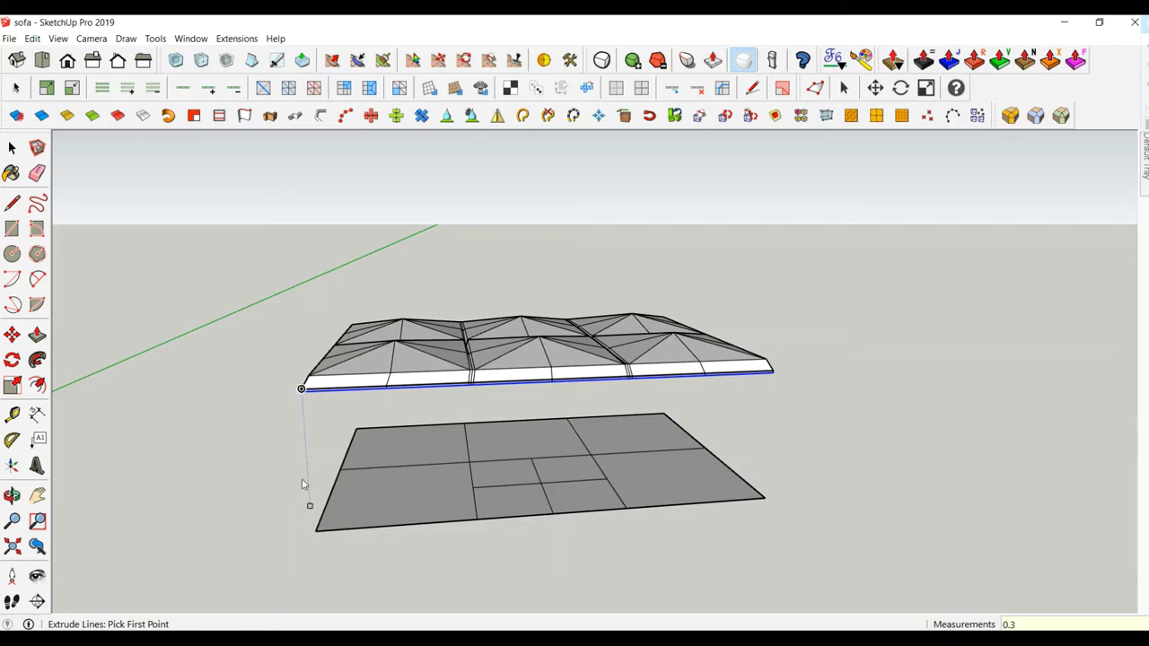
{"action": "scroll", "coordinate": [259, 386], "scroll_direction": "up", "scroll_amount": 2}
{"action": "scroll", "coordinate": [341, 367], "scroll_direction": "up", "scroll_amount": 3}
{"action": "mouse_move", "coordinate": [341, 368]}
{"action": "middle_mouse_down"}
{"action": "mouse_move", "coordinate": [511, 380]}
{"action": "mouse_move", "coordinate": [462, 399]}
{"action": "middle_mouse_up"}
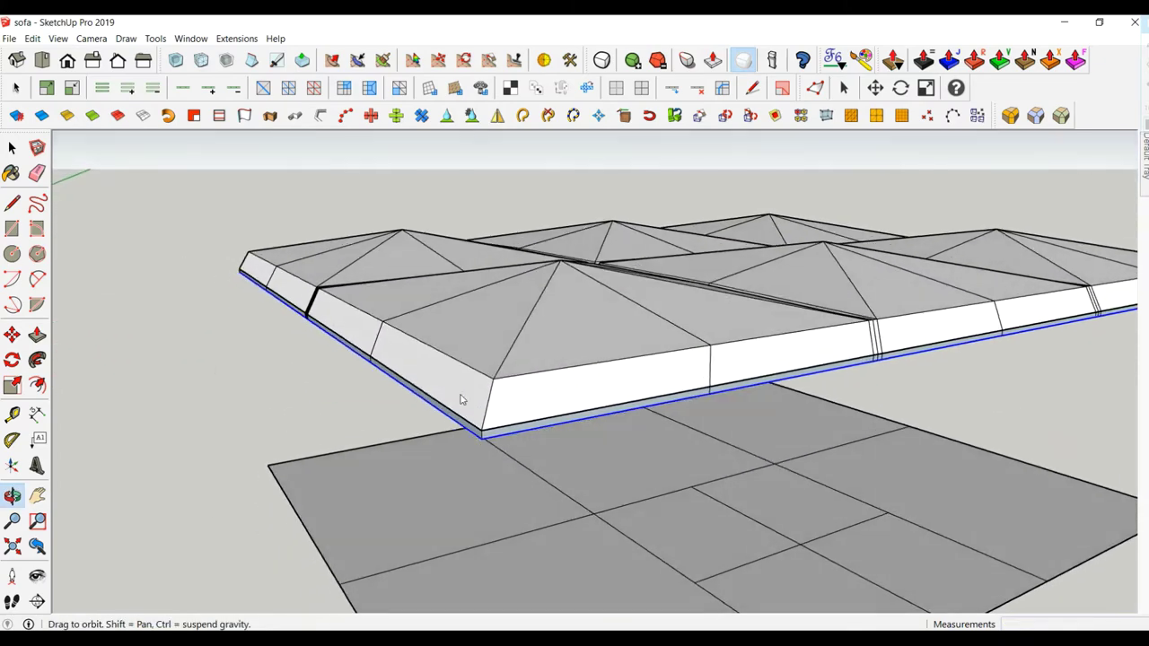
Orient all faces to match the side band's front face, then select the thin bottom strip.
{"action": "left_click", "coordinate": [13, 147]}
{"action": "left_click", "coordinate": [257, 341]}
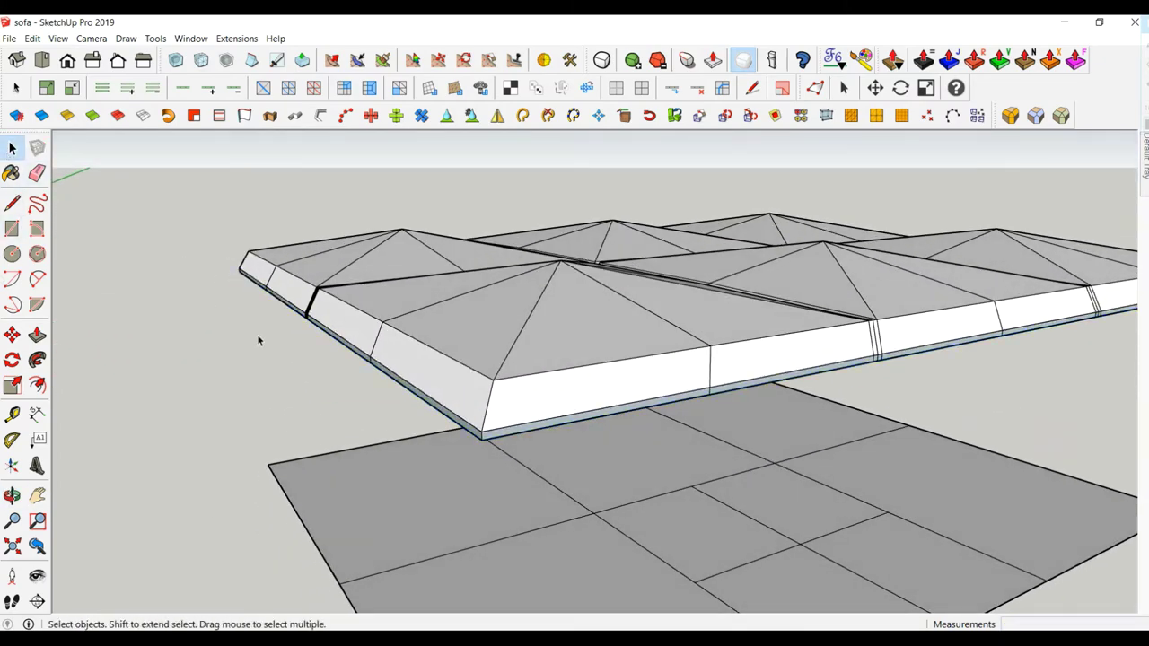
{"action": "left_click", "coordinate": [539, 404]}
{"action": "right_click", "coordinate": [542, 403]}
{"action": "left_click", "coordinate": [564, 259]}
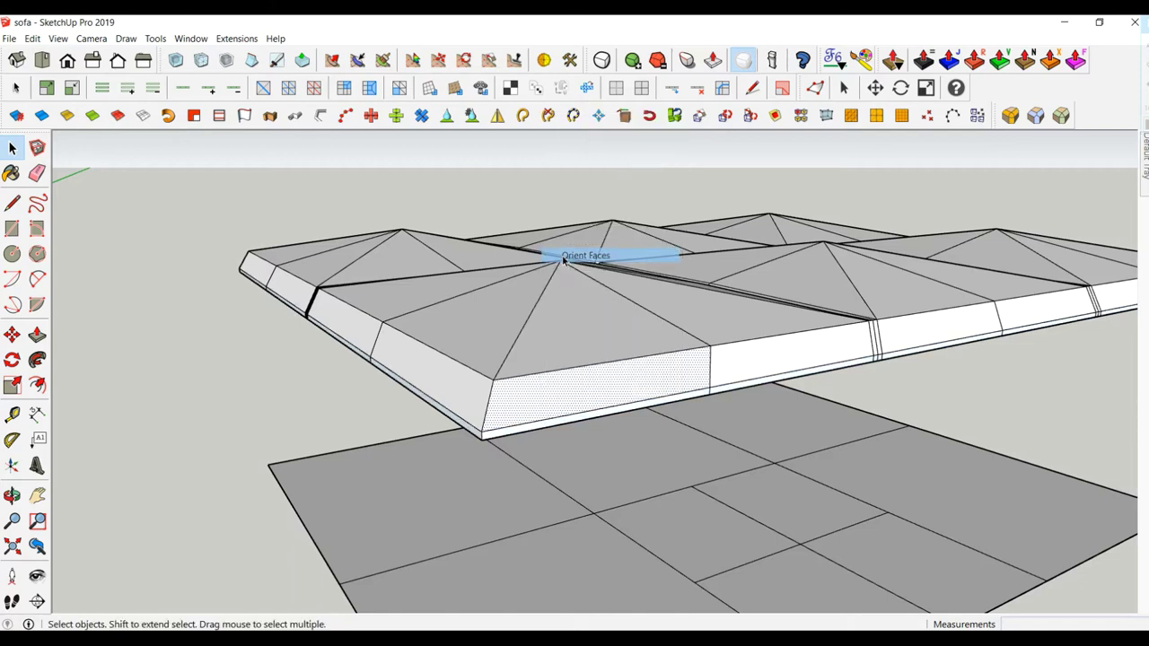
{"action": "left_click", "coordinate": [354, 442]}
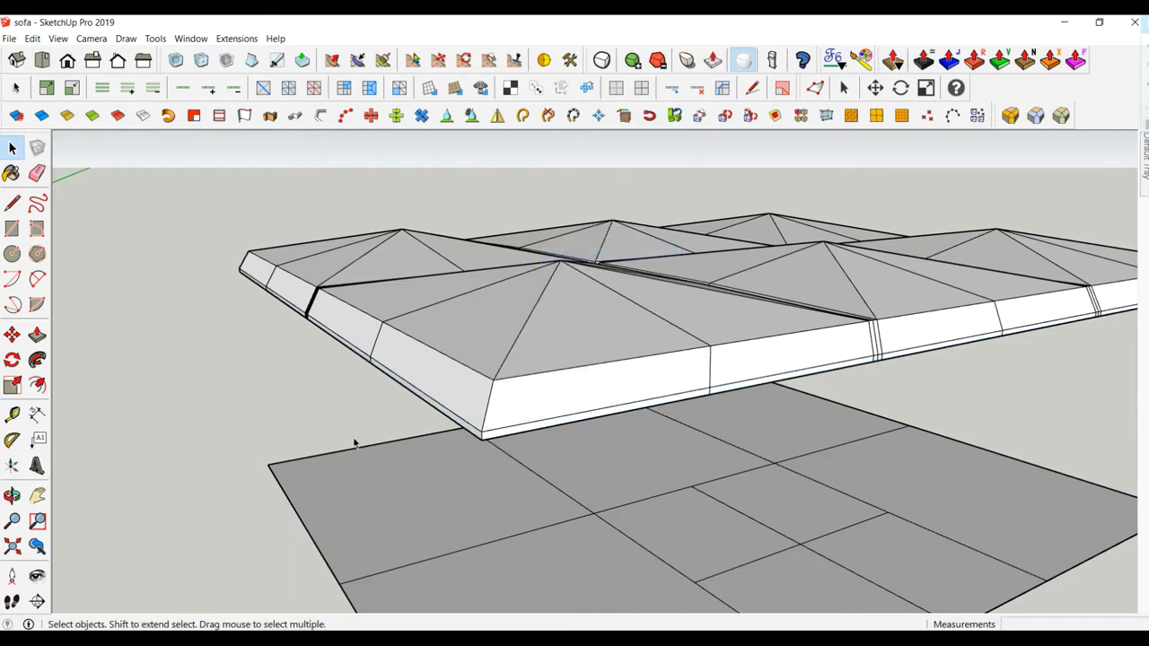
{"action": "left_click", "coordinate": [491, 438]}
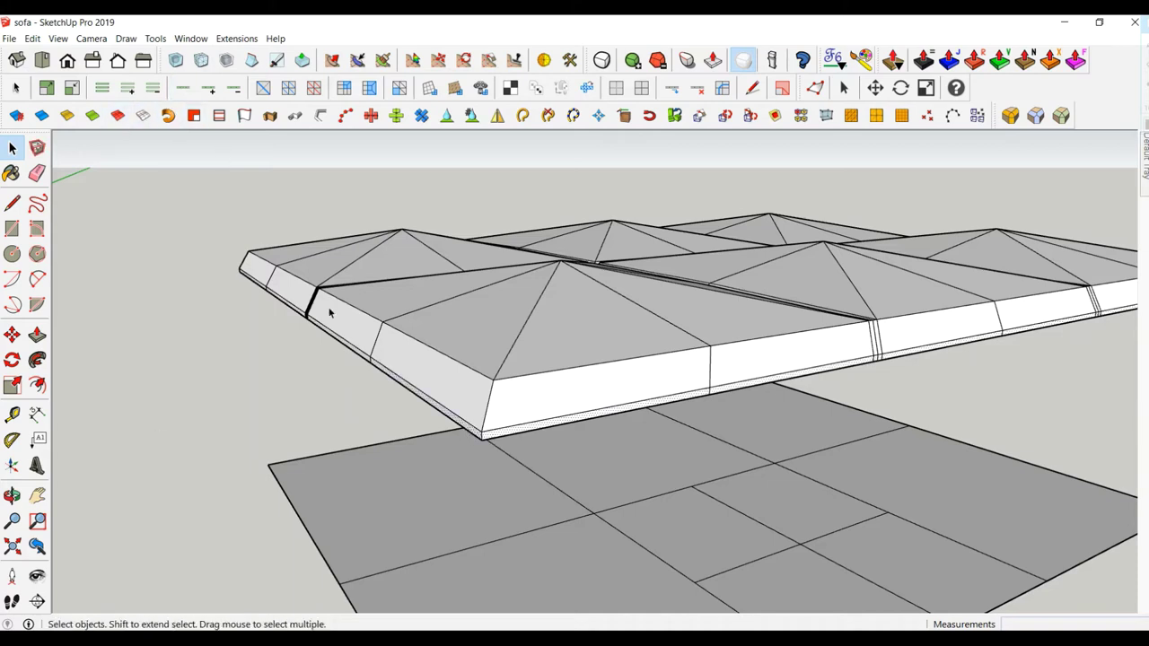
{"action": "scroll", "coordinate": [590, 441], "scroll_direction": "down", "scroll_amount": 2}
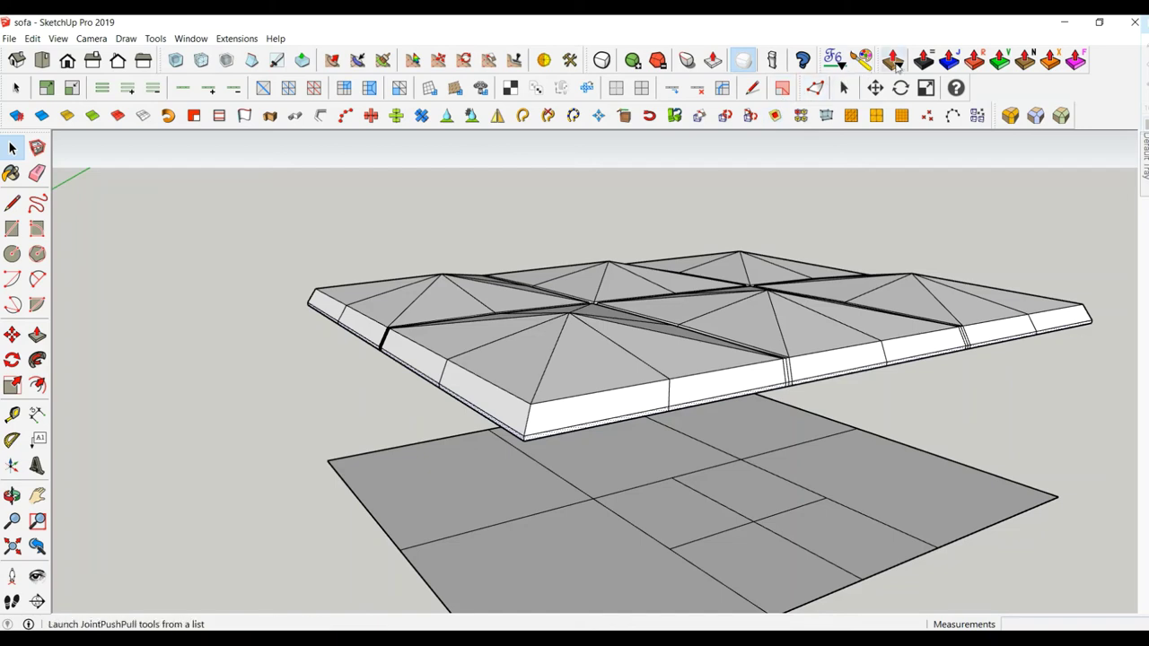
Thicken the bottom strip face by 0.3 cm with JointPushPull Thicken.
{"action": "left_click", "coordinate": [924, 62]}
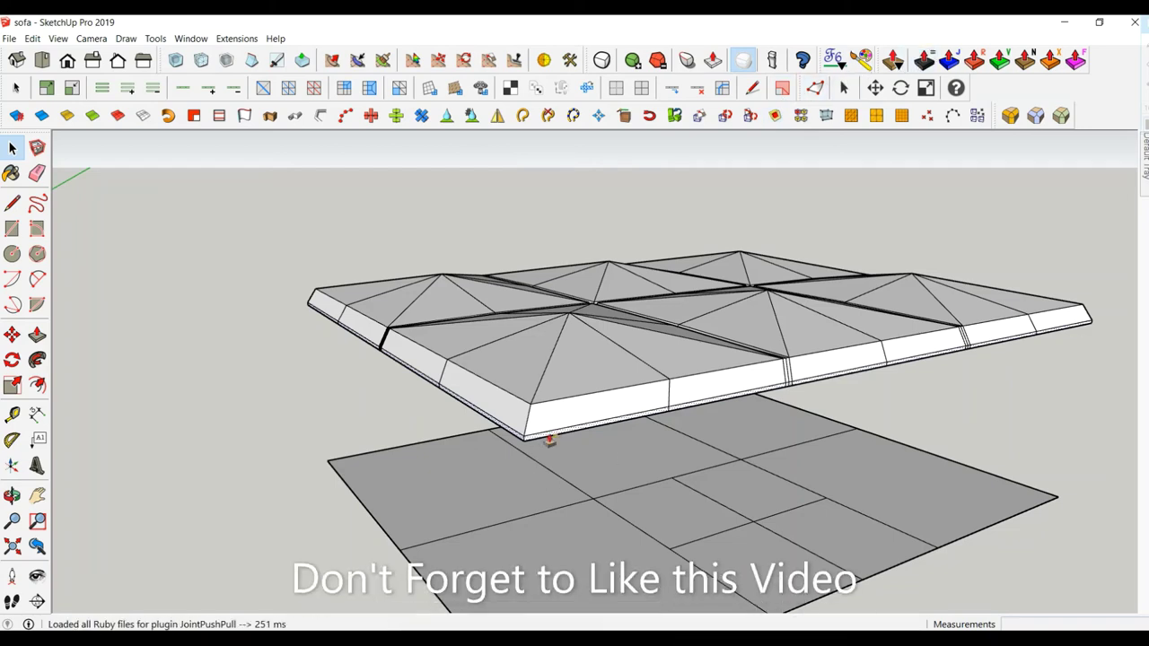
{"action": "scroll", "coordinate": [549, 436], "scroll_direction": "up", "scroll_amount": 2}
{"action": "scroll", "coordinate": [548, 436], "scroll_direction": "up", "scroll_amount": 1}
{"action": "scroll", "coordinate": [546, 438], "scroll_direction": "up", "scroll_amount": 1}
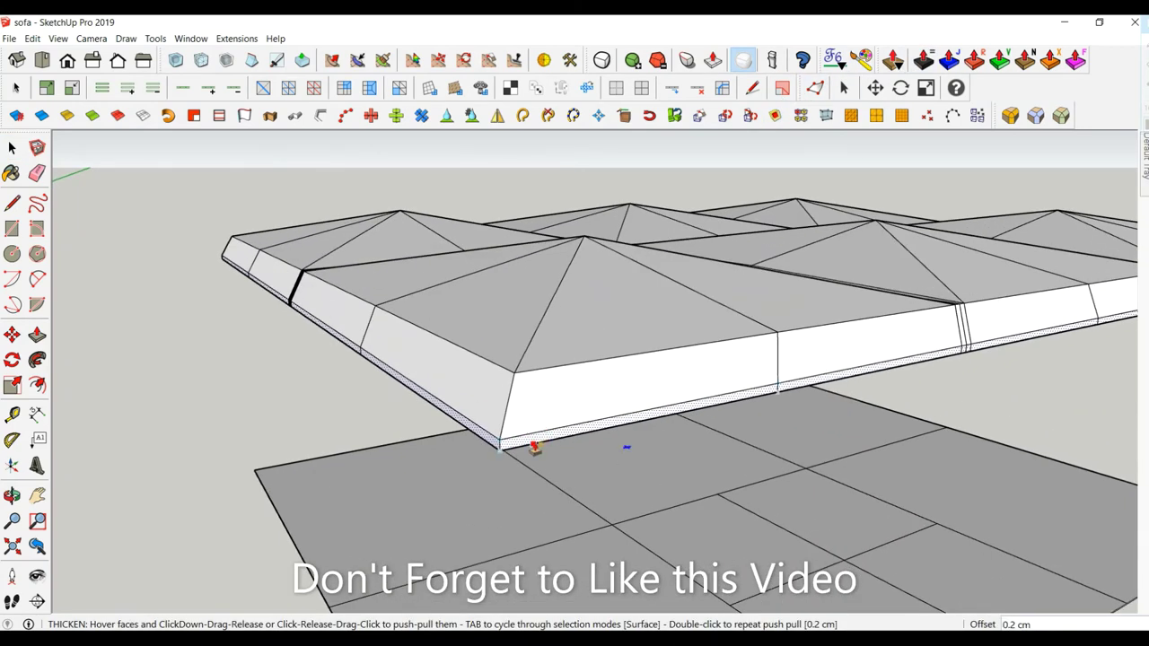
{"action": "left_click_drag", "start_coordinate": [534, 443], "coordinate": [553, 449]}
{"action": "type", "text": "0.3"}
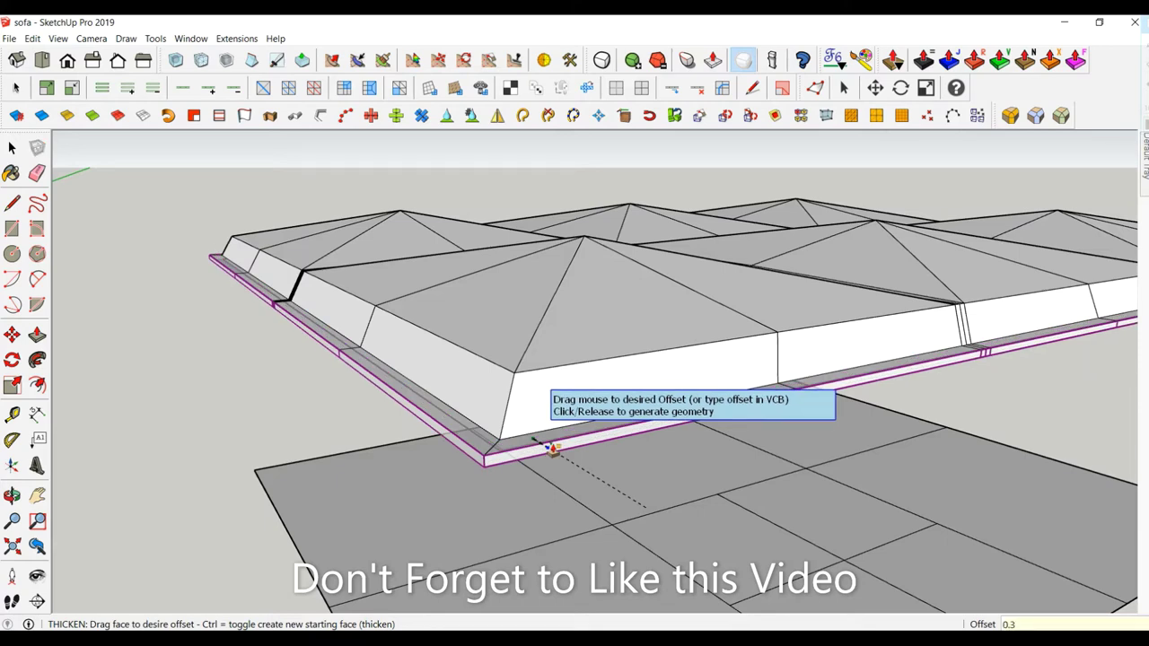
{"action": "key", "text": "Return"}
{"action": "middle_click_drag", "start_coordinate": [552, 451], "coordinate": [464, 400]}
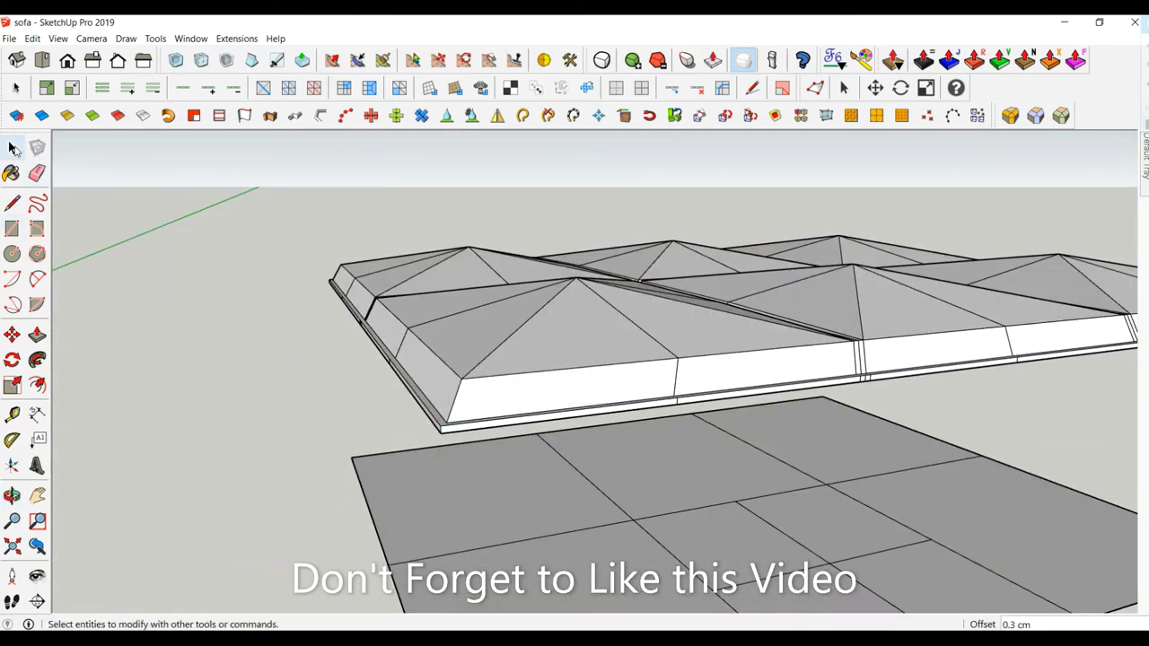
{"action": "mouse_move", "coordinate": [333, 341]}
{"action": "middle_mouse_down"}
{"action": "mouse_move", "coordinate": [378, 426]}
{"action": "mouse_move", "coordinate": [447, 345]}
{"action": "mouse_move", "coordinate": [474, 455]}
{"action": "mouse_move", "coordinate": [577, 464]}
{"action": "mouse_move", "coordinate": [573, 309]}
{"action": "middle_mouse_up"}
Select the full edge loop around the slab's underside.
{"action": "scroll", "coordinate": [552, 281], "scroll_direction": "up", "scroll_amount": 2}
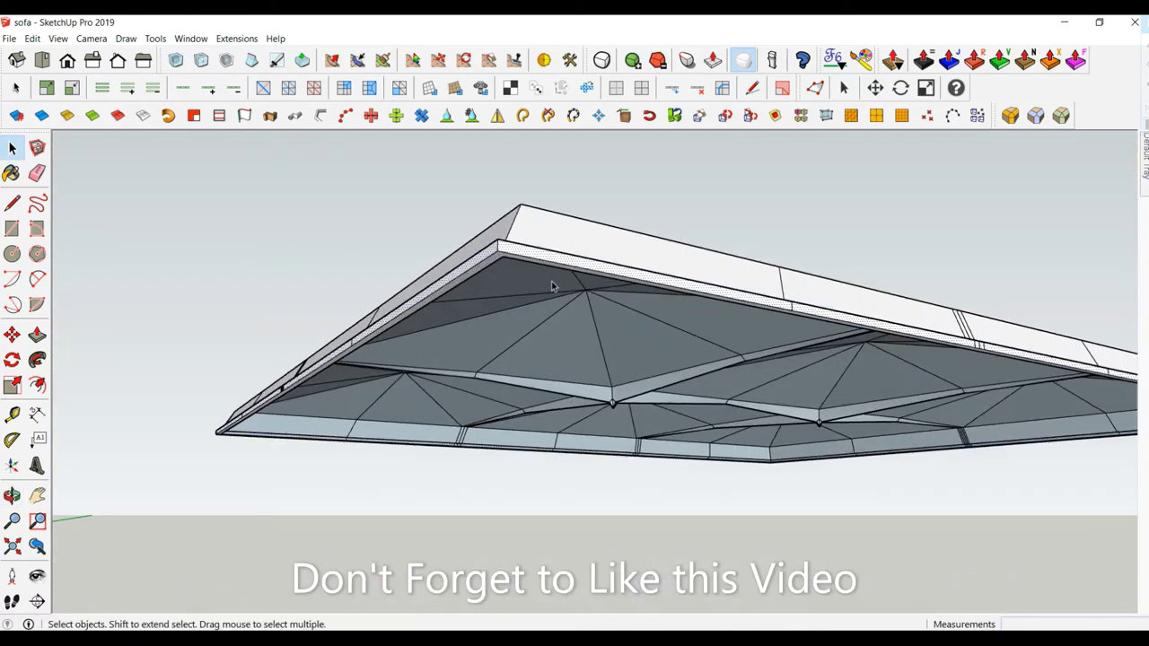
{"action": "left_click", "coordinate": [509, 260]}
{"action": "left_click", "coordinate": [499, 266], "text": "shift"}
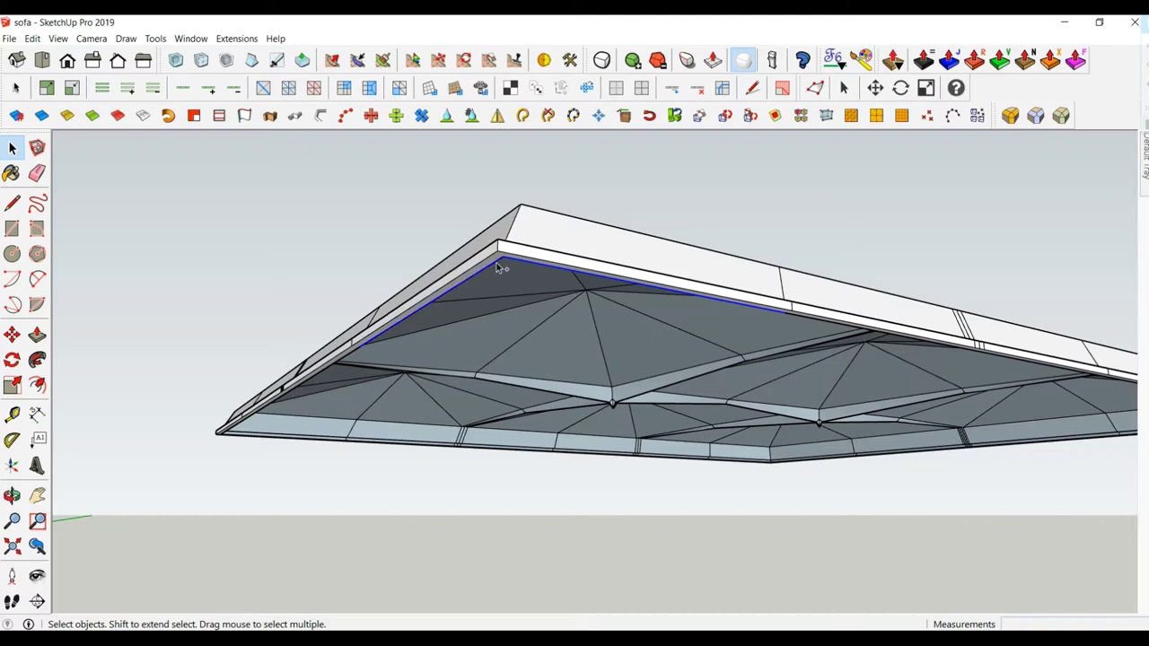
{"action": "left_click", "coordinate": [186, 89]}
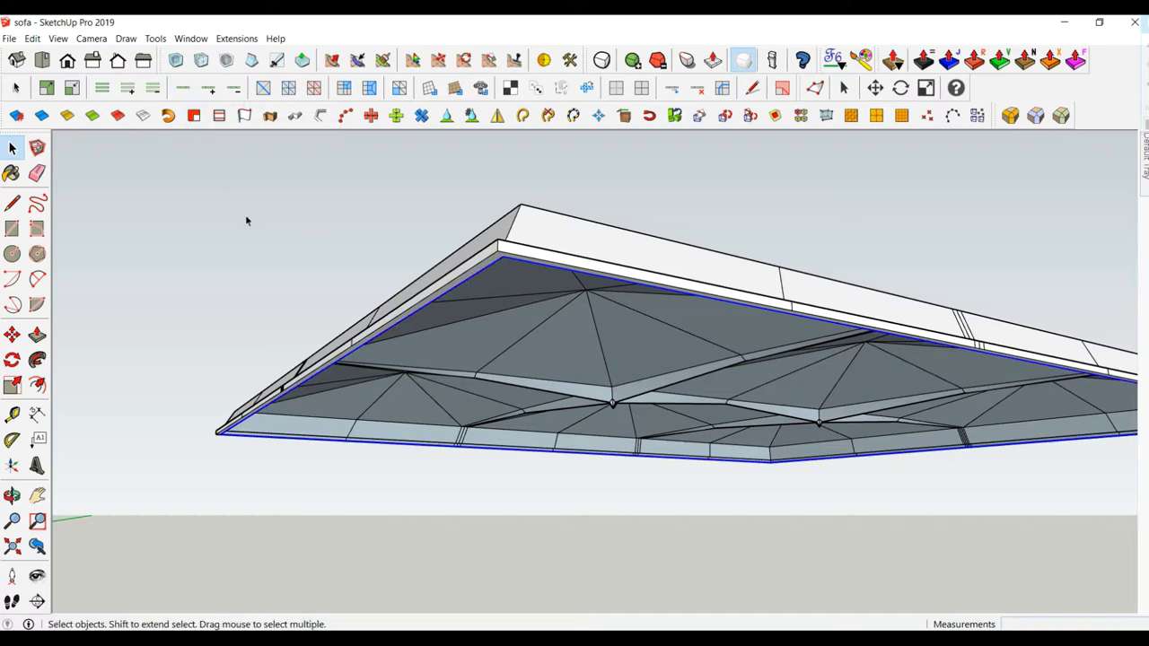
{"action": "scroll", "coordinate": [247, 221], "scroll_direction": "down", "scroll_amount": 3}
{"action": "middle_click_drag", "start_coordinate": [247, 221], "coordinate": [304, 325]}
Extrude the underside edge loop 3 straight down along the blue axis.
{"action": "key", "text": "l"}
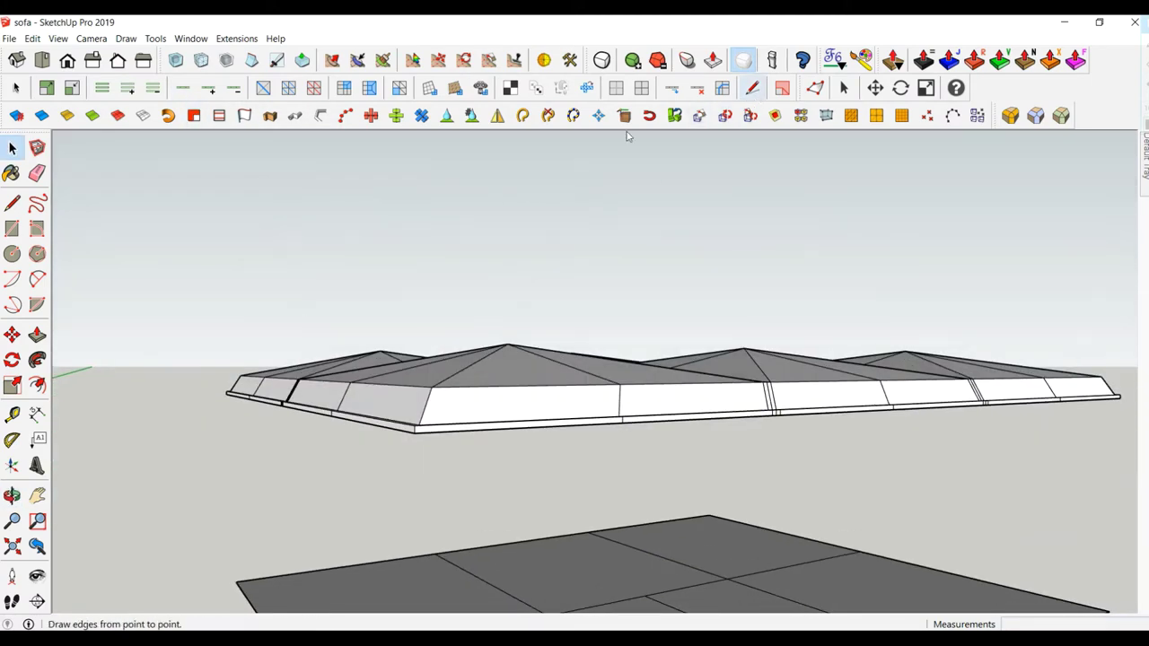
{"action": "left_click", "coordinate": [244, 114]}
{"action": "middle_click_drag", "start_coordinate": [366, 384], "coordinate": [401, 288]}
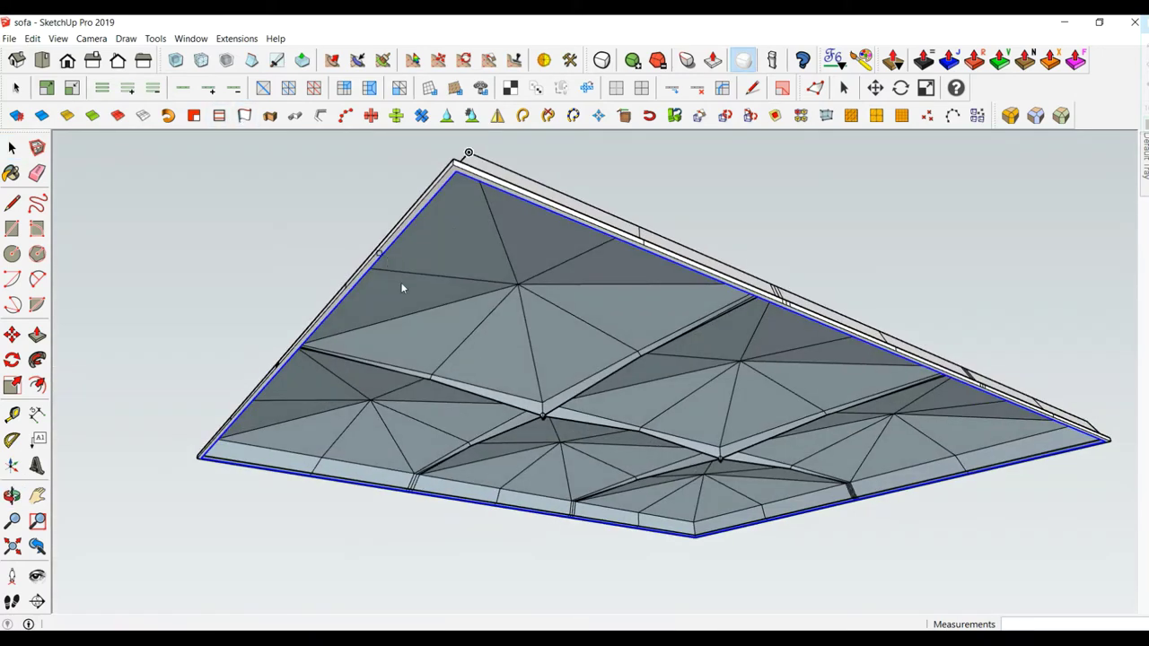
{"action": "mouse_move", "coordinate": [456, 175]}
{"action": "middle_mouse_down"}
{"action": "mouse_move", "coordinate": [326, 284]}
{"action": "mouse_move", "coordinate": [351, 255]}
{"action": "middle_mouse_up"}
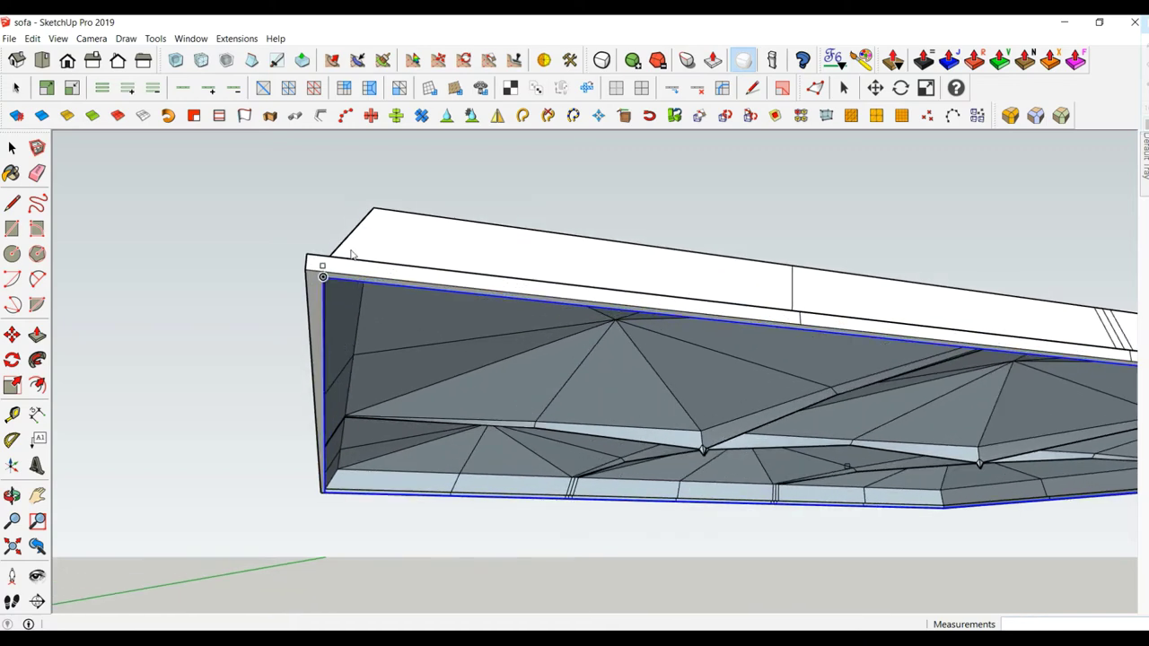
{"action": "left_click", "coordinate": [323, 278]}
{"action": "middle_click_drag", "start_coordinate": [310, 333], "coordinate": [233, 408]}
{"action": "type", "text": "3"}
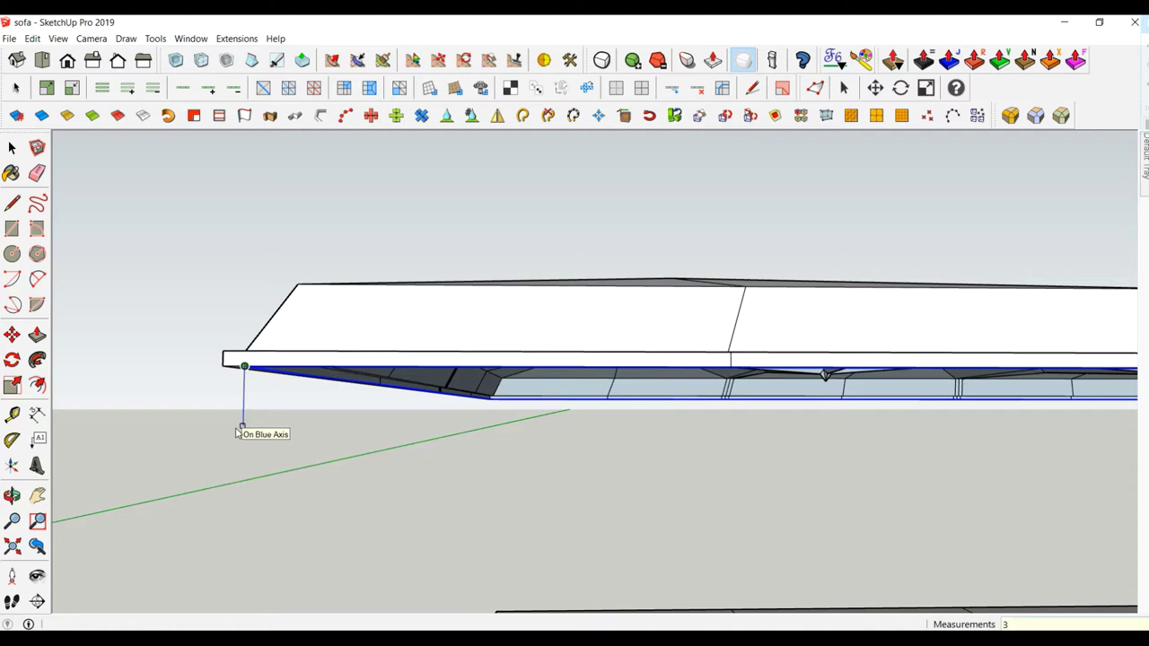
{"action": "key", "text": "Return"}
{"action": "mouse_move", "coordinate": [236, 433]}
{"action": "middle_mouse_down"}
{"action": "mouse_move", "coordinate": [377, 447]}
{"action": "mouse_move", "coordinate": [226, 413]}
{"action": "middle_mouse_up"}
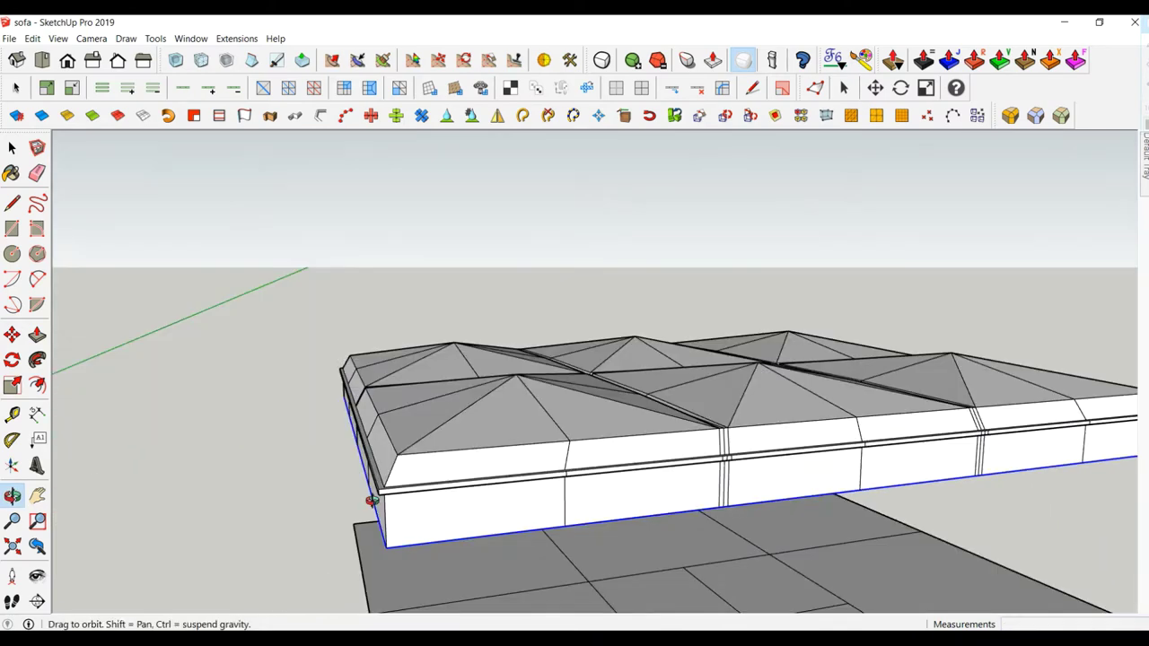
{"action": "left_click", "coordinate": [11, 147]}
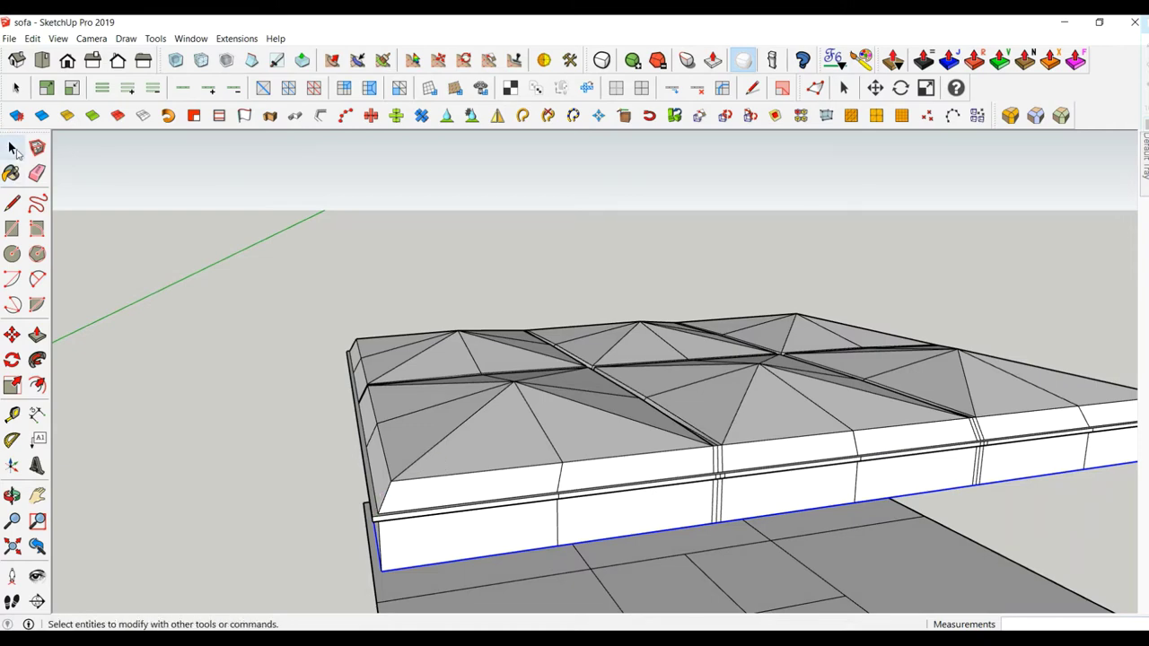
Group the slab, turn on the SubD smoothed view and hide its edge lines.
{"action": "triple_click", "coordinate": [564, 425]}
{"action": "right_click", "coordinate": [565, 425]}
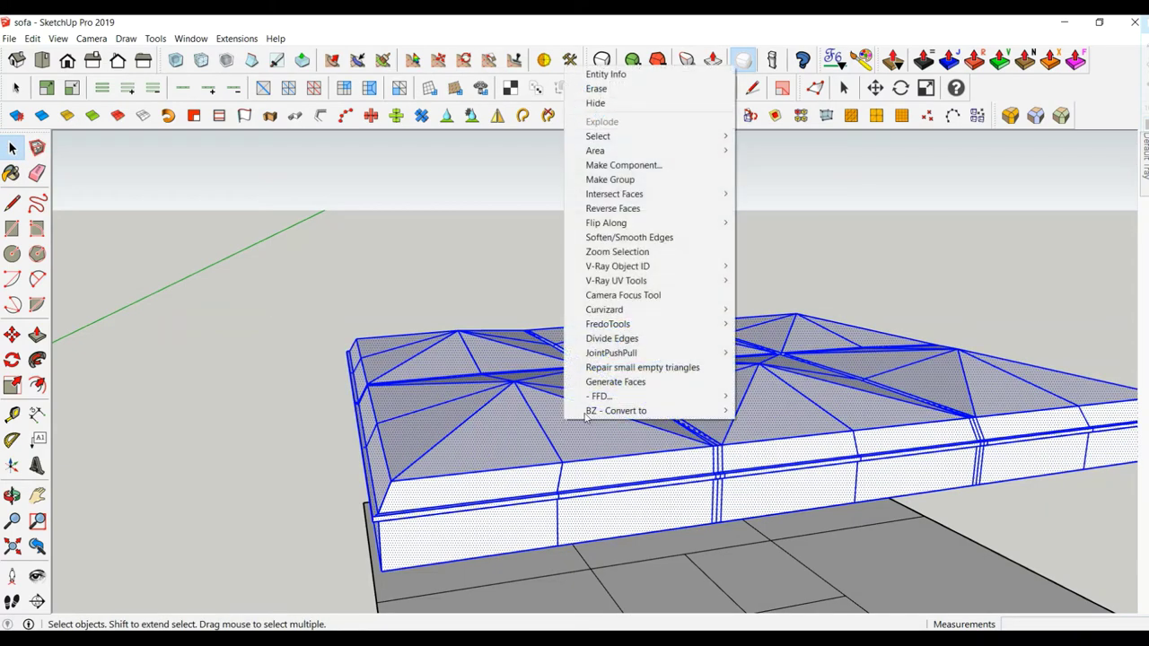
{"action": "mouse_move", "coordinate": [533, 330]}
{"action": "middle_mouse_down"}
{"action": "mouse_move", "coordinate": [533, 266]}
{"action": "mouse_move", "coordinate": [508, 290]}
{"action": "middle_mouse_up"}
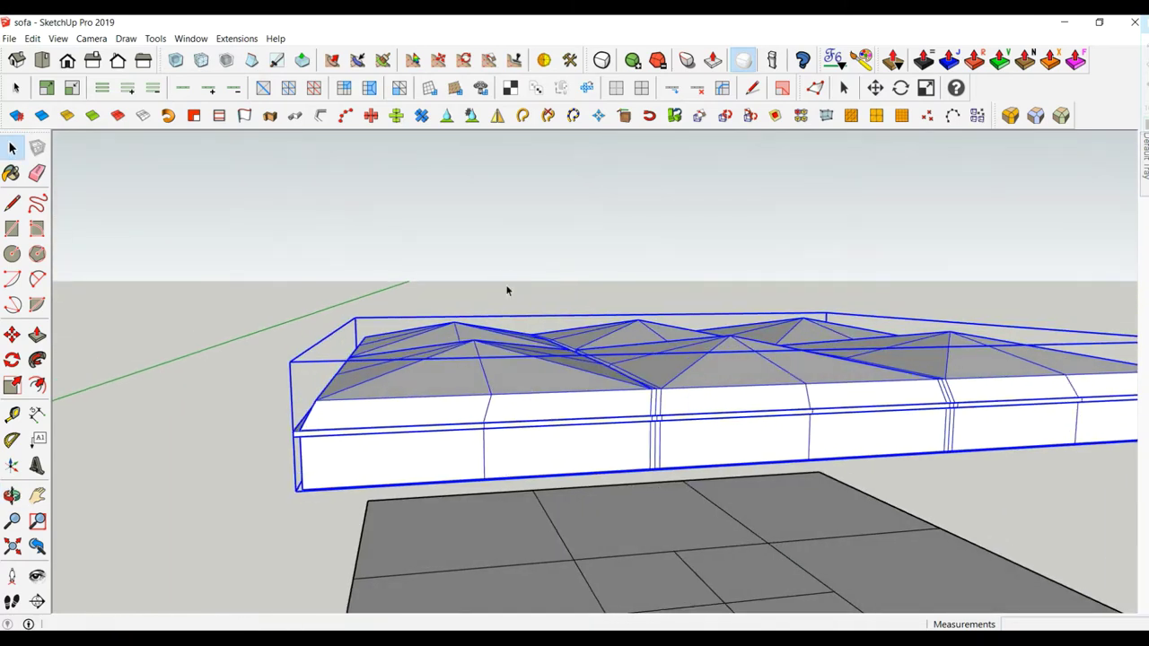
{"action": "left_click", "coordinate": [601, 60]}
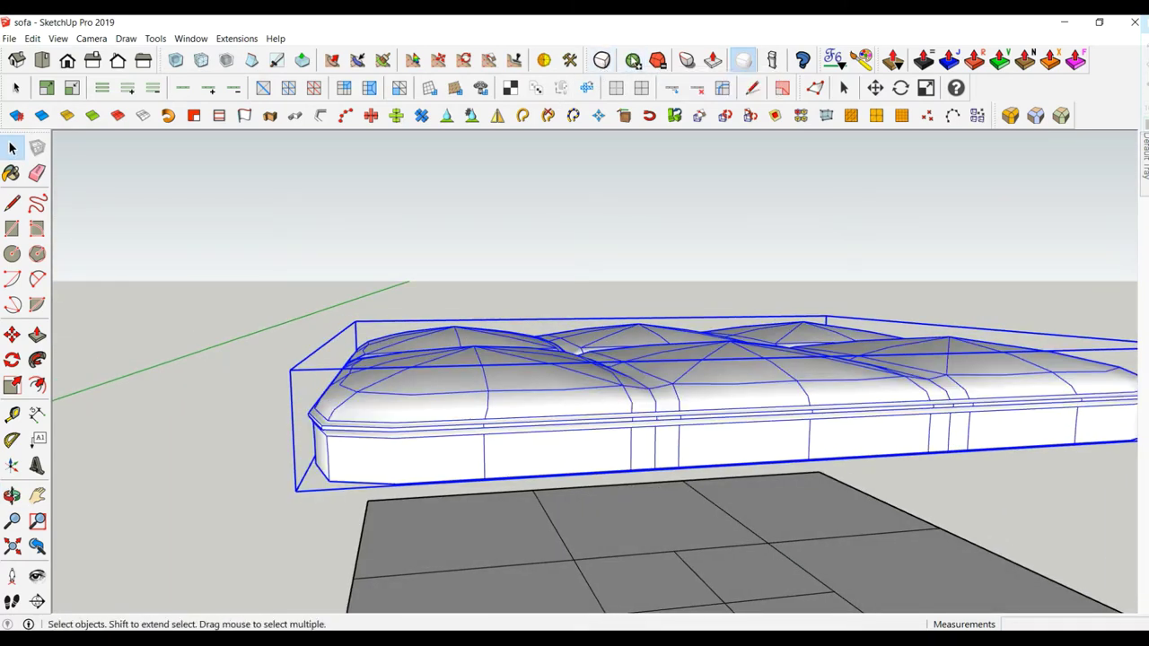
{"action": "left_click", "coordinate": [743, 60]}
{"action": "mouse_move", "coordinate": [315, 448]}
{"action": "middle_mouse_down"}
{"action": "mouse_move", "coordinate": [356, 342]}
{"action": "mouse_move", "coordinate": [350, 315]}
{"action": "mouse_move", "coordinate": [381, 254]}
{"action": "middle_mouse_up"}
{"action": "scroll", "coordinate": [359, 336], "scroll_direction": "up", "scroll_amount": 2}
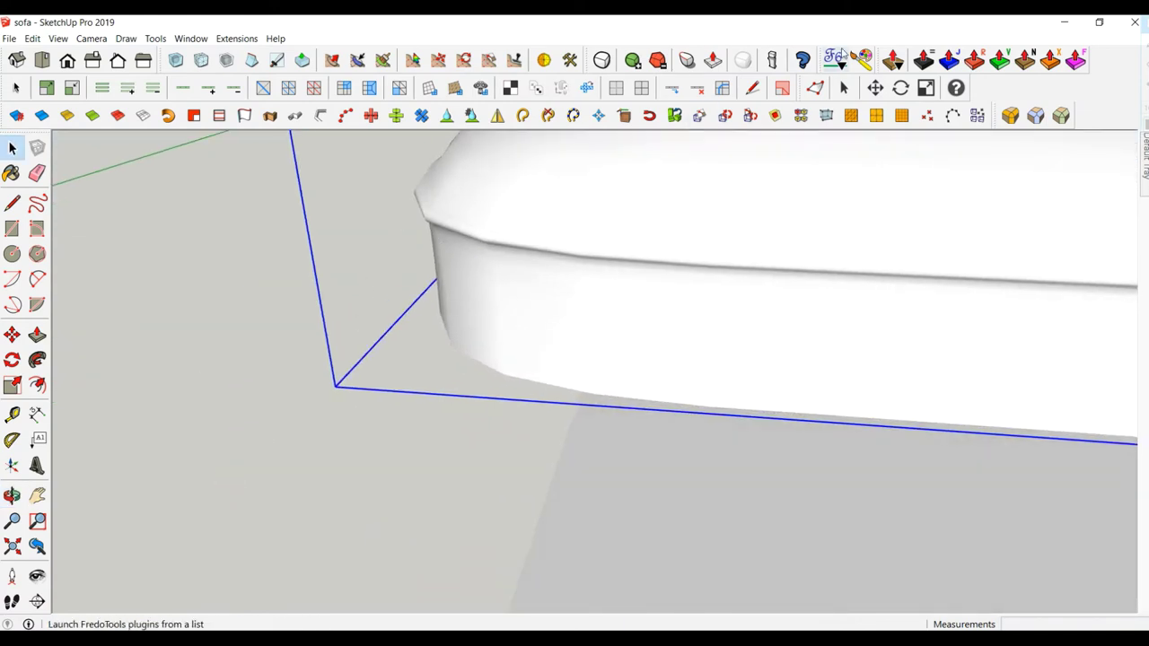
Show the edge lines again and select the long edge along the cushion's lower rim.
{"action": "left_click", "coordinate": [745, 60]}
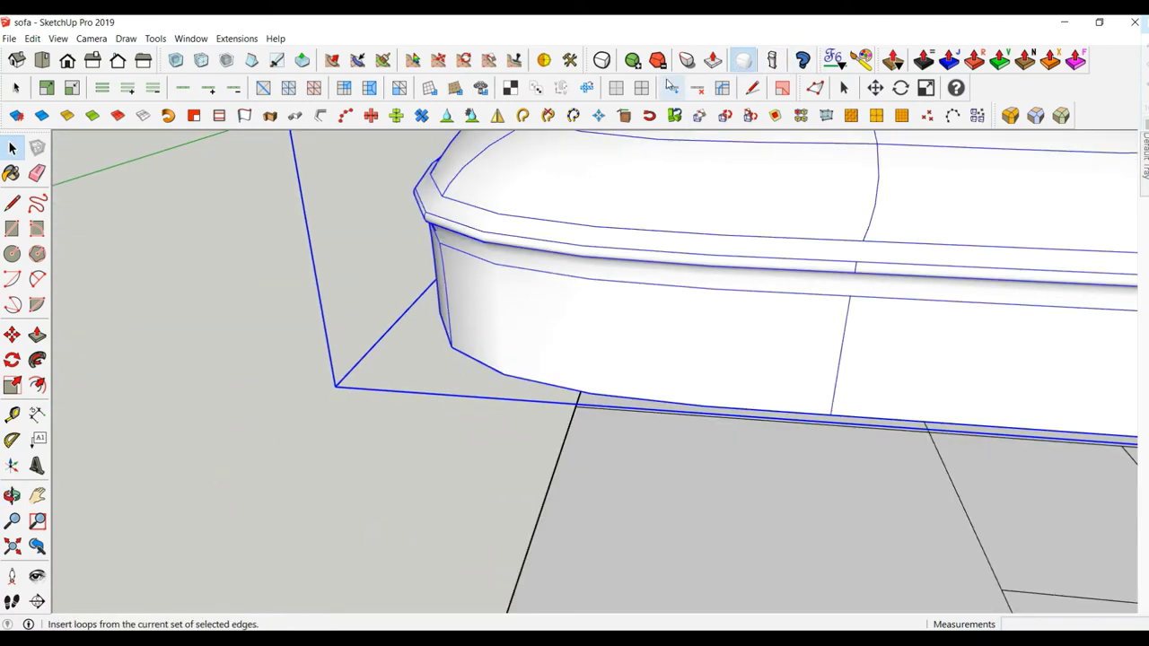
{"action": "mouse_move", "coordinate": [590, 289]}
{"action": "middle_mouse_down"}
{"action": "mouse_move", "coordinate": [674, 278]}
{"action": "mouse_move", "coordinate": [738, 285]}
{"action": "middle_mouse_up"}
{"action": "scroll", "coordinate": [538, 231], "scroll_direction": "up", "scroll_amount": 2}
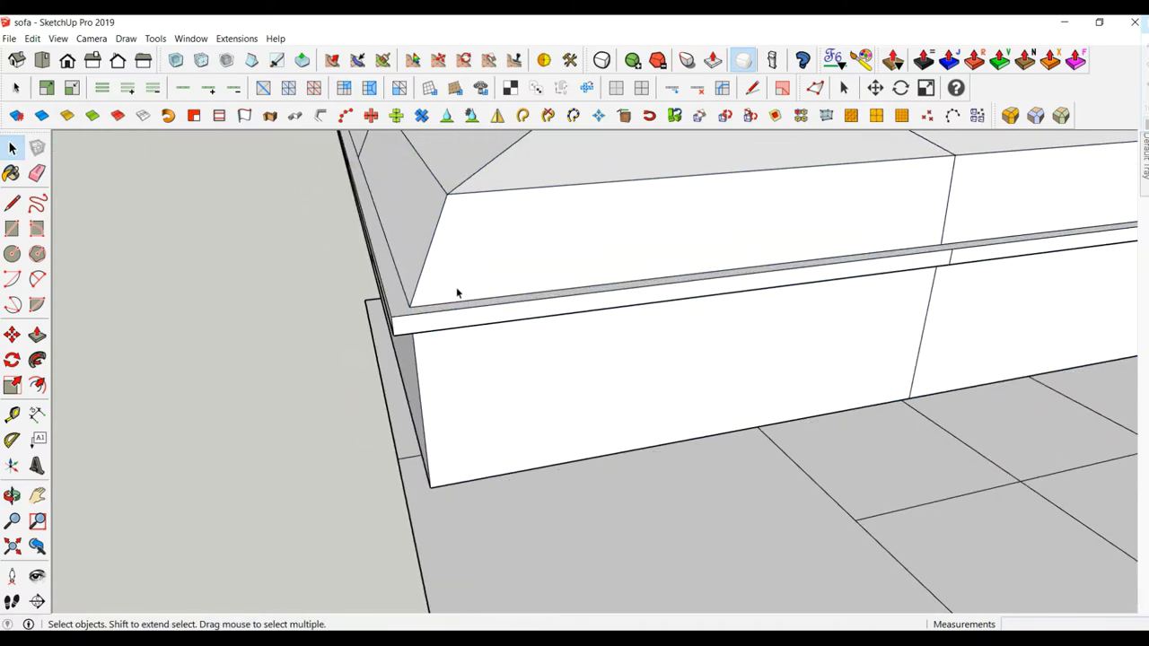
{"action": "left_click", "coordinate": [437, 308]}
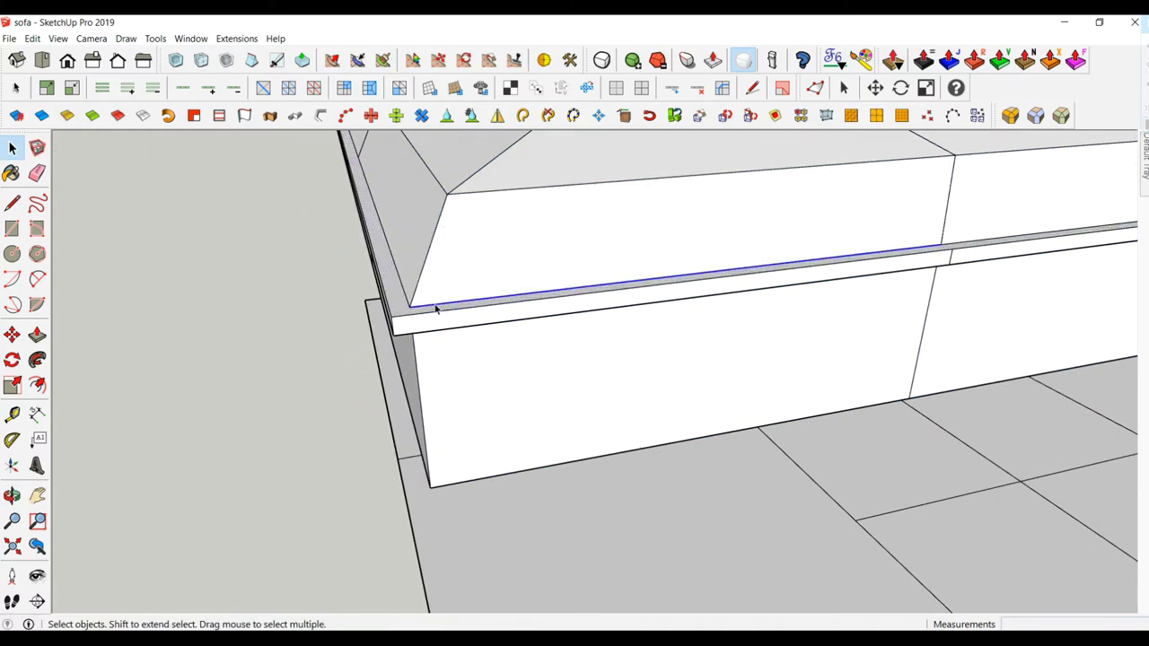
{"action": "mouse_move", "coordinate": [501, 238]}
{"action": "middle_mouse_down"}
{"action": "mouse_move", "coordinate": [485, 269]}
{"action": "mouse_move", "coordinate": [454, 227]}
{"action": "mouse_move", "coordinate": [652, 228]}
{"action": "mouse_move", "coordinate": [564, 222]}
{"action": "mouse_move", "coordinate": [477, 308]}
{"action": "mouse_move", "coordinate": [464, 344]}
{"action": "mouse_move", "coordinate": [453, 332]}
{"action": "middle_mouse_up"}
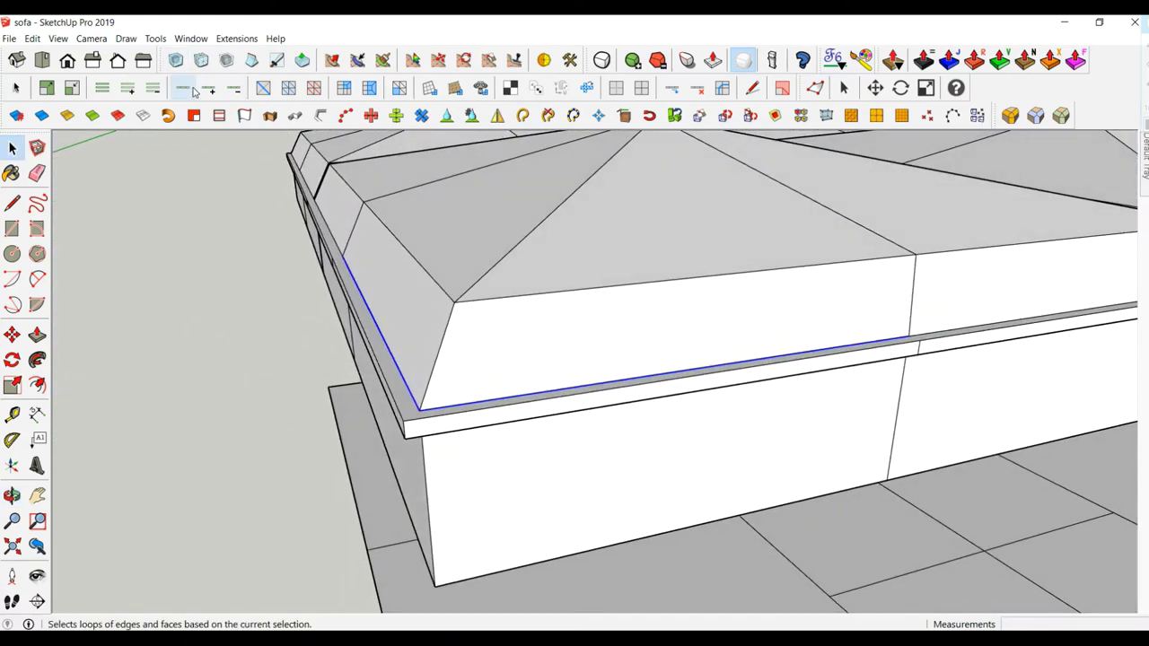
{"action": "scroll", "coordinate": [384, 158], "scroll_direction": "down", "scroll_amount": 2}
{"action": "scroll", "coordinate": [385, 159], "scroll_direction": "down", "scroll_amount": 3}
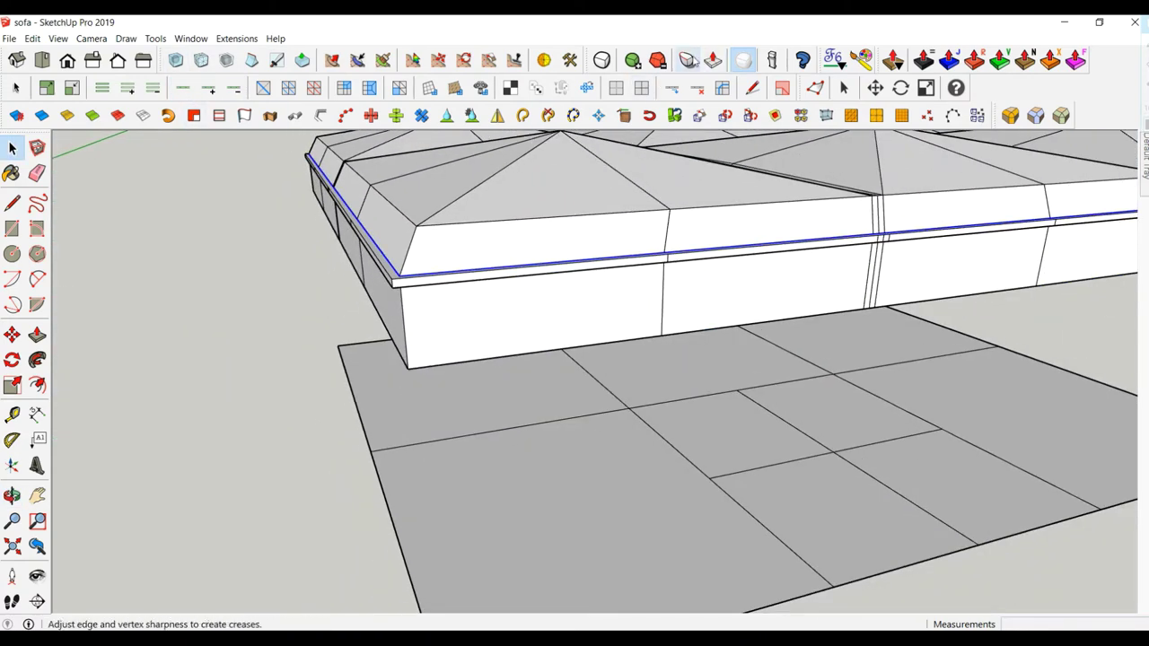
Set the rim edge loop's crease sharpness to 1.00.
{"action": "scroll", "coordinate": [550, 334], "scroll_direction": "down", "scroll_amount": 3}
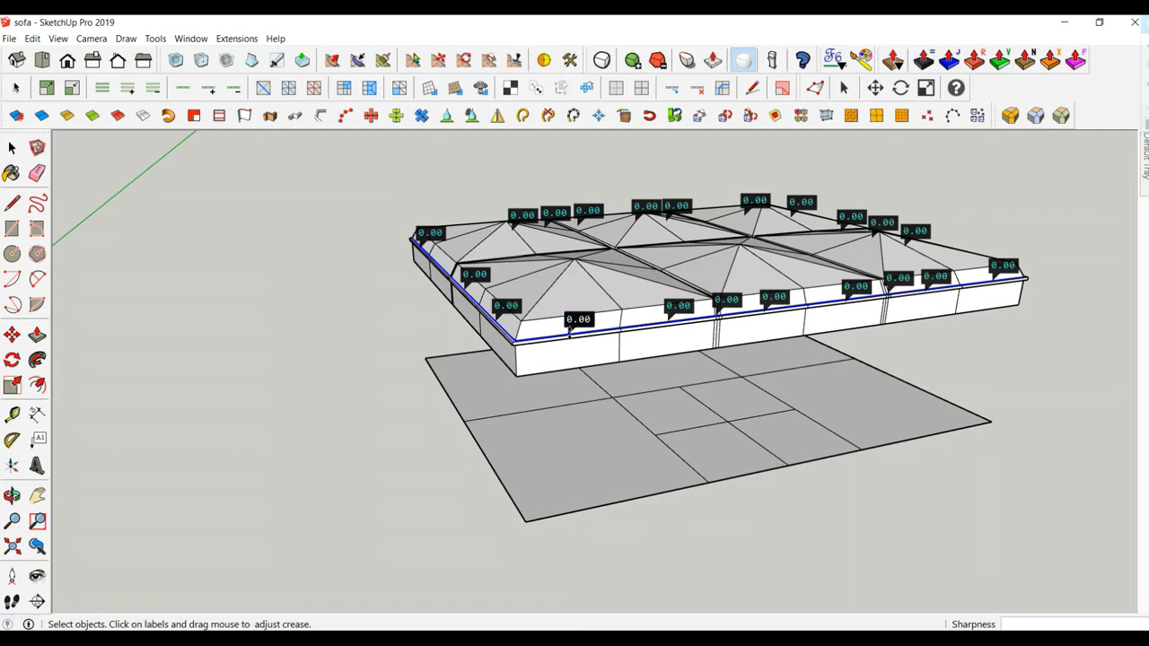
{"action": "left_click_drag", "start_coordinate": [576, 318], "coordinate": [579, 279]}
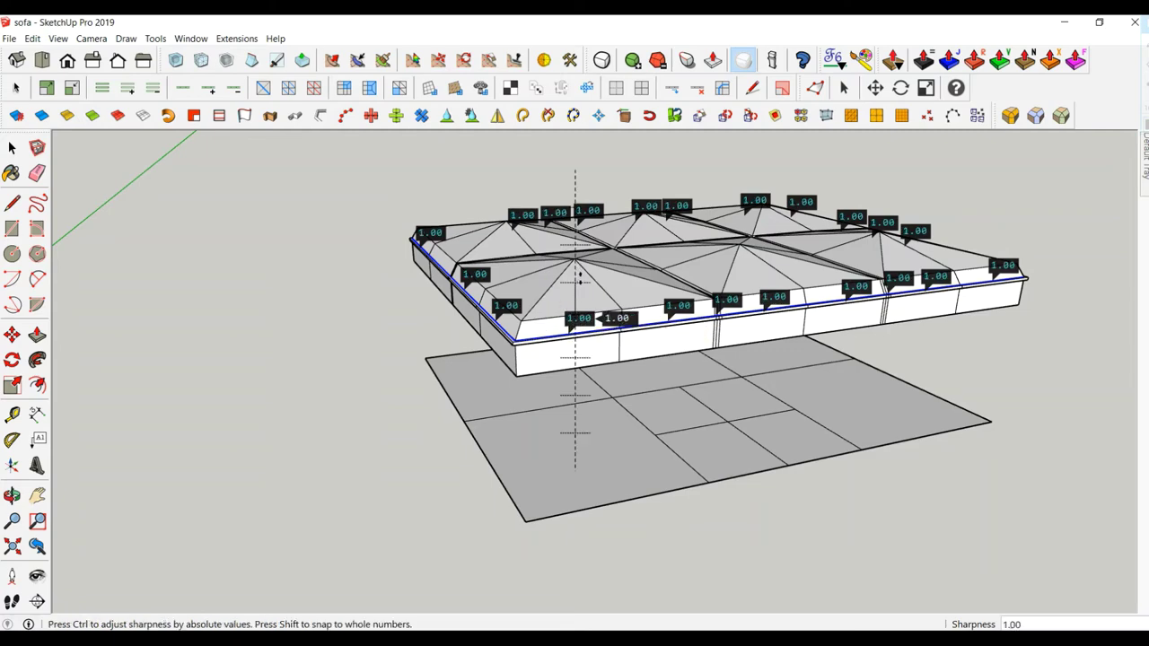
{"action": "left_click", "coordinate": [13, 147]}
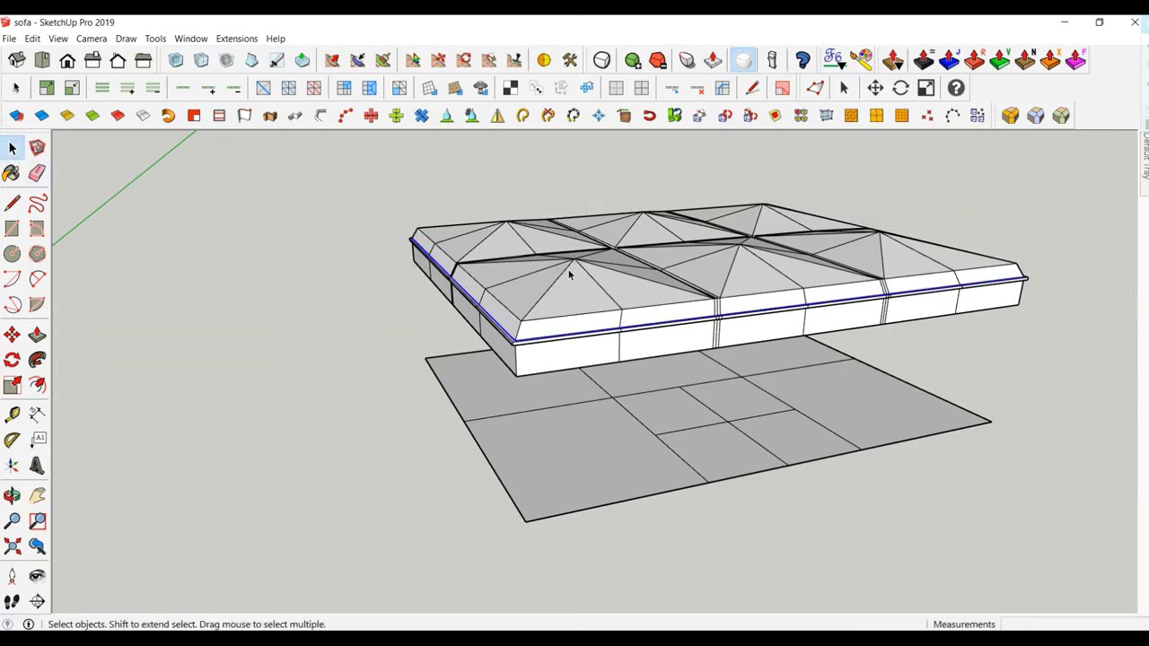
{"action": "scroll", "coordinate": [582, 296], "scroll_direction": "up", "scroll_amount": 3}
{"action": "middle_click_drag", "start_coordinate": [582, 295], "coordinate": [554, 303]}
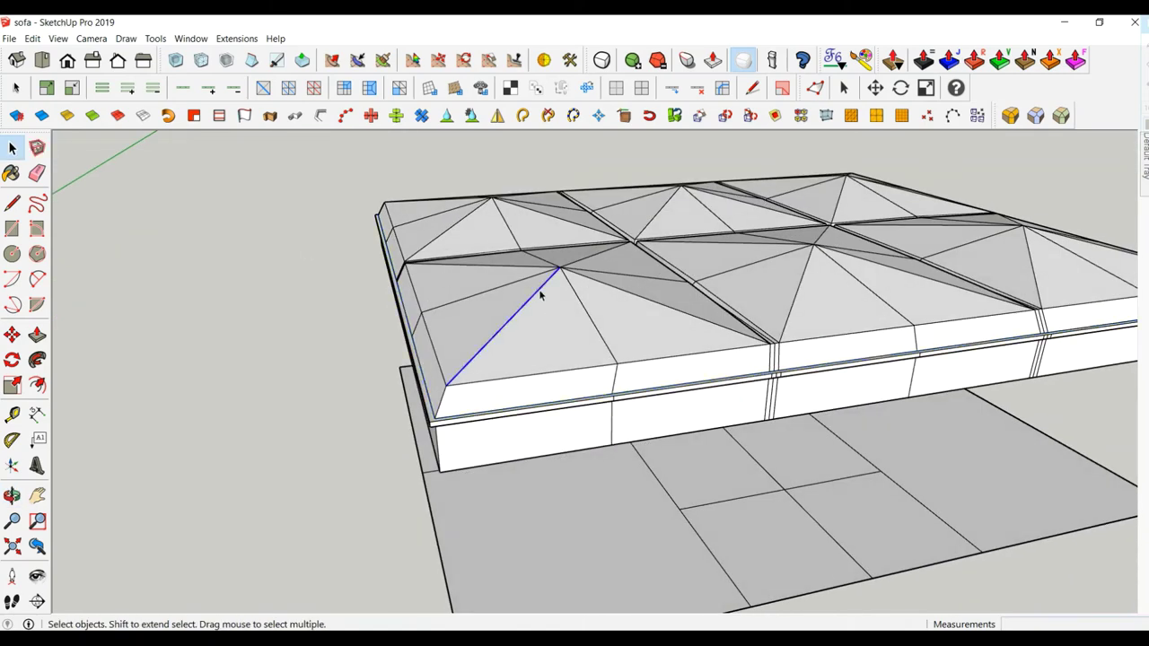
Group all of the sofa's geometry and select the new group.
{"action": "triple_click", "coordinate": [540, 295]}
{"action": "right_click", "coordinate": [540, 295]}
{"action": "left_click", "coordinate": [574, 394]}
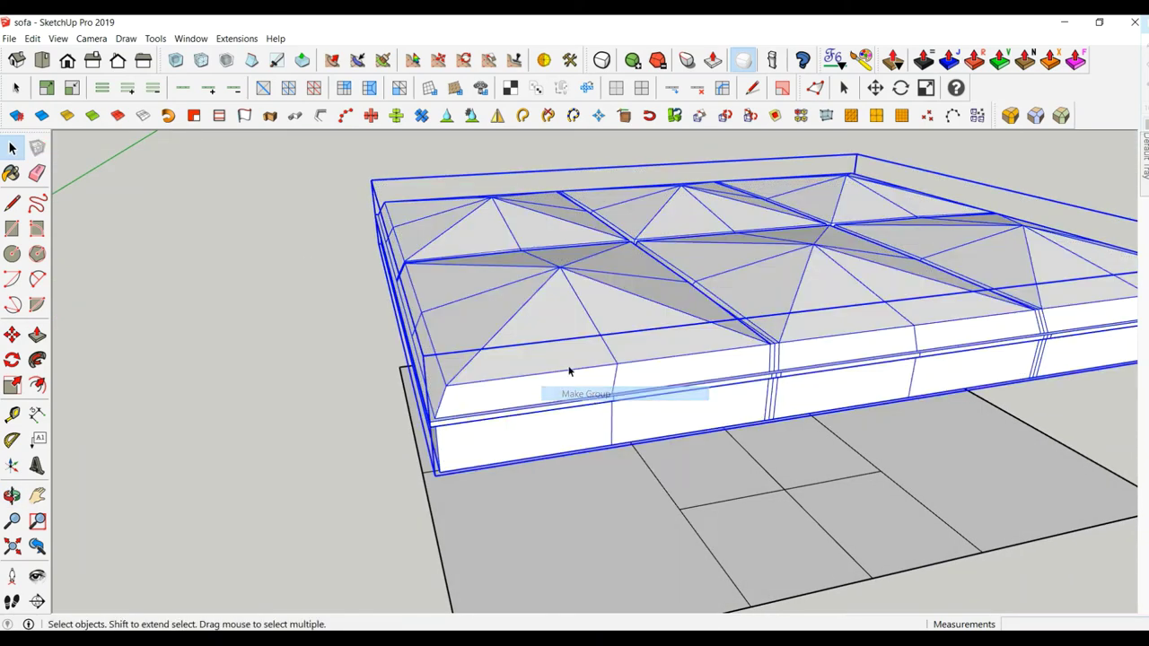
{"action": "triple_click", "coordinate": [540, 320]}
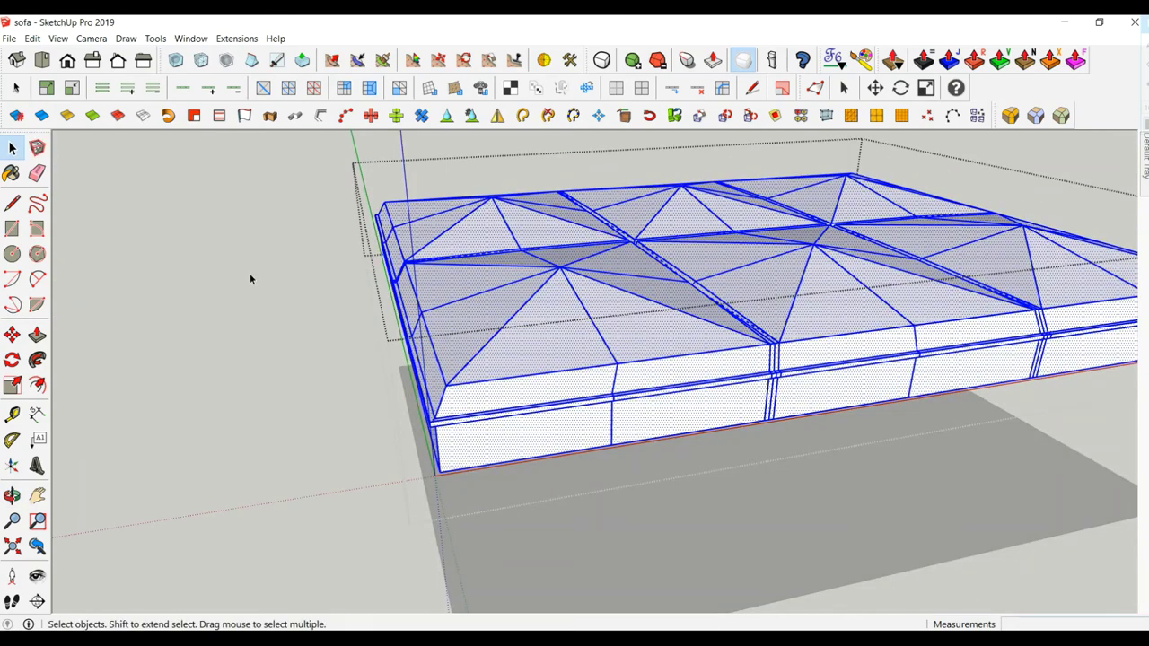
{"action": "left_click", "coordinate": [553, 287]}
{"action": "left_click", "coordinate": [259, 201]}
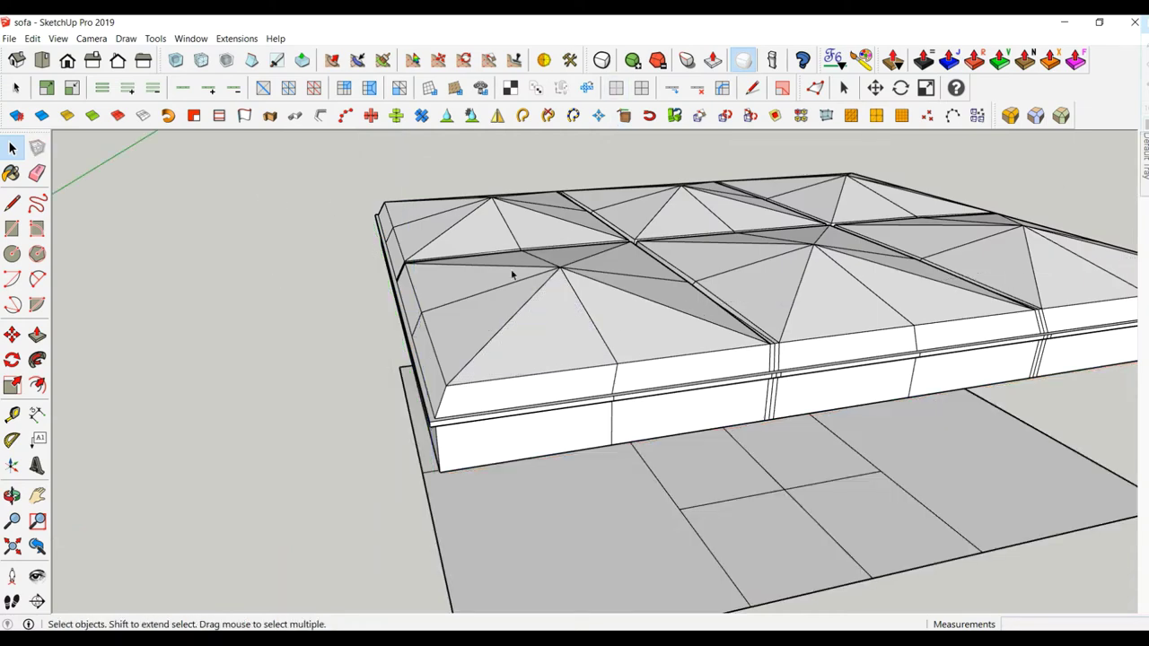
{"action": "left_click", "coordinate": [512, 275]}
Preview the sofa group as a smooth subdivided mesh with edge lines hidden.
{"action": "left_click", "coordinate": [601, 60]}
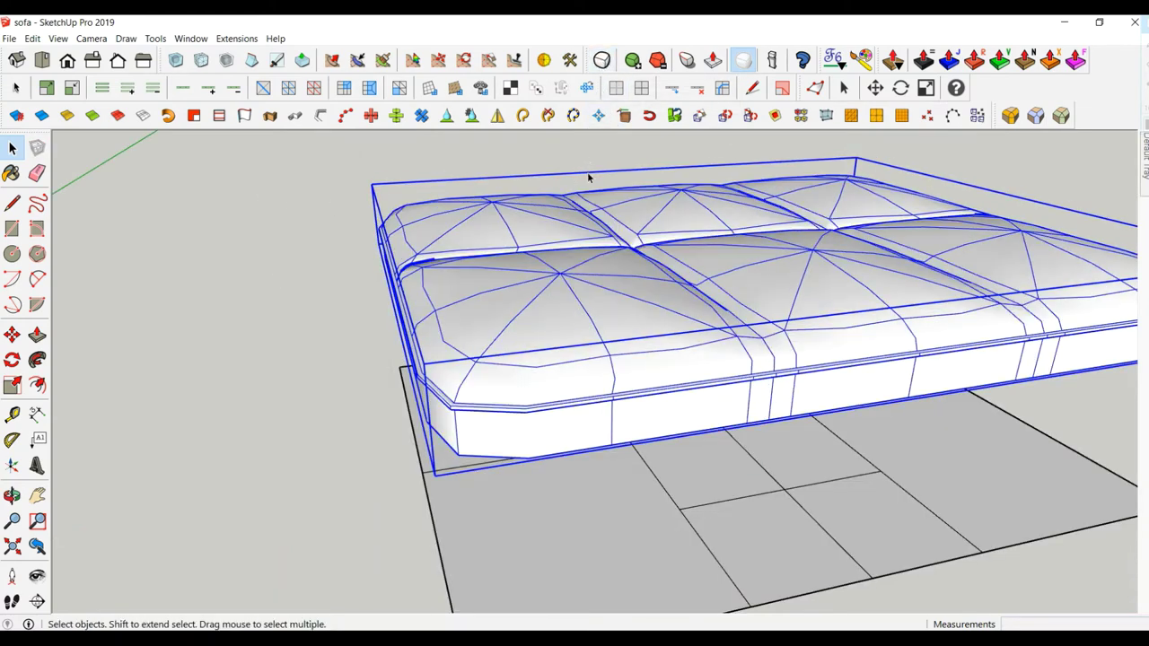
{"action": "left_click", "coordinate": [749, 62]}
{"action": "left_click", "coordinate": [747, 63]}
{"action": "mouse_move", "coordinate": [503, 198]}
{"action": "middle_mouse_down"}
{"action": "mouse_move", "coordinate": [438, 265]}
{"action": "mouse_move", "coordinate": [461, 274]}
{"action": "mouse_move", "coordinate": [544, 238]}
{"action": "mouse_move", "coordinate": [566, 193]}
{"action": "mouse_move", "coordinate": [478, 198]}
{"action": "mouse_move", "coordinate": [485, 246]}
{"action": "mouse_move", "coordinate": [615, 252]}
{"action": "mouse_move", "coordinate": [613, 263]}
{"action": "middle_mouse_up"}
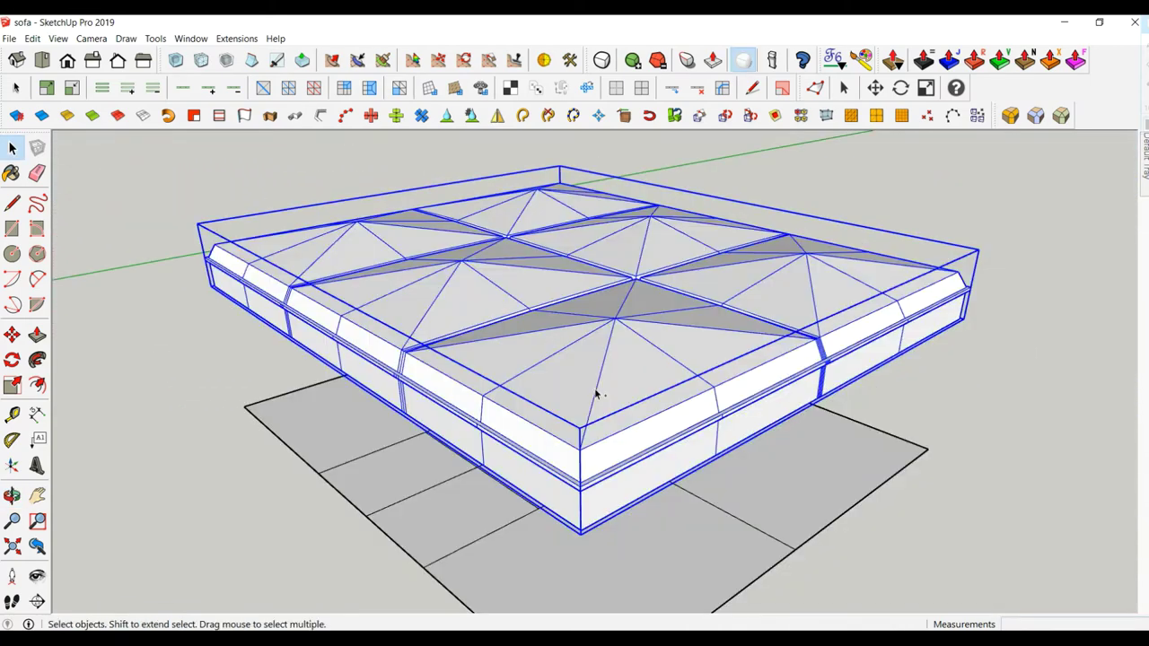
Mirror all geometry inside the sofa group across a line on the red axis.
{"action": "double_click", "coordinate": [596, 397]}
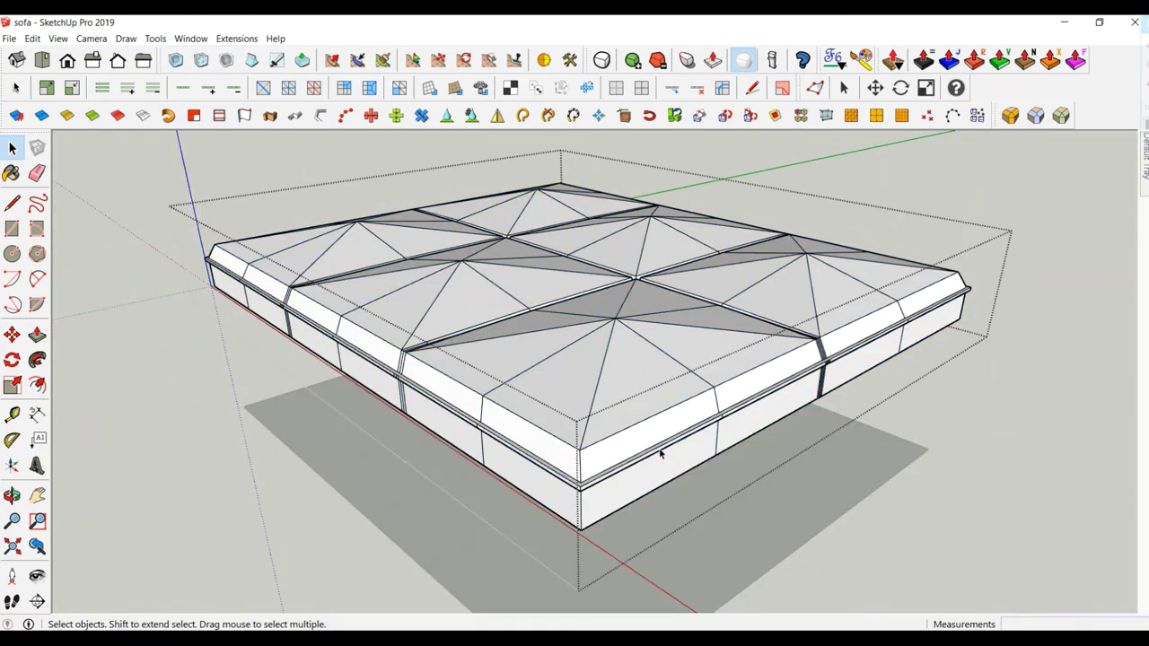
{"action": "triple_click", "coordinate": [615, 337]}
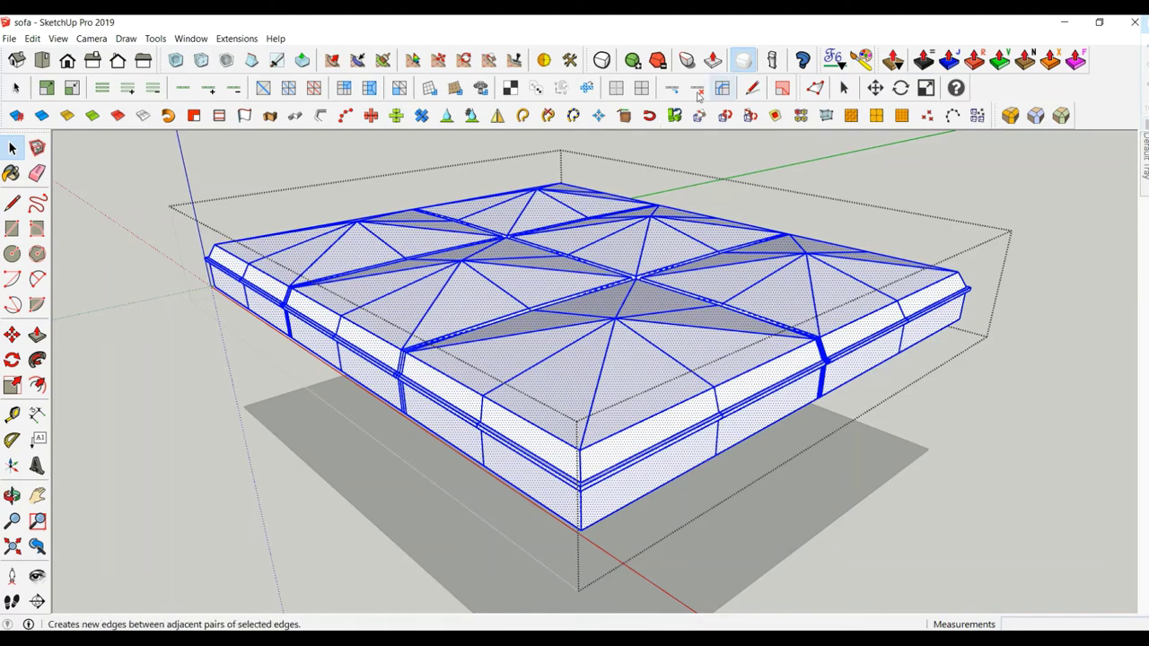
{"action": "left_click", "coordinate": [497, 115]}
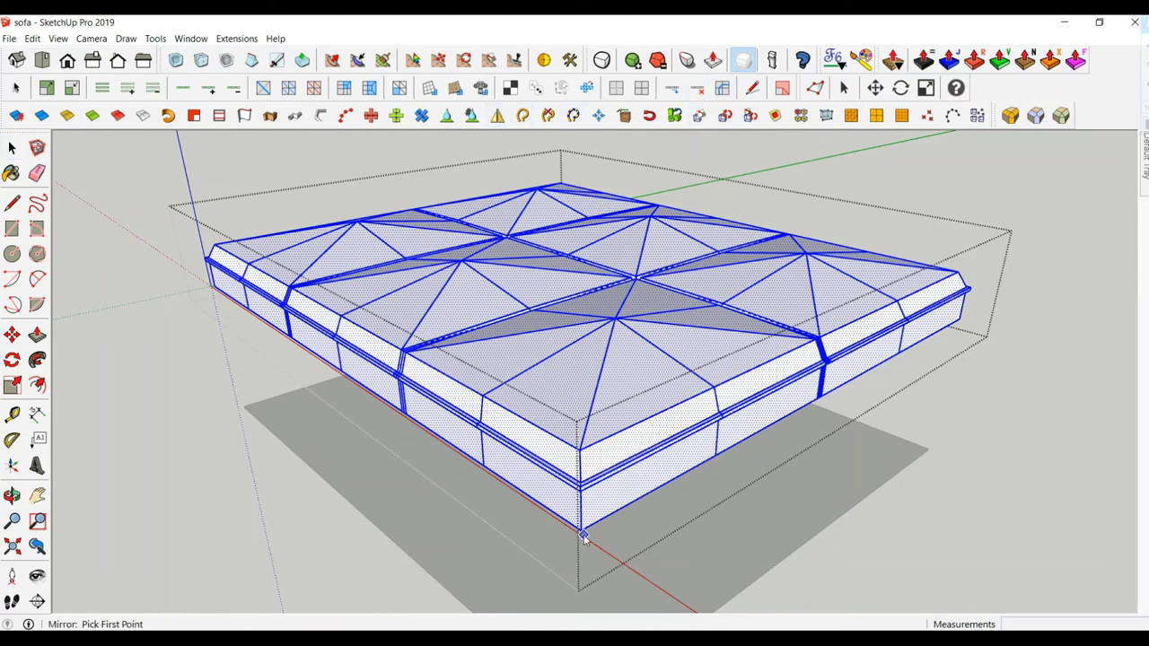
{"action": "left_click", "coordinate": [671, 585]}
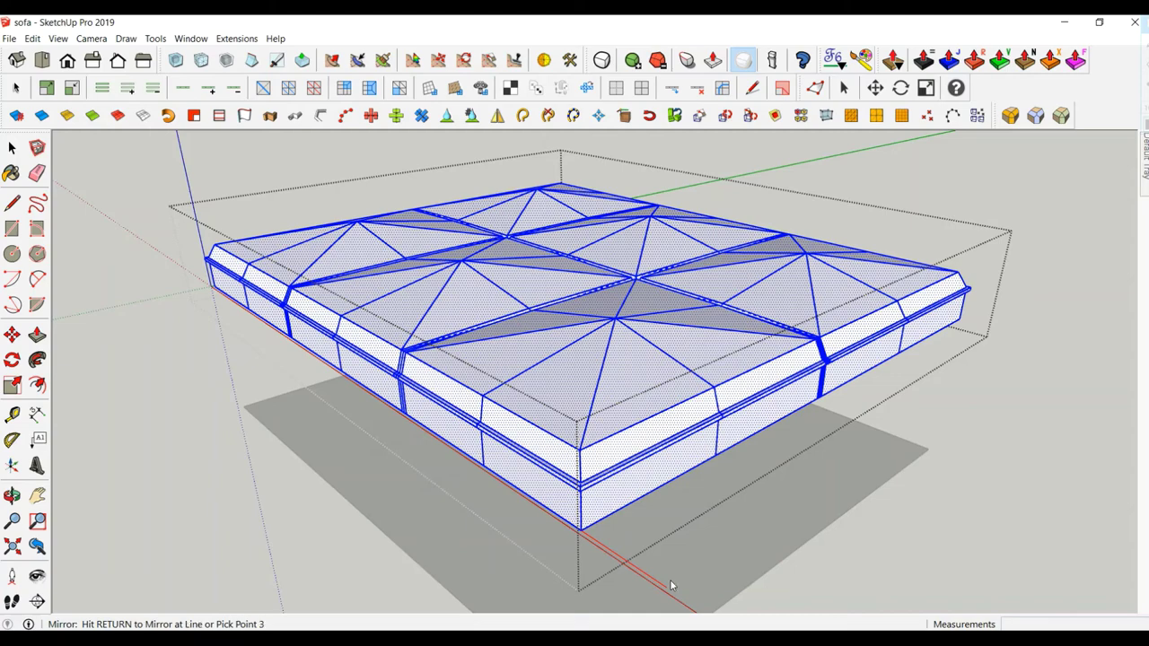
{"action": "left_click", "coordinate": [721, 544]}
{"action": "mouse_move", "coordinate": [721, 543]}
{"action": "middle_mouse_down"}
{"action": "mouse_move", "coordinate": [813, 388]}
{"action": "mouse_move", "coordinate": [584, 449]}
{"action": "middle_mouse_up"}
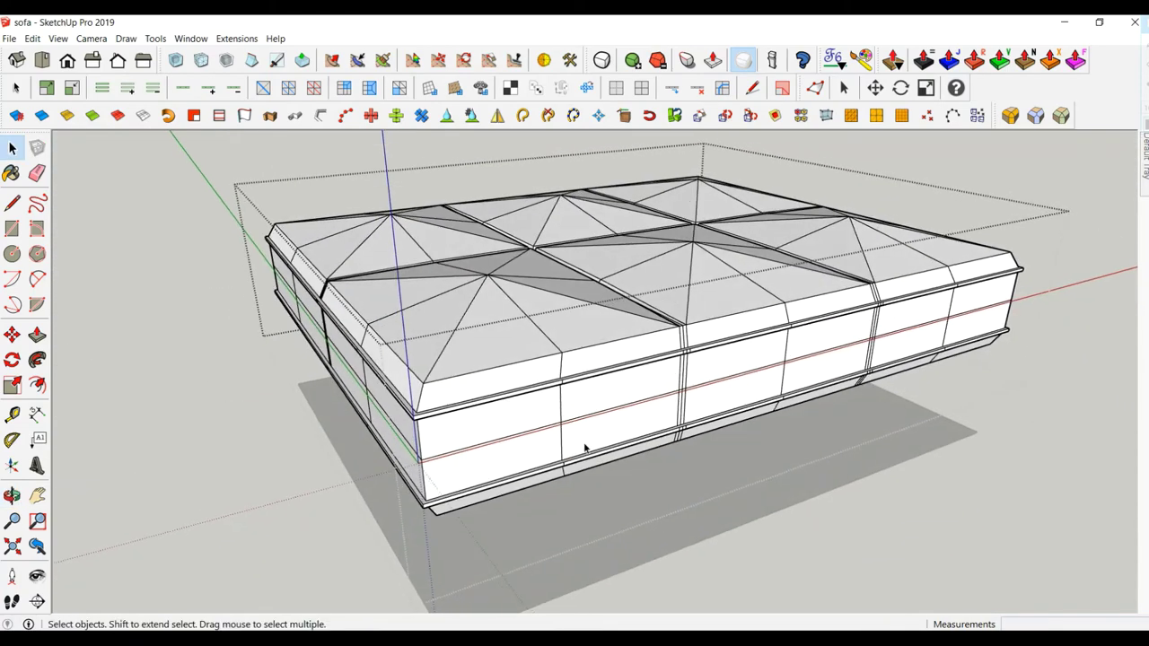
{"action": "scroll", "coordinate": [480, 416], "scroll_direction": "up", "scroll_amount": 4}
{"action": "middle_click_drag", "start_coordinate": [480, 417], "coordinate": [464, 320]}
{"action": "scroll", "coordinate": [436, 474], "scroll_direction": "down", "scroll_amount": 2}
{"action": "scroll", "coordinate": [383, 491], "scroll_direction": "up", "scroll_amount": 2}
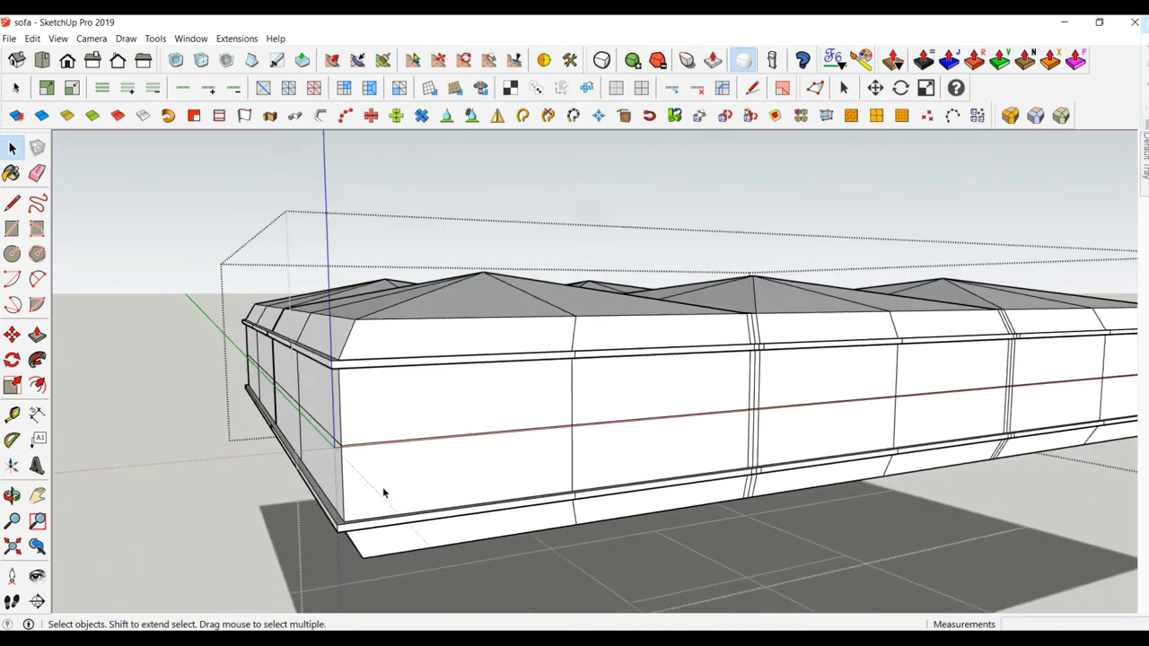
{"action": "scroll", "coordinate": [380, 463], "scroll_direction": "up", "scroll_amount": 2}
{"action": "middle_click_drag", "start_coordinate": [380, 462], "coordinate": [382, 403]}
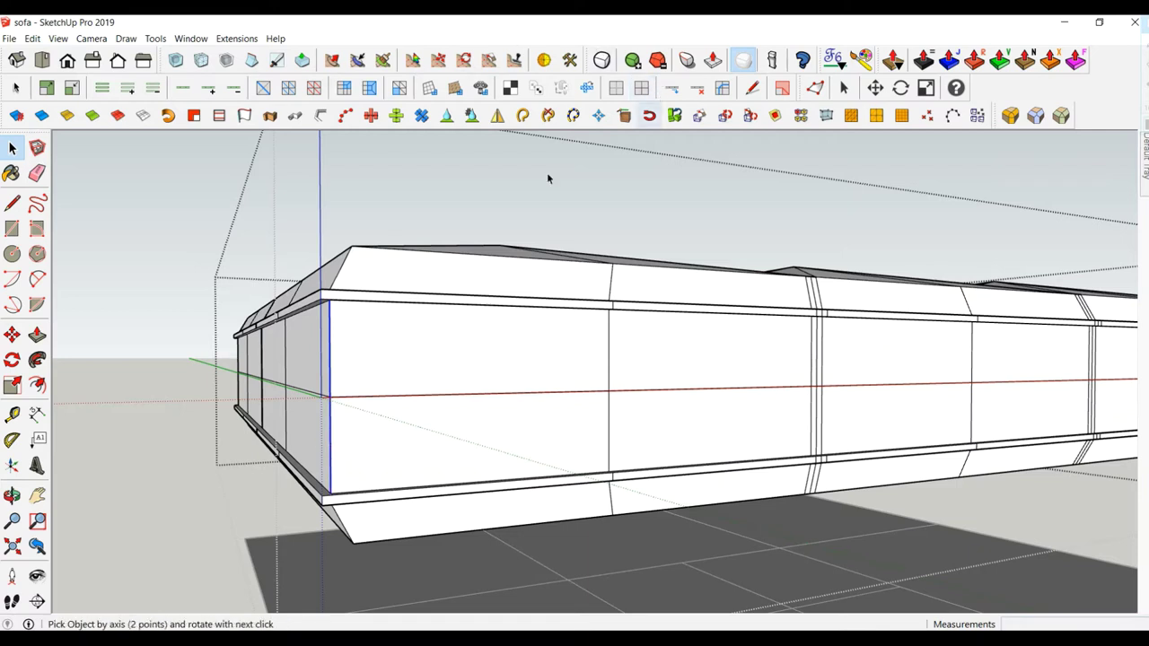
Add horizontal connecting edge loops around the body with QuadFace Tools Connect.
{"action": "left_click", "coordinate": [101, 91]}
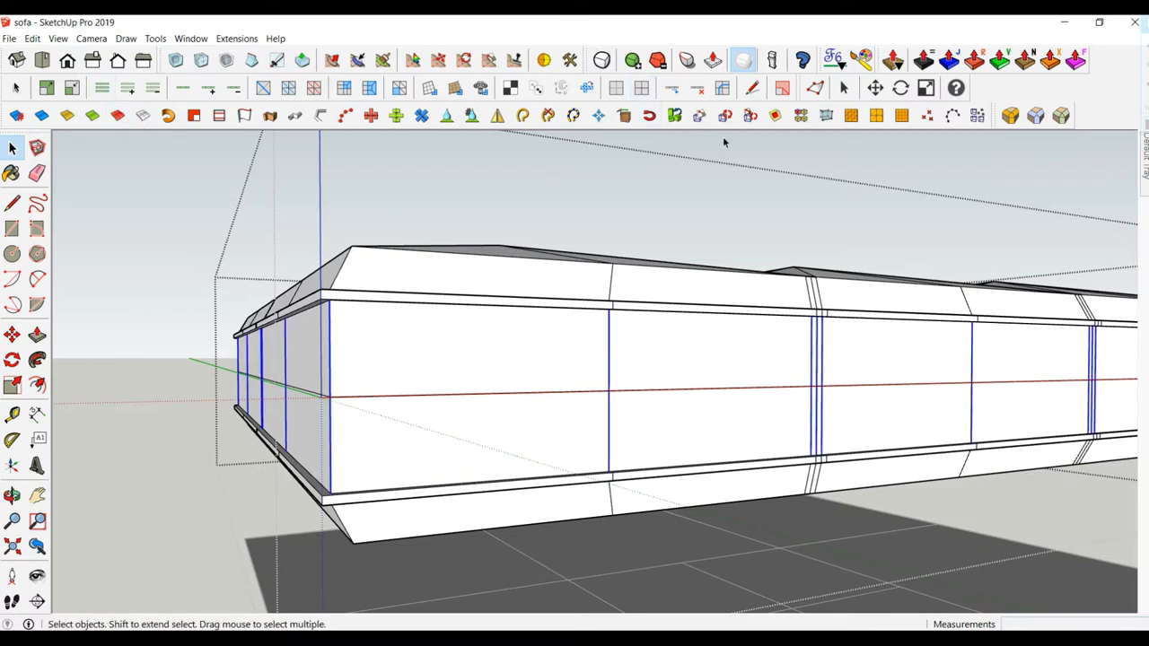
{"action": "left_click", "coordinate": [720, 88]}
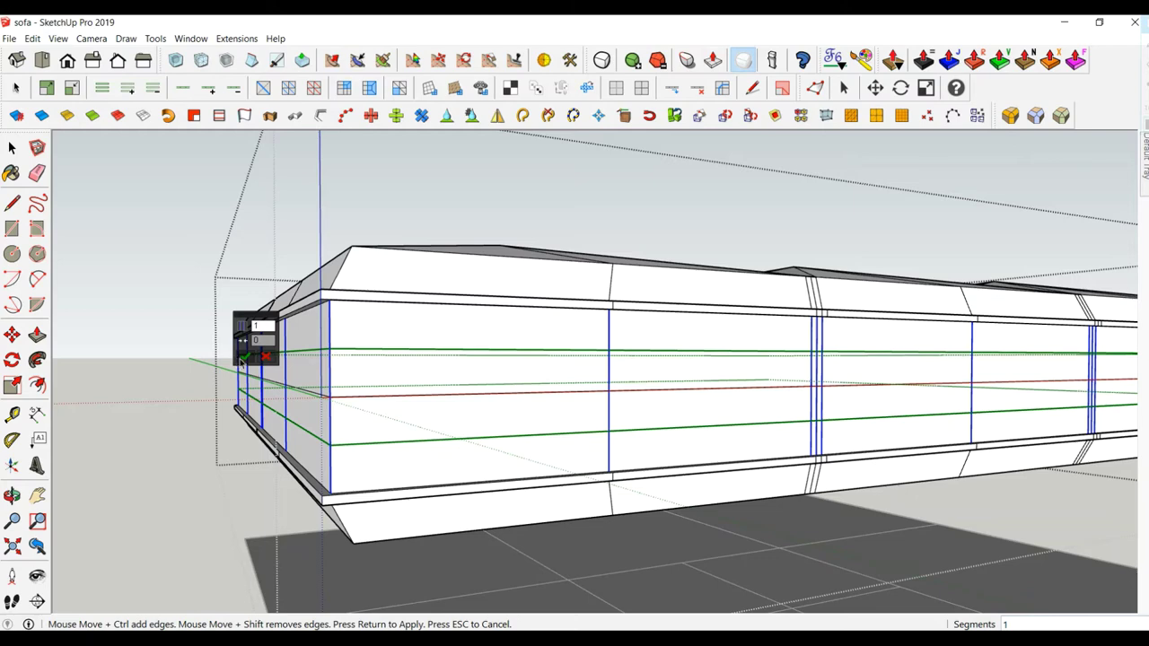
{"action": "left_click", "coordinate": [244, 357]}
{"action": "mouse_move", "coordinate": [431, 377]}
{"action": "middle_mouse_down"}
{"action": "mouse_move", "coordinate": [387, 398]}
{"action": "mouse_move", "coordinate": [385, 410]}
{"action": "mouse_move", "coordinate": [404, 413]}
{"action": "mouse_move", "coordinate": [367, 410]}
{"action": "middle_mouse_up"}
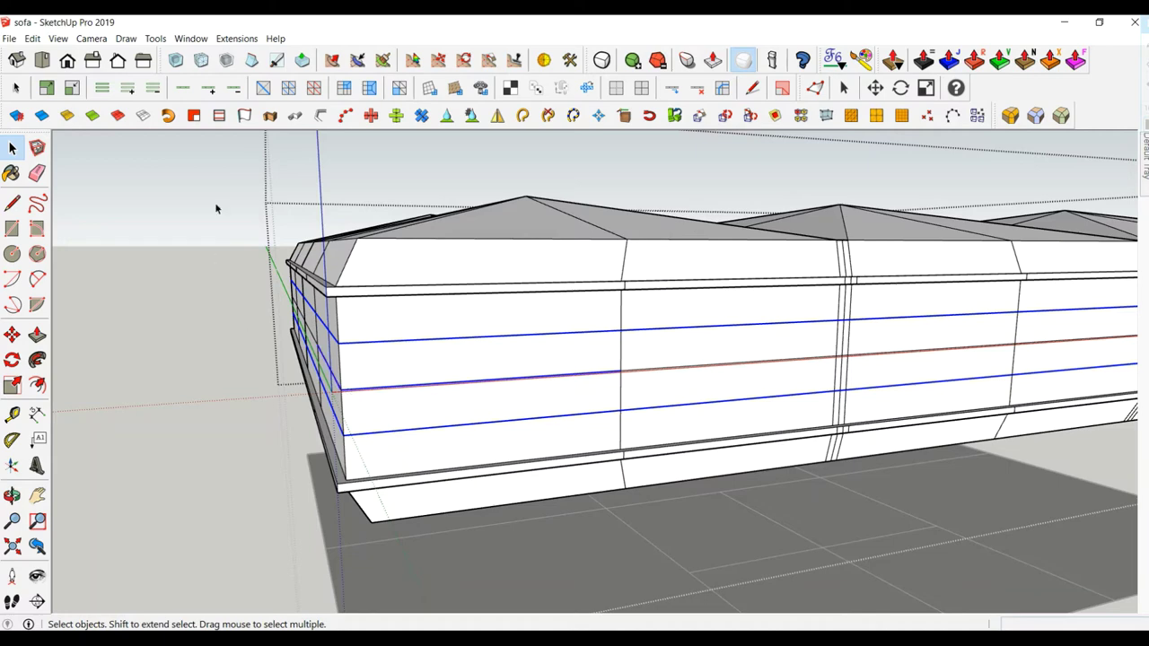
Scale the middle edge loop's vertices outward to about 1.01 with Vertex Tools.
{"action": "left_click", "coordinate": [183, 87]}
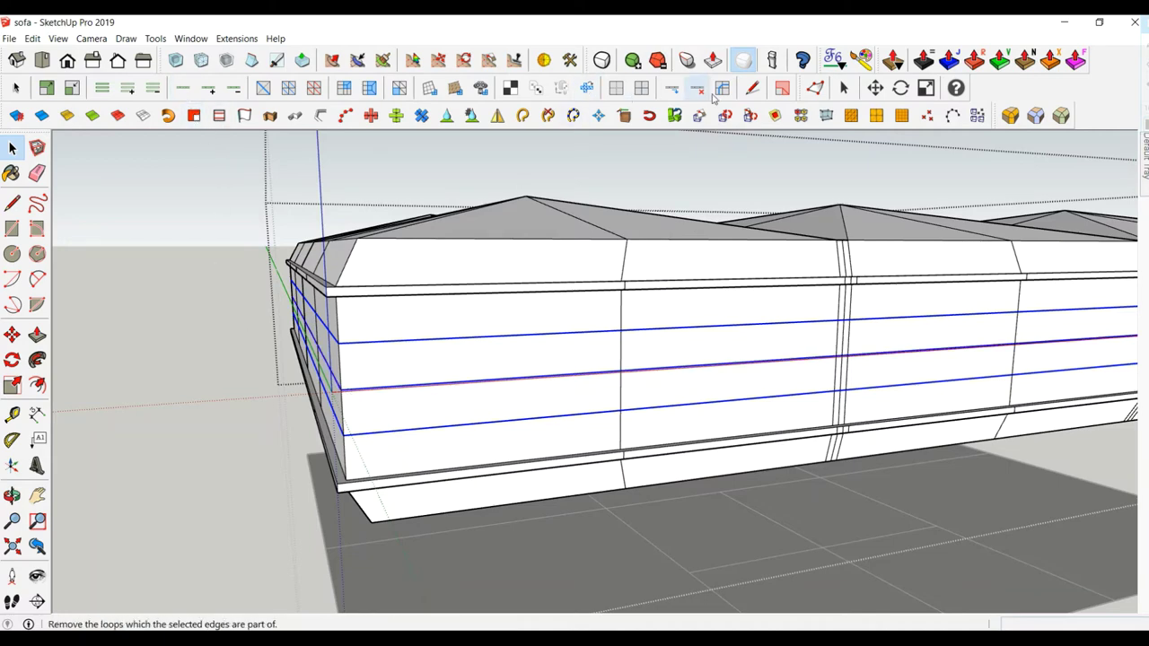
{"action": "left_click", "coordinate": [813, 89]}
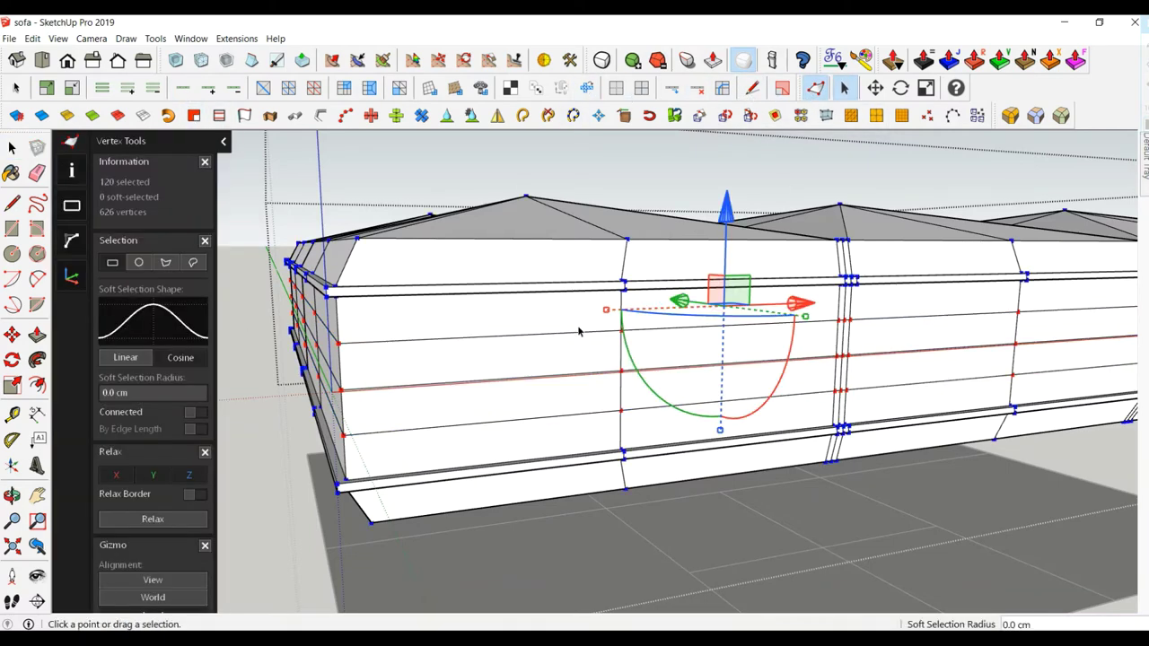
{"action": "mouse_move", "coordinate": [833, 306]}
{"action": "middle_mouse_down"}
{"action": "mouse_move", "coordinate": [849, 359]}
{"action": "mouse_move", "coordinate": [753, 307]}
{"action": "middle_mouse_up"}
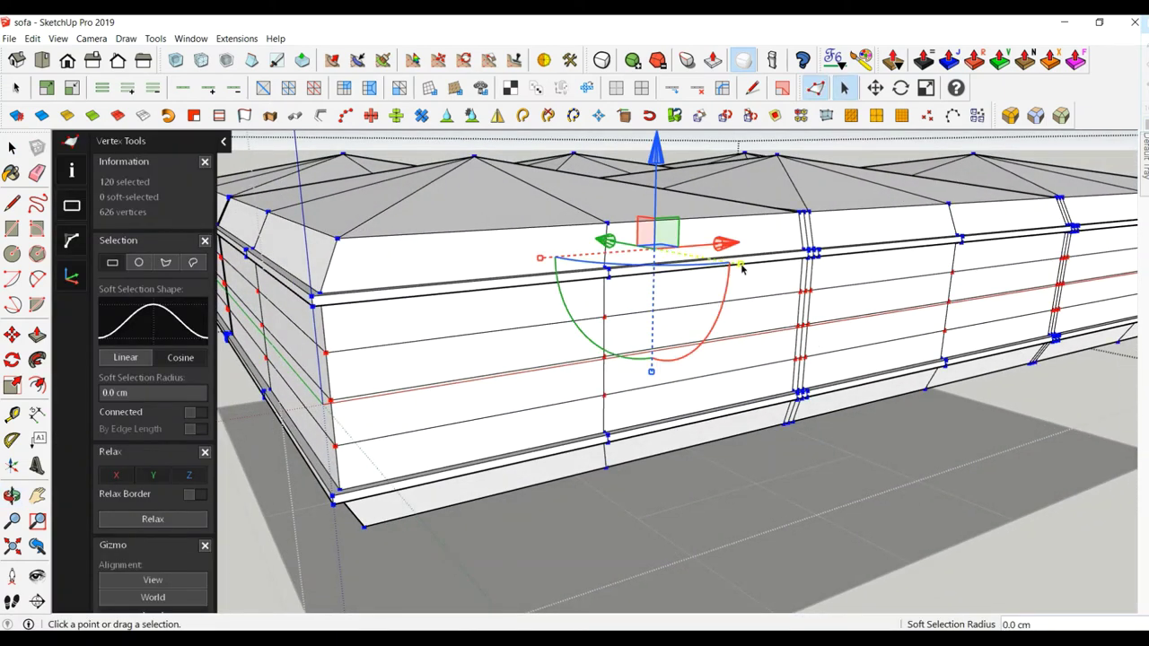
{"action": "left_click_drag", "start_coordinate": [743, 268], "coordinate": [745, 269]}
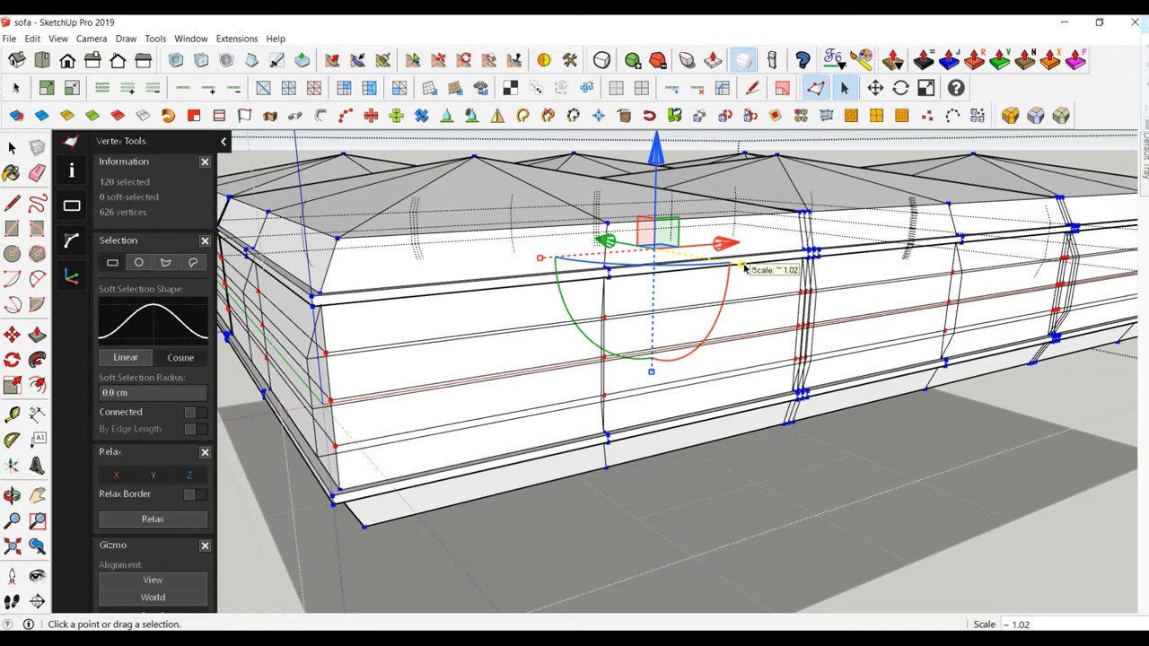
{"action": "left_click_drag", "start_coordinate": [744, 267], "coordinate": [744, 267]}
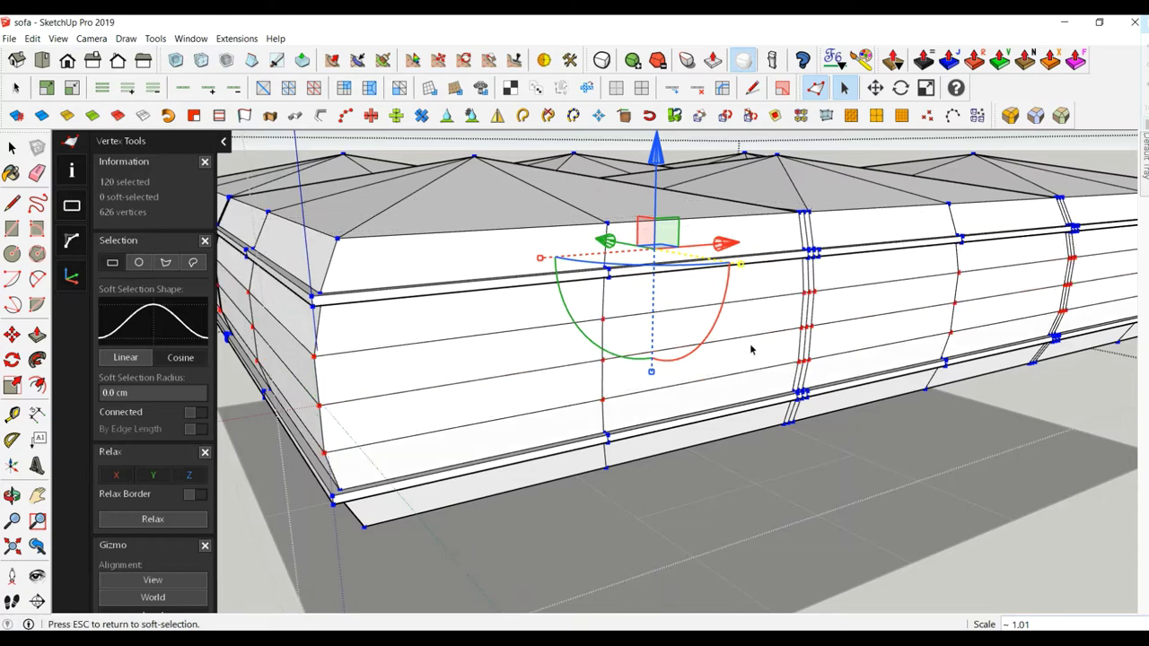
{"action": "mouse_move", "coordinate": [751, 349]}
{"action": "middle_mouse_down"}
{"action": "mouse_move", "coordinate": [487, 333]}
{"action": "mouse_move", "coordinate": [479, 287]}
{"action": "mouse_move", "coordinate": [467, 359]}
{"action": "middle_mouse_up"}
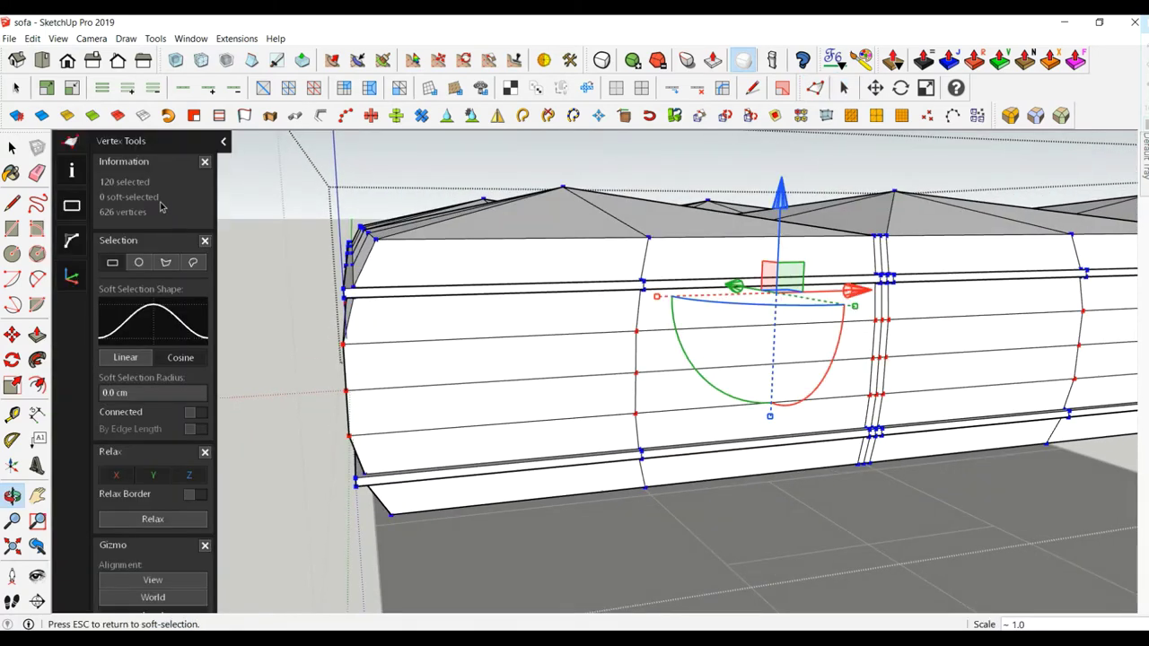
{"action": "key", "text": "Escape"}
{"action": "middle_click_drag", "start_coordinate": [264, 215], "coordinate": [264, 165]}
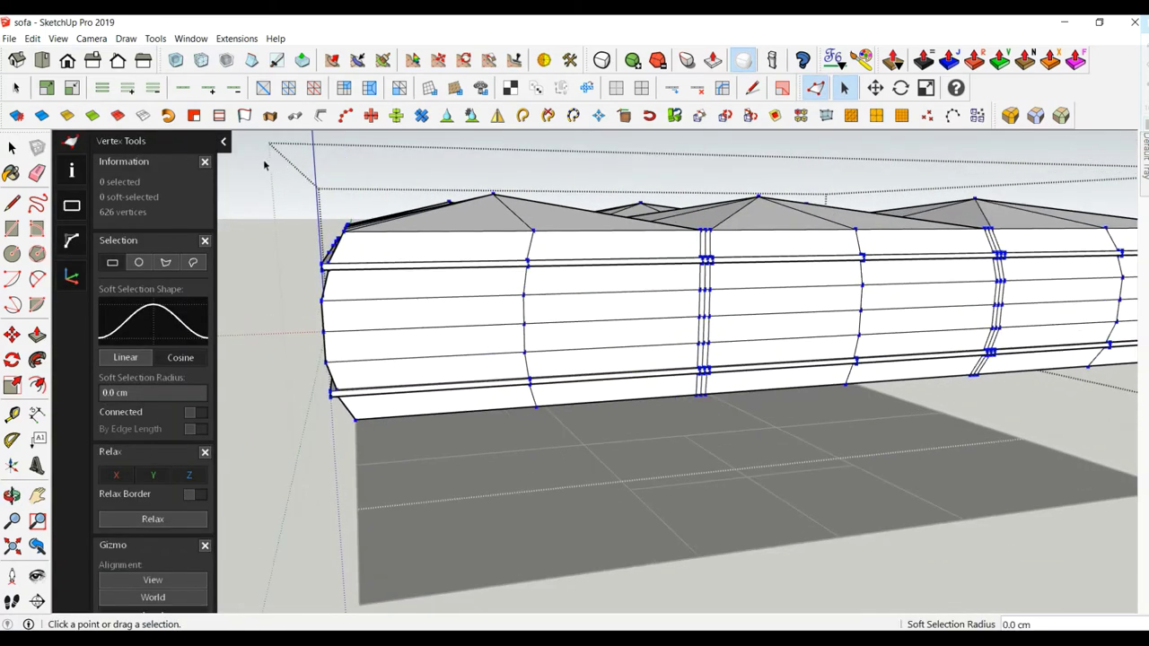
{"action": "left_click", "coordinate": [12, 148]}
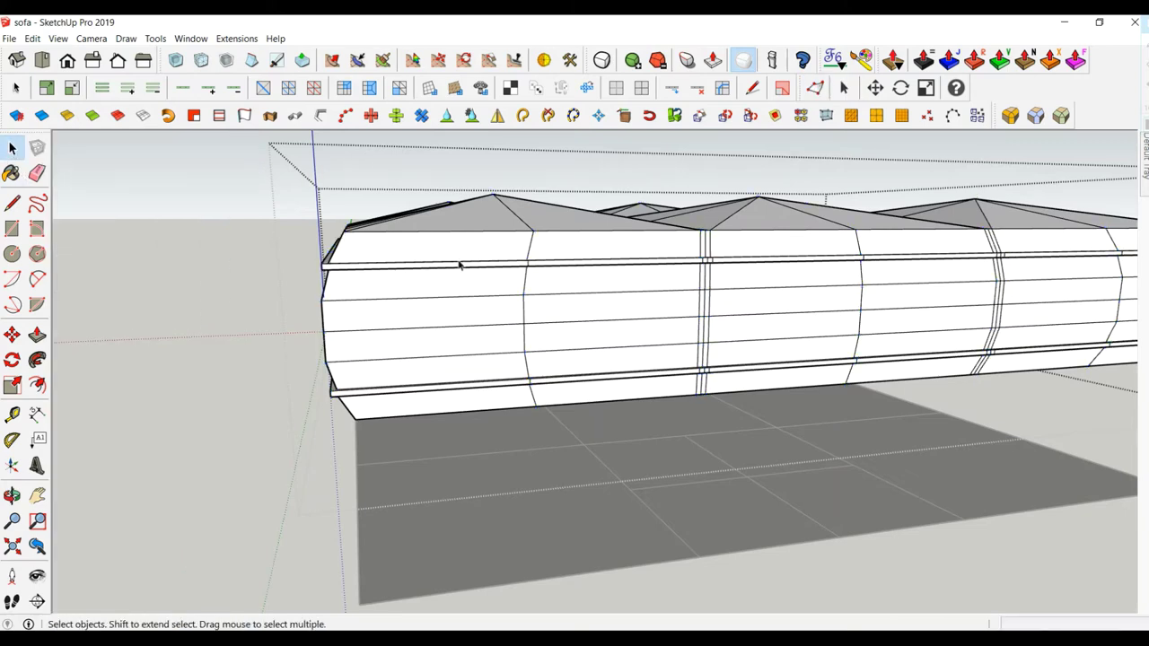
Preview the smoothed cushion with its wireframe edges hidden from a lower side angle.
{"action": "left_click", "coordinate": [492, 271]}
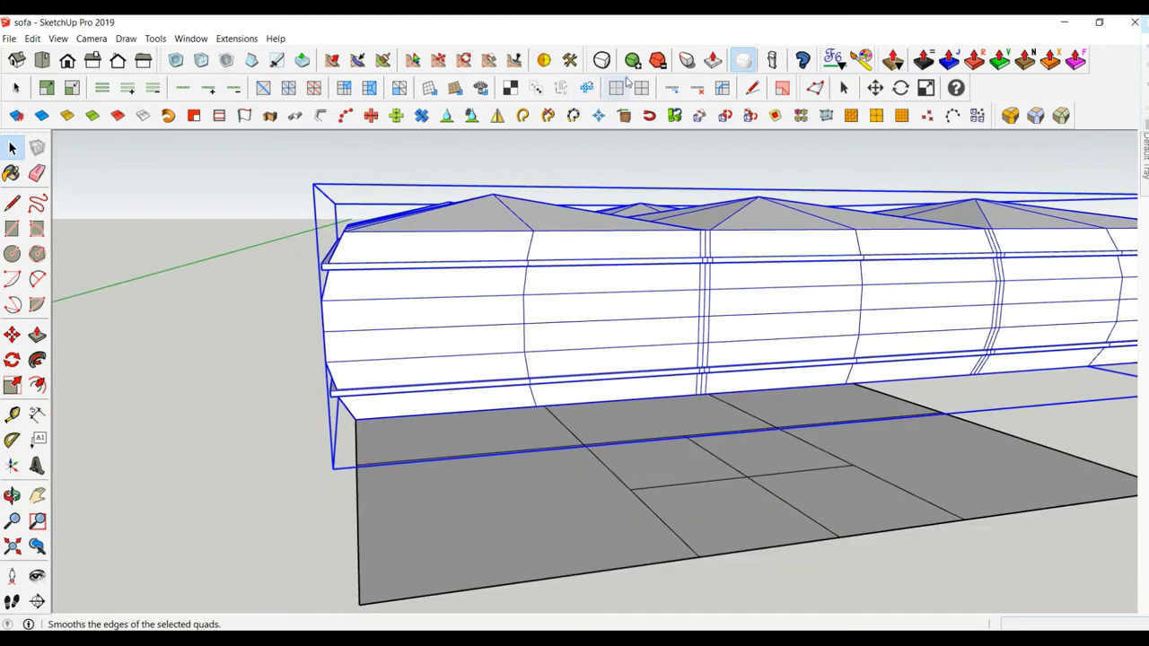
{"action": "mouse_move", "coordinate": [563, 297]}
{"action": "middle_mouse_down"}
{"action": "mouse_move", "coordinate": [412, 348]}
{"action": "mouse_move", "coordinate": [511, 333]}
{"action": "mouse_move", "coordinate": [556, 224]}
{"action": "middle_mouse_up"}
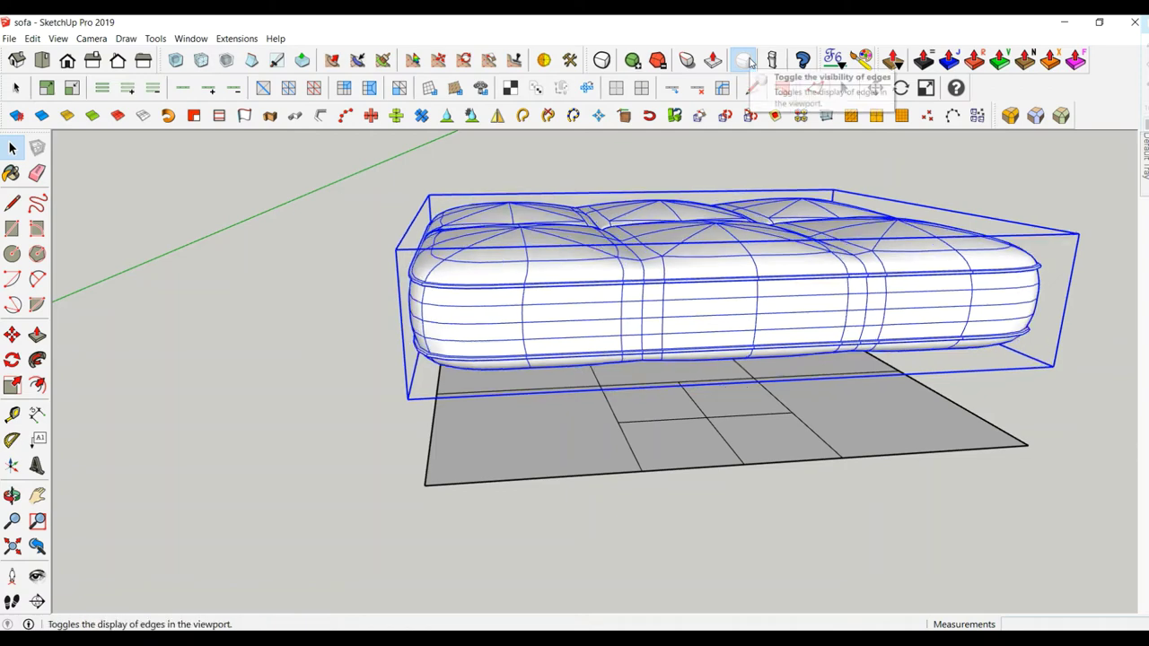
{"action": "left_click", "coordinate": [751, 61]}
{"action": "mouse_move", "coordinate": [714, 285]}
{"action": "middle_mouse_down"}
{"action": "mouse_move", "coordinate": [565, 287]}
{"action": "mouse_move", "coordinate": [493, 333]}
{"action": "mouse_move", "coordinate": [510, 418]}
{"action": "mouse_move", "coordinate": [715, 243]}
{"action": "mouse_move", "coordinate": [659, 256]}
{"action": "mouse_move", "coordinate": [643, 311]}
{"action": "mouse_move", "coordinate": [644, 455]}
{"action": "mouse_move", "coordinate": [652, 380]}
{"action": "middle_mouse_up"}
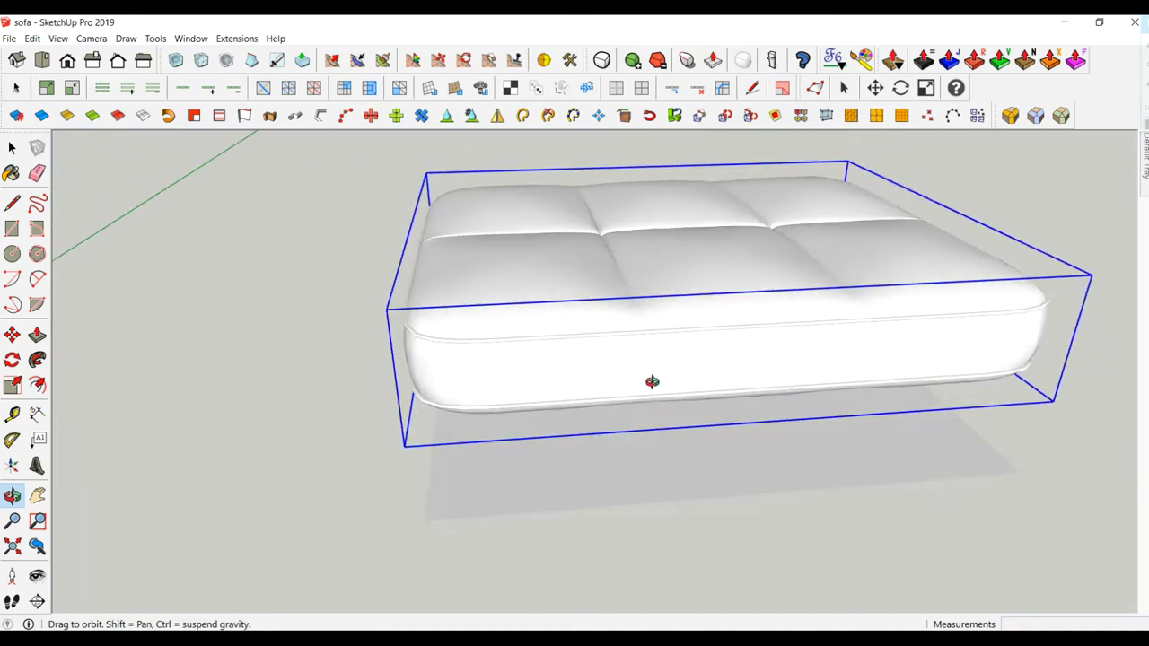
Show the cushion edges again and turn subdivision off, restoring the faceted cage.
{"action": "left_click", "coordinate": [743, 61]}
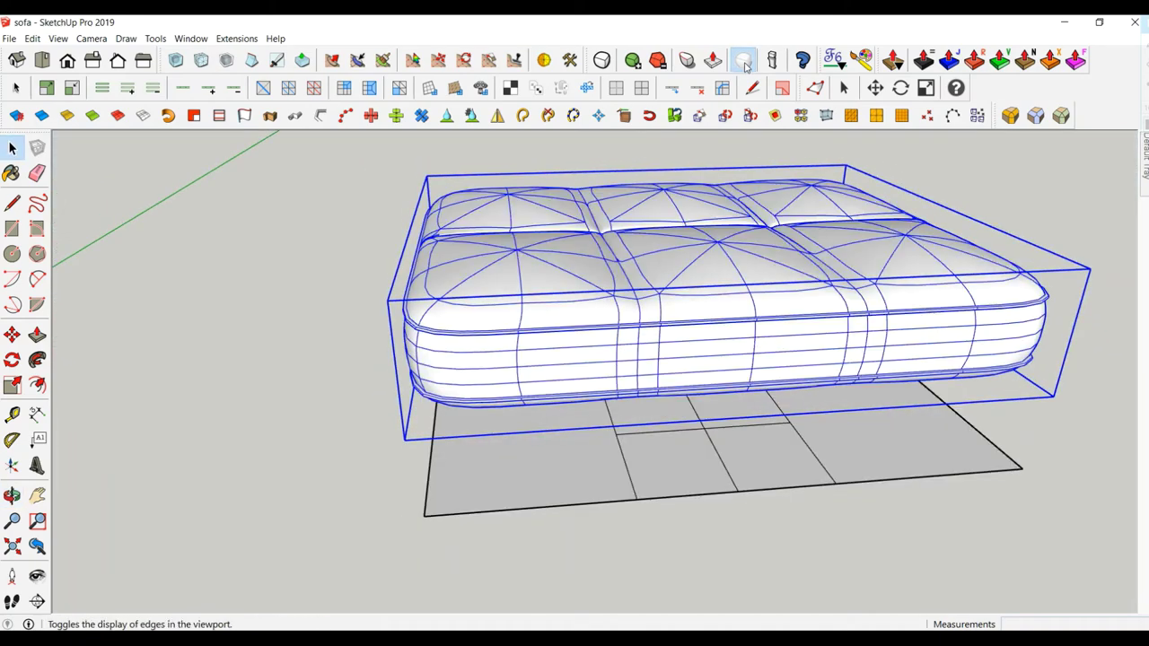
{"action": "left_click", "coordinate": [725, 113]}
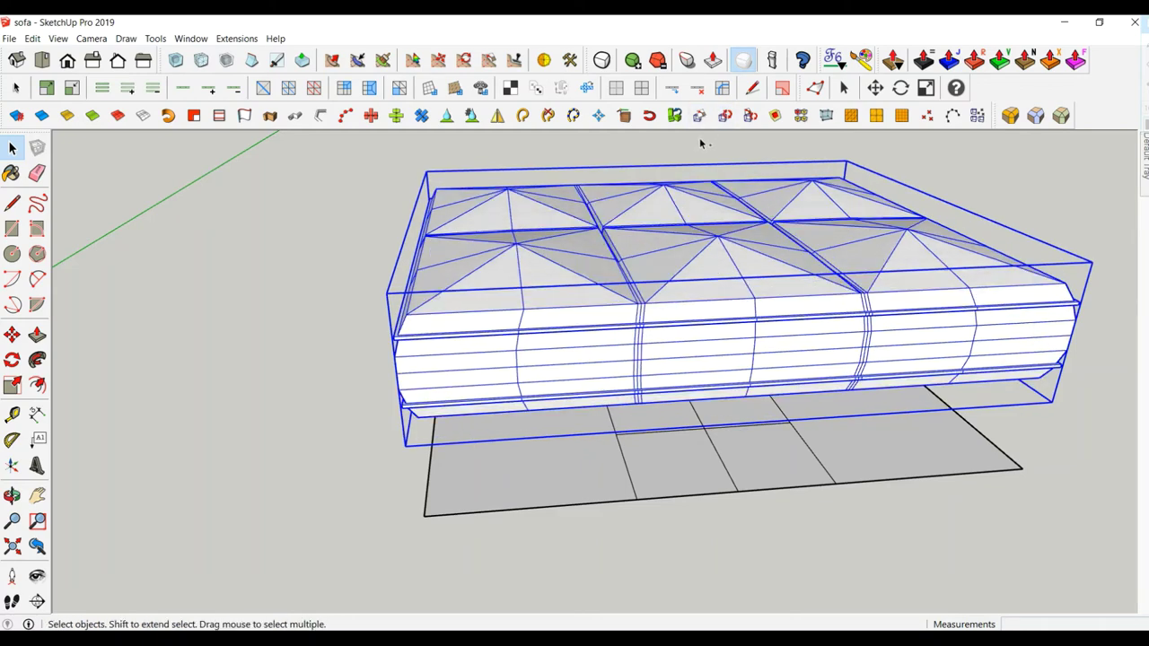
{"action": "left_click", "coordinate": [287, 229]}
{"action": "mouse_move", "coordinate": [287, 229]}
{"action": "middle_mouse_down"}
{"action": "mouse_move", "coordinate": [518, 257]}
{"action": "mouse_move", "coordinate": [637, 376]}
{"action": "mouse_move", "coordinate": [610, 404]}
{"action": "middle_mouse_up"}
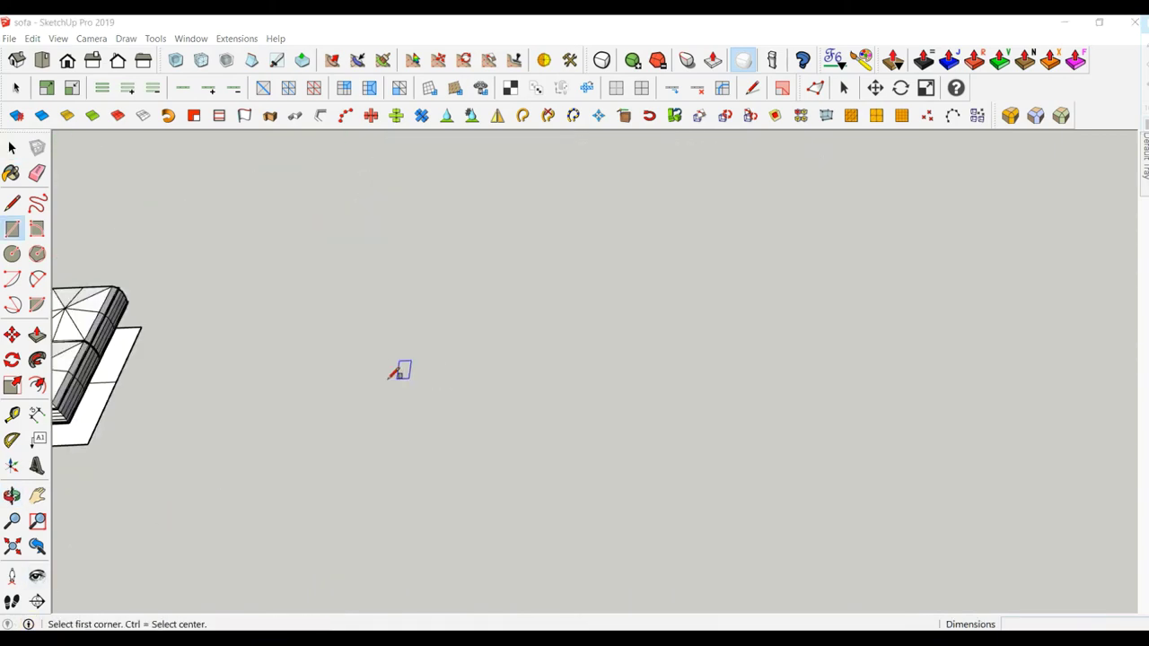
Draw a 200 by 70 rectangle beside the cushion and pull it up into a 10 cm slab.
{"action": "left_click", "coordinate": [387, 378]}
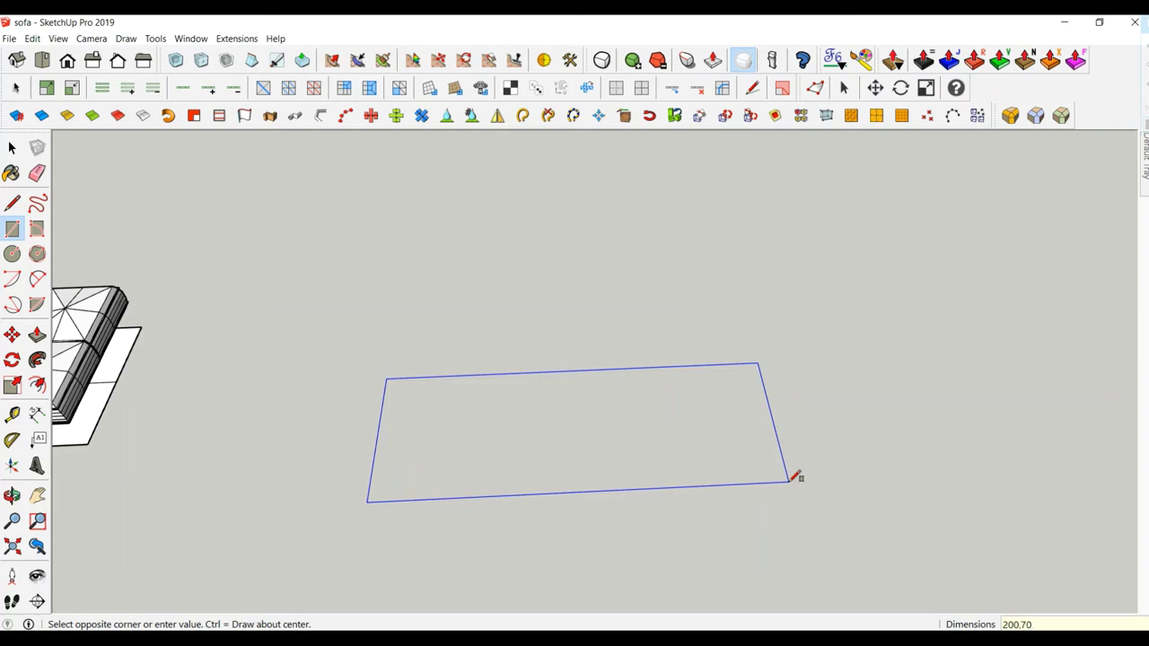
{"action": "key", "text": "Return"}
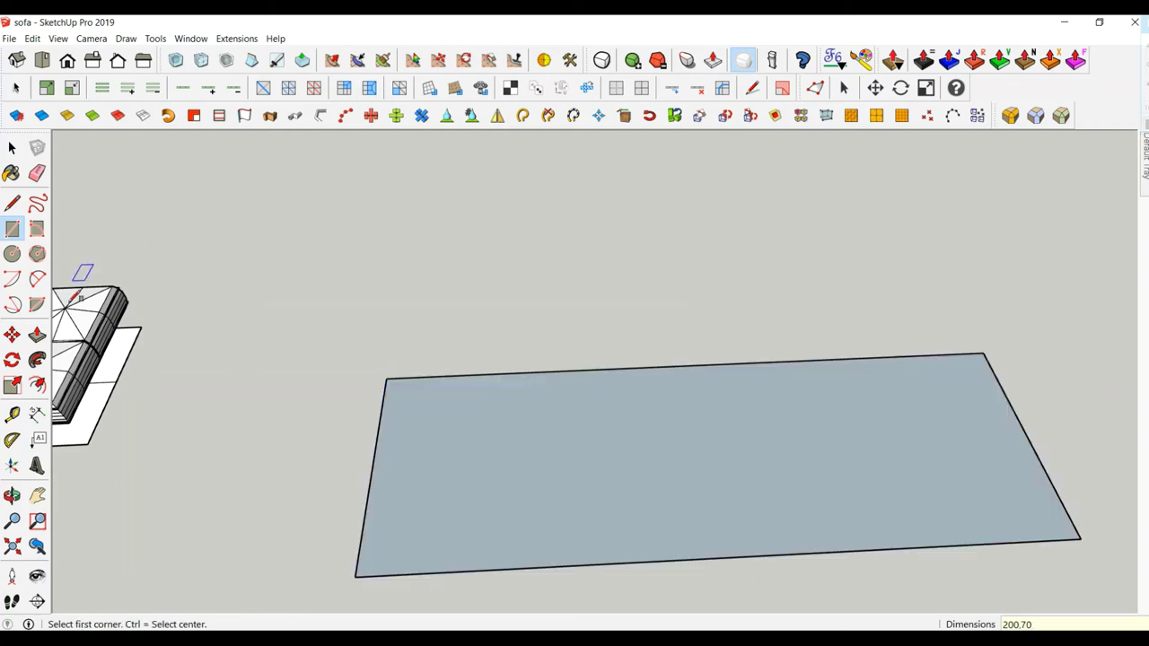
{"action": "left_click", "coordinate": [37, 335]}
{"action": "left_click", "coordinate": [509, 460]}
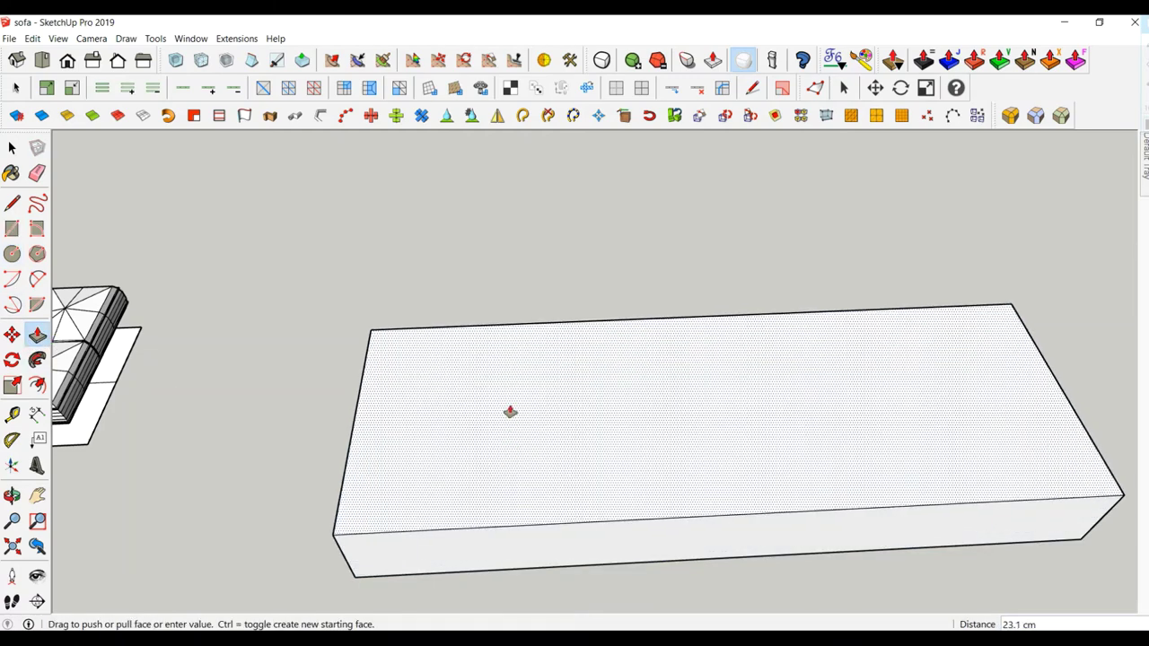
{"action": "type", "text": "10"}
{"action": "key", "text": "Return"}
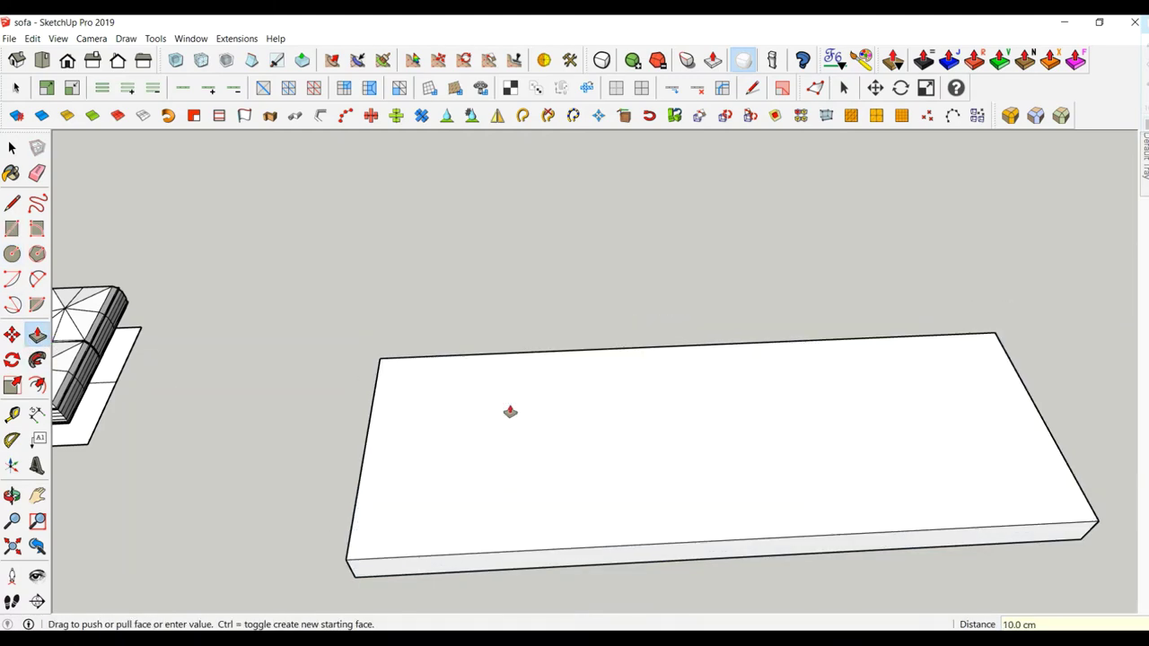
Offset the slab's top outline 10 cm inward.
{"action": "left_click", "coordinate": [36, 386]}
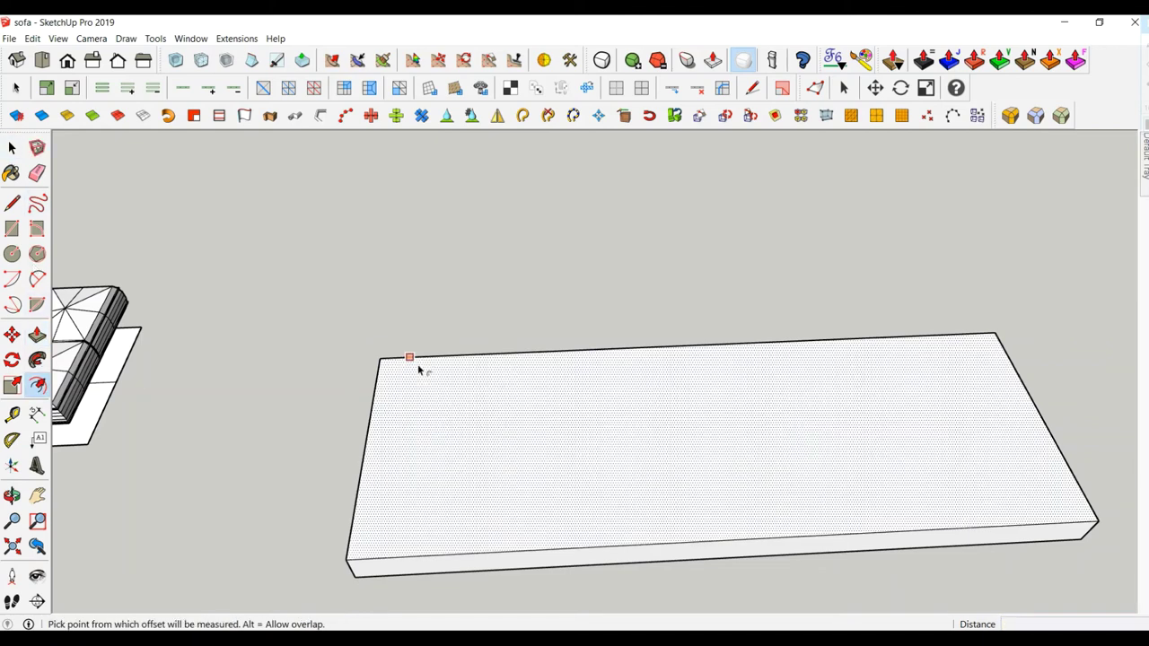
{"action": "left_click", "coordinate": [426, 372]}
{"action": "type", "text": "10"}
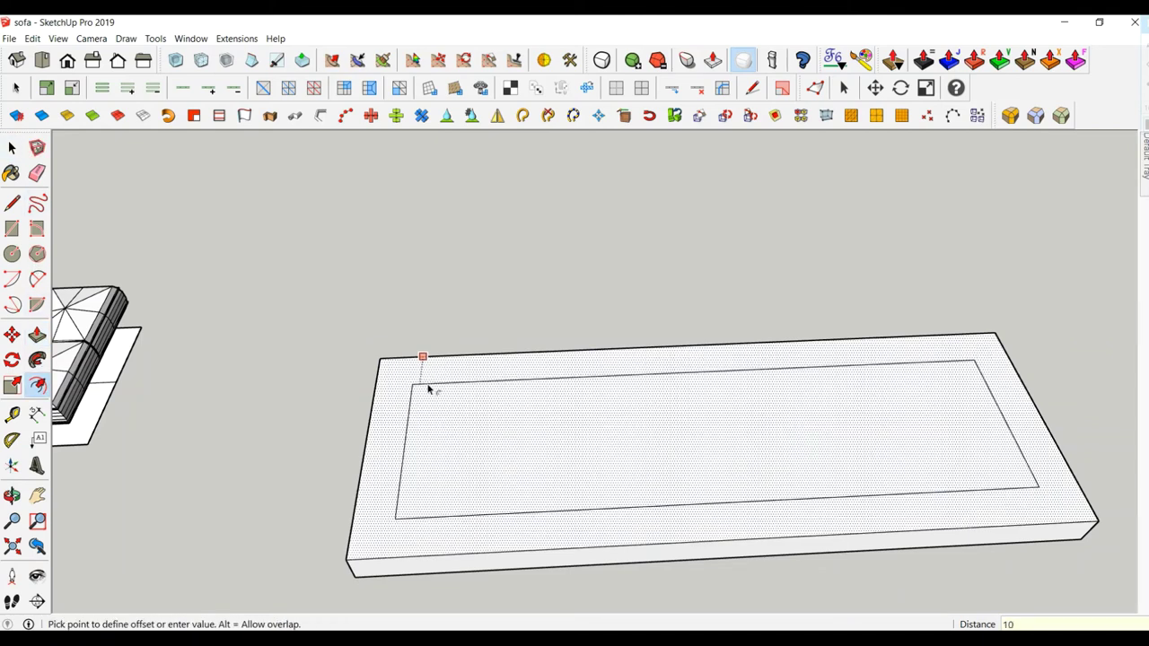
{"action": "key", "text": "Return"}
{"action": "left_click", "coordinate": [12, 148]}
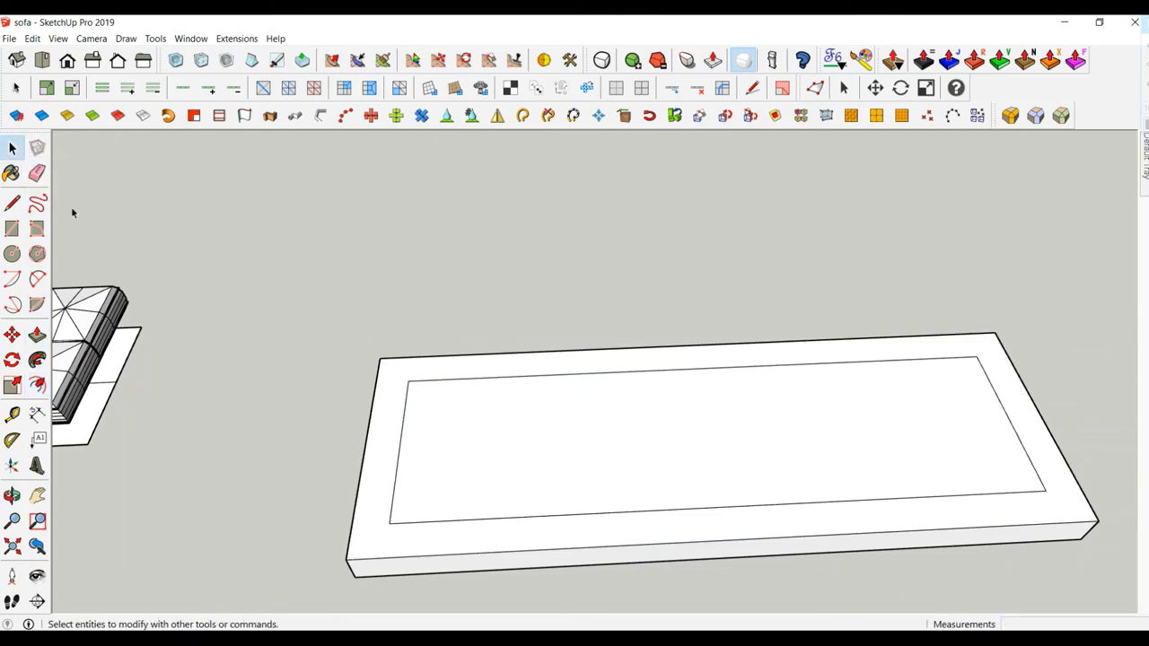
Move the inset outline's front edge onto the slab's front edge.
{"action": "left_click", "coordinate": [424, 521]}
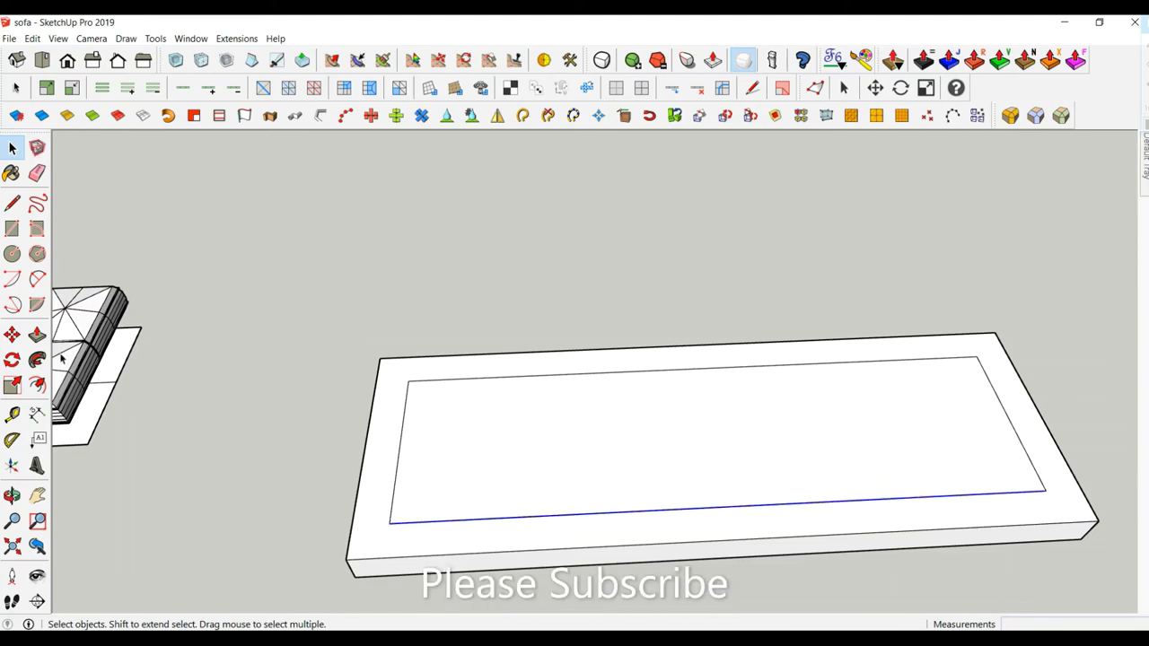
{"action": "left_click", "coordinate": [11, 336]}
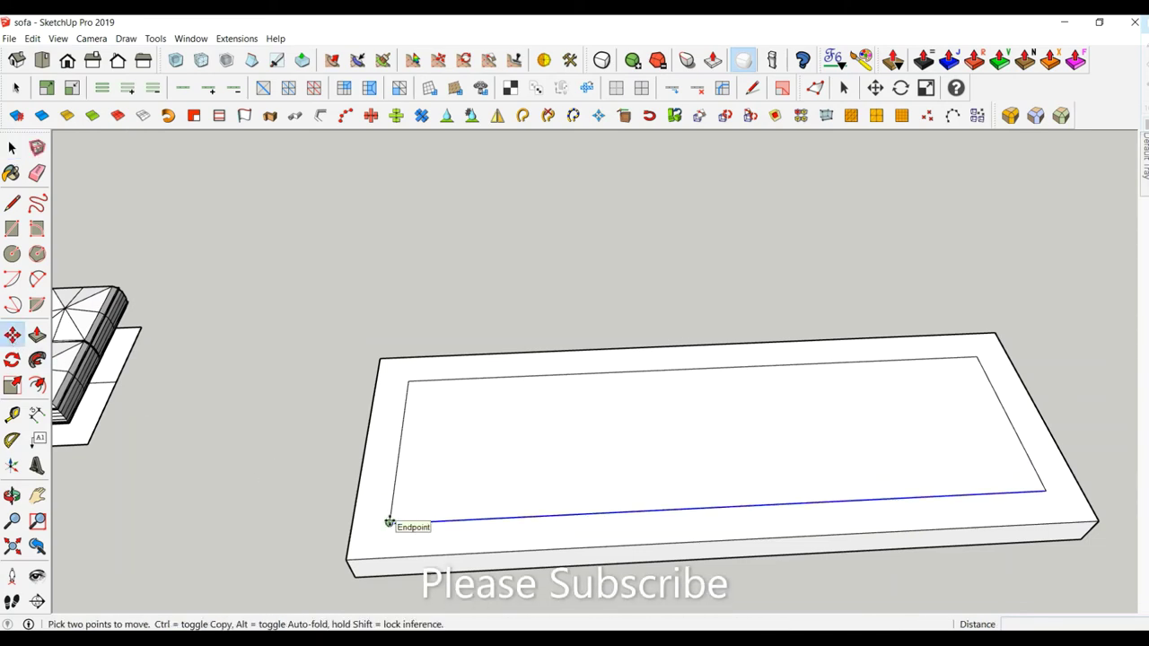
{"action": "left_click", "coordinate": [389, 522]}
{"action": "left_click", "coordinate": [386, 557]}
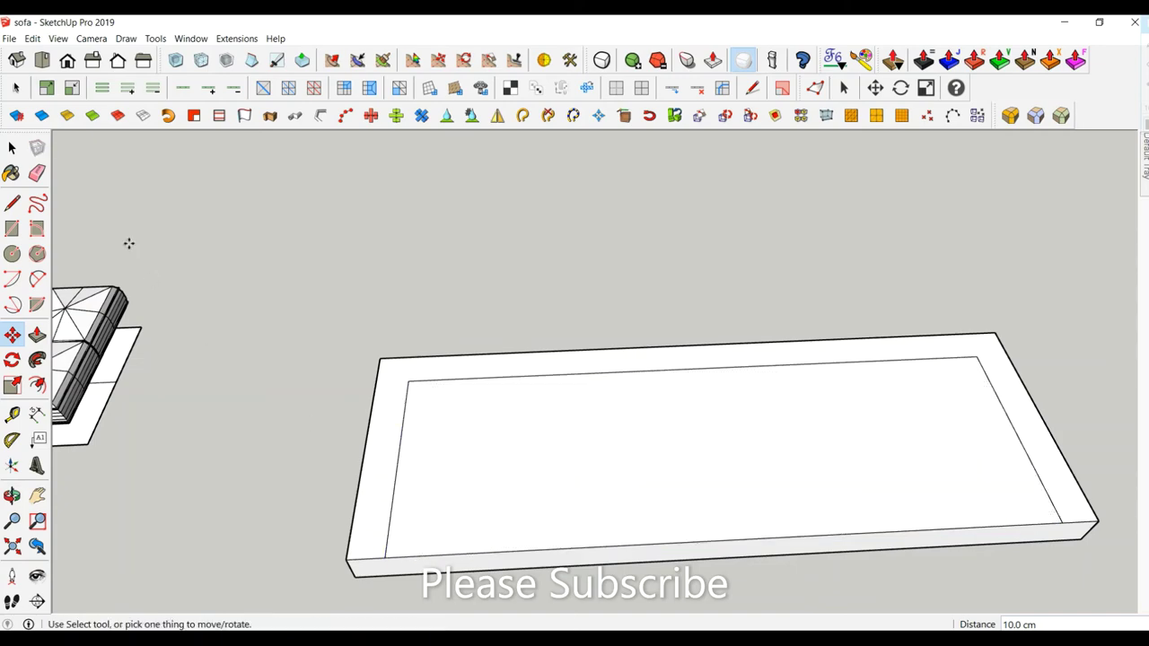
Pull the surrounding rim up 40 cm to form the open sofa frame walls.
{"action": "left_click", "coordinate": [37, 334]}
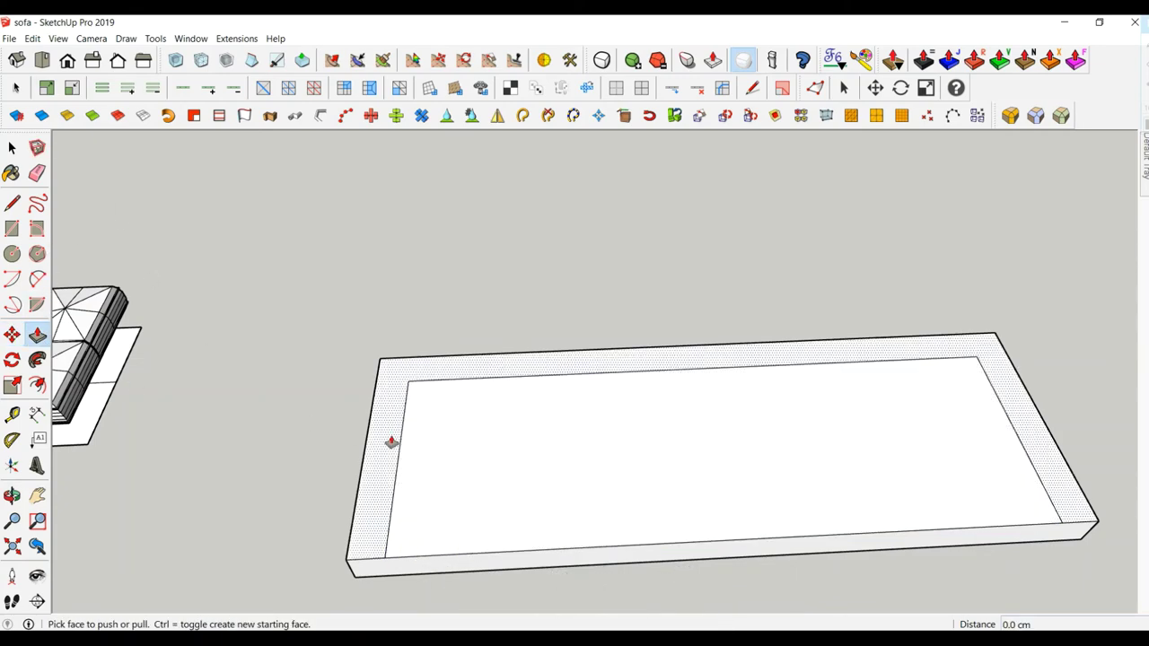
{"action": "left_click_drag", "start_coordinate": [390, 441], "coordinate": [372, 377]}
{"action": "middle_click_drag", "start_coordinate": [372, 377], "coordinate": [377, 230]}
{"action": "type", "text": "40"}
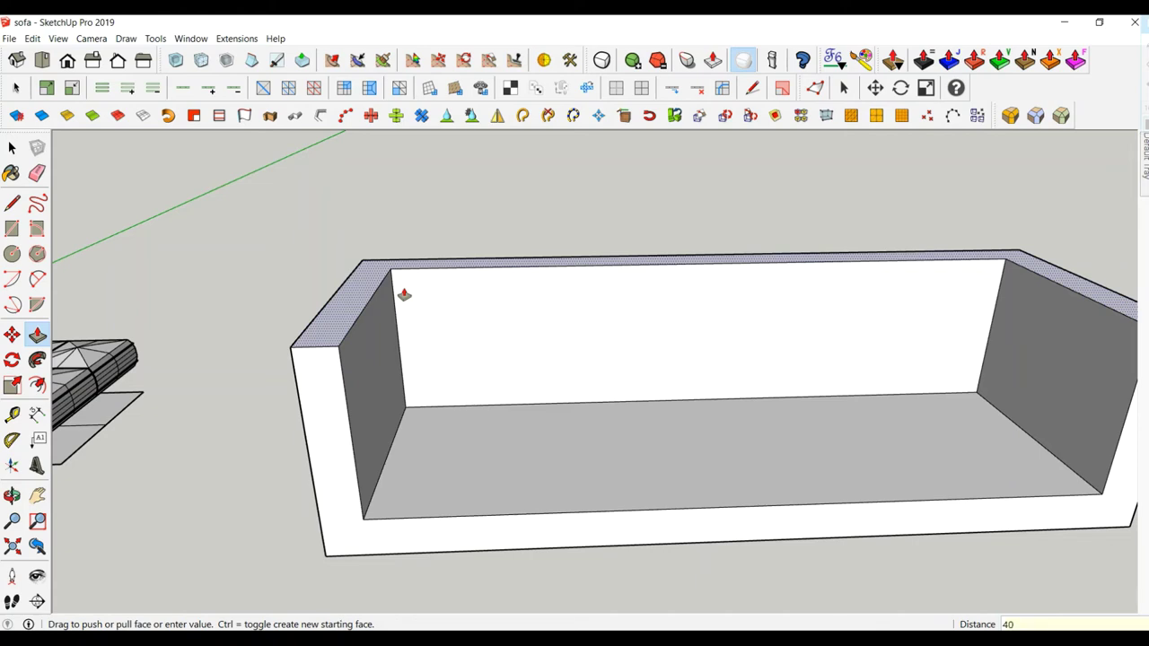
{"action": "key", "text": "Return"}
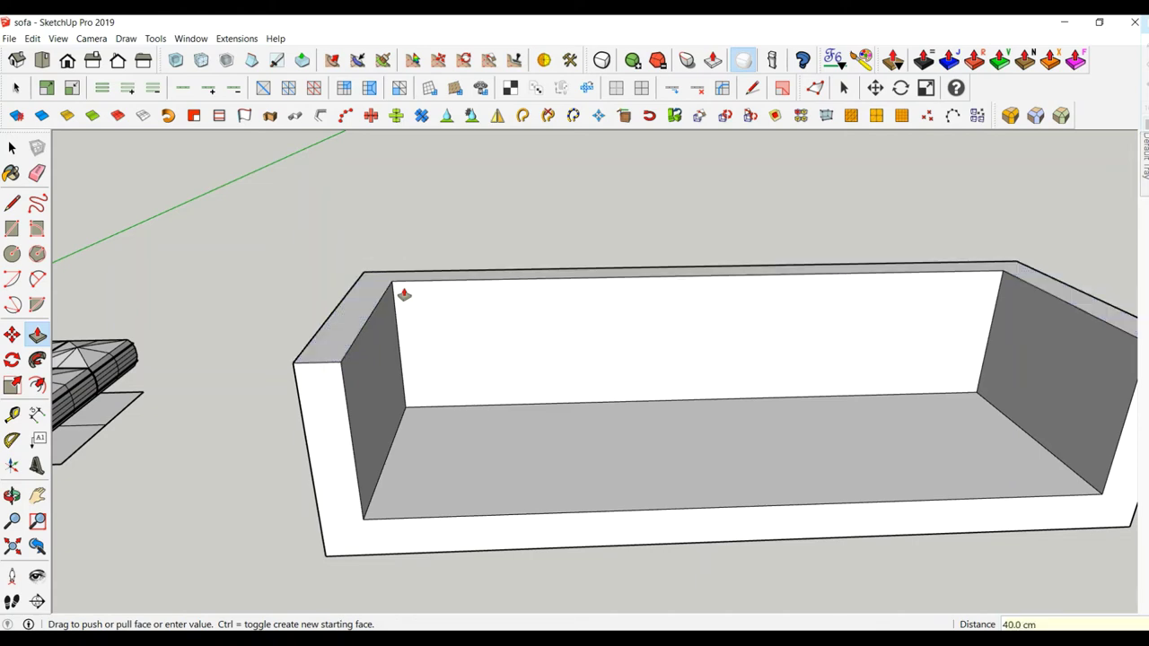
{"action": "scroll", "coordinate": [404, 295], "scroll_direction": "down", "scroll_amount": 3}
{"action": "mouse_move", "coordinate": [404, 294]}
{"action": "middle_mouse_down"}
{"action": "mouse_move", "coordinate": [446, 459]}
{"action": "mouse_move", "coordinate": [182, 210]}
{"action": "middle_mouse_up"}
{"action": "left_click", "coordinate": [12, 148]}
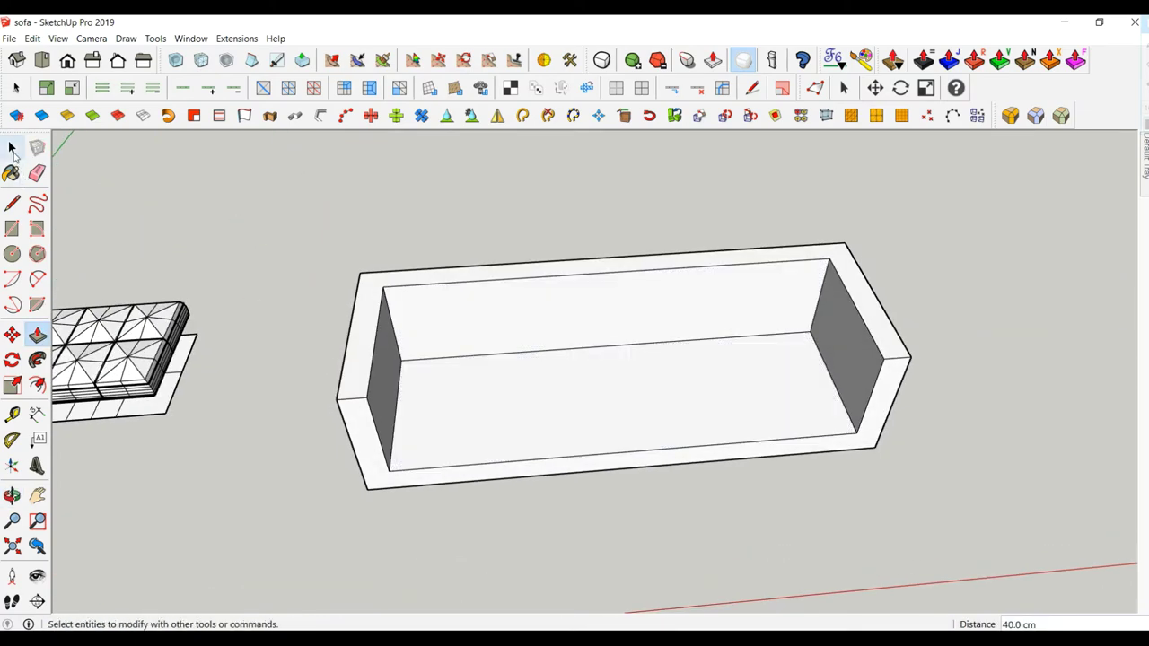
{"action": "scroll", "coordinate": [591, 399], "scroll_direction": "down", "scroll_amount": 2}
{"action": "middle_click_drag", "start_coordinate": [590, 399], "coordinate": [578, 403]}
Select all the sofa body geometry and make it a group.
{"action": "triple_click", "coordinate": [578, 403]}
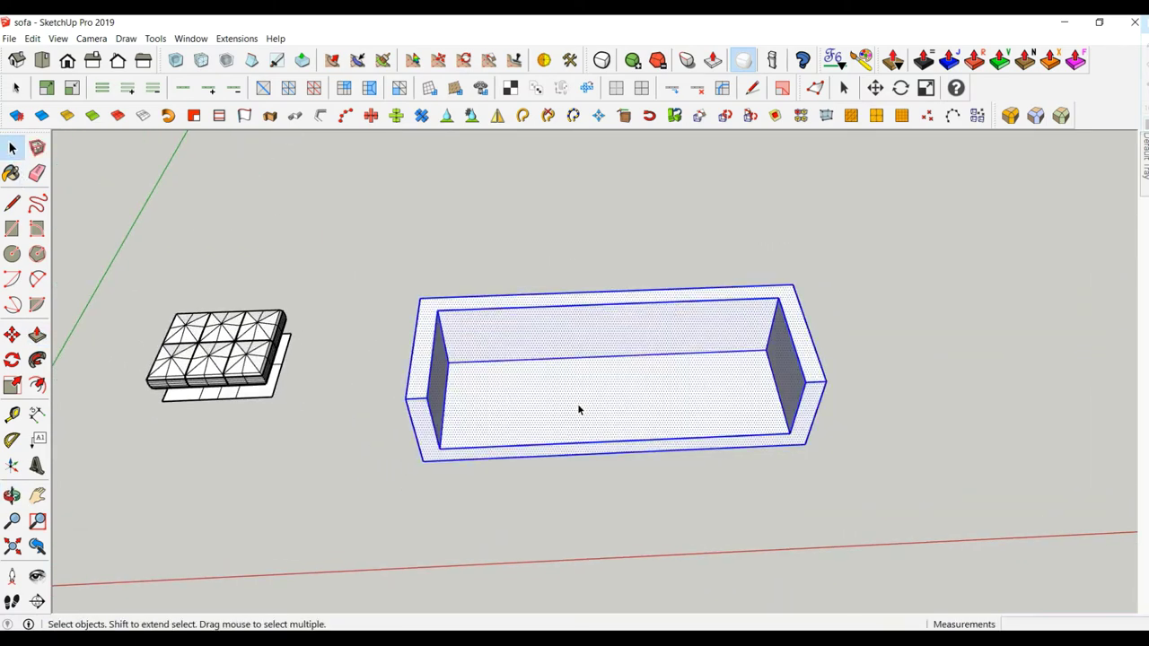
{"action": "right_click", "coordinate": [578, 404]}
{"action": "left_click", "coordinate": [629, 176]}
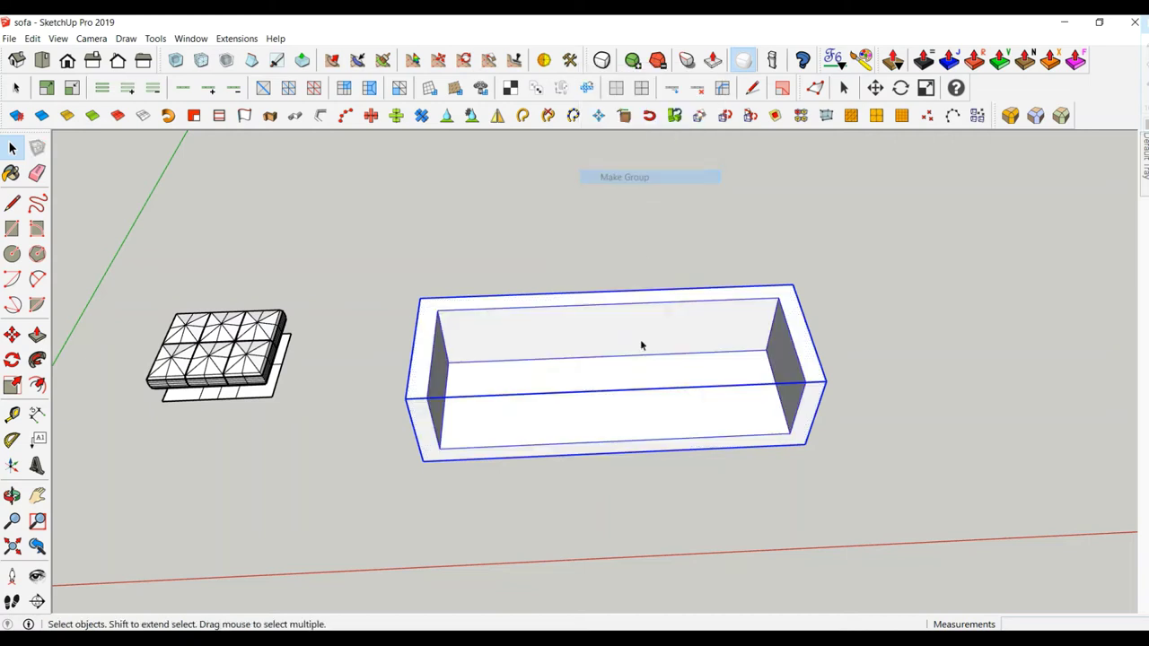
{"action": "middle_click_drag", "start_coordinate": [641, 345], "coordinate": [590, 325]}
{"action": "left_click", "coordinate": [570, 240]}
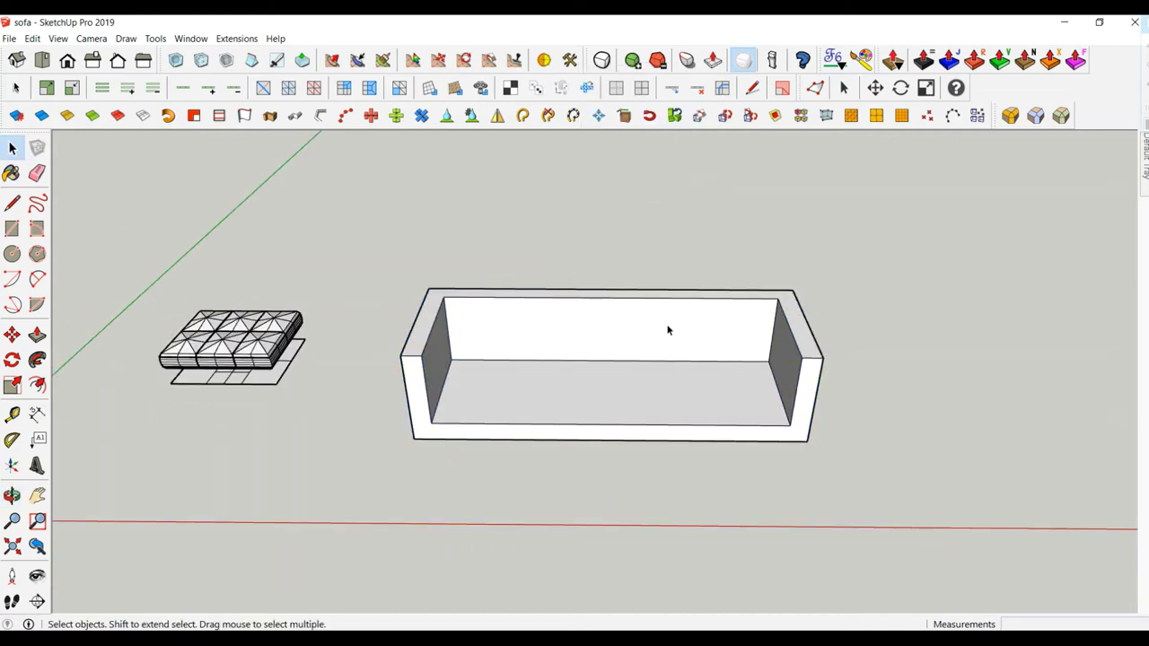
Copy the tufted cushion into the sofa's left seat corner.
{"action": "scroll", "coordinate": [668, 330], "scroll_direction": "up", "scroll_amount": 1}
{"action": "left_click", "coordinate": [141, 377]}
{"action": "left_click", "coordinate": [11, 334]}
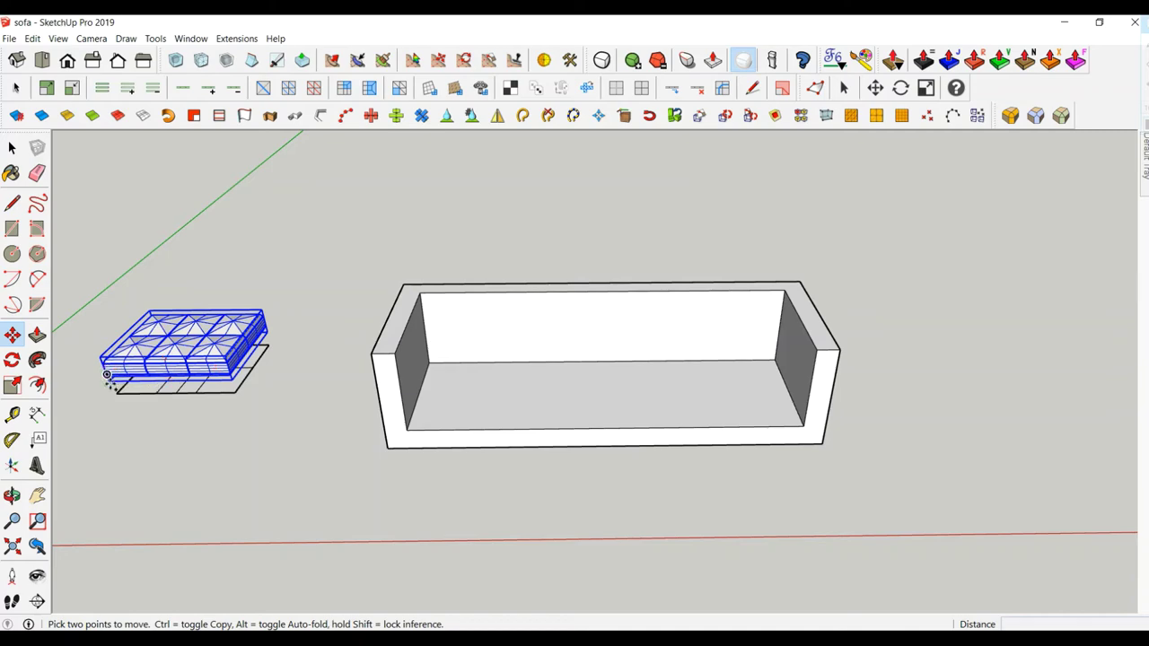
{"action": "left_click", "coordinate": [106, 375]}
{"action": "key", "text": "ctrl"}
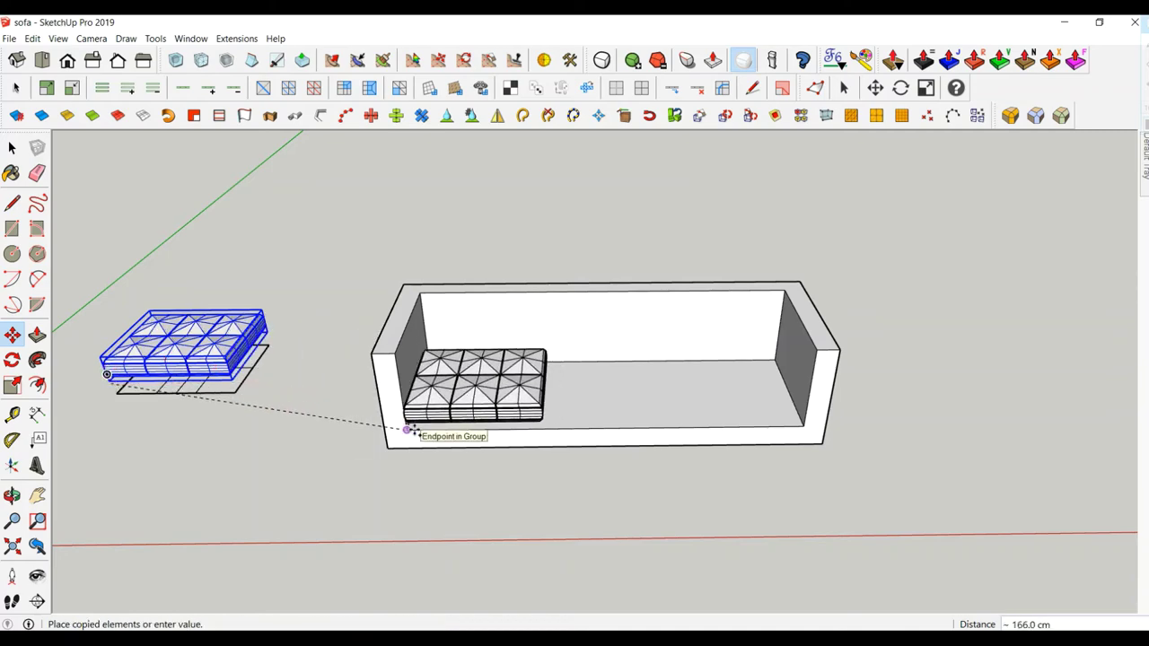
{"action": "left_click", "coordinate": [408, 429]}
{"action": "scroll", "coordinate": [413, 422], "scroll_direction": "up", "scroll_amount": 3}
{"action": "scroll", "coordinate": [467, 395], "scroll_direction": "up", "scroll_amount": 3}
{"action": "mouse_move", "coordinate": [498, 305]}
{"action": "middle_mouse_down"}
{"action": "mouse_move", "coordinate": [496, 248]}
{"action": "mouse_move", "coordinate": [350, 213]}
{"action": "mouse_move", "coordinate": [384, 377]}
{"action": "mouse_move", "coordinate": [410, 389]}
{"action": "middle_mouse_up"}
{"action": "scroll", "coordinate": [549, 559], "scroll_direction": "up", "scroll_amount": 3}
{"action": "middle_click_drag", "start_coordinate": [558, 537], "coordinate": [542, 435]}
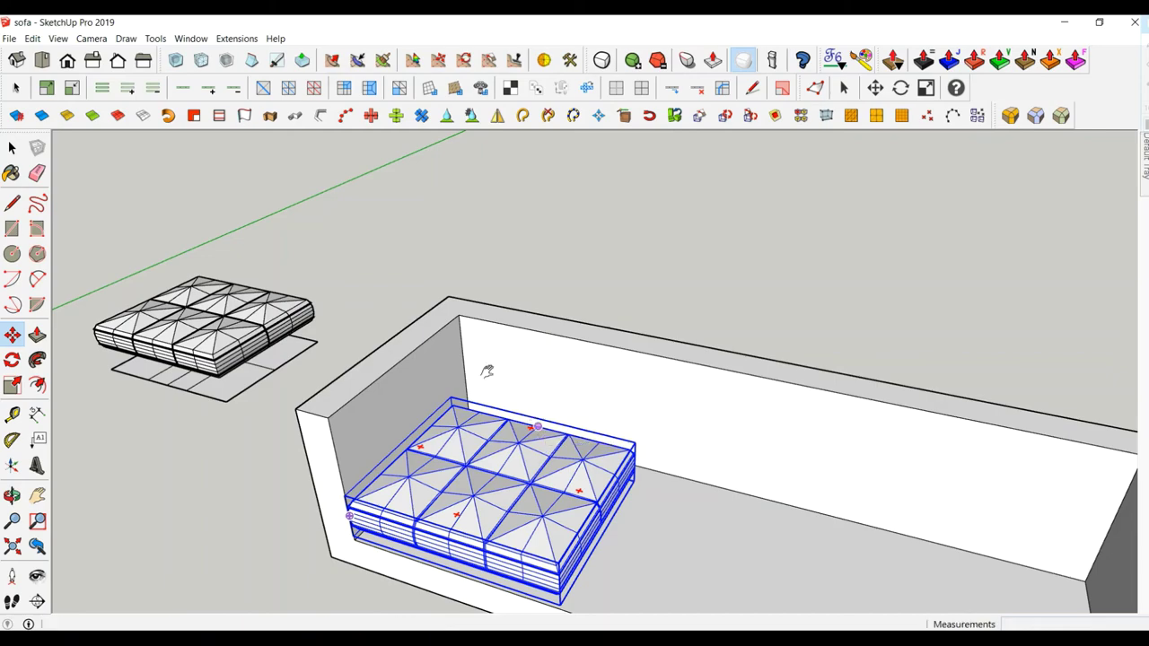
{"action": "mouse_move", "coordinate": [488, 371]}
{"action": "middle_mouse_down"}
{"action": "mouse_move", "coordinate": [287, 449]}
{"action": "mouse_move", "coordinate": [125, 362]}
{"action": "mouse_move", "coordinate": [452, 398]}
{"action": "mouse_move", "coordinate": [554, 377]}
{"action": "mouse_move", "coordinate": [488, 367]}
{"action": "mouse_move", "coordinate": [412, 379]}
{"action": "middle_mouse_up"}
Make the seated cushion a component.
{"action": "right_click", "coordinate": [413, 379]}
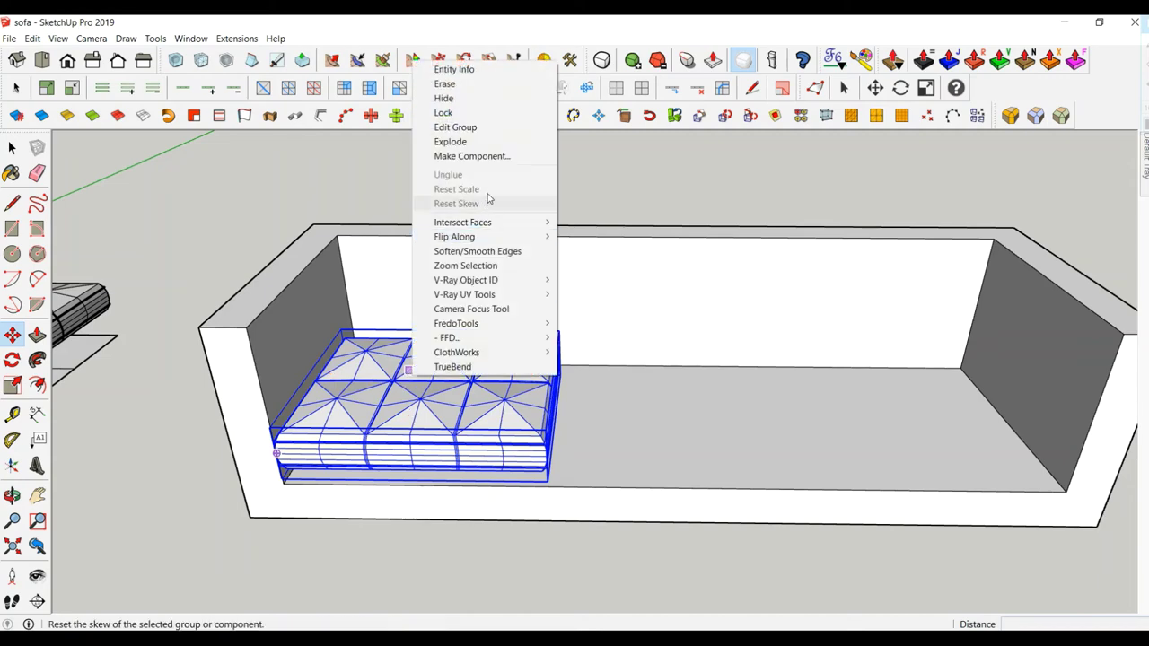
{"action": "key", "text": "g"}
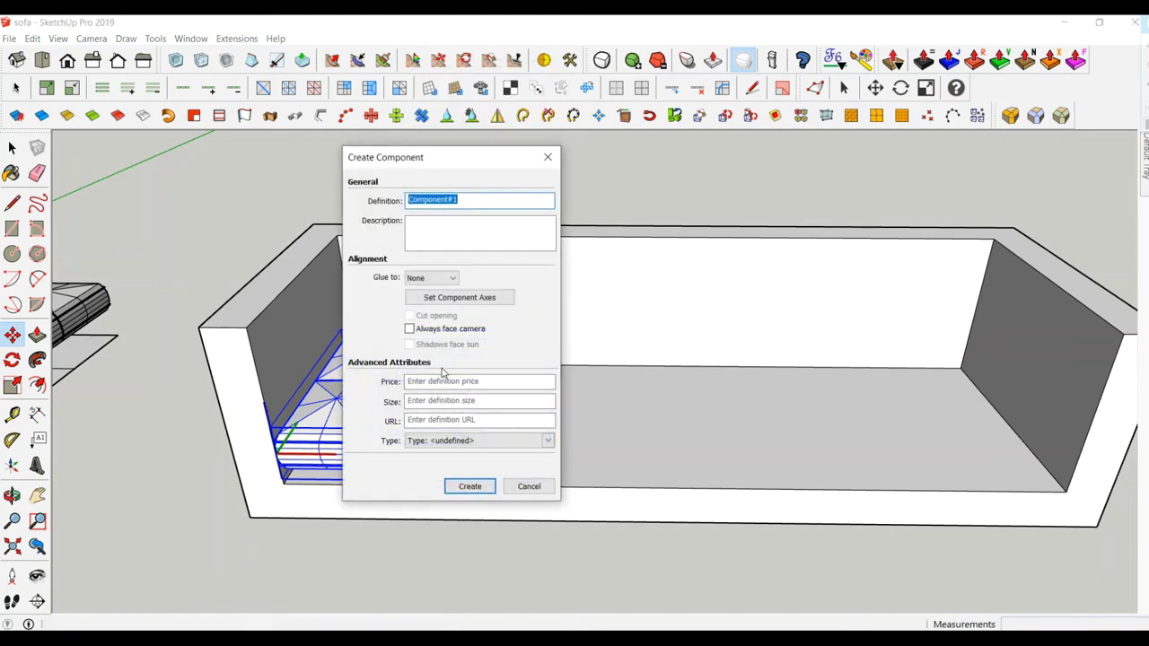
{"action": "left_click", "coordinate": [472, 487]}
{"action": "scroll", "coordinate": [481, 489], "scroll_direction": "down", "scroll_amount": 3}
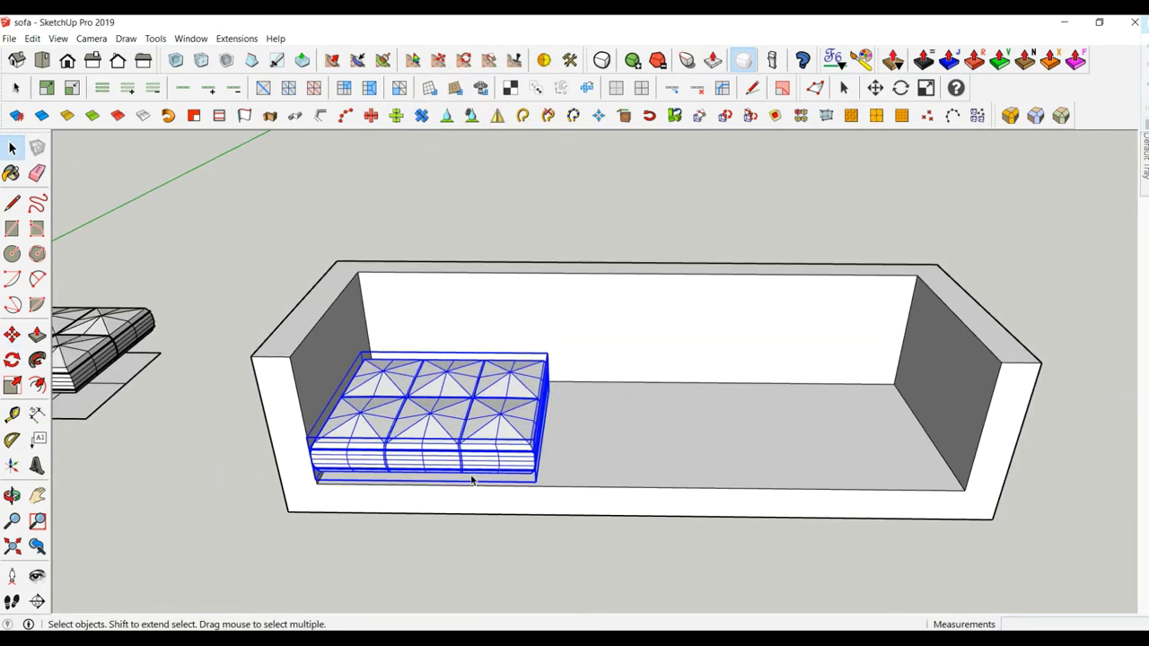
Copy the cushion twice along the seat, filling it with three cushions.
{"action": "left_click", "coordinate": [13, 335]}
{"action": "left_click", "coordinate": [325, 500]}
{"action": "key", "text": "ctrl"}
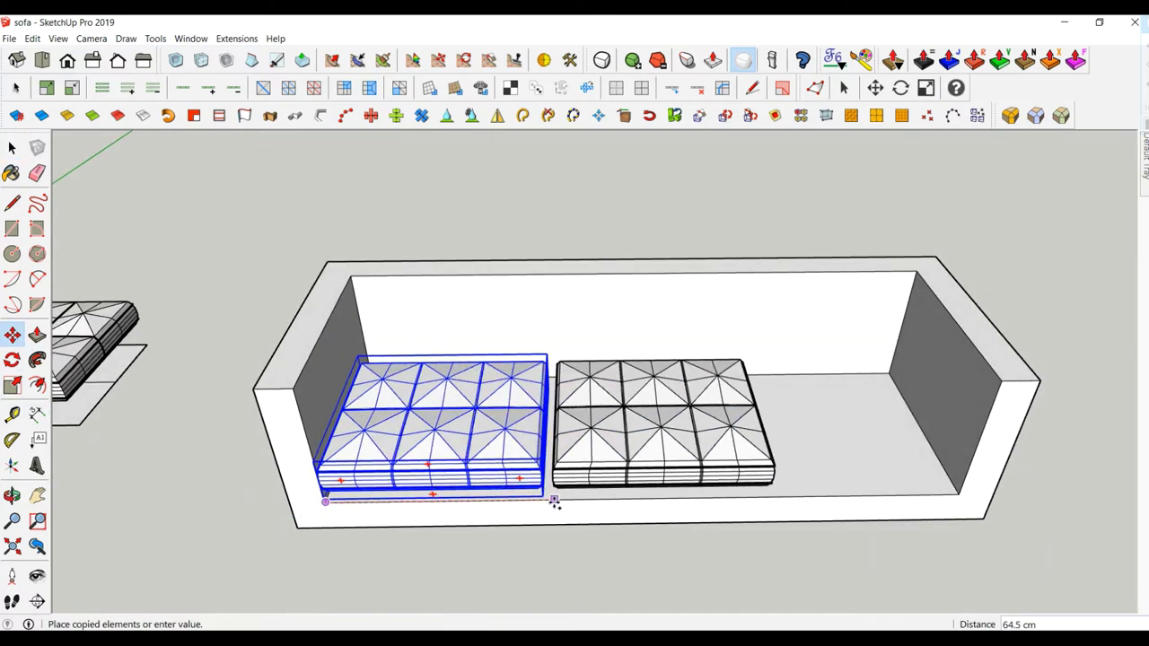
{"action": "left_click", "coordinate": [544, 500]}
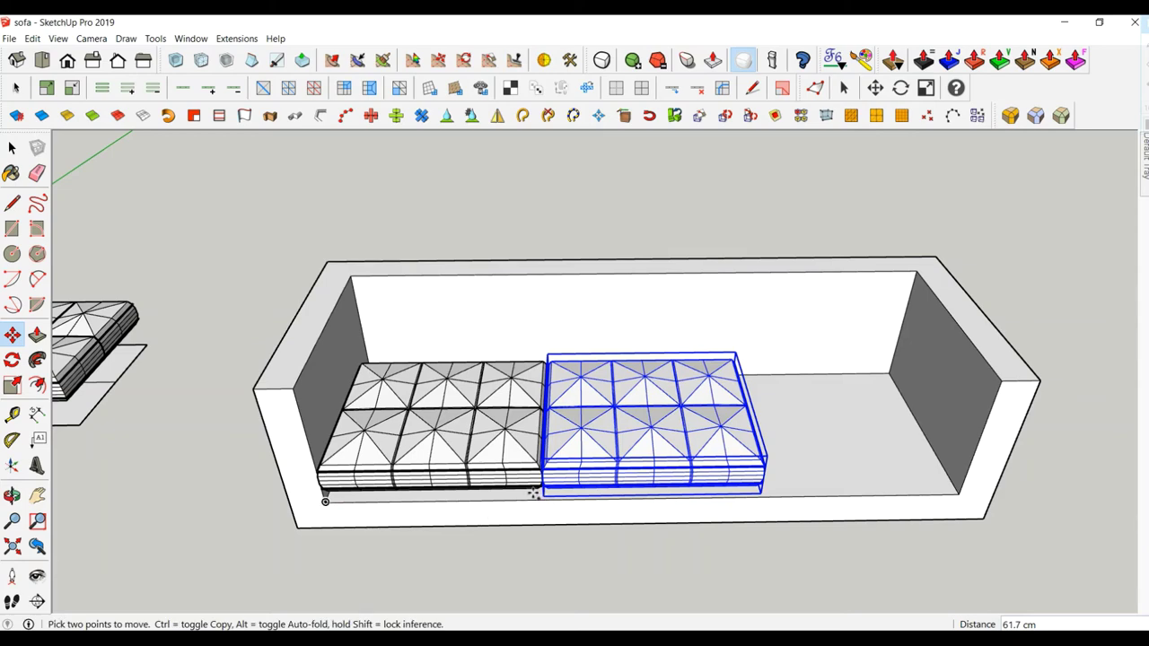
{"action": "left_click", "coordinate": [542, 499]}
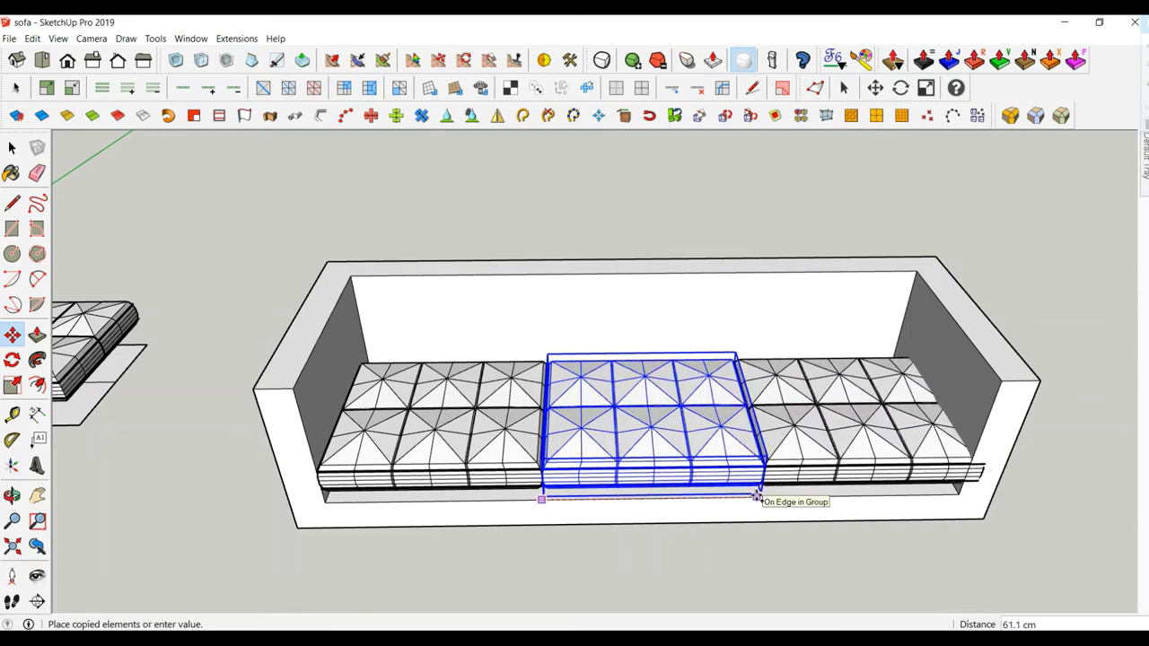
{"action": "left_click", "coordinate": [756, 497]}
{"action": "mouse_move", "coordinate": [757, 497]}
{"action": "middle_mouse_down"}
{"action": "mouse_move", "coordinate": [661, 351]}
{"action": "mouse_move", "coordinate": [631, 339]}
{"action": "mouse_move", "coordinate": [646, 348]}
{"action": "middle_mouse_up"}
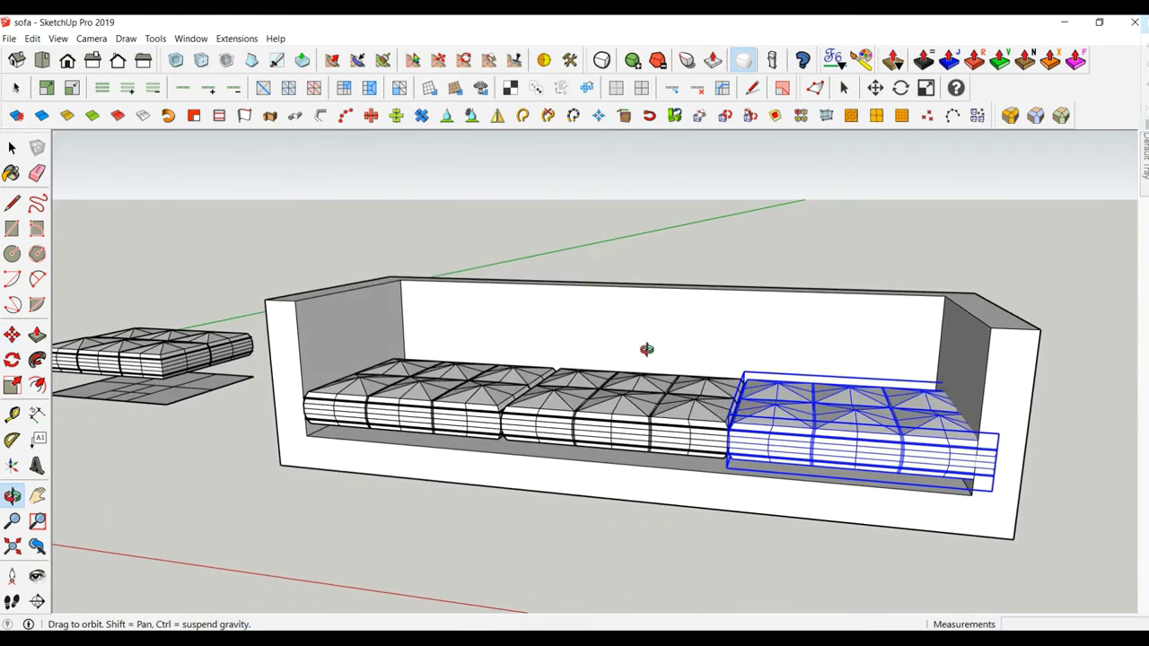
{"action": "scroll", "coordinate": [647, 348], "scroll_direction": "down", "scroll_amount": 3}
{"action": "middle_click_drag", "start_coordinate": [377, 406], "coordinate": [393, 428]}
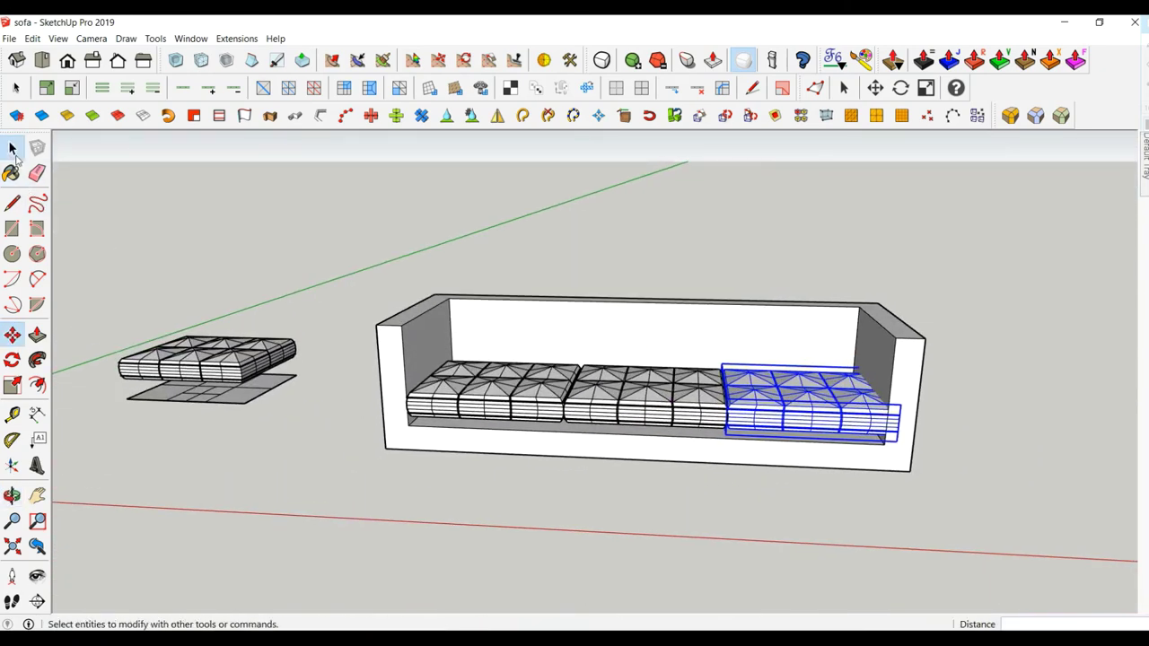
Select the left and middle seat cushions together.
{"action": "left_click", "coordinate": [12, 148]}
{"action": "left_click", "coordinate": [554, 393], "text": "shift"}
{"action": "left_click", "coordinate": [651, 408], "text": "shift"}
{"action": "mouse_move", "coordinate": [630, 447]}
{"action": "middle_mouse_down"}
{"action": "mouse_move", "coordinate": [609, 429]}
{"action": "mouse_move", "coordinate": [606, 449]}
{"action": "middle_mouse_up"}
Try shifting the three cushions sideways, then cancel the shift.
{"action": "left_click", "coordinate": [11, 335]}
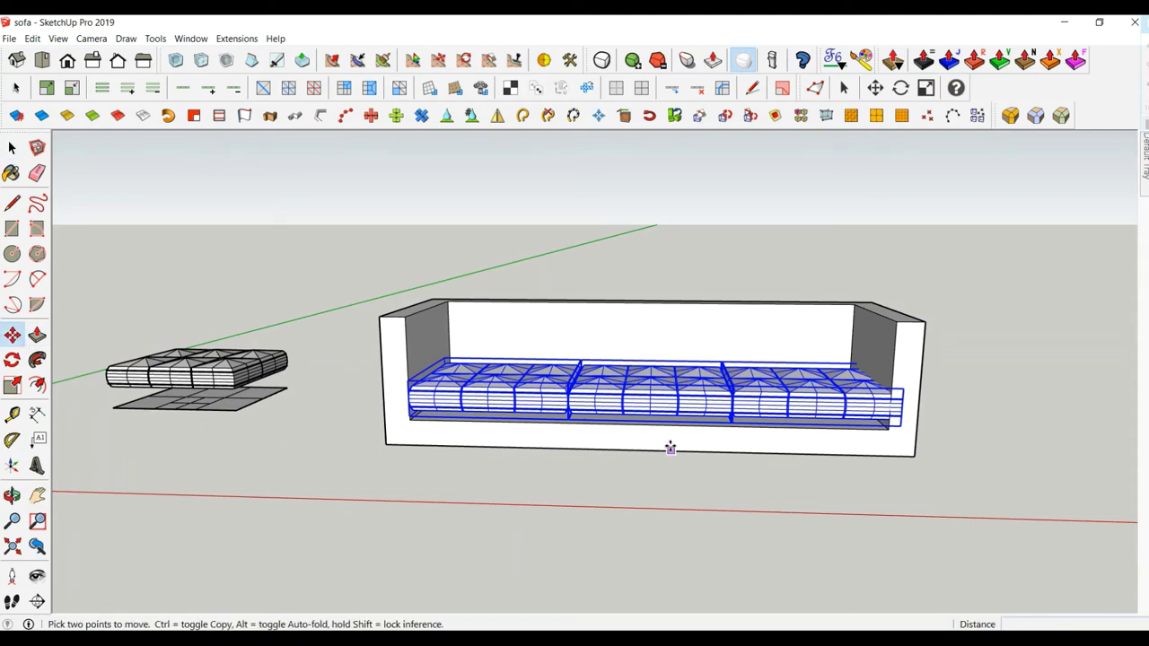
{"action": "left_click", "coordinate": [666, 437]}
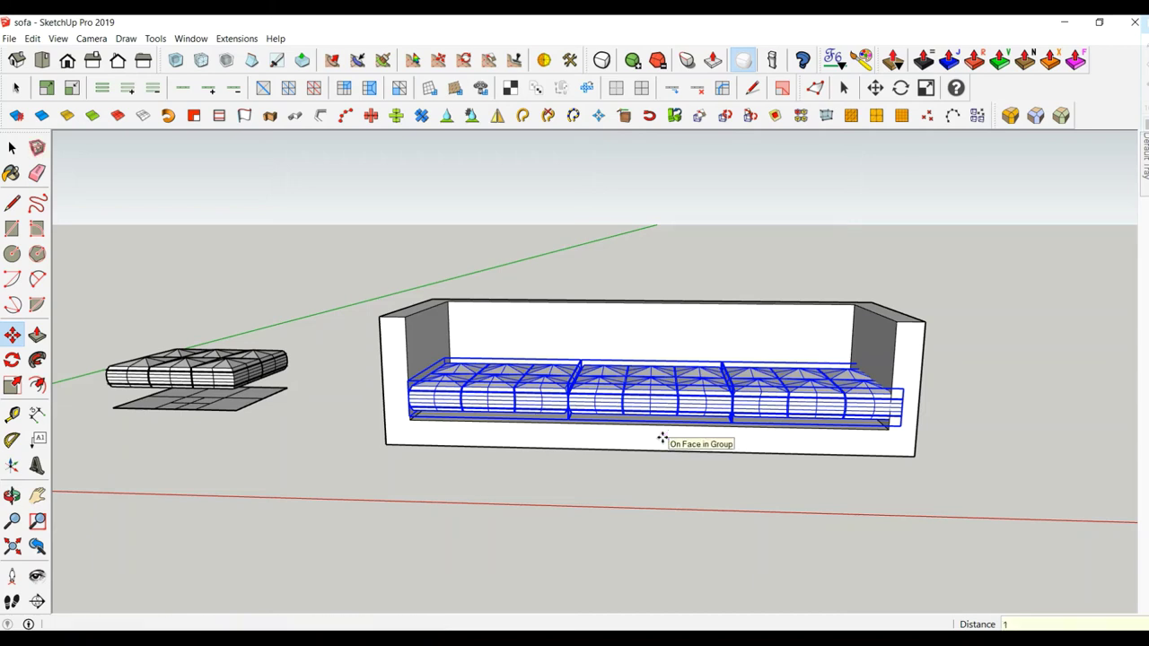
{"action": "left_click", "coordinate": [700, 444]}
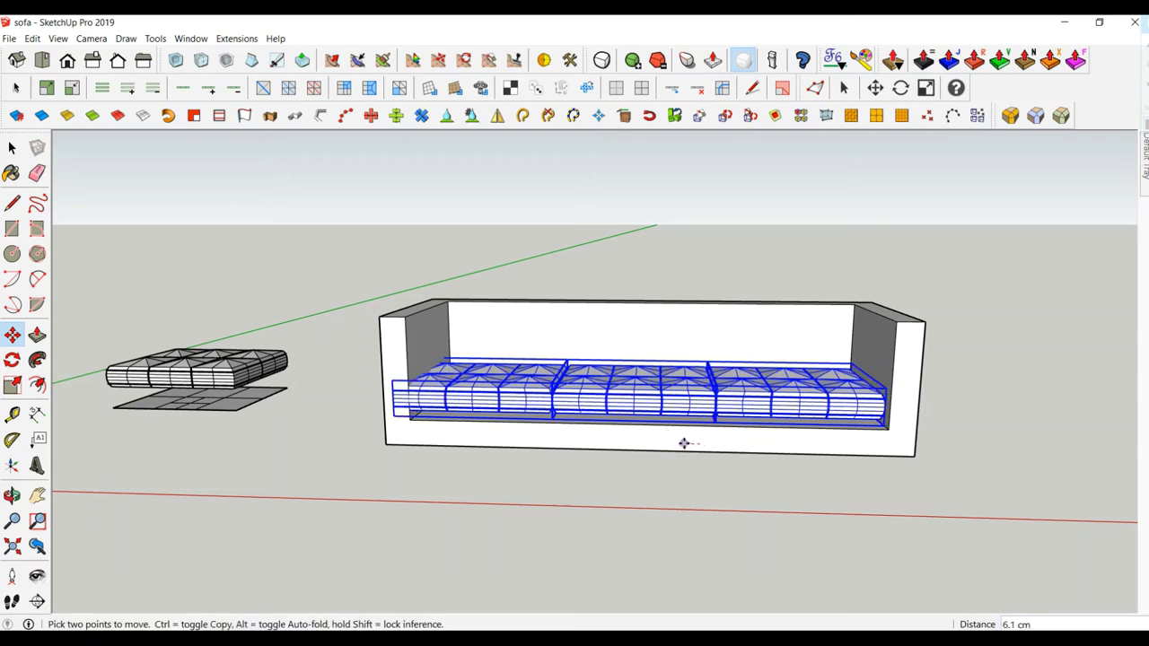
{"action": "type", "text": "1"}
{"action": "key", "text": "Return"}
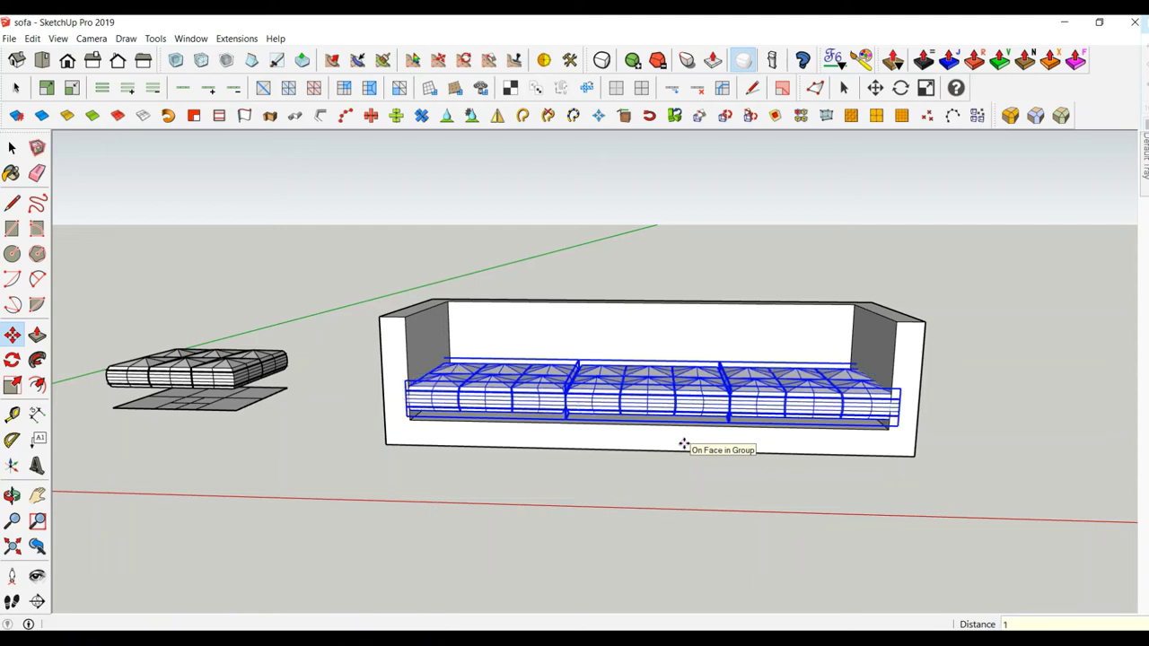
{"action": "left_click", "coordinate": [680, 439]}
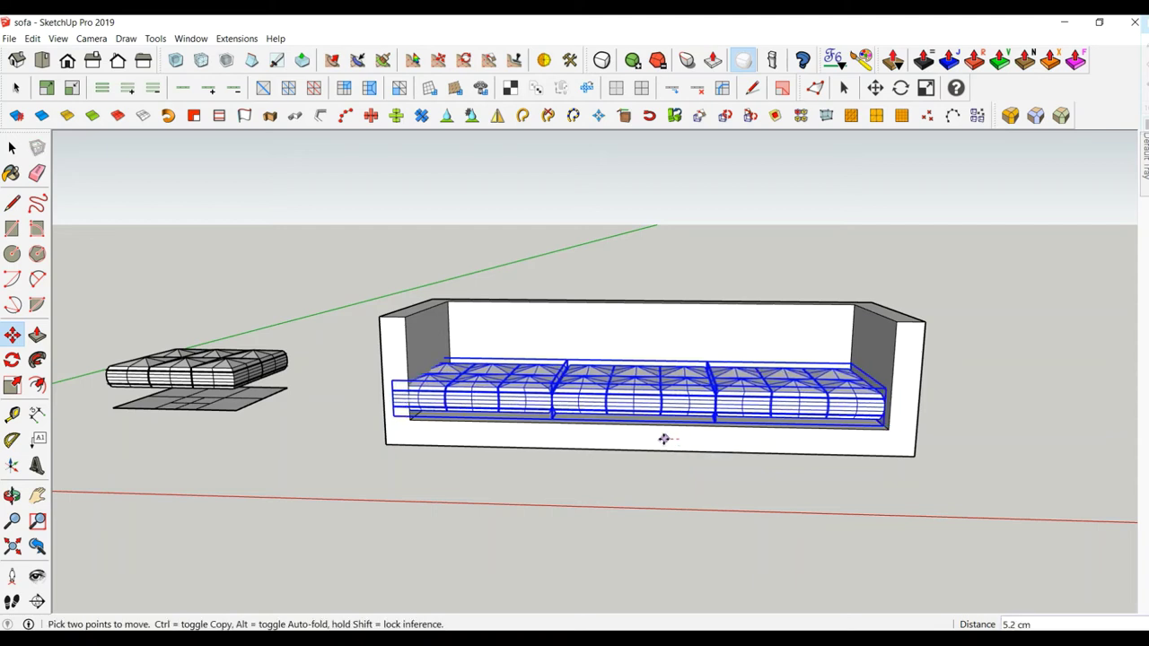
{"action": "key", "text": "ctrl+z"}
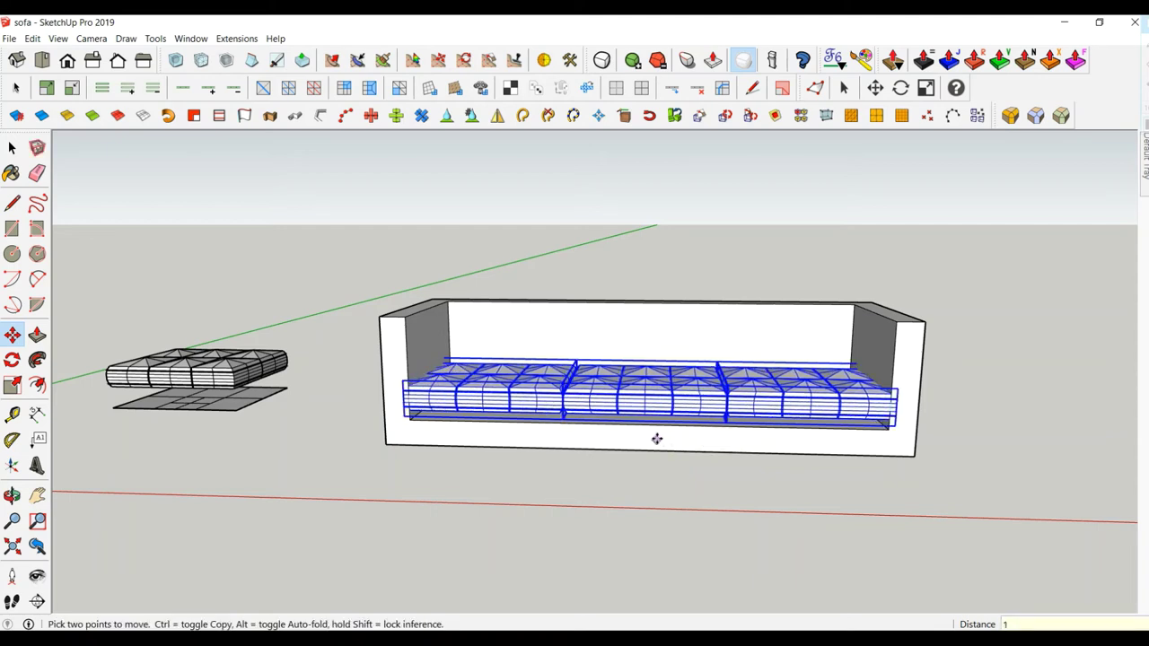
Lower the three cushions about 4.7 cm into the seat and check from the front.
{"action": "scroll", "coordinate": [912, 388], "scroll_direction": "up", "scroll_amount": 2}
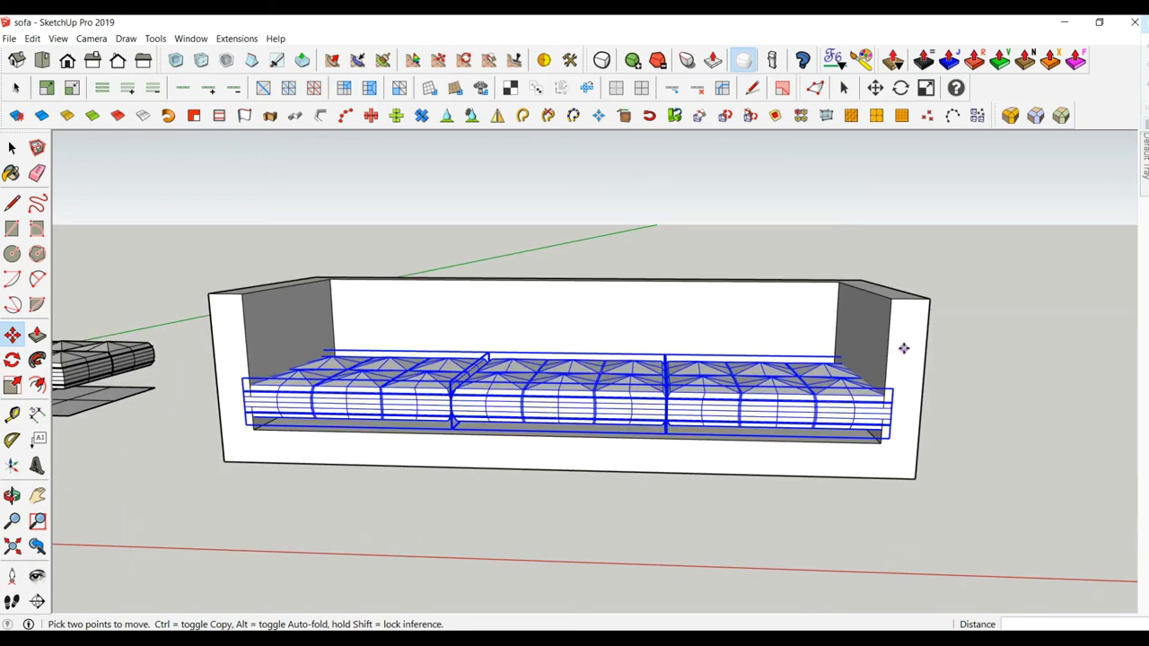
{"action": "left_click", "coordinate": [904, 349]}
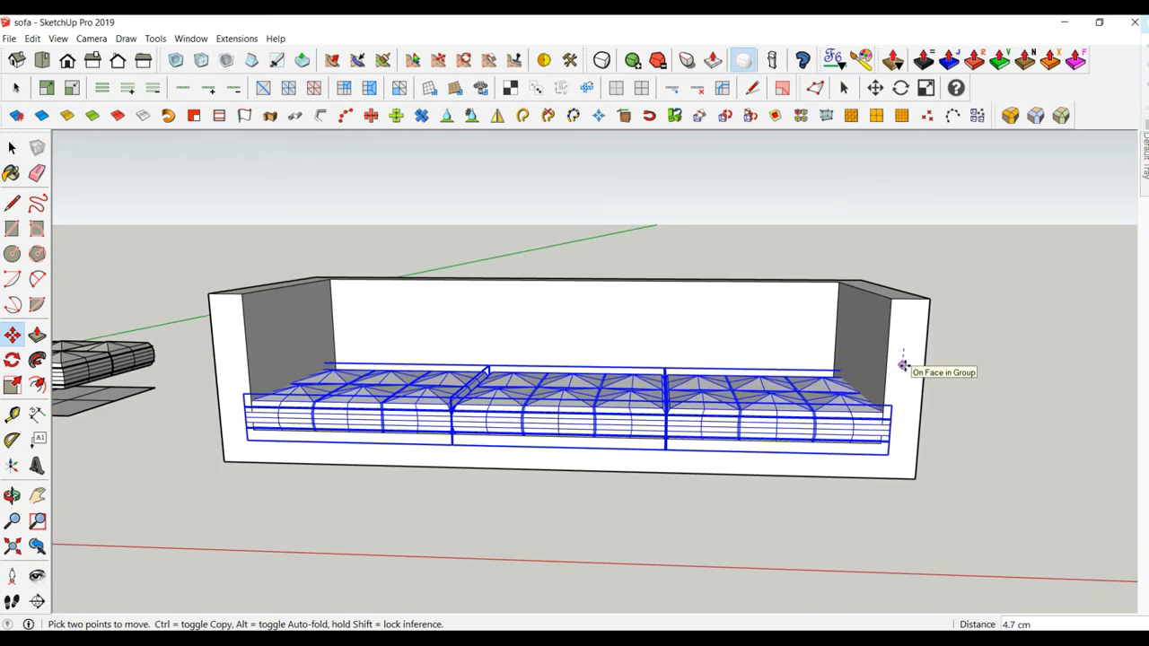
{"action": "mouse_move", "coordinate": [904, 365]}
{"action": "middle_mouse_down"}
{"action": "mouse_move", "coordinate": [288, 434]}
{"action": "mouse_move", "coordinate": [526, 338]}
{"action": "mouse_move", "coordinate": [569, 390]}
{"action": "mouse_move", "coordinate": [783, 390]}
{"action": "mouse_move", "coordinate": [924, 320]}
{"action": "mouse_move", "coordinate": [761, 384]}
{"action": "mouse_move", "coordinate": [818, 380]}
{"action": "middle_mouse_up"}
{"action": "scroll", "coordinate": [526, 338], "scroll_direction": "up", "scroll_amount": 3}
{"action": "scroll", "coordinate": [782, 390], "scroll_direction": "down", "scroll_amount": 5}
{"action": "middle_click_drag", "start_coordinate": [456, 410], "coordinate": [236, 362]}
Copy the loose cushion to a spot in front of the sofa.
{"action": "left_click", "coordinate": [12, 147]}
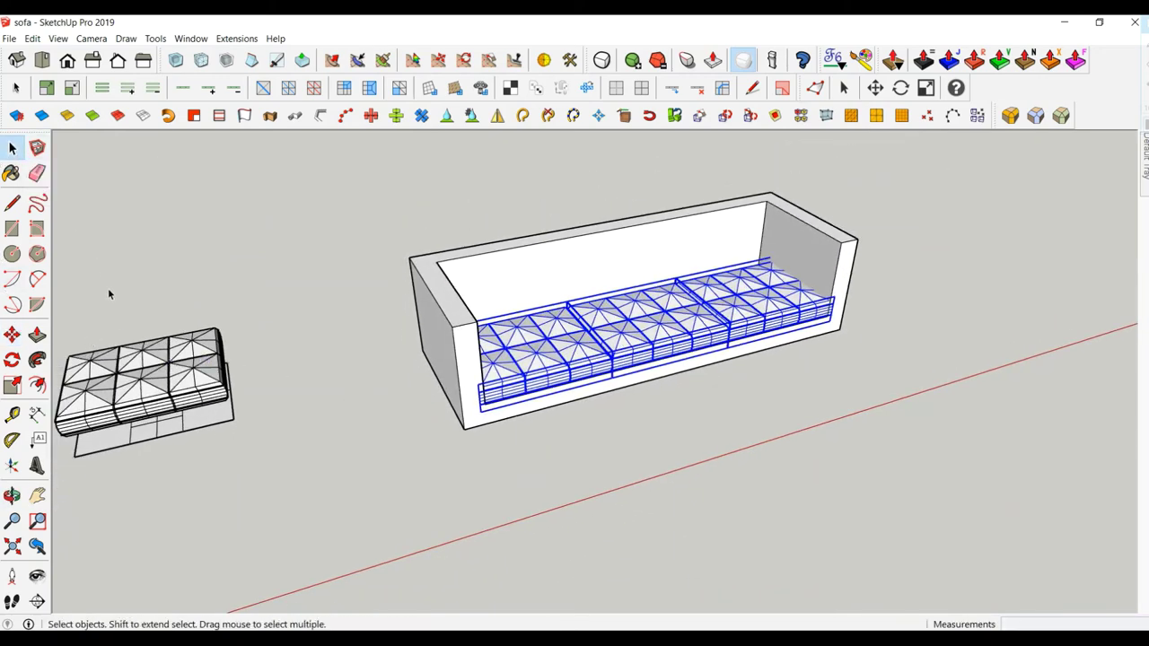
{"action": "left_click", "coordinate": [140, 373]}
{"action": "left_click", "coordinate": [12, 334]}
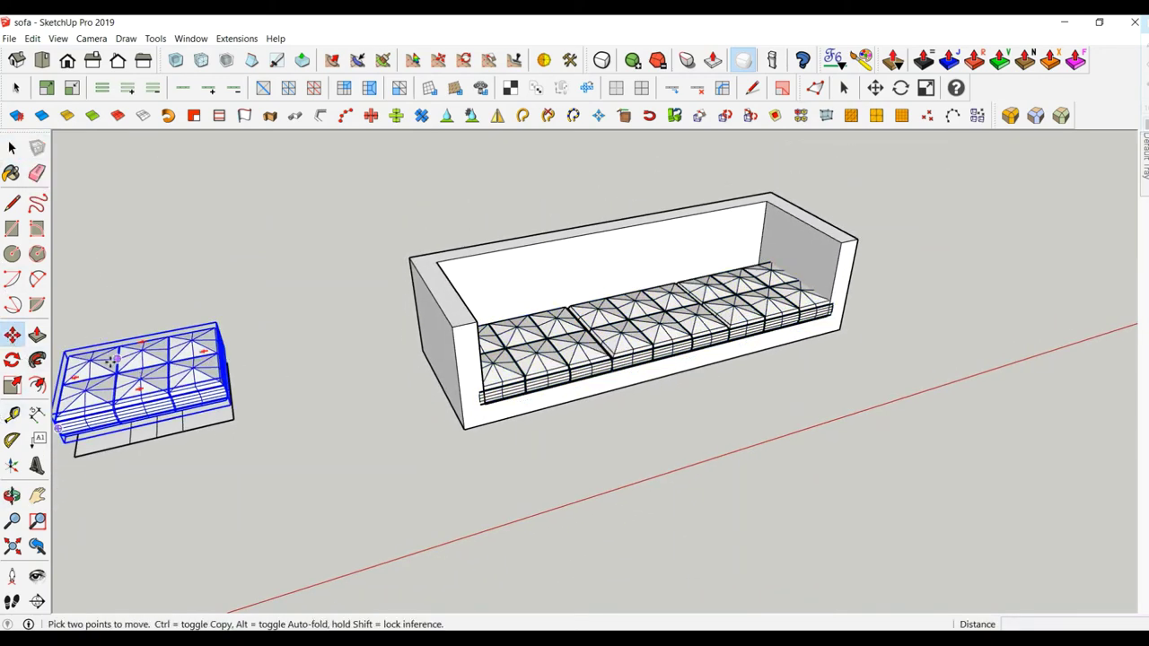
{"action": "left_click", "coordinate": [117, 359]}
{"action": "key", "text": "ctrl"}
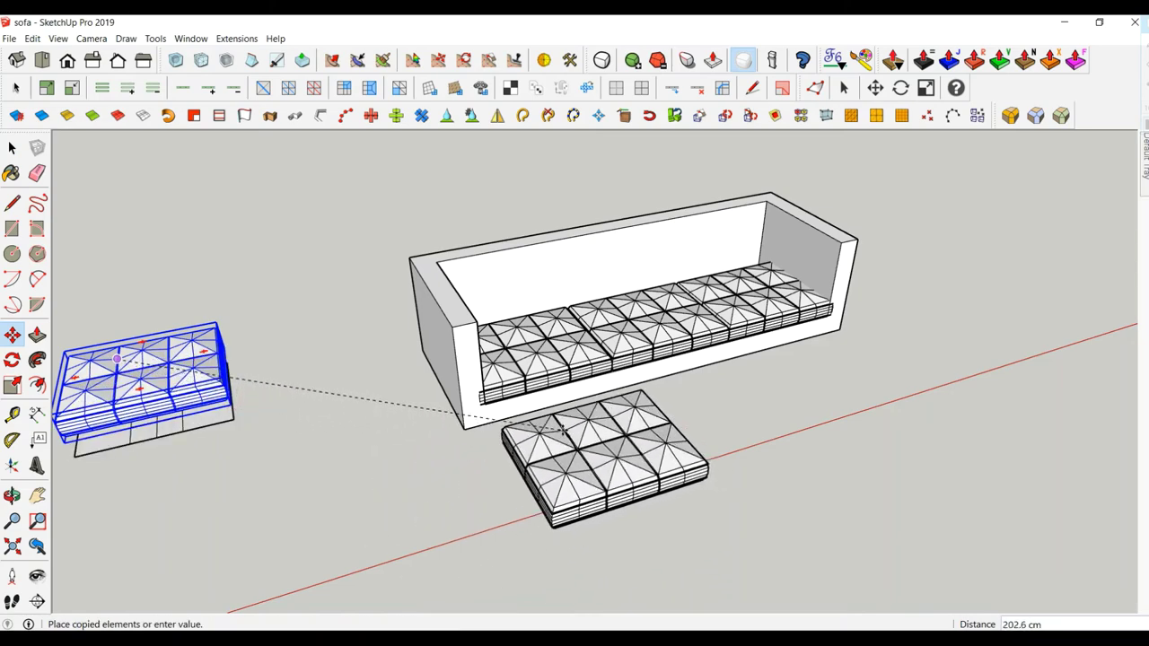
{"action": "left_click", "coordinate": [563, 440]}
{"action": "mouse_move", "coordinate": [817, 463]}
{"action": "middle_mouse_down"}
{"action": "mouse_move", "coordinate": [679, 479]}
{"action": "mouse_move", "coordinate": [138, 321]}
{"action": "middle_mouse_up"}
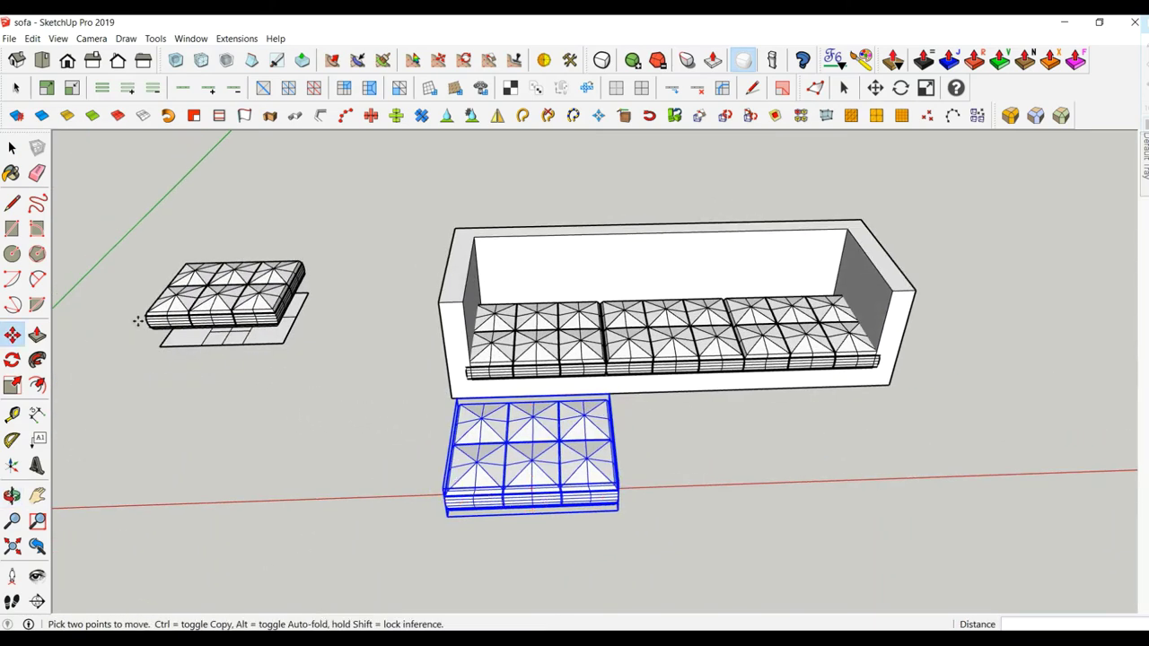
Make the cushion copy a component.
{"action": "left_click", "coordinate": [12, 147]}
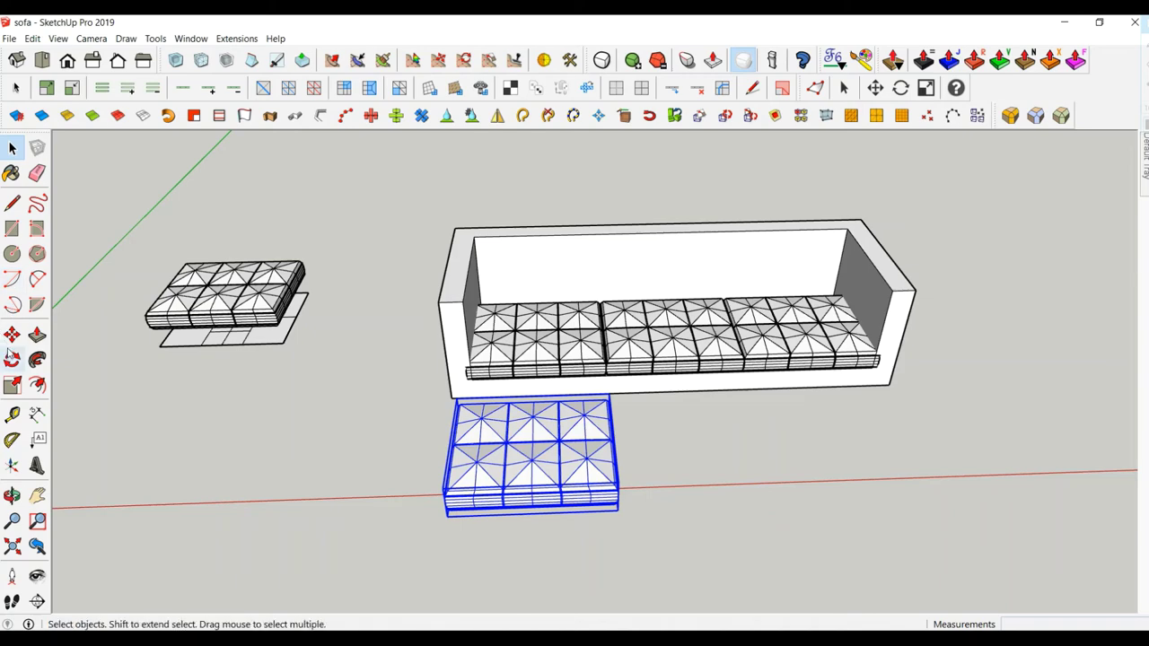
{"action": "middle_click_drag", "start_coordinate": [404, 449], "coordinate": [550, 493]}
{"action": "right_click", "coordinate": [551, 493]}
{"action": "left_click", "coordinate": [608, 273]}
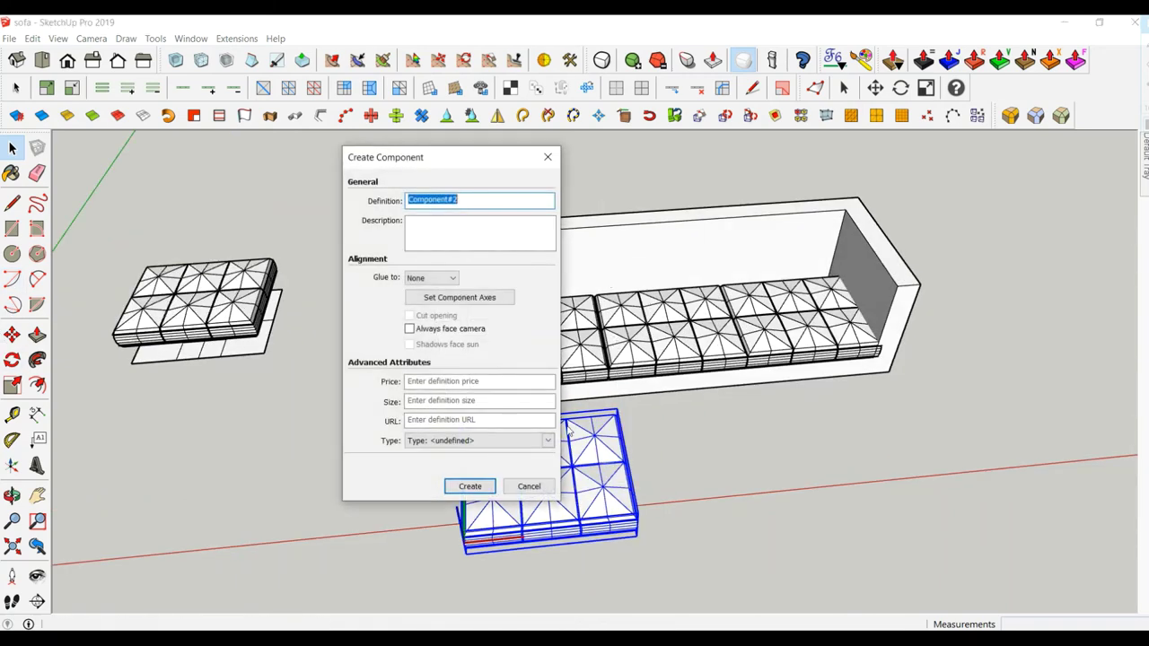
{"action": "left_click", "coordinate": [482, 489]}
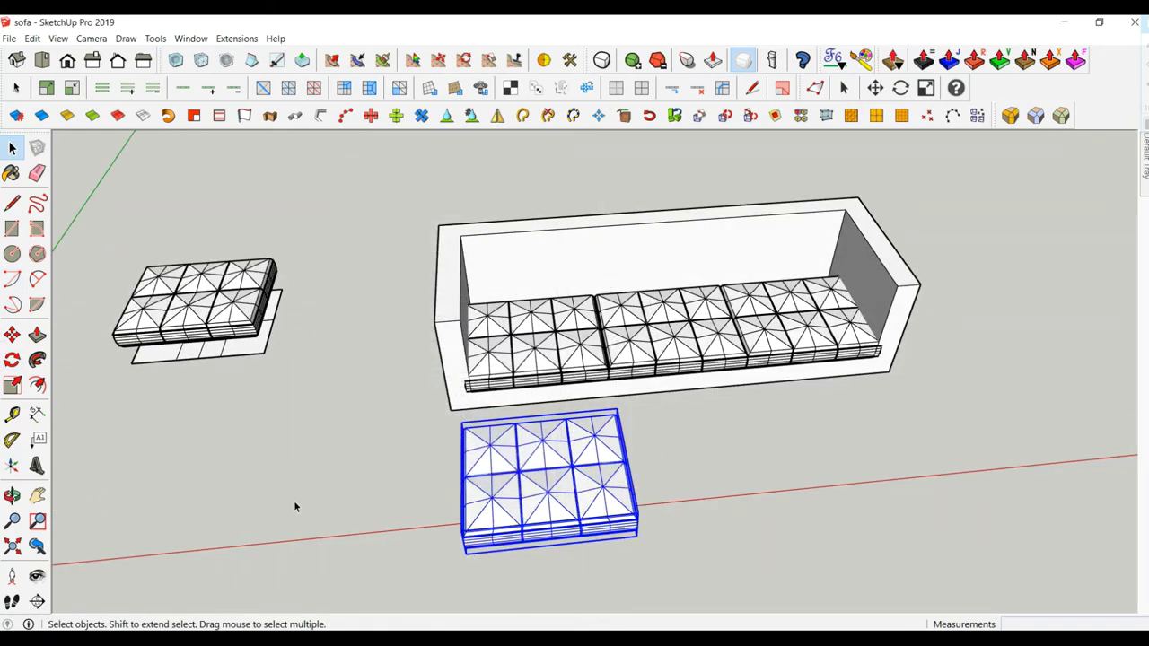
Add two copies about 62 cm apart along the red axis, forming a row of three.
{"action": "left_click", "coordinate": [11, 334]}
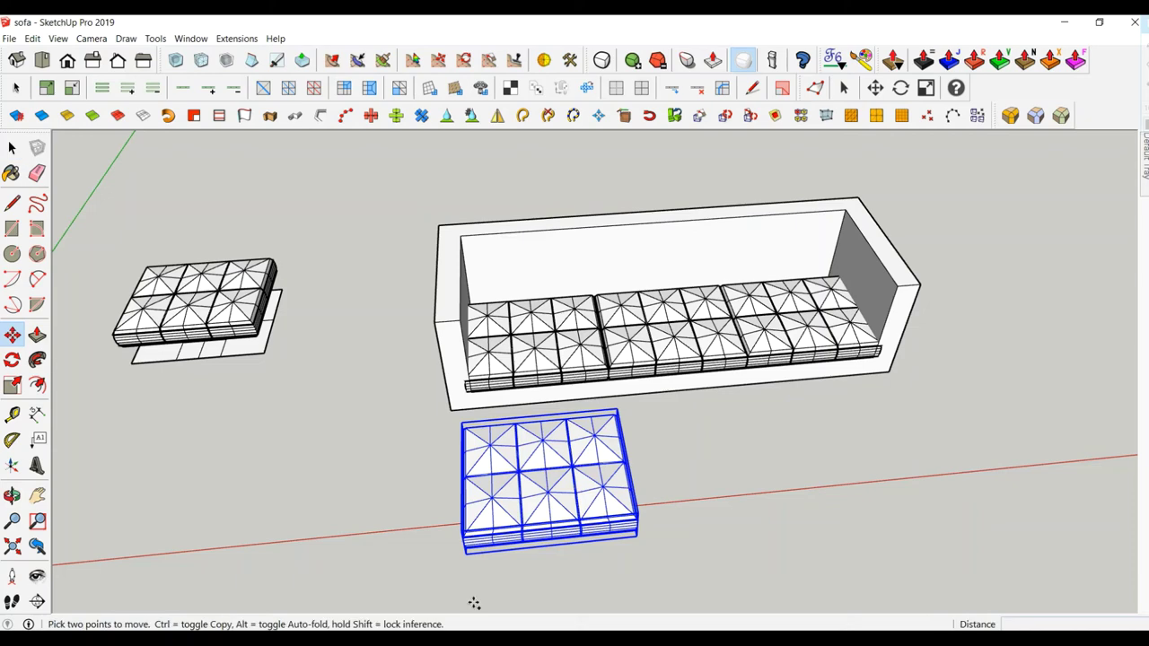
{"action": "left_click", "coordinate": [467, 557]}
{"action": "key", "text": "ctrl"}
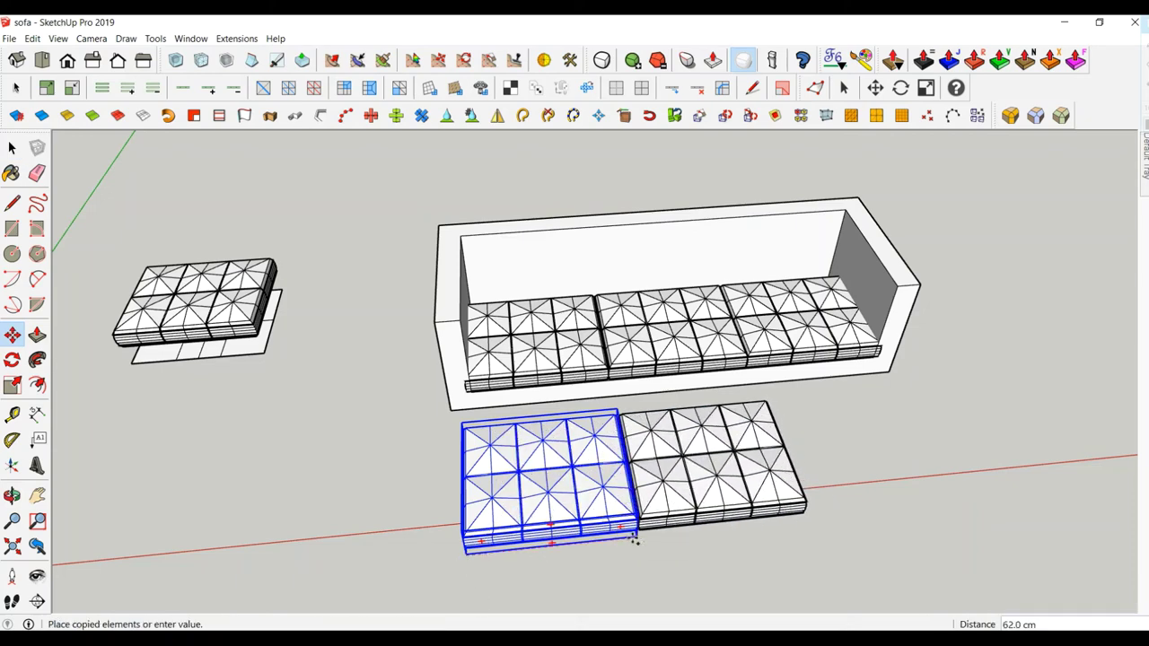
{"action": "left_click", "coordinate": [633, 539]}
{"action": "left_click", "coordinate": [635, 535]}
{"action": "key", "text": "ctrl"}
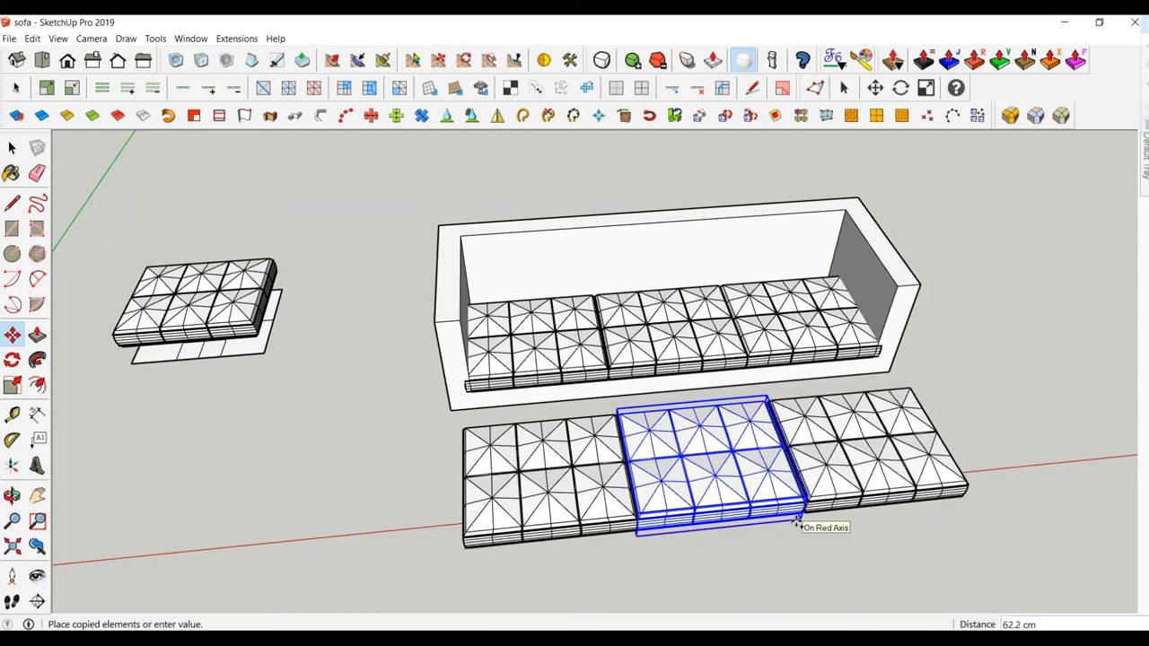
{"action": "left_click", "coordinate": [787, 527]}
{"action": "mouse_move", "coordinate": [787, 527]}
{"action": "middle_mouse_down"}
{"action": "mouse_move", "coordinate": [674, 277]}
{"action": "mouse_move", "coordinate": [761, 470]}
{"action": "mouse_move", "coordinate": [300, 404]}
{"action": "middle_mouse_up"}
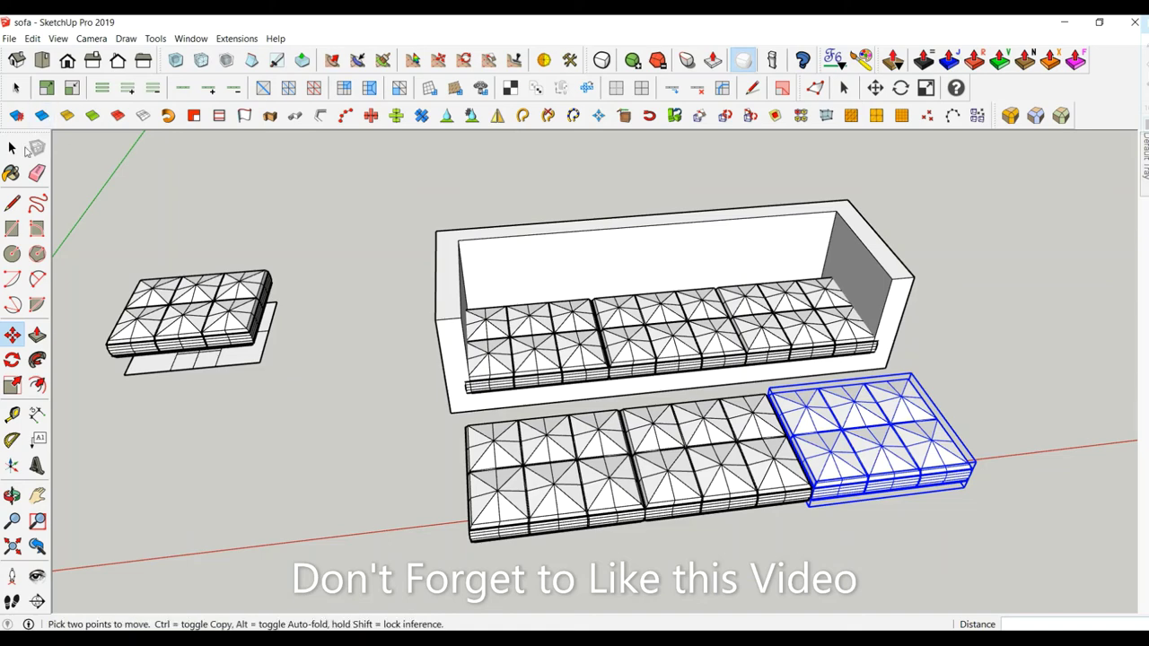
Group the three new cushions together.
{"action": "left_click", "coordinate": [23, 148]}
{"action": "left_click", "coordinate": [533, 460], "text": "shift"}
{"action": "left_click", "coordinate": [669, 468], "text": "shift"}
{"action": "right_click", "coordinate": [669, 469]}
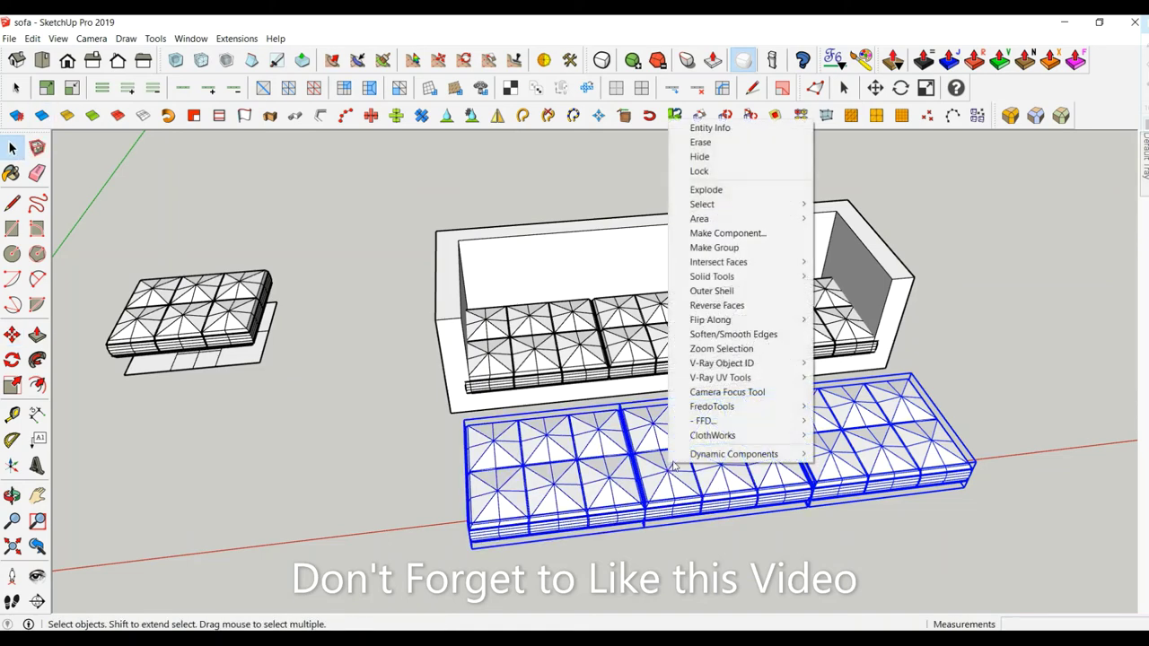
{"action": "left_click", "coordinate": [711, 248]}
{"action": "mouse_move", "coordinate": [372, 505]}
{"action": "middle_mouse_down"}
{"action": "mouse_move", "coordinate": [564, 518]}
{"action": "mouse_move", "coordinate": [618, 486]}
{"action": "middle_mouse_up"}
Rotate the cushion group 90° to stand upright.
{"action": "key", "text": "m"}
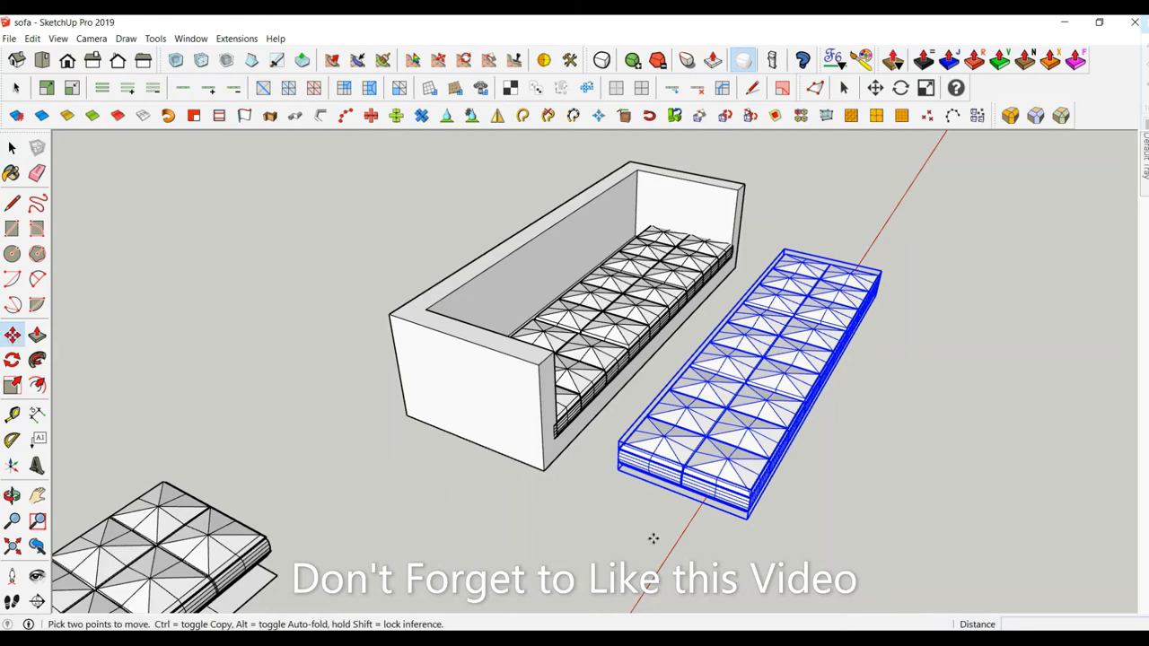
{"action": "key", "text": "q"}
{"action": "left_click", "coordinate": [684, 475]}
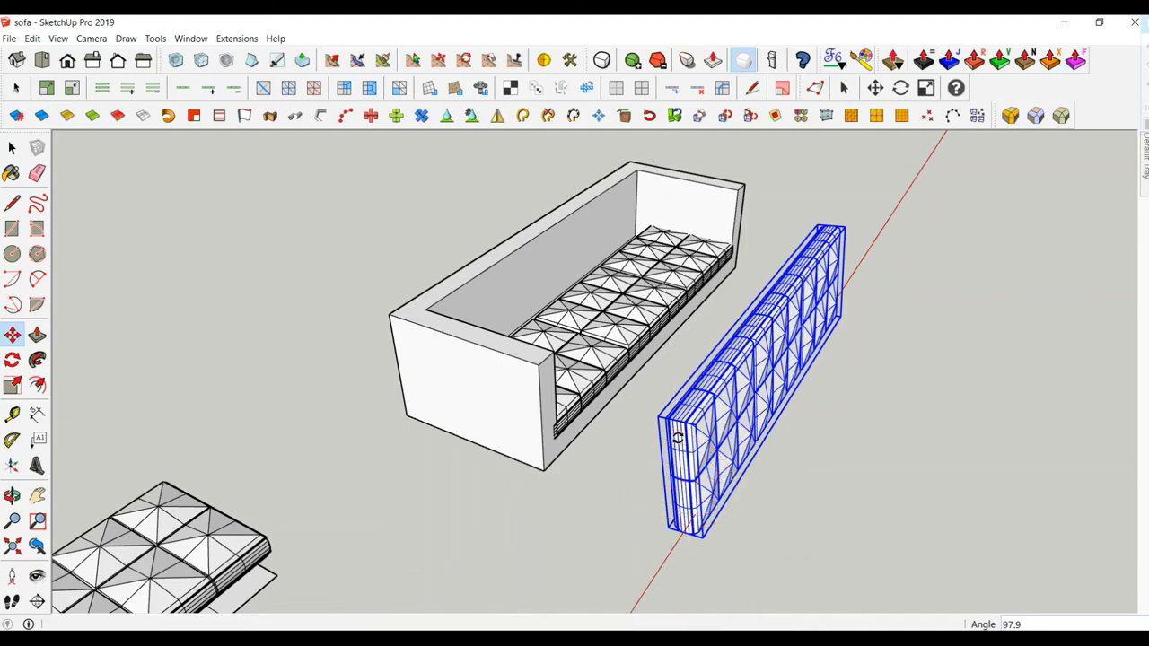
{"action": "key", "text": "m"}
{"action": "middle_click_drag", "start_coordinate": [616, 475], "coordinate": [619, 530]}
Move the upright cushions against the sofa's back wall.
{"action": "key", "text": "t"}
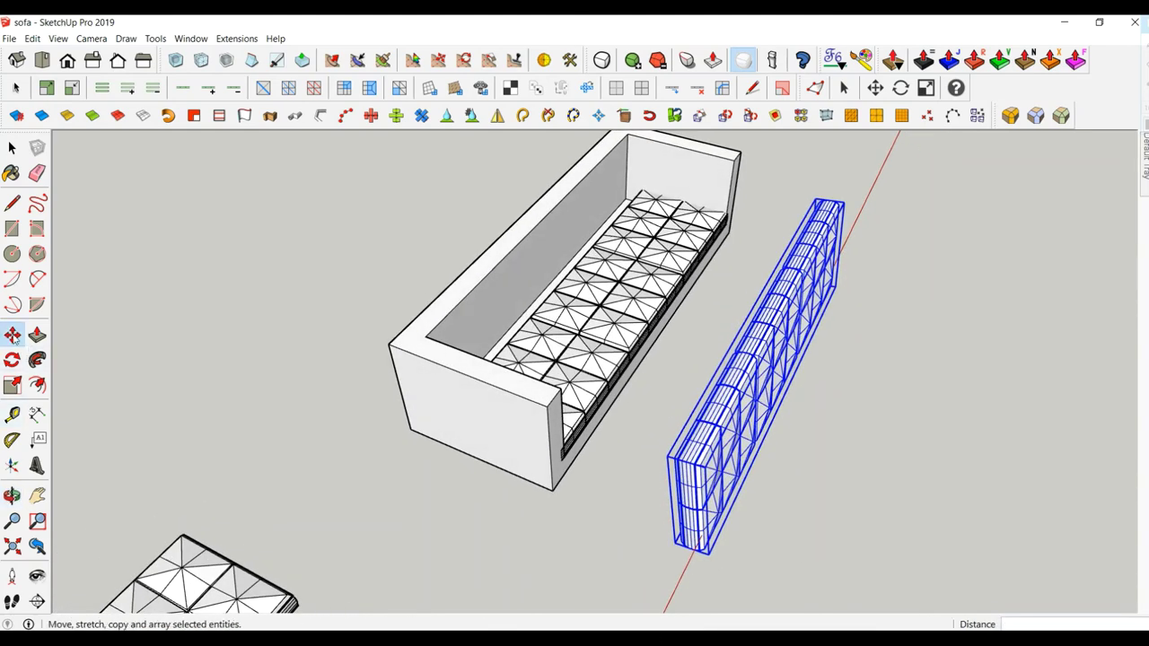
{"action": "left_click", "coordinate": [12, 334]}
{"action": "left_click", "coordinate": [675, 542]}
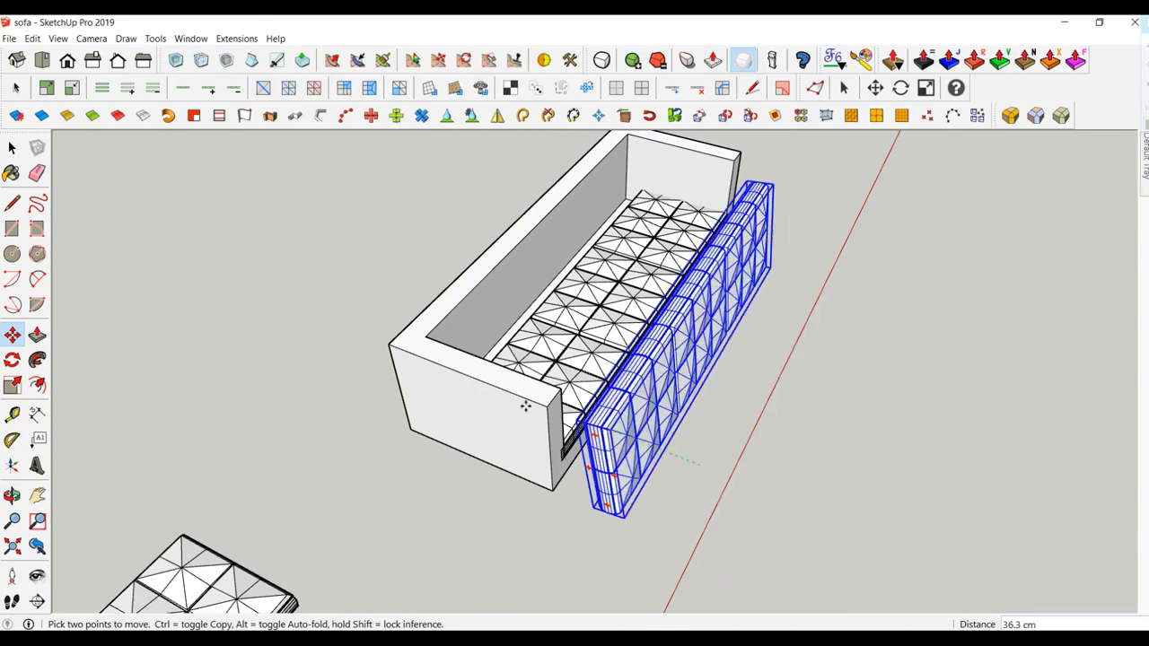
{"action": "left_click", "coordinate": [452, 340]}
{"action": "middle_click_drag", "start_coordinate": [452, 340], "coordinate": [486, 398]}
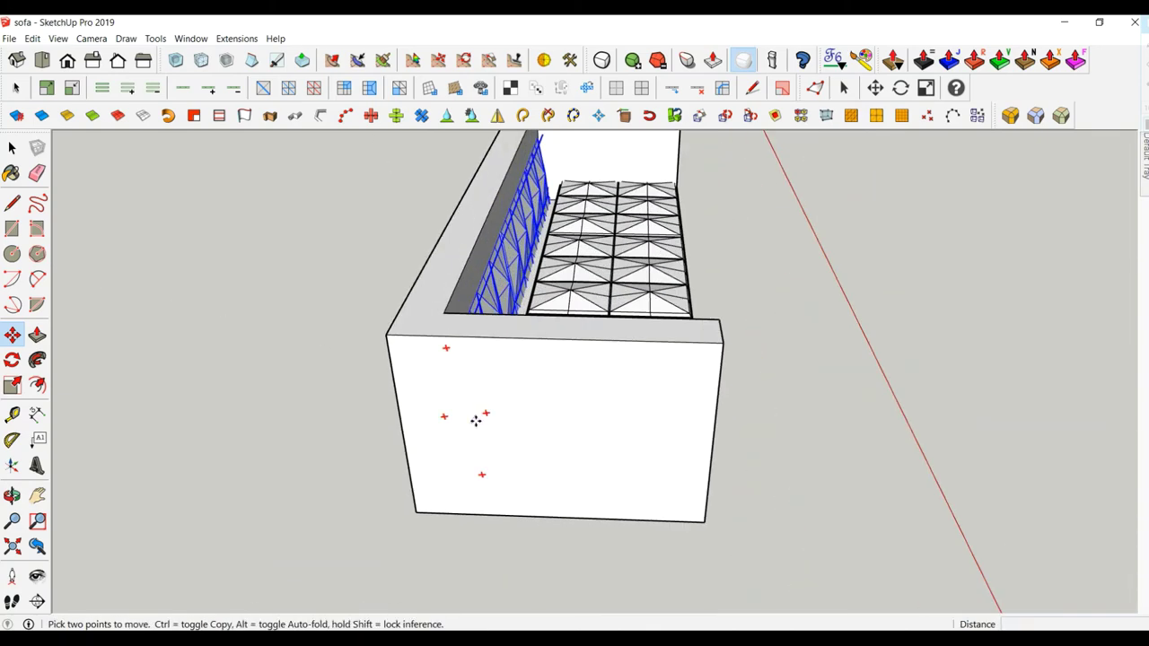
Adjust the backrest so it sits snug against the back edge.
{"action": "left_click", "coordinate": [476, 429]}
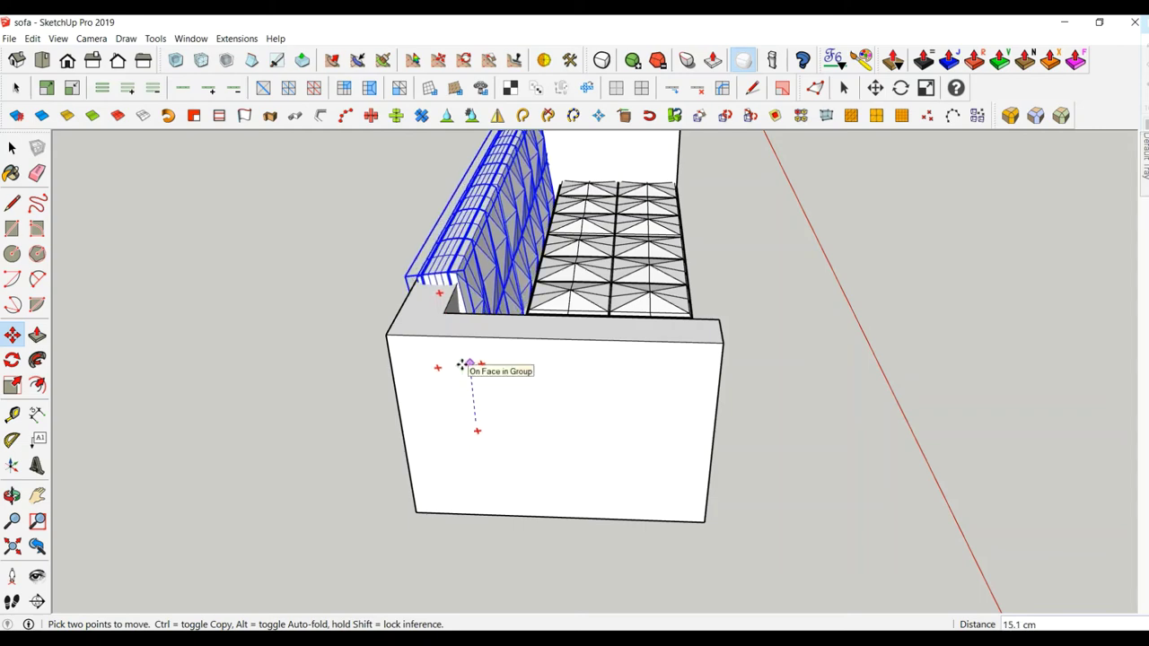
{"action": "left_click", "coordinate": [467, 365]}
{"action": "left_click", "coordinate": [426, 397]}
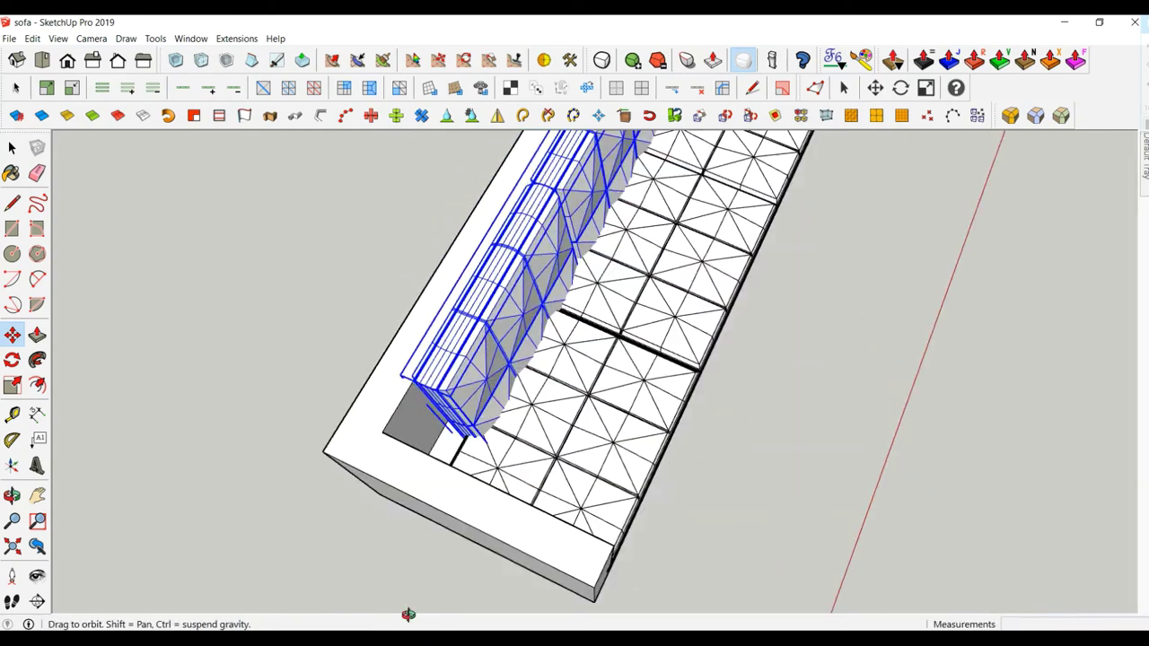
{"action": "middle_click_drag", "start_coordinate": [520, 399], "coordinate": [366, 410]}
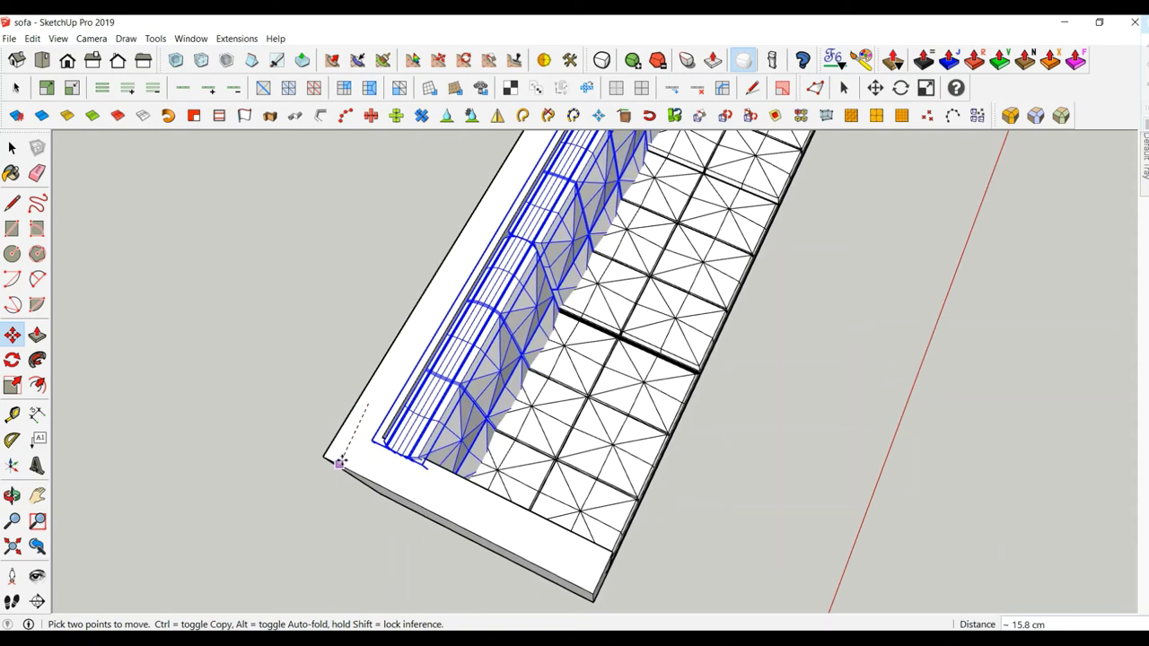
{"action": "left_click", "coordinate": [337, 462]}
Inspect the backrest from several angles, cancelling an attempted raise.
{"action": "middle_click_drag", "start_coordinate": [374, 457], "coordinate": [369, 367]}
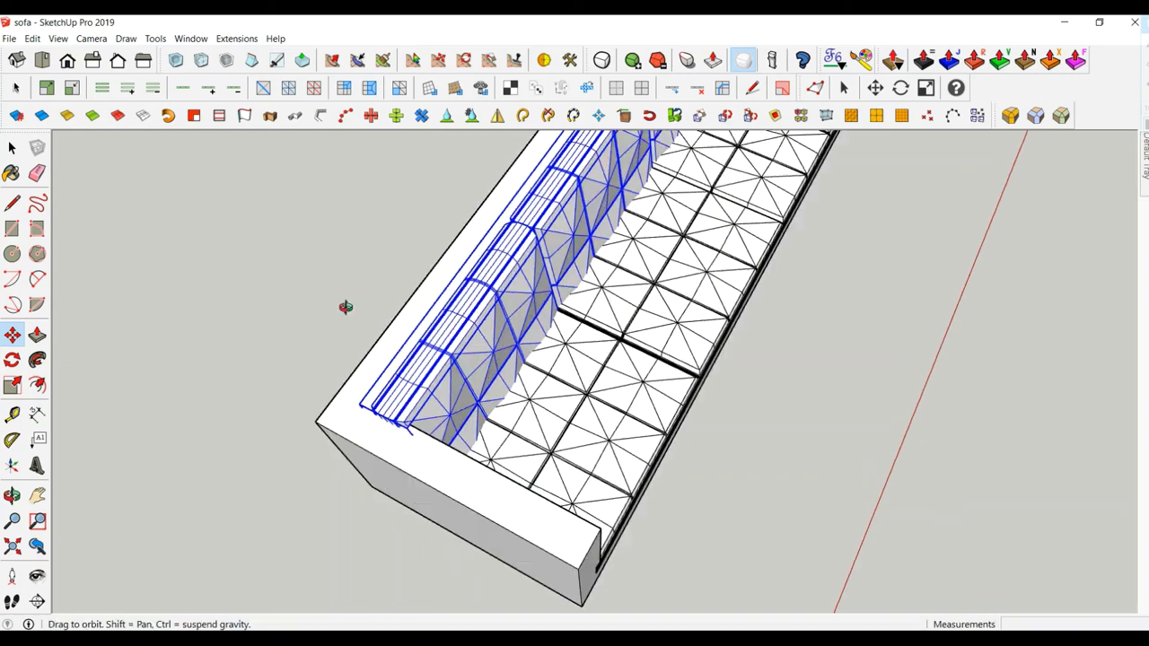
{"action": "middle_click_drag", "start_coordinate": [552, 267], "coordinate": [425, 358]}
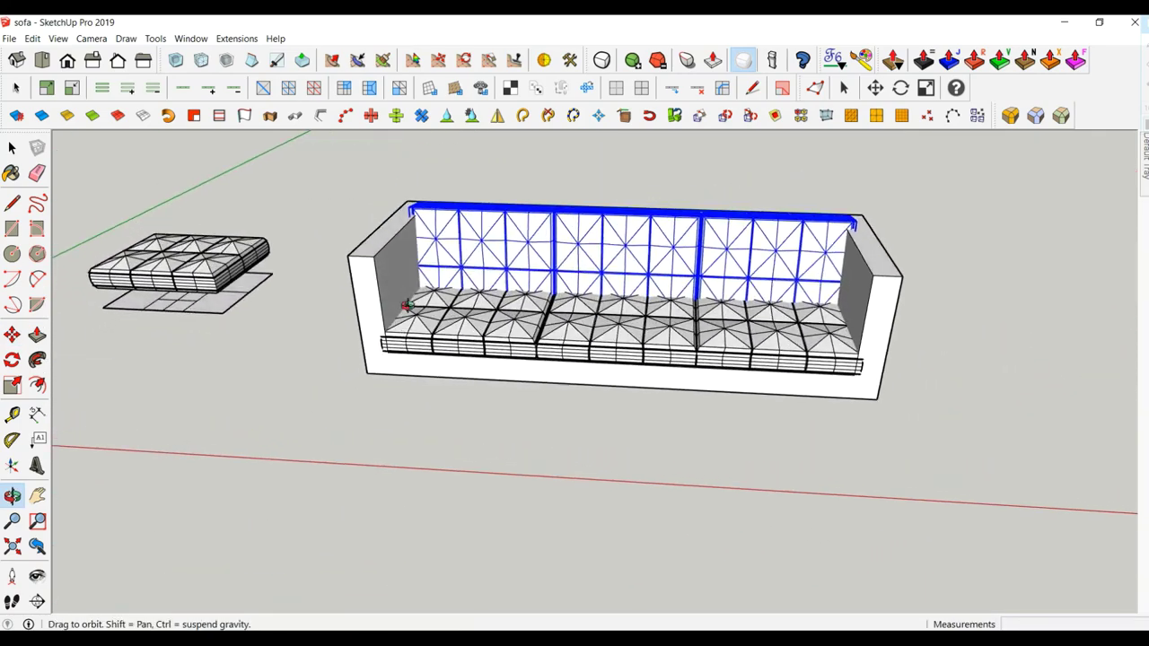
{"action": "mouse_move", "coordinate": [426, 357]}
{"action": "middle_mouse_down"}
{"action": "mouse_move", "coordinate": [359, 401]}
{"action": "mouse_move", "coordinate": [287, 274]}
{"action": "mouse_move", "coordinate": [904, 315]}
{"action": "mouse_move", "coordinate": [862, 290]}
{"action": "mouse_move", "coordinate": [793, 395]}
{"action": "mouse_move", "coordinate": [821, 480]}
{"action": "mouse_move", "coordinate": [900, 452]}
{"action": "mouse_move", "coordinate": [754, 386]}
{"action": "middle_mouse_up"}
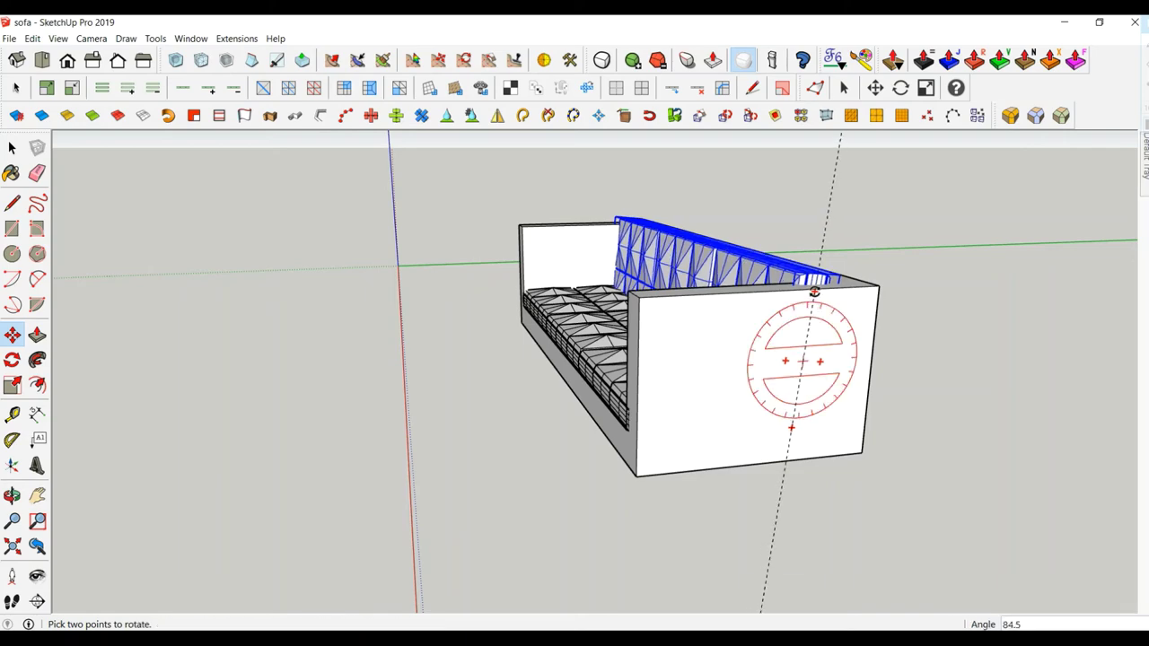
{"action": "mouse_move", "coordinate": [730, 365]}
{"action": "middle_mouse_down"}
{"action": "mouse_move", "coordinate": [787, 503]}
{"action": "mouse_move", "coordinate": [782, 482]}
{"action": "middle_mouse_up"}
{"action": "left_click", "coordinate": [783, 487]}
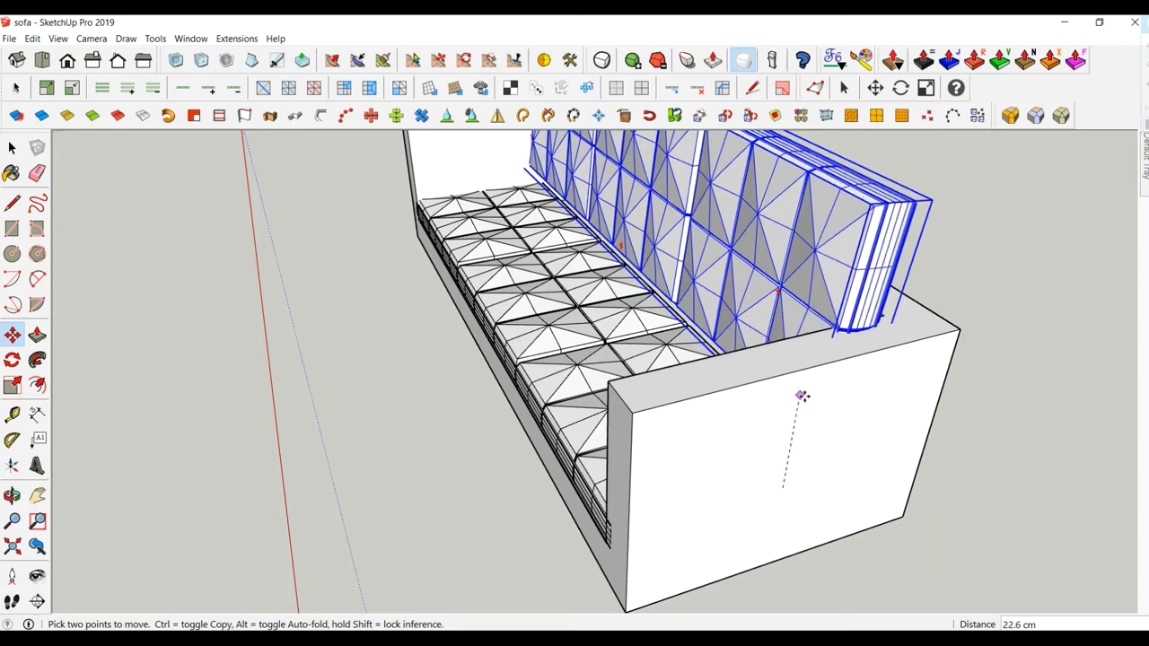
{"action": "key", "text": "Escape"}
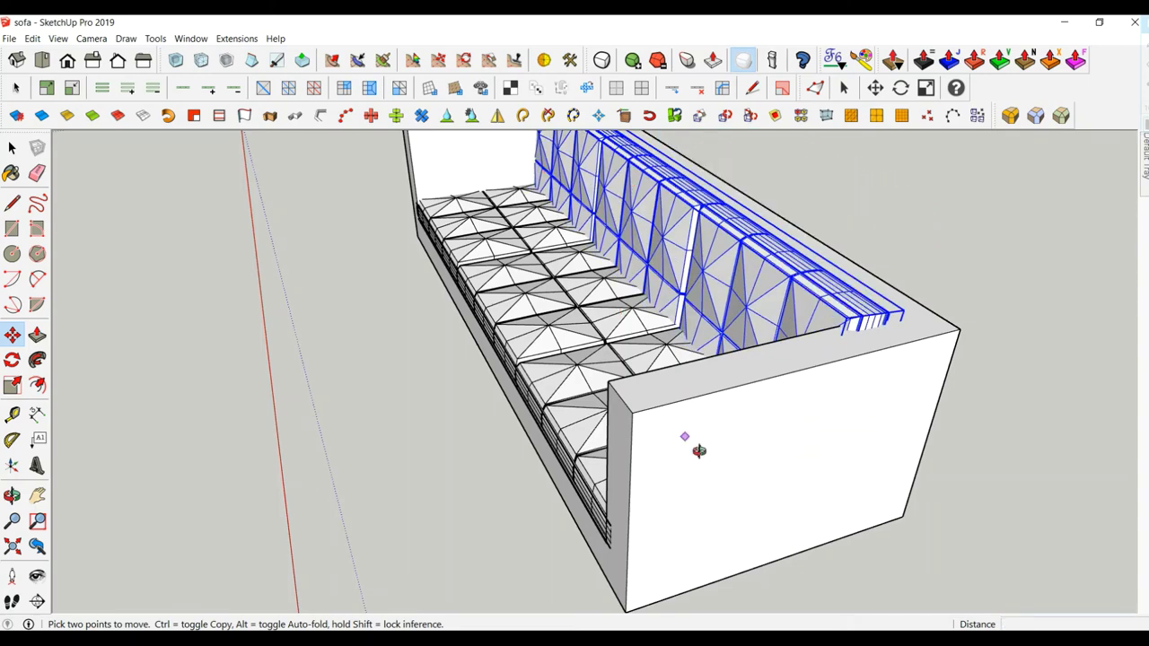
{"action": "mouse_move", "coordinate": [698, 452]}
{"action": "middle_mouse_down"}
{"action": "mouse_move", "coordinate": [816, 413]}
{"action": "mouse_move", "coordinate": [4, 115]}
{"action": "middle_mouse_up"}
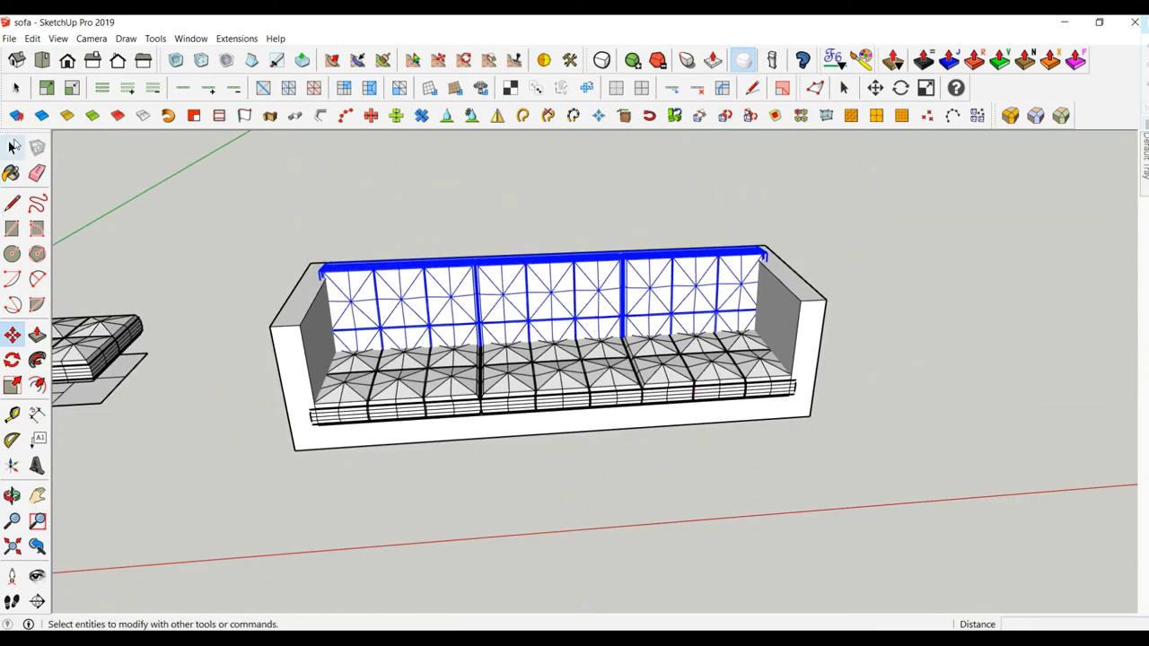
{"action": "left_click", "coordinate": [12, 147]}
Smooth the seat cushions into rounded shapes with SubD Toggle.
{"action": "left_click", "coordinate": [382, 372]}
{"action": "right_click", "coordinate": [383, 372]}
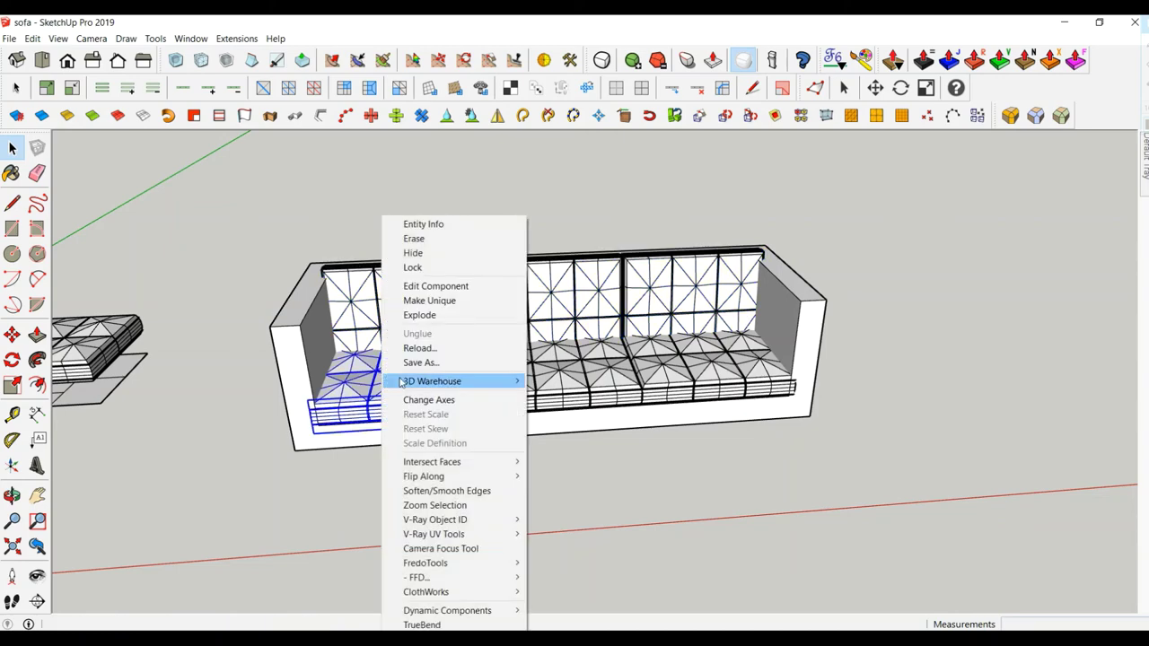
{"action": "left_click", "coordinate": [601, 59]}
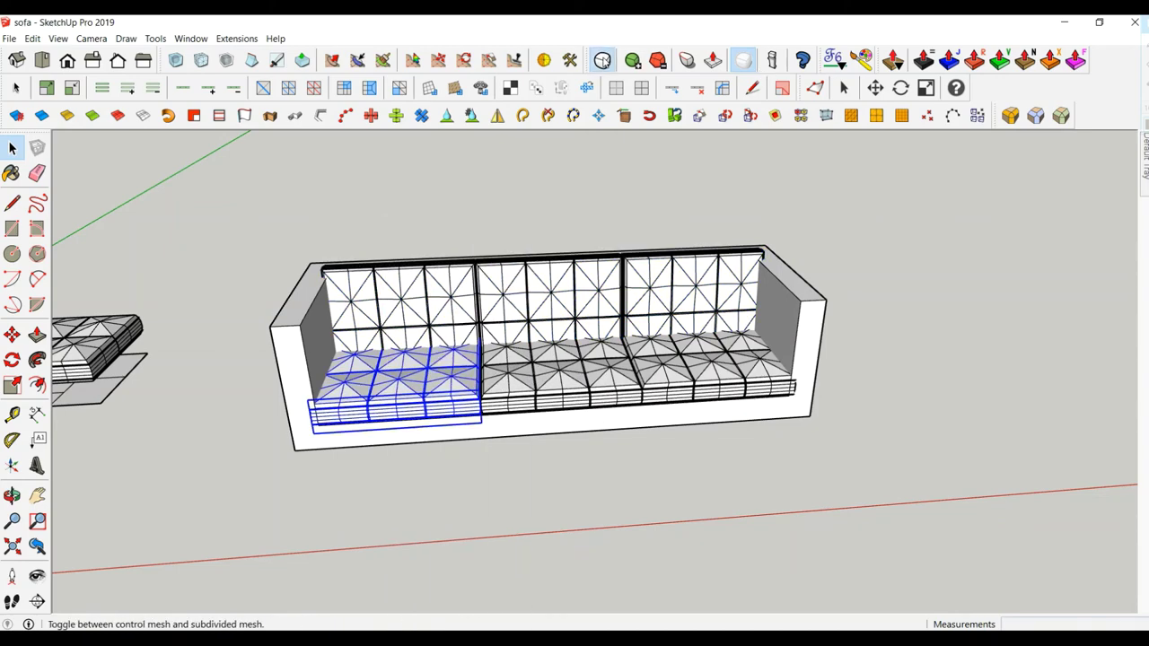
{"action": "left_click", "coordinate": [602, 60]}
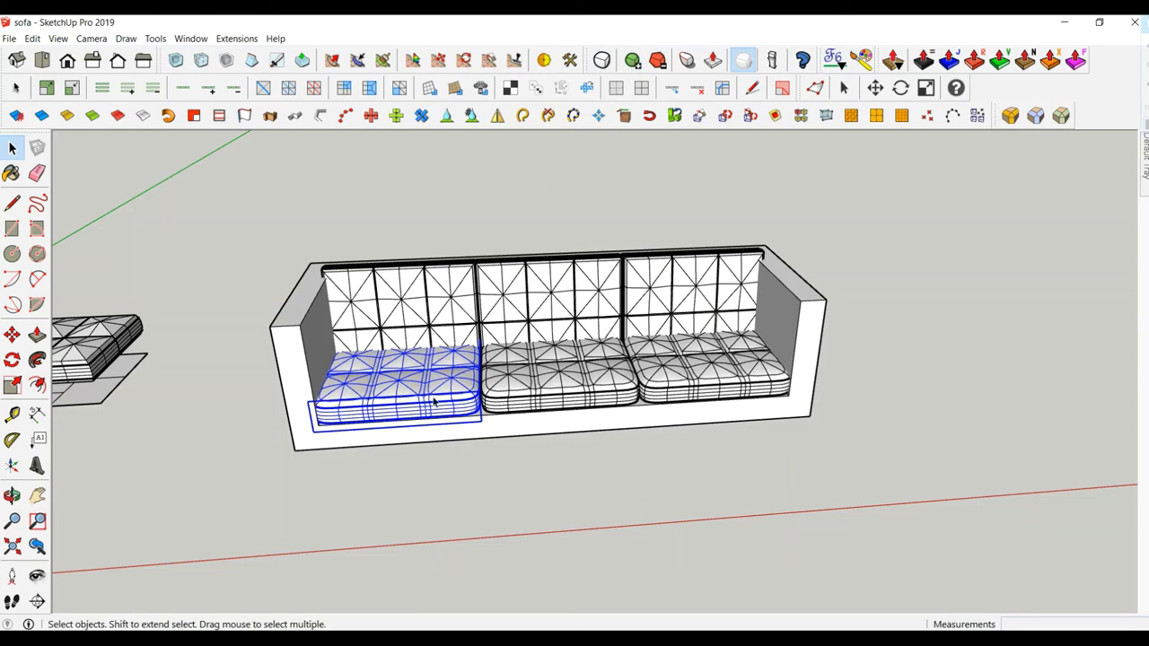
Inspect the smoothed cushions, then select the backrest cushion group.
{"action": "middle_click_drag", "start_coordinate": [433, 403], "coordinate": [433, 498]}
{"action": "scroll", "coordinate": [454, 403], "scroll_direction": "up", "scroll_amount": 5}
{"action": "mouse_move", "coordinate": [454, 404]}
{"action": "middle_mouse_down"}
{"action": "mouse_move", "coordinate": [421, 210]}
{"action": "mouse_move", "coordinate": [404, 418]}
{"action": "mouse_move", "coordinate": [562, 363]}
{"action": "mouse_move", "coordinate": [488, 243]}
{"action": "mouse_move", "coordinate": [461, 154]}
{"action": "mouse_move", "coordinate": [682, 274]}
{"action": "mouse_move", "coordinate": [232, 289]}
{"action": "middle_mouse_up"}
{"action": "scroll", "coordinate": [506, 359], "scroll_direction": "down", "scroll_amount": 2}
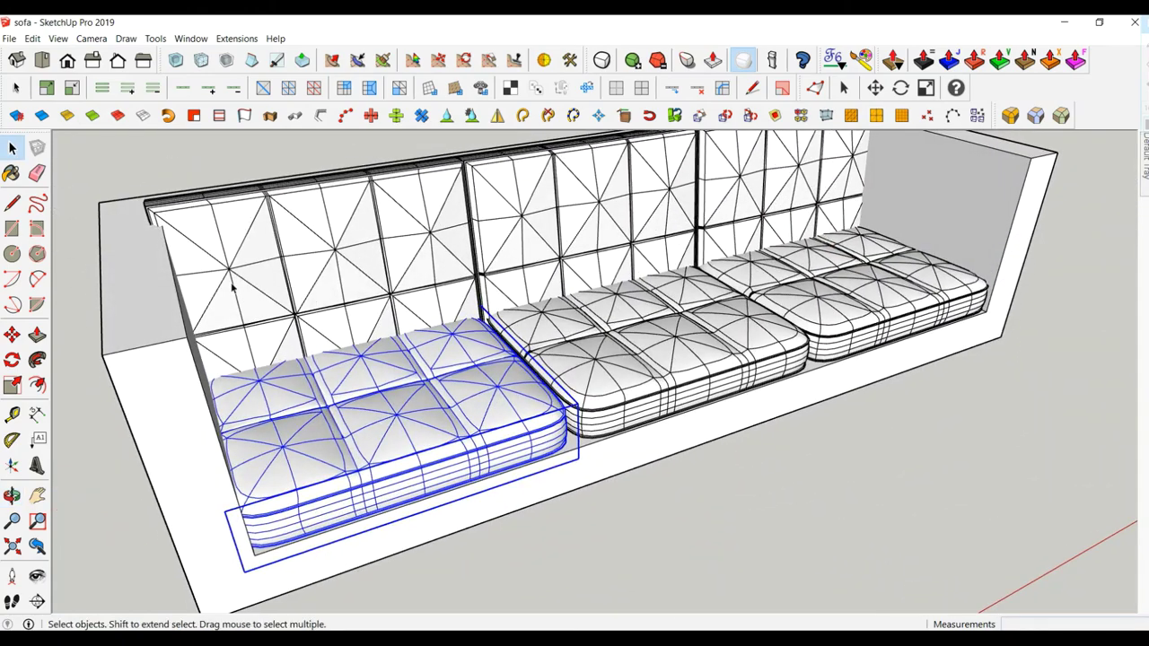
{"action": "left_click", "coordinate": [232, 289]}
Dismiss the subdivision warning and explode the backrest group into separate cushions.
{"action": "left_click", "coordinate": [602, 61]}
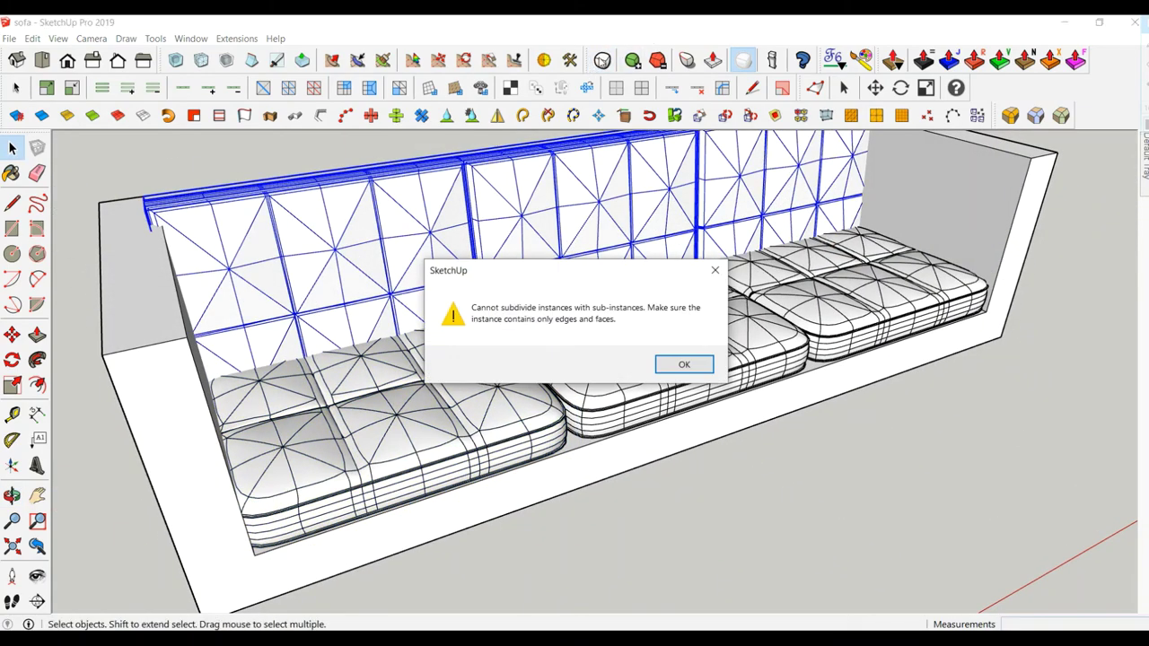
{"action": "left_click", "coordinate": [715, 274]}
{"action": "right_click", "coordinate": [409, 241]}
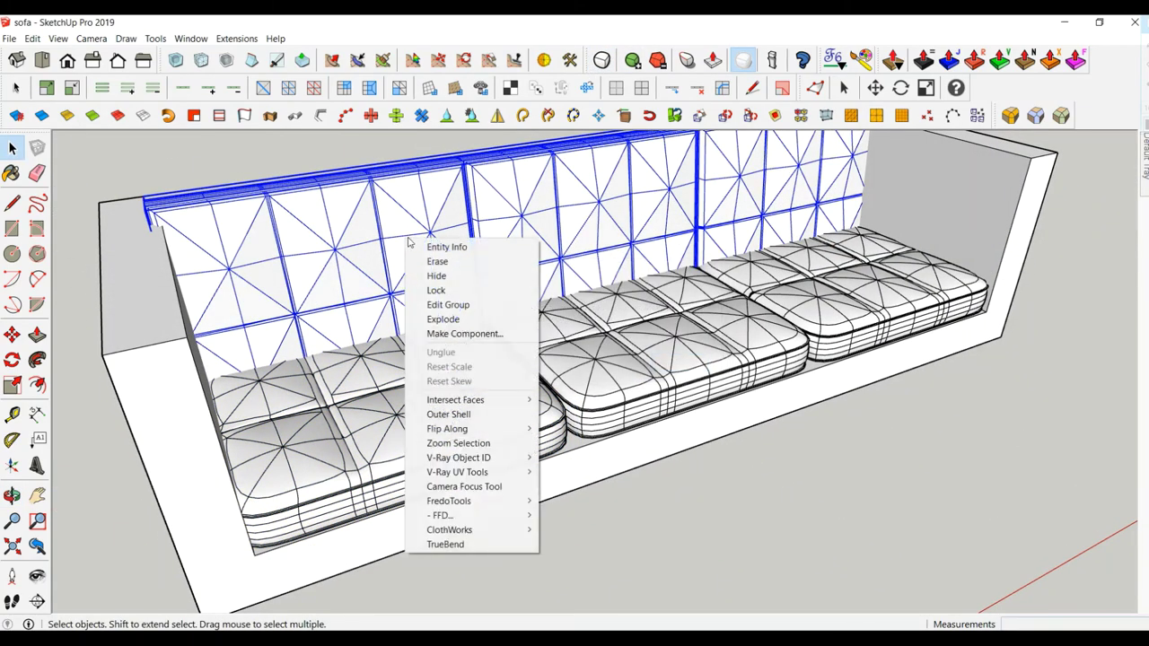
{"action": "left_click", "coordinate": [443, 318]}
Subdivide the left back cushion with SubD, then select the right back cushion.
{"action": "left_click", "coordinate": [289, 241]}
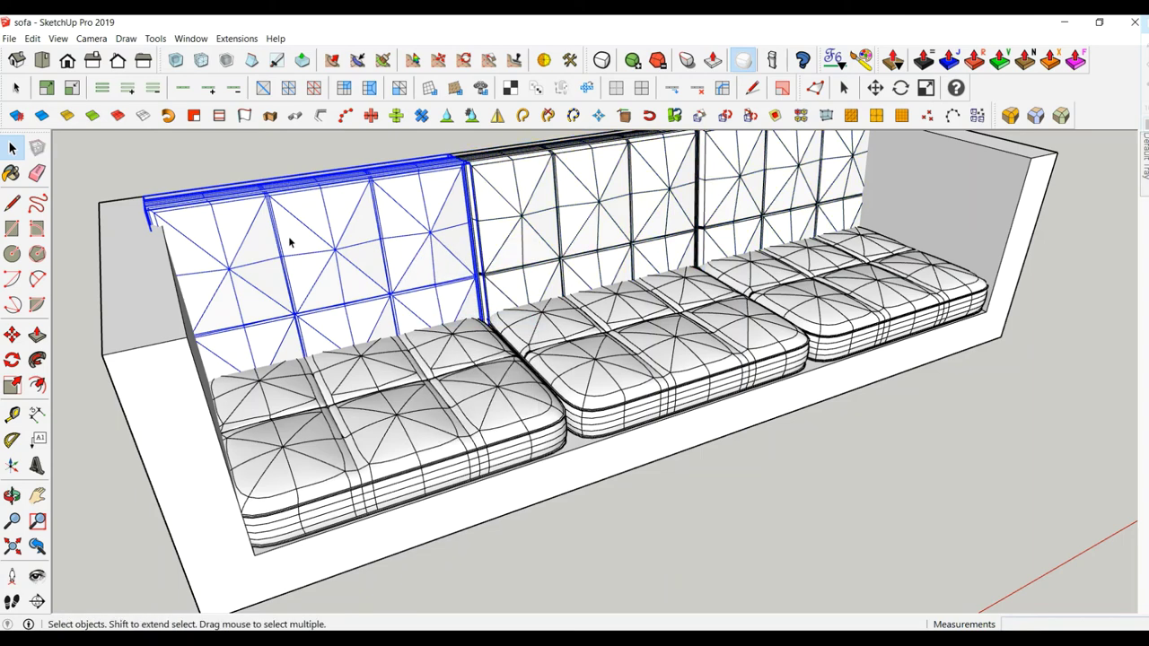
{"action": "left_click", "coordinate": [603, 60]}
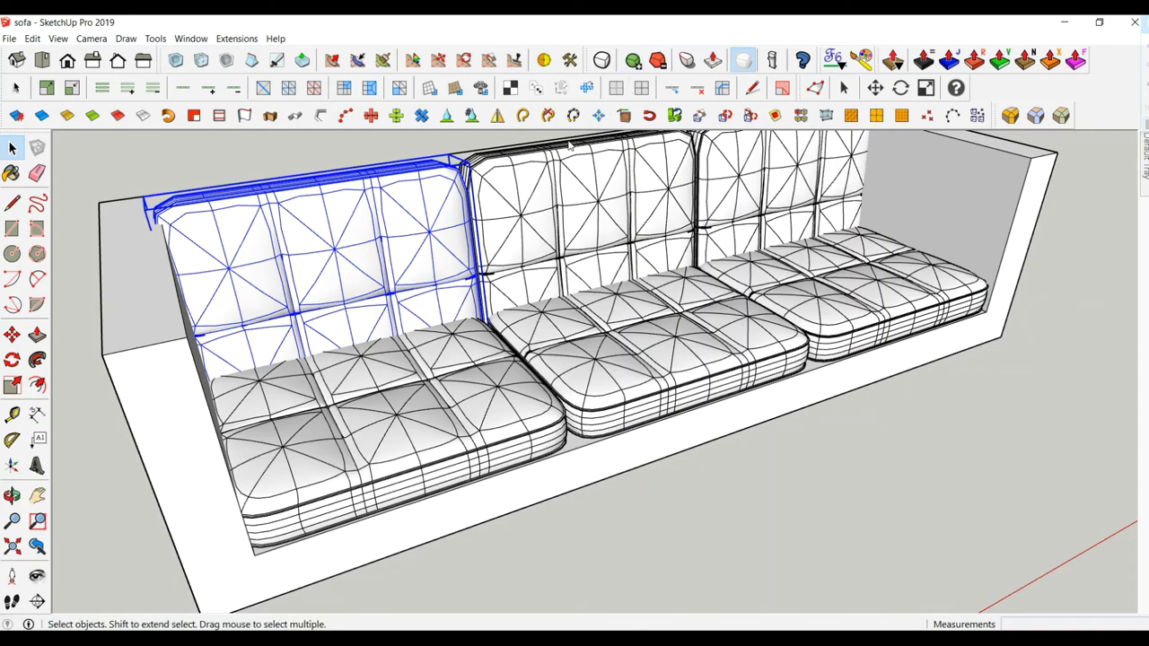
{"action": "mouse_move", "coordinate": [543, 241]}
{"action": "middle_mouse_down"}
{"action": "mouse_move", "coordinate": [688, 321]}
{"action": "mouse_move", "coordinate": [897, 254]}
{"action": "mouse_move", "coordinate": [796, 385]}
{"action": "mouse_move", "coordinate": [759, 320]}
{"action": "mouse_move", "coordinate": [528, 241]}
{"action": "mouse_move", "coordinate": [436, 225]}
{"action": "mouse_move", "coordinate": [778, 238]}
{"action": "mouse_move", "coordinate": [583, 361]}
{"action": "mouse_move", "coordinate": [500, 312]}
{"action": "mouse_move", "coordinate": [650, 286]}
{"action": "mouse_move", "coordinate": [641, 243]}
{"action": "mouse_move", "coordinate": [705, 254]}
{"action": "middle_mouse_up"}
{"action": "scroll", "coordinate": [729, 239], "scroll_direction": "up", "scroll_amount": 3}
{"action": "scroll", "coordinate": [714, 242], "scroll_direction": "up", "scroll_amount": 2}
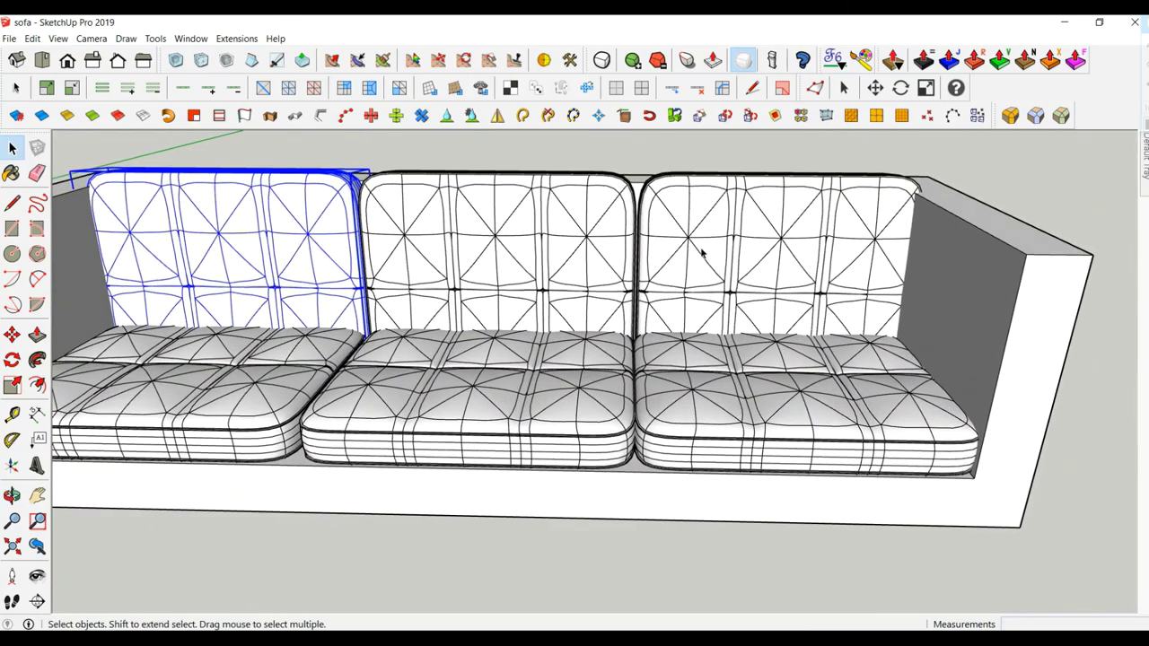
{"action": "left_click", "coordinate": [706, 254]}
Place guides 10 cm below the top edge and 10 cm above the bottom edge of the sofa back.
{"action": "left_click", "coordinate": [18, 423]}
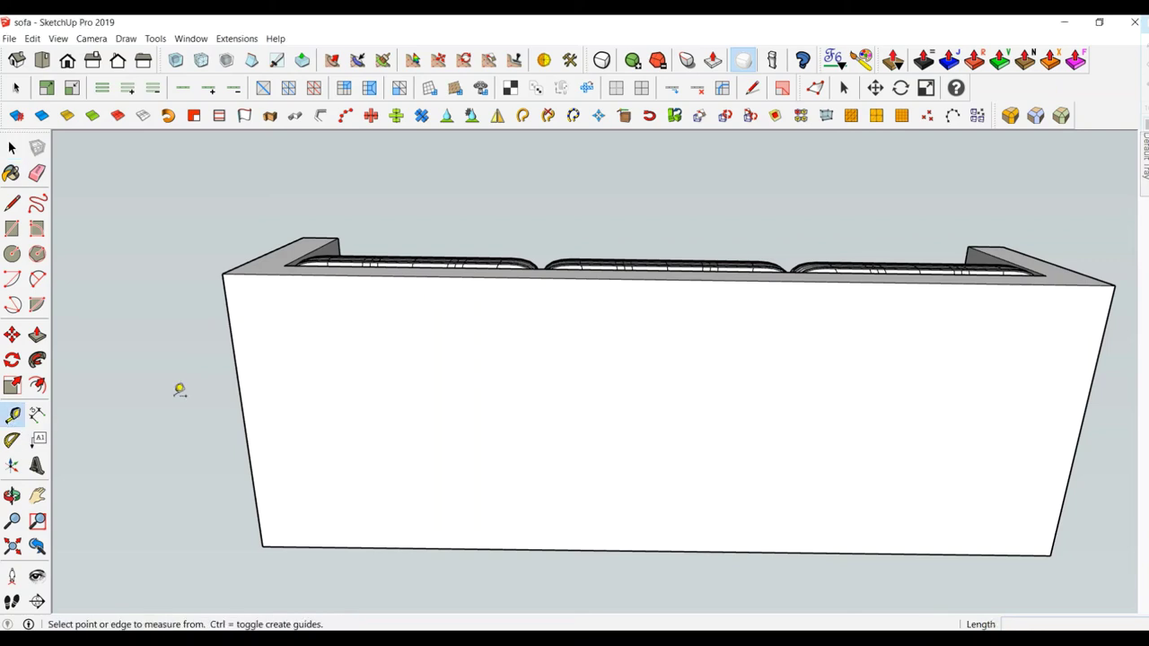
{"action": "left_click", "coordinate": [236, 359]}
{"action": "type", "text": "200"}
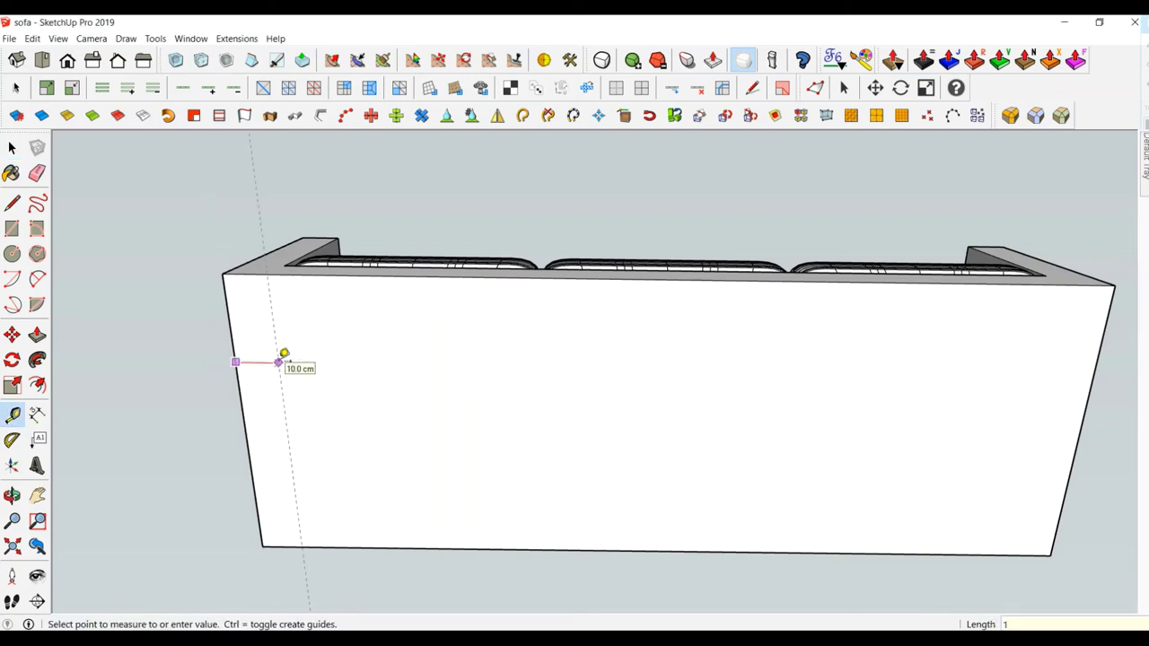
{"action": "left_click", "coordinate": [329, 274]}
{"action": "type", "text": "10"}
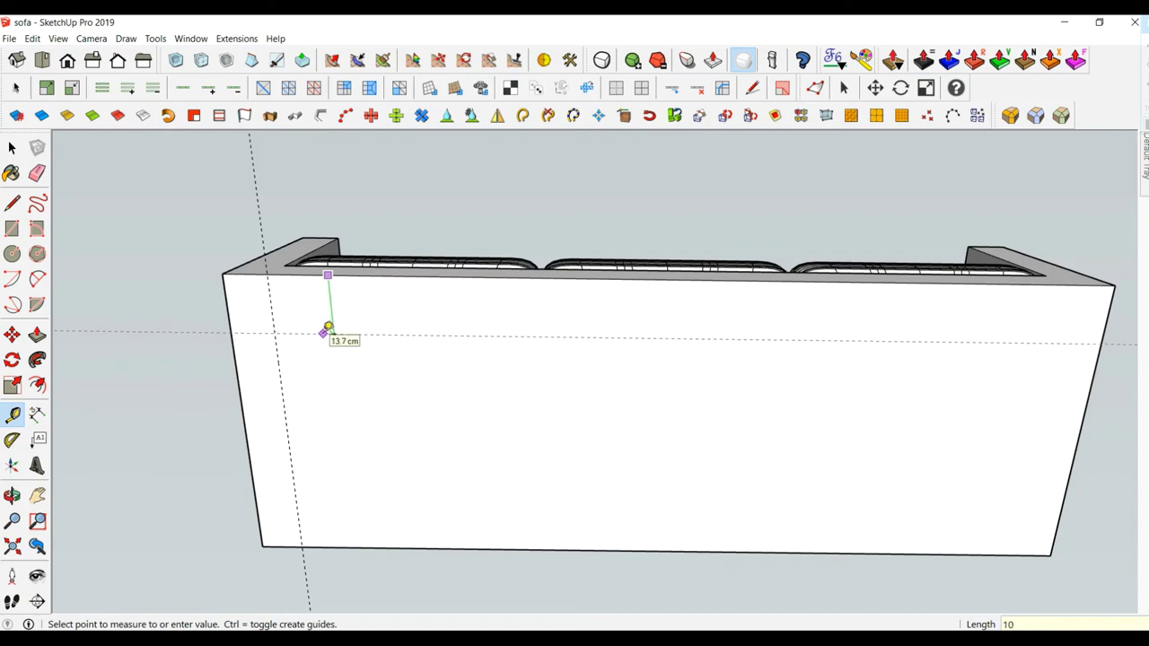
{"action": "key", "text": "Return"}
{"action": "left_click", "coordinate": [1096, 364]}
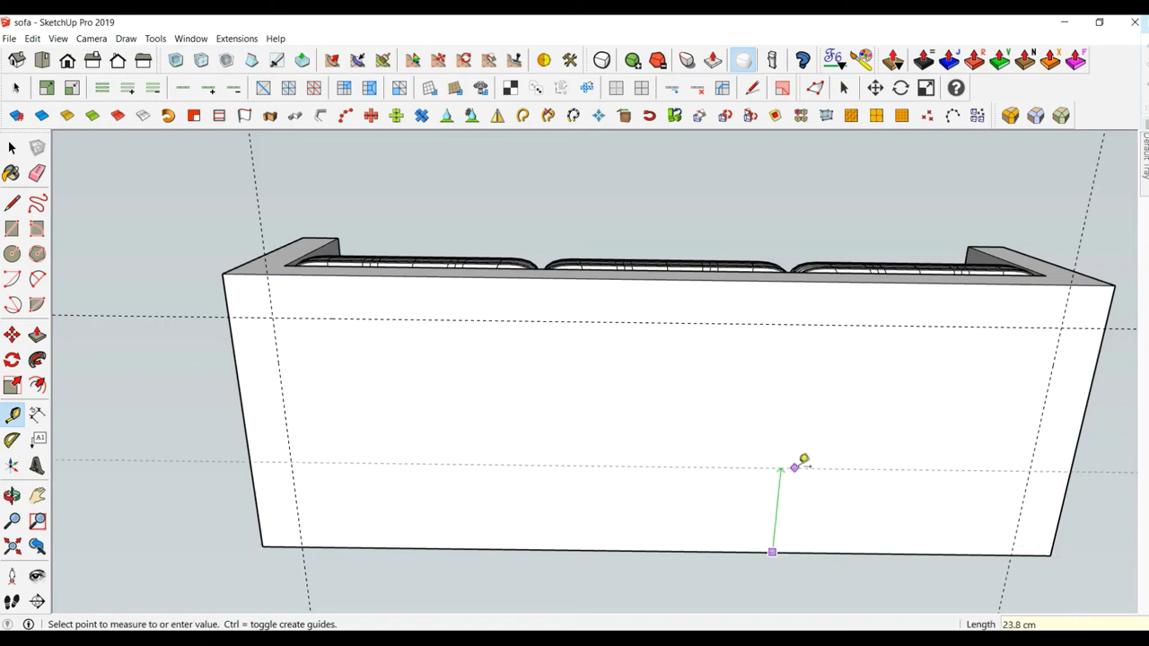
{"action": "key", "text": "Return"}
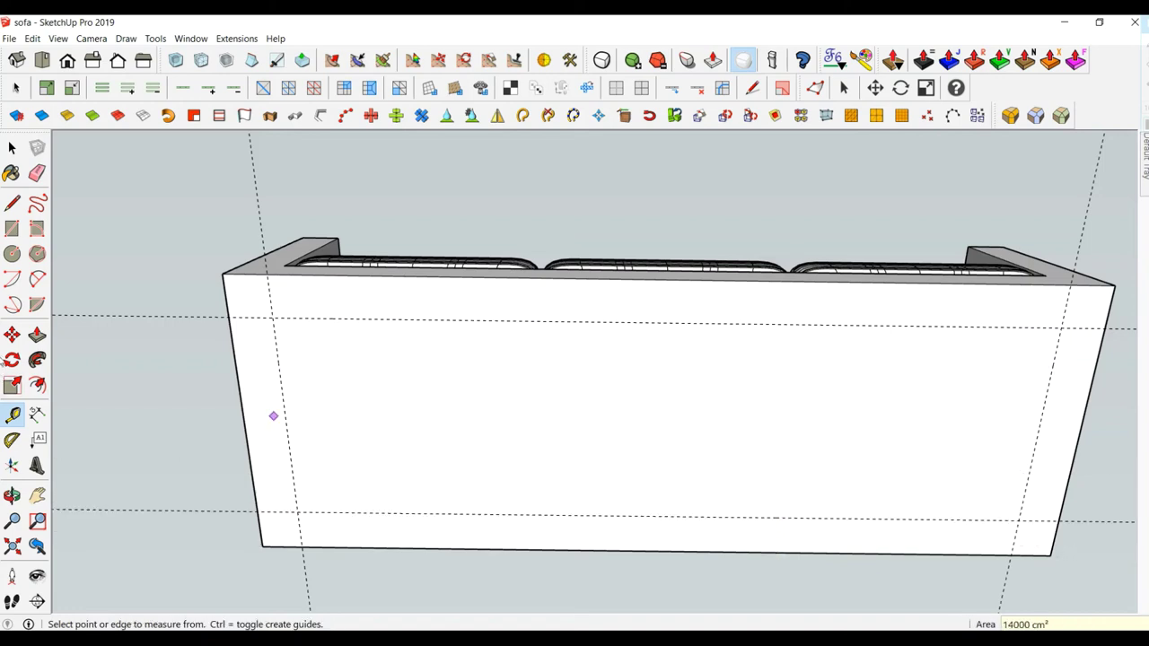
Draw a circle at the corner guide intersection and make it a leg component.
{"action": "key", "text": "c"}
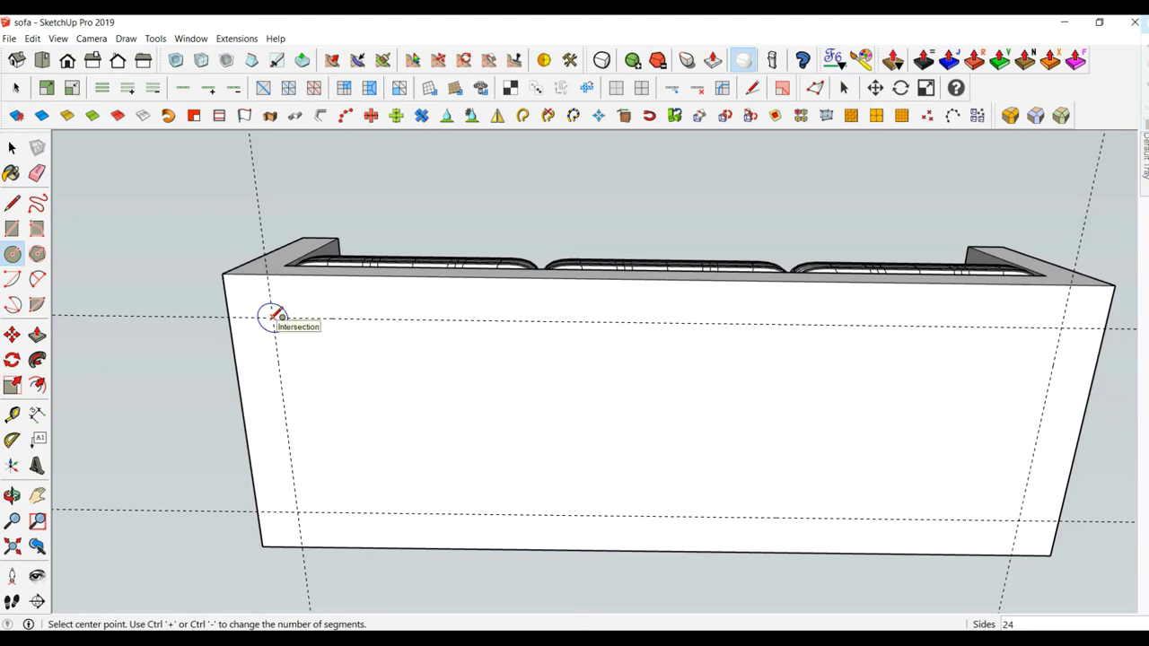
{"action": "left_click", "coordinate": [272, 315]}
{"action": "type", "text": "3"}
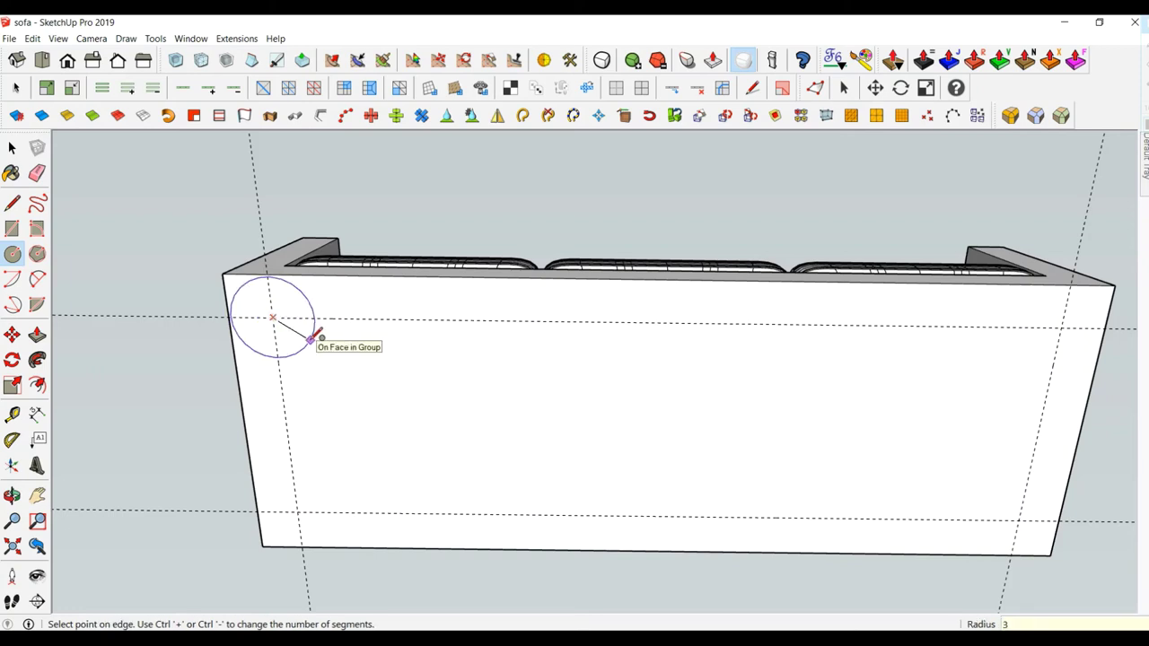
{"action": "left_click", "coordinate": [13, 147]}
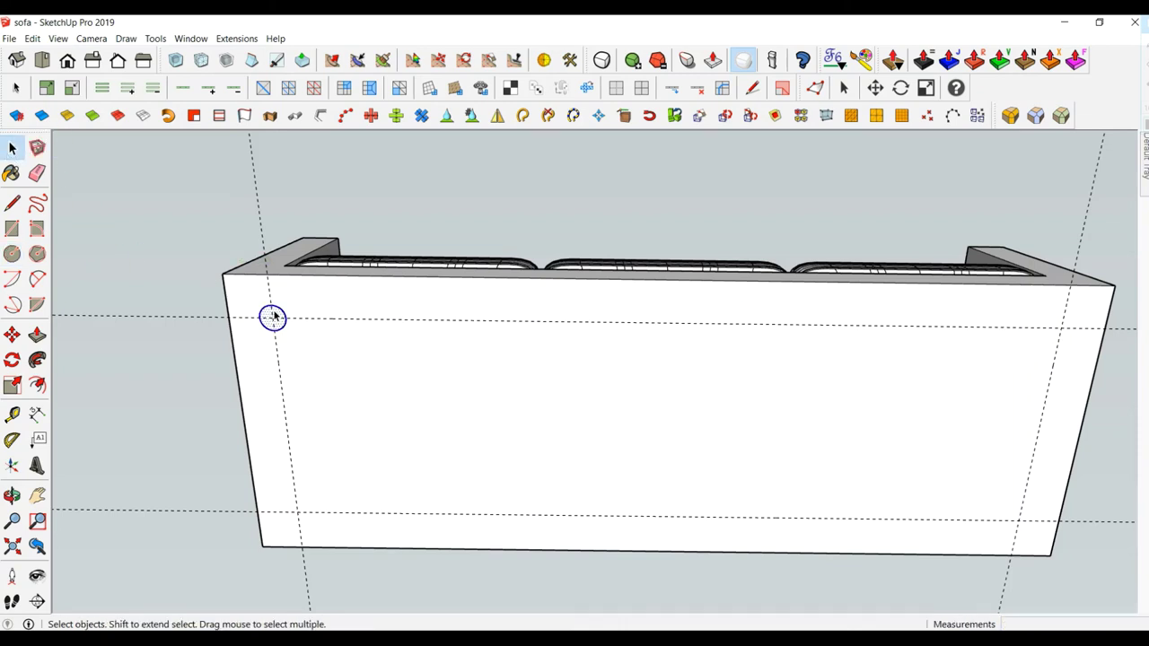
{"action": "right_click", "coordinate": [272, 316]}
{"action": "left_click", "coordinate": [320, 365]}
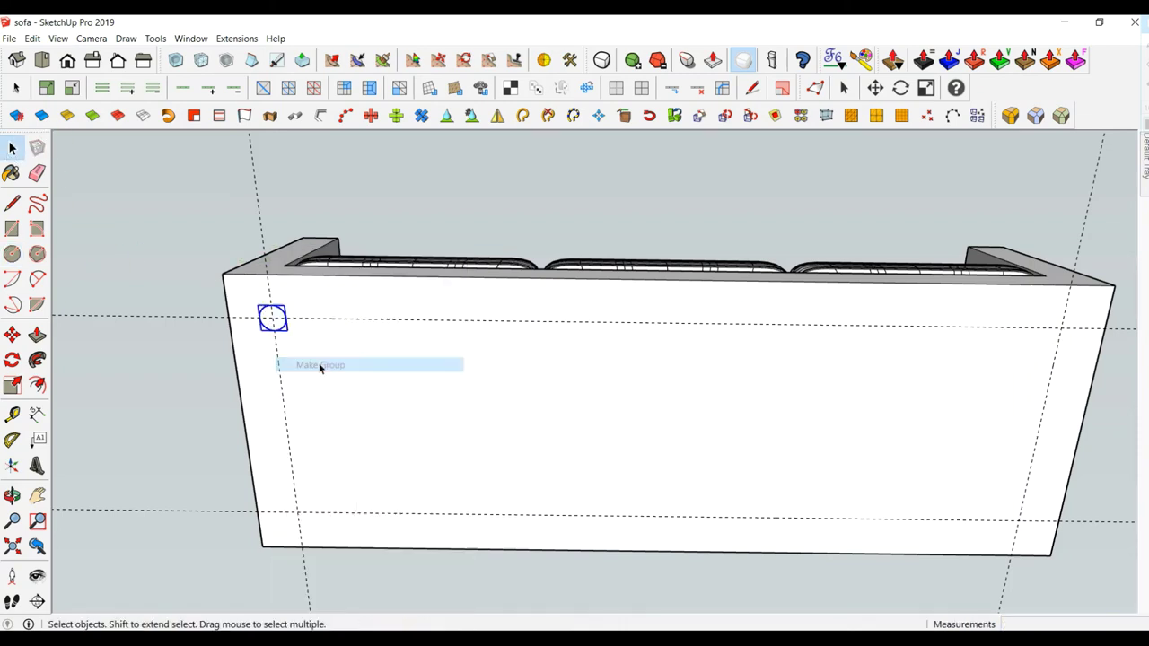
{"action": "right_click", "coordinate": [274, 314]}
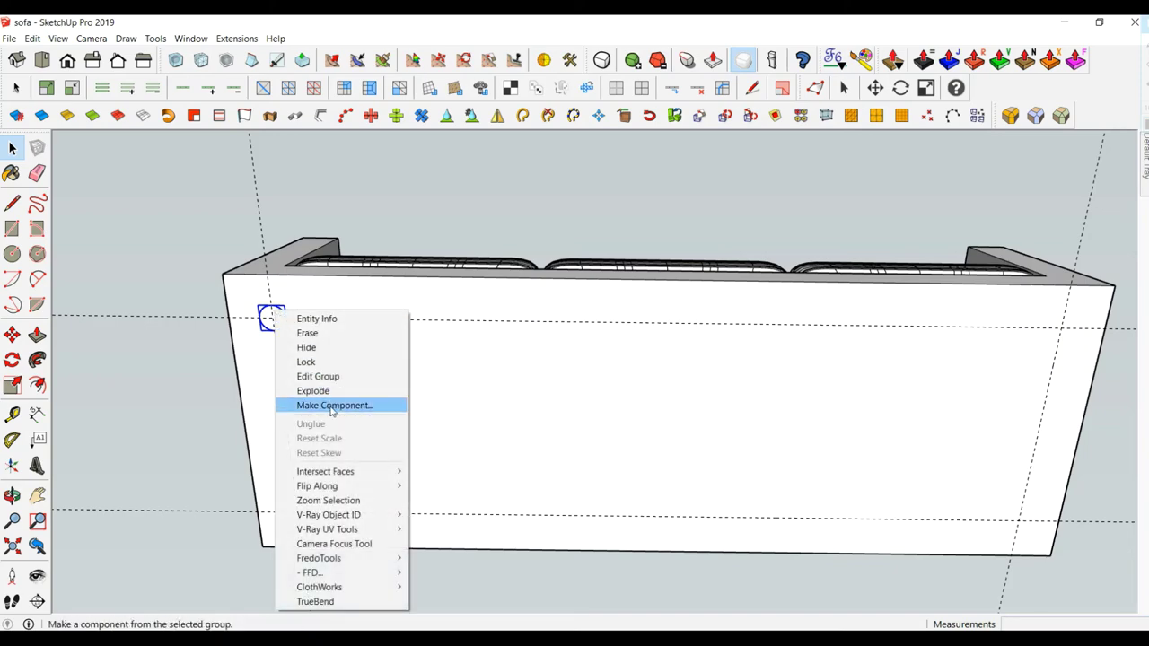
{"action": "left_click", "coordinate": [310, 404]}
{"action": "left_click", "coordinate": [470, 486]}
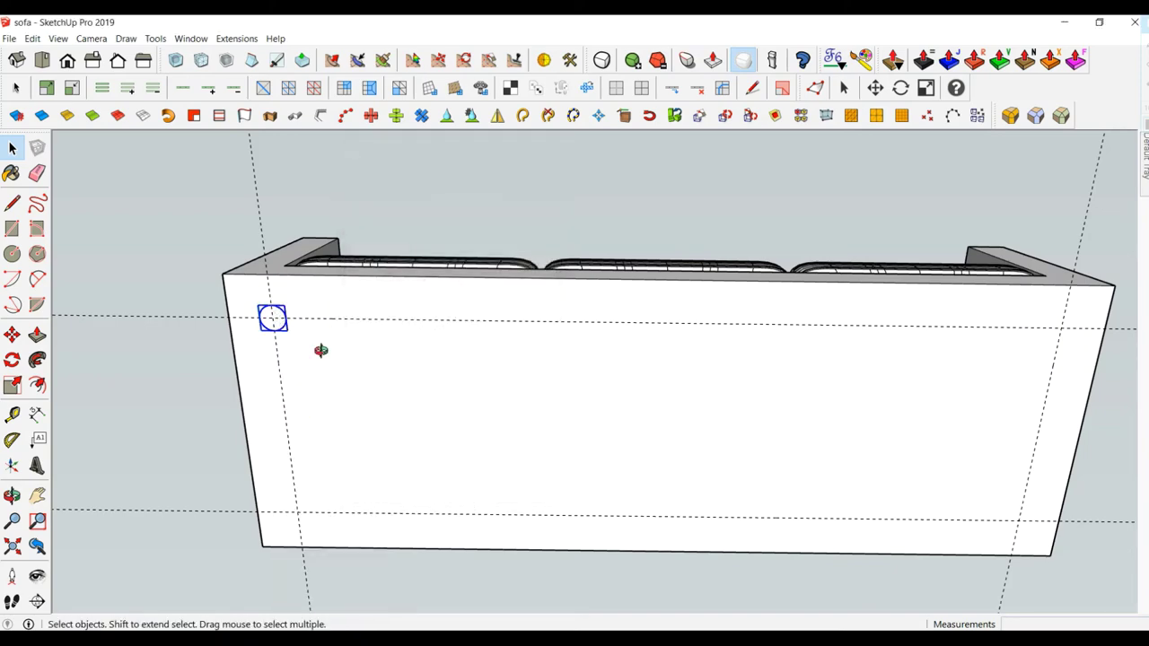
Inside the leg component, extrude the circle 15 cm into a cylinder.
{"action": "scroll", "coordinate": [314, 386], "scroll_direction": "up", "scroll_amount": 2}
{"action": "scroll", "coordinate": [296, 395], "scroll_direction": "up", "scroll_amount": 3}
{"action": "middle_click_drag", "start_coordinate": [310, 357], "coordinate": [318, 389]}
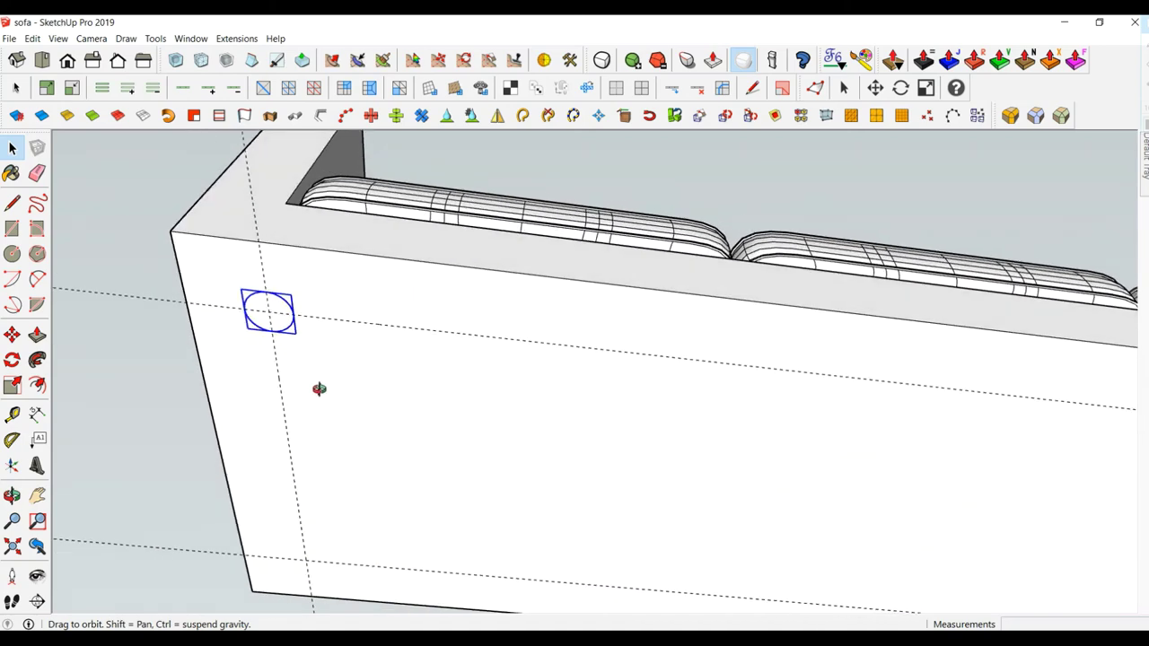
{"action": "right_click", "coordinate": [279, 326]}
{"action": "left_click", "coordinate": [319, 302]}
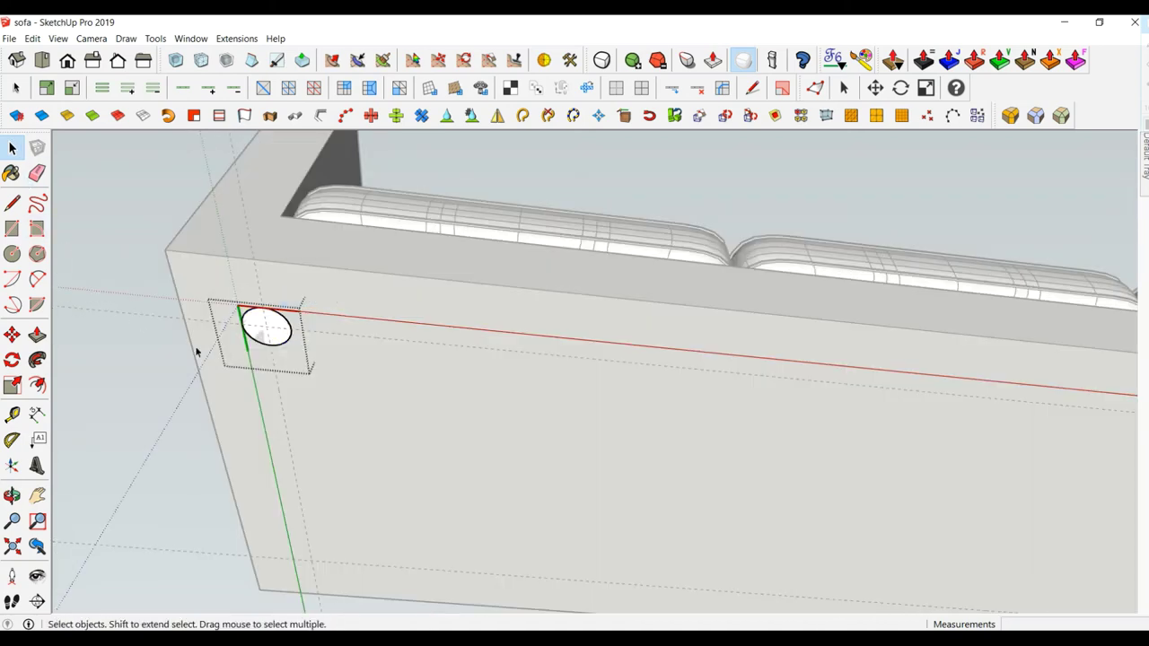
{"action": "left_click", "coordinate": [36, 335]}
{"action": "left_click", "coordinate": [269, 328]}
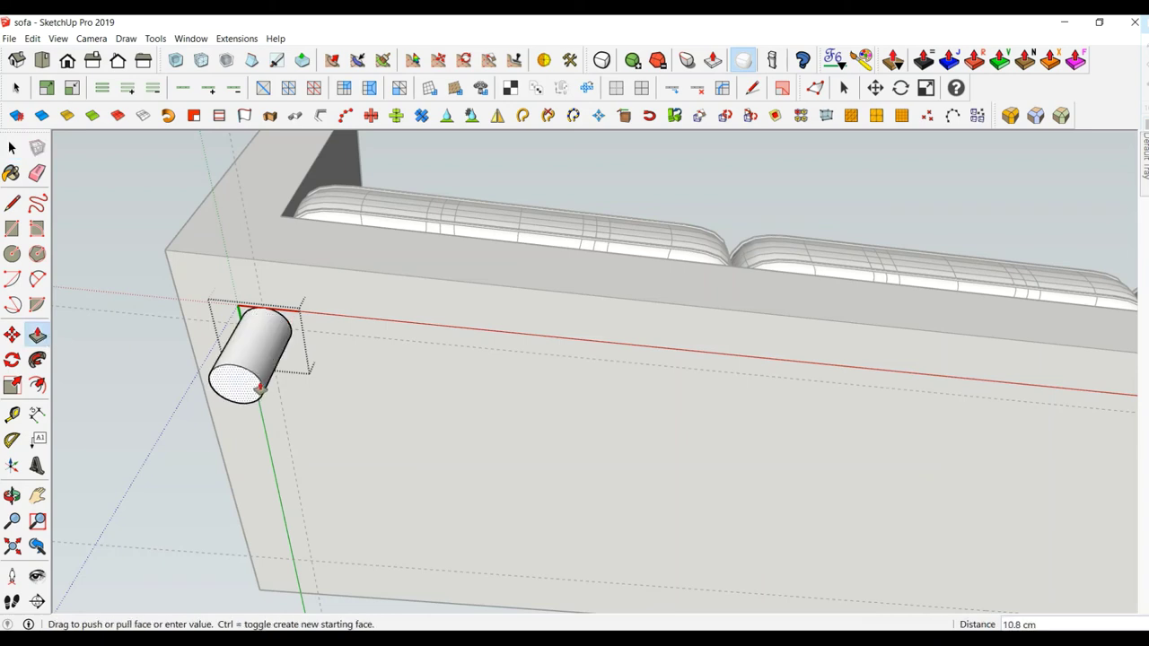
{"action": "type", "text": "15"}
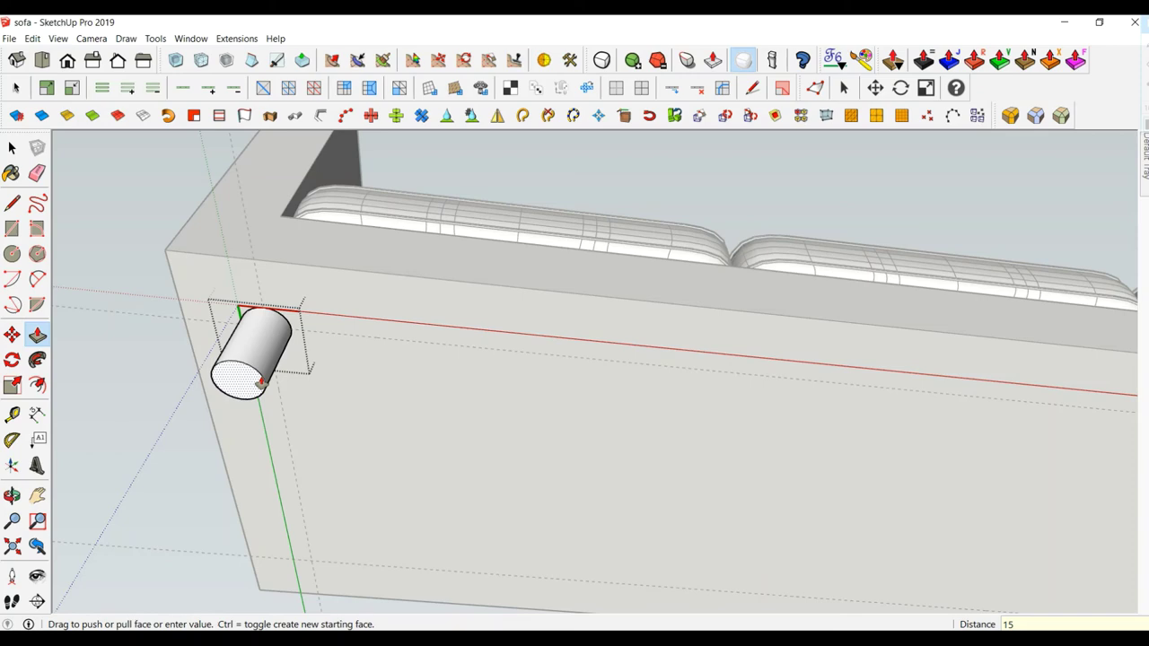
{"action": "key", "text": "Return"}
Scale down the cylinder's end face to taper the leg.
{"action": "mouse_move", "coordinate": [261, 382]}
{"action": "middle_mouse_down"}
{"action": "mouse_move", "coordinate": [246, 485]}
{"action": "mouse_move", "coordinate": [245, 419]}
{"action": "middle_mouse_up"}
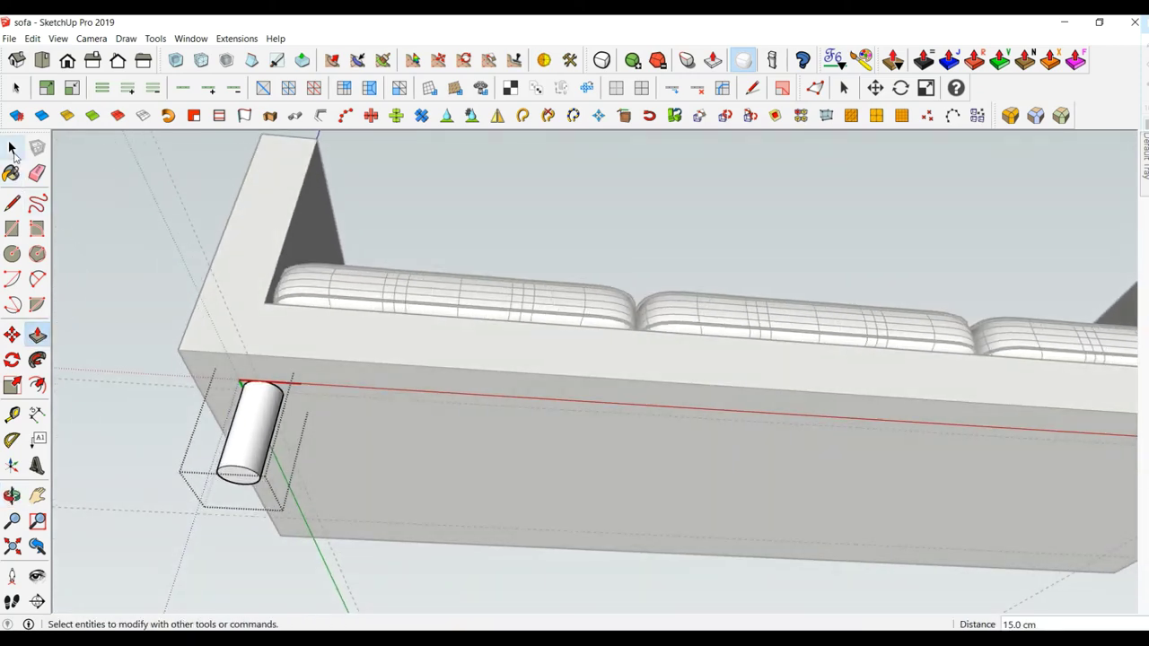
{"action": "left_click", "coordinate": [13, 148]}
{"action": "left_click", "coordinate": [229, 471]}
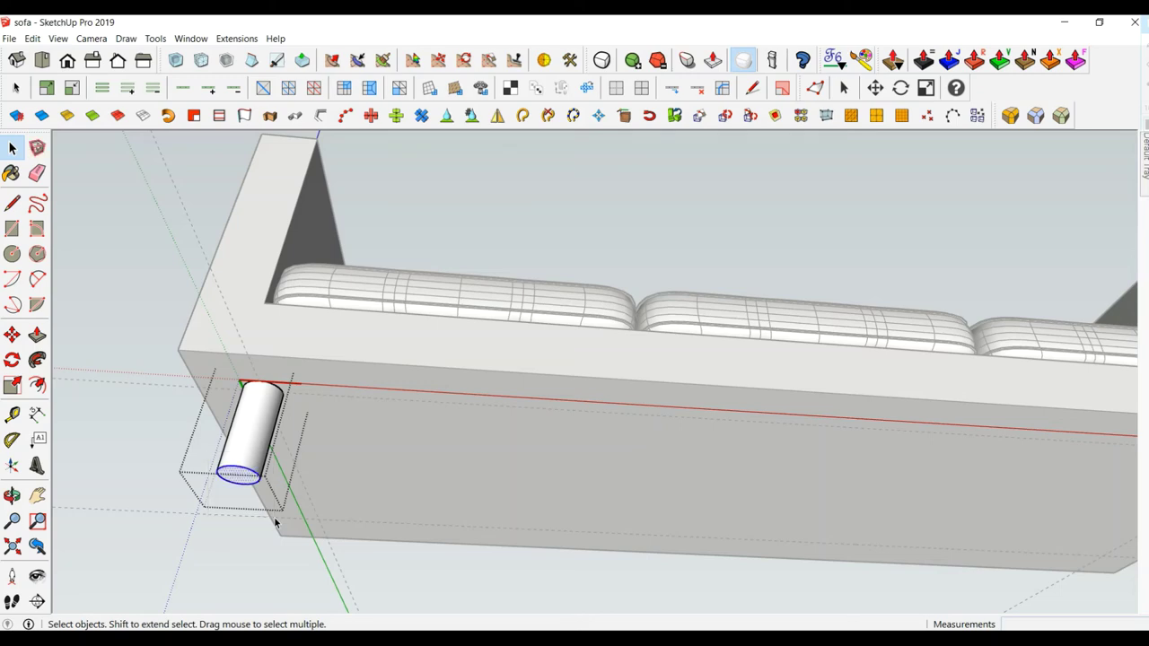
{"action": "middle_click_drag", "start_coordinate": [228, 471], "coordinate": [242, 404]}
{"action": "left_click", "coordinate": [12, 385]}
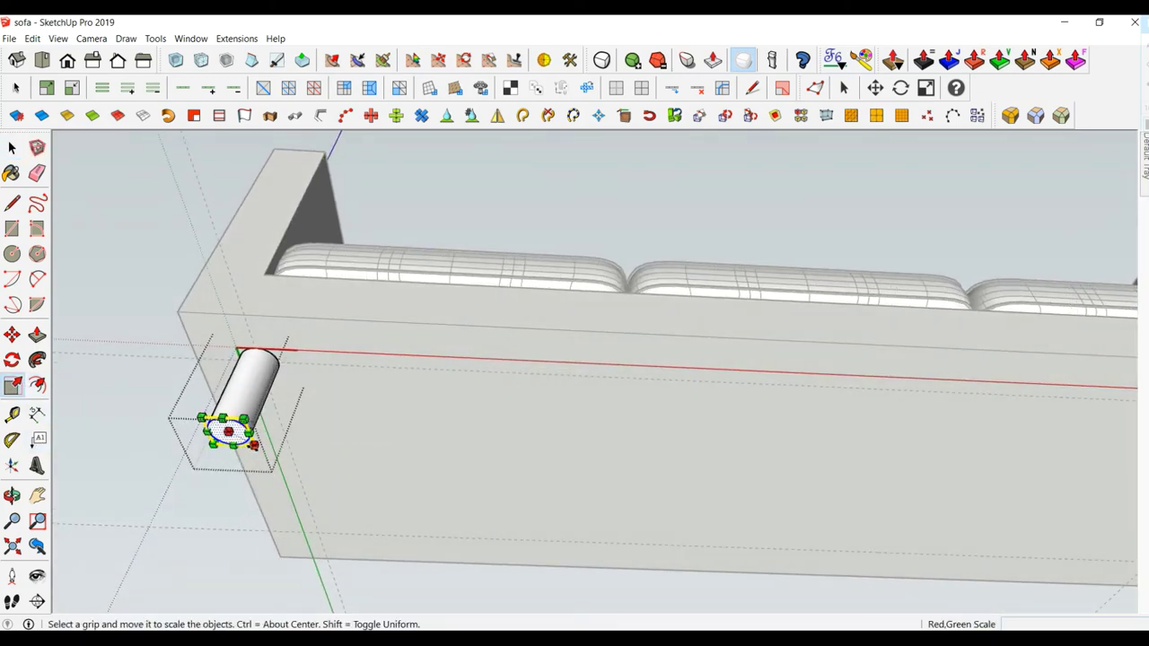
{"action": "left_click", "coordinate": [254, 444]}
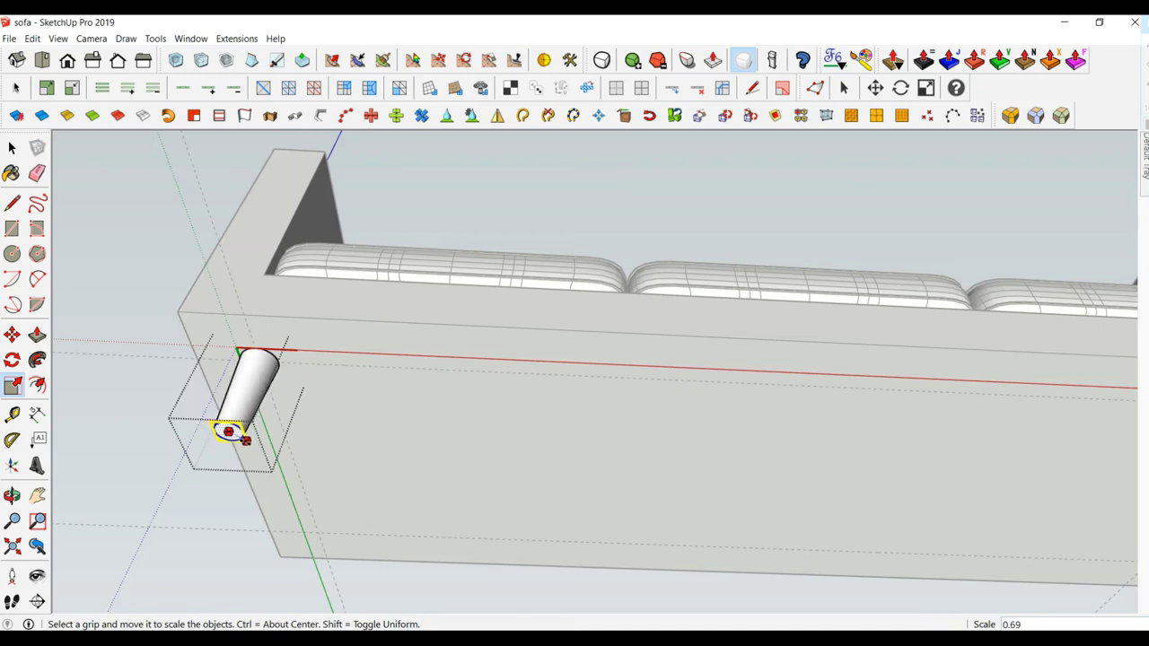
{"action": "left_click", "coordinate": [245, 438]}
Shift the leg's narrow end 5 cm outward so the leg is angled.
{"action": "mouse_move", "coordinate": [341, 431]}
{"action": "middle_mouse_down"}
{"action": "mouse_move", "coordinate": [308, 559]}
{"action": "mouse_move", "coordinate": [333, 494]}
{"action": "middle_mouse_up"}
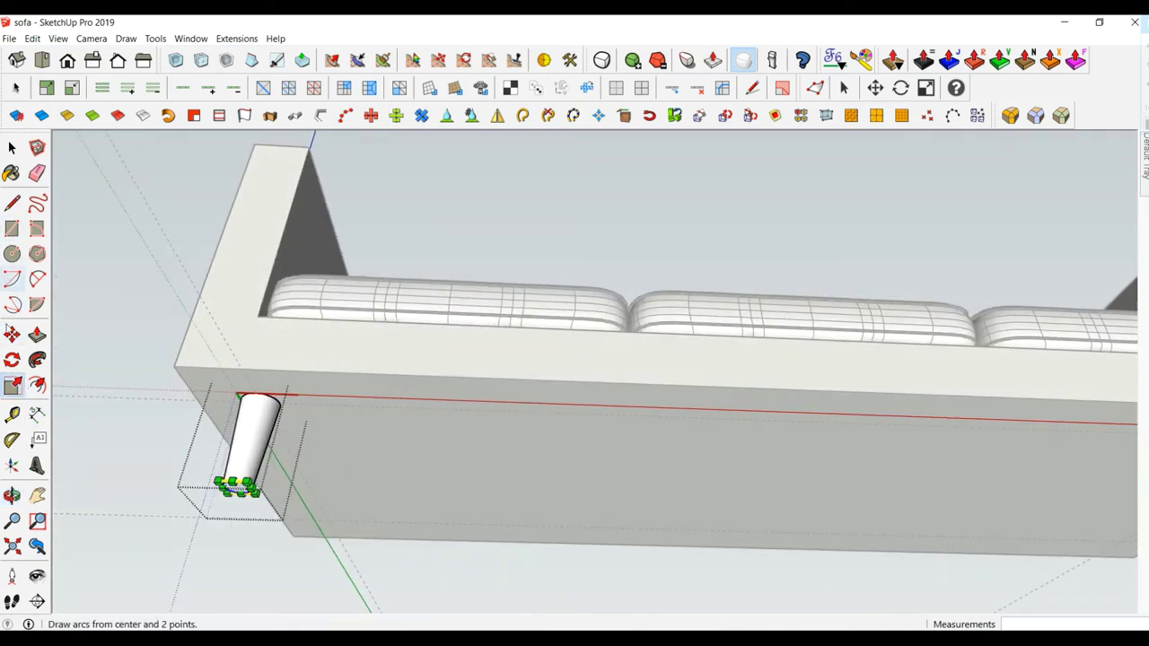
{"action": "left_click", "coordinate": [13, 334]}
{"action": "left_click", "coordinate": [334, 359]}
{"action": "type", "text": "5"}
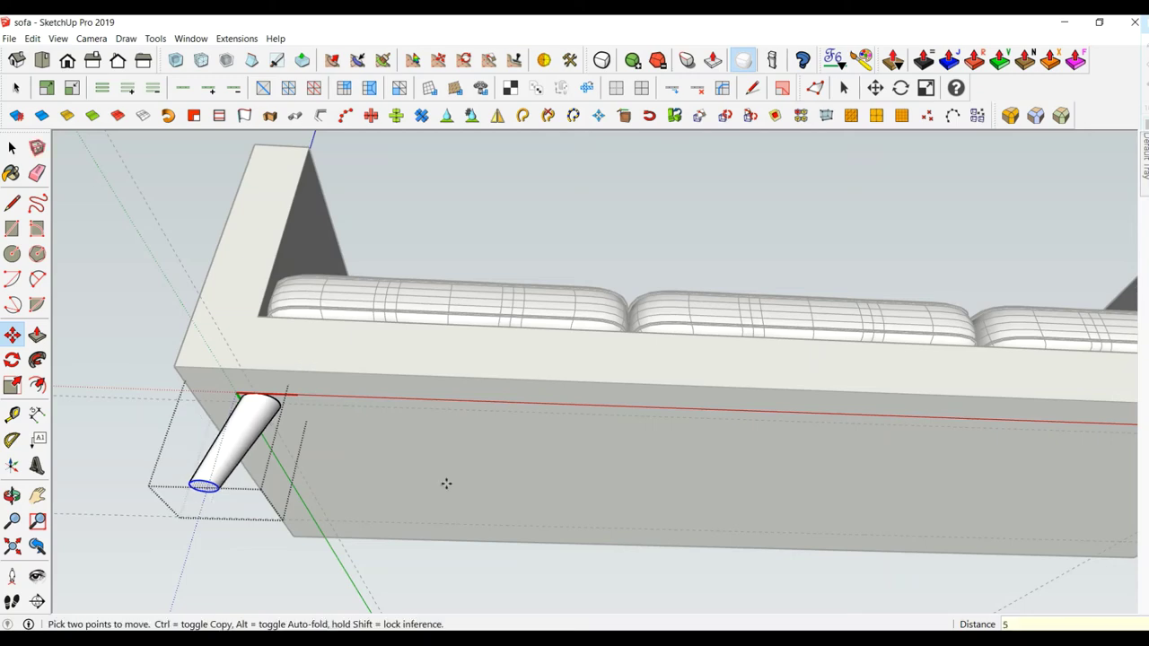
{"action": "mouse_move", "coordinate": [444, 482]}
{"action": "middle_mouse_down"}
{"action": "mouse_move", "coordinate": [410, 331]}
{"action": "mouse_move", "coordinate": [389, 546]}
{"action": "mouse_move", "coordinate": [438, 474]}
{"action": "mouse_move", "coordinate": [425, 513]}
{"action": "mouse_move", "coordinate": [410, 416]}
{"action": "mouse_move", "coordinate": [430, 405]}
{"action": "mouse_move", "coordinate": [413, 259]}
{"action": "mouse_move", "coordinate": [386, 269]}
{"action": "middle_mouse_up"}
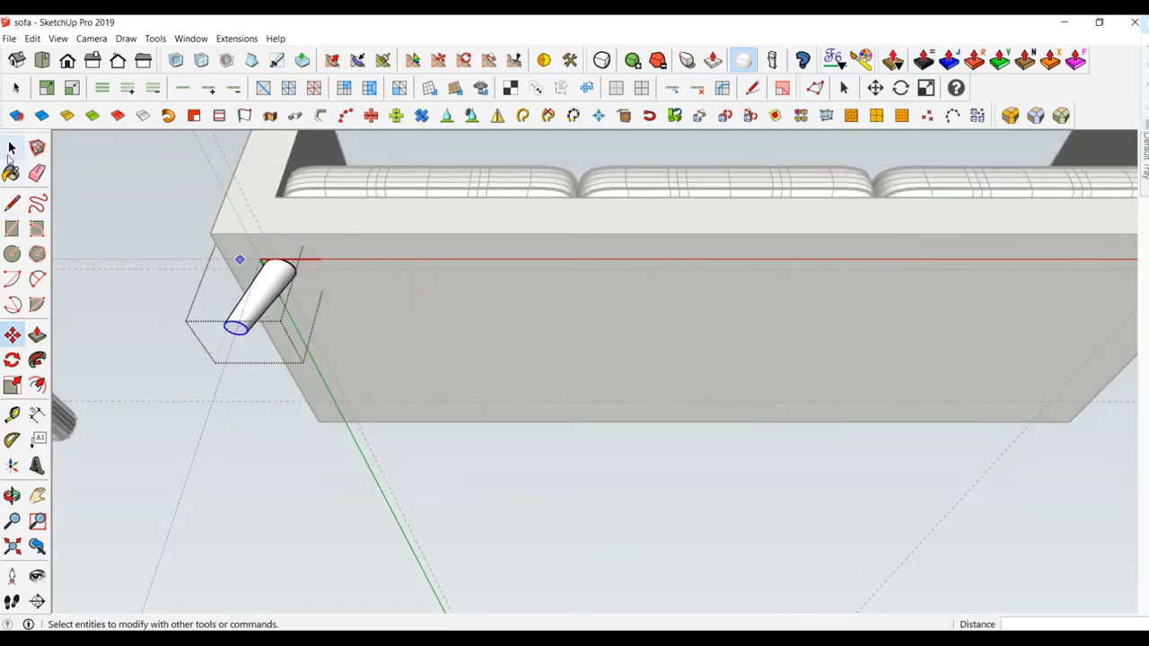
Copy the finished leg 180 cm over to the sofa's right back corner.
{"action": "left_click", "coordinate": [12, 147]}
{"action": "scroll", "coordinate": [160, 231], "scroll_direction": "down", "scroll_amount": 2}
{"action": "mouse_move", "coordinate": [159, 230]}
{"action": "middle_mouse_down"}
{"action": "mouse_move", "coordinate": [387, 293]}
{"action": "mouse_move", "coordinate": [709, 510]}
{"action": "mouse_move", "coordinate": [559, 448]}
{"action": "mouse_move", "coordinate": [515, 282]}
{"action": "mouse_move", "coordinate": [277, 338]}
{"action": "middle_mouse_up"}
{"action": "left_click", "coordinate": [281, 408]}
{"action": "key", "text": "m"}
{"action": "middle_click_drag", "start_coordinate": [281, 408], "coordinate": [421, 433]}
{"action": "key", "text": "ctrl"}
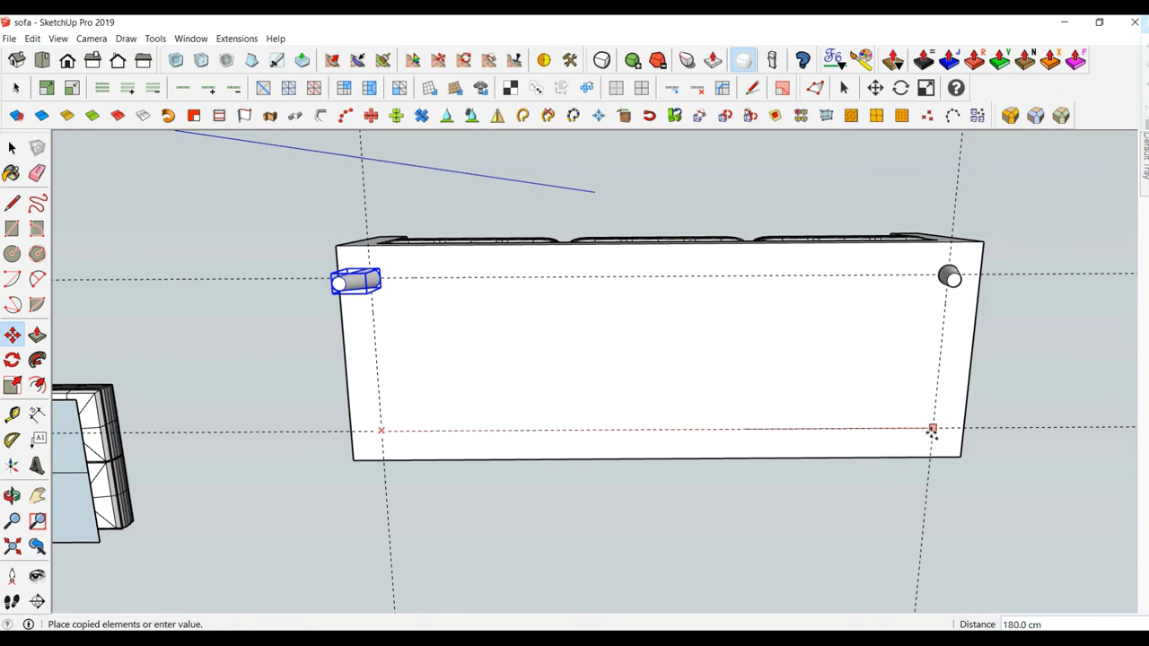
{"action": "left_click", "coordinate": [932, 432]}
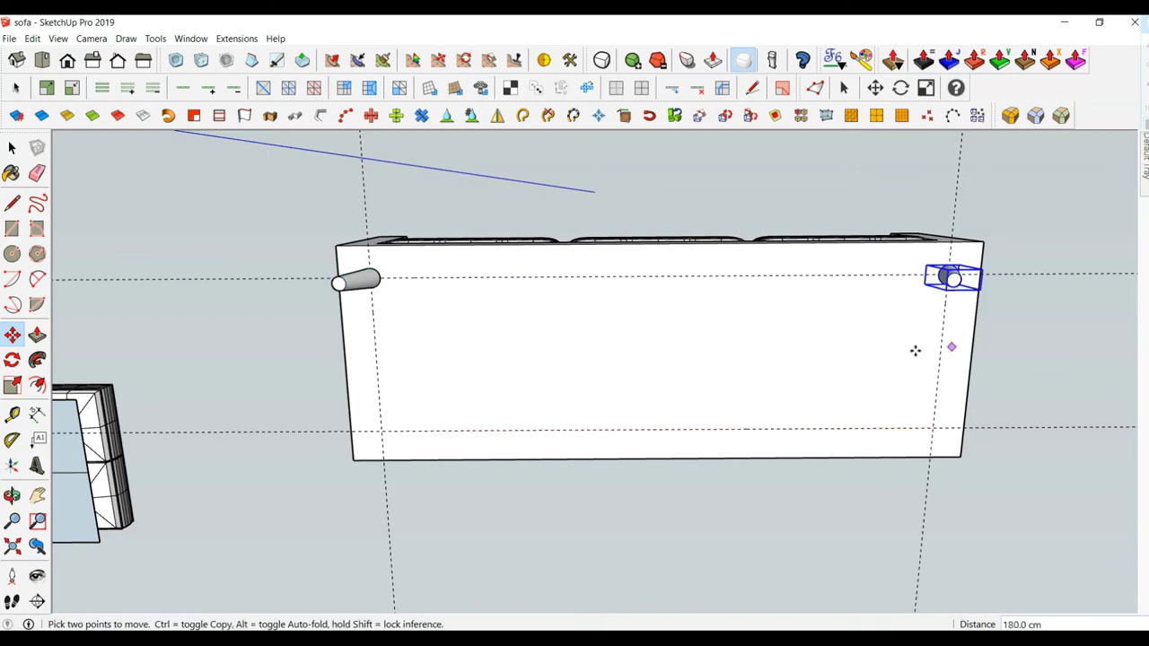
Flip the copied leg along the red axis and reposition it at the corner.
{"action": "middle_click_drag", "start_coordinate": [914, 350], "coordinate": [877, 490]}
{"action": "scroll", "coordinate": [961, 301], "scroll_direction": "up", "scroll_amount": 2}
{"action": "scroll", "coordinate": [951, 305], "scroll_direction": "up", "scroll_amount": 3}
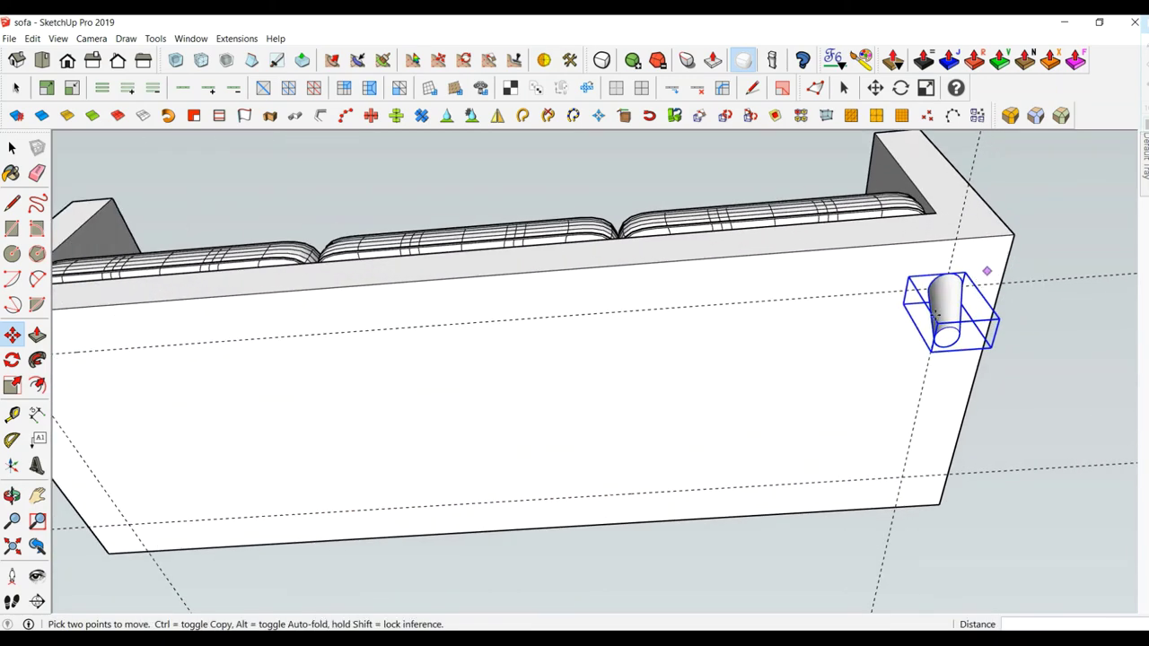
{"action": "mouse_move", "coordinate": [936, 312]}
{"action": "middle_mouse_down"}
{"action": "mouse_move", "coordinate": [887, 395]}
{"action": "mouse_move", "coordinate": [930, 352]}
{"action": "middle_mouse_up"}
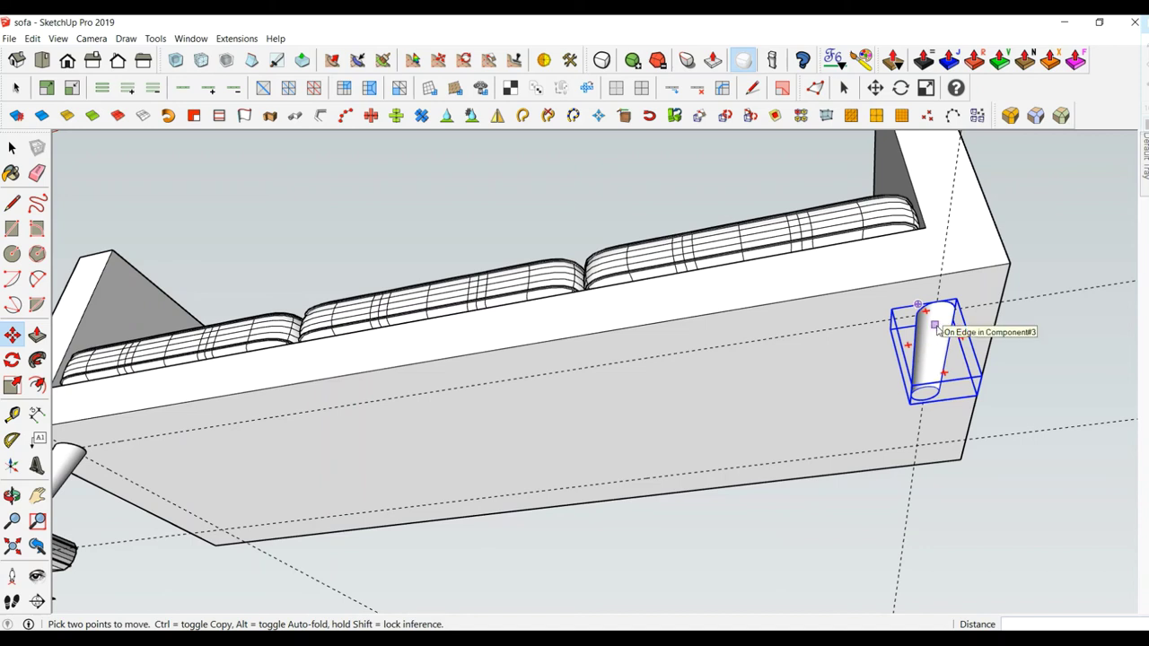
{"action": "right_click", "coordinate": [935, 328]}
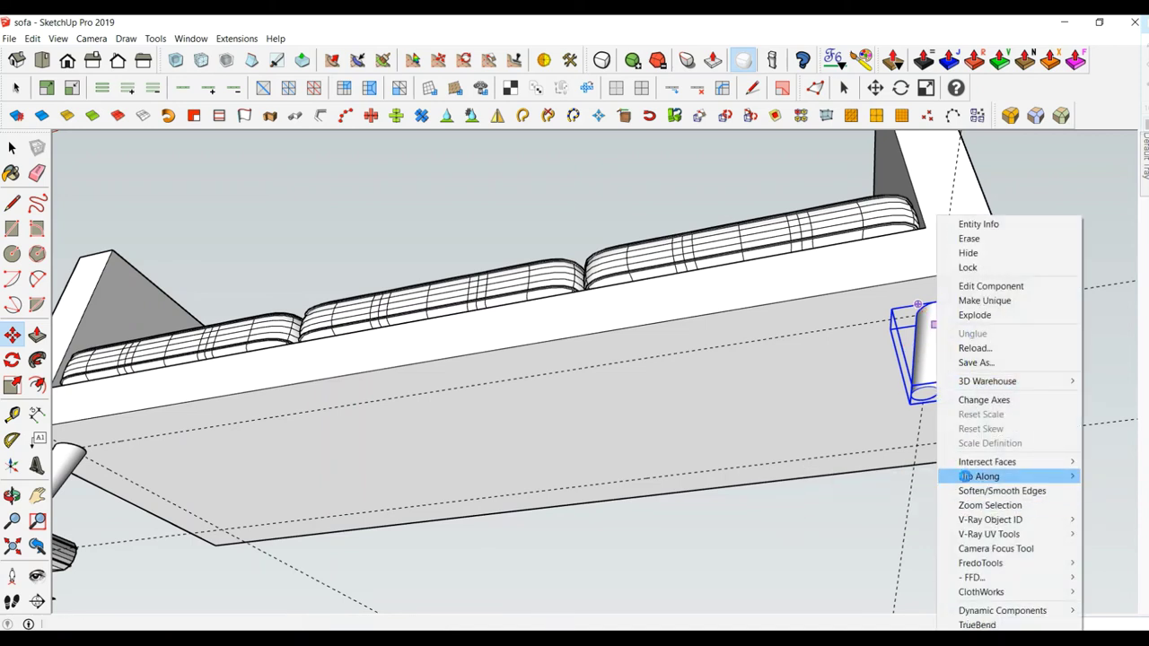
{"action": "mouse_move", "coordinate": [978, 476]}
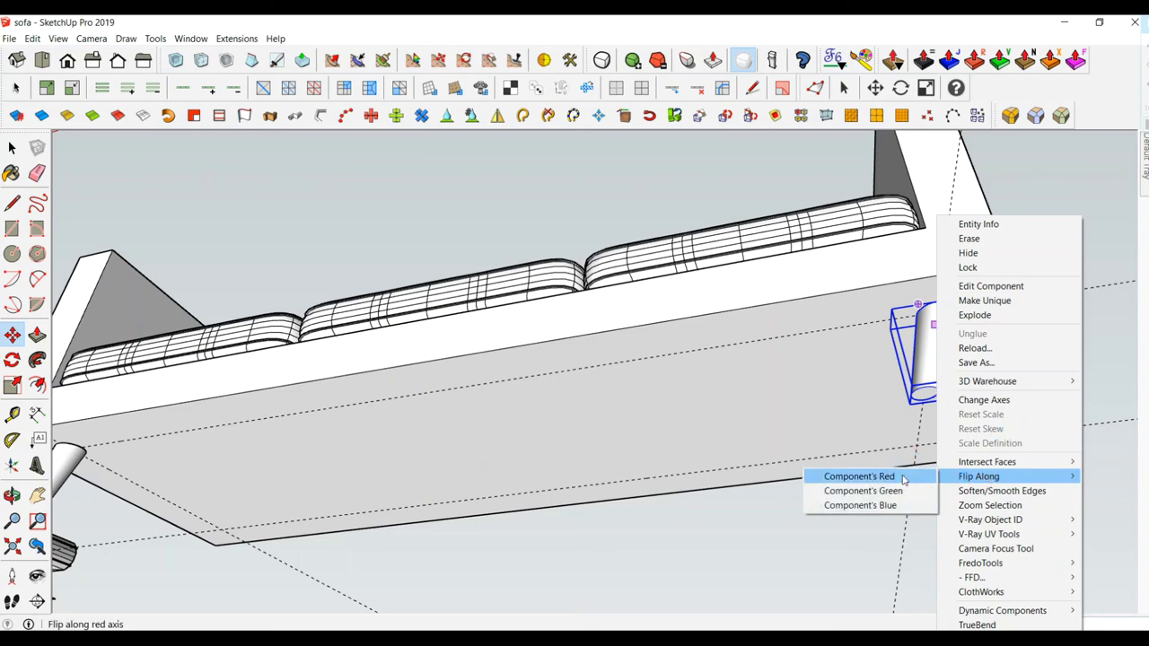
{"action": "left_click", "coordinate": [900, 477]}
{"action": "scroll", "coordinate": [954, 330], "scroll_direction": "up", "scroll_amount": 1}
{"action": "scroll", "coordinate": [933, 305], "scroll_direction": "up", "scroll_amount": 1}
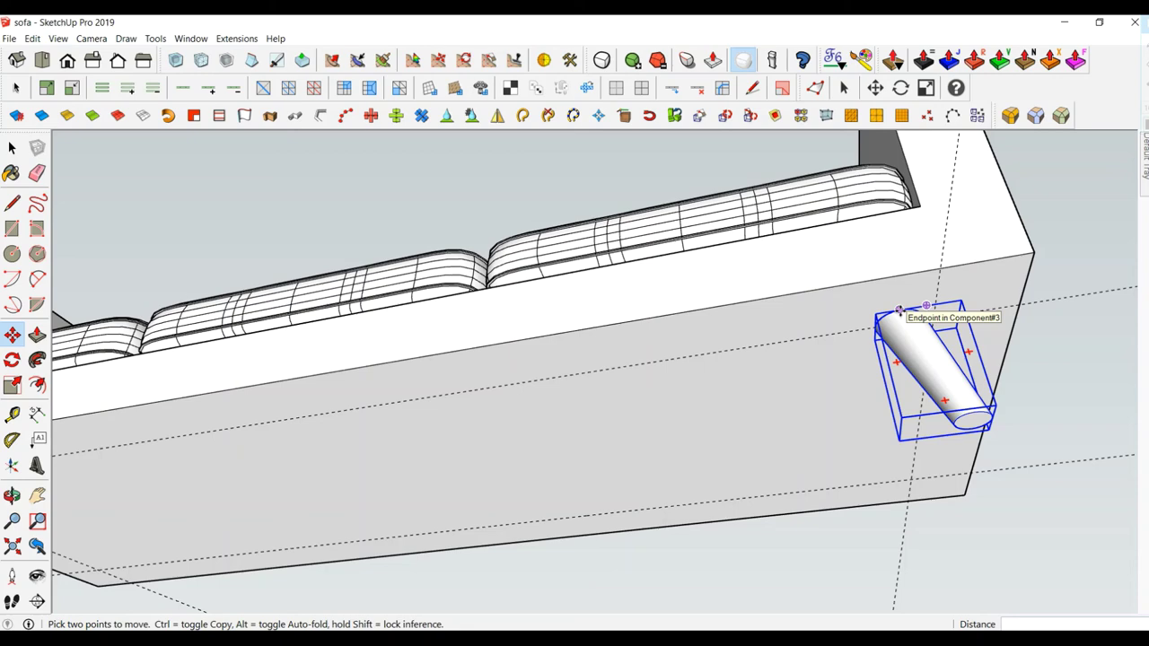
{"action": "left_click", "coordinate": [899, 312]}
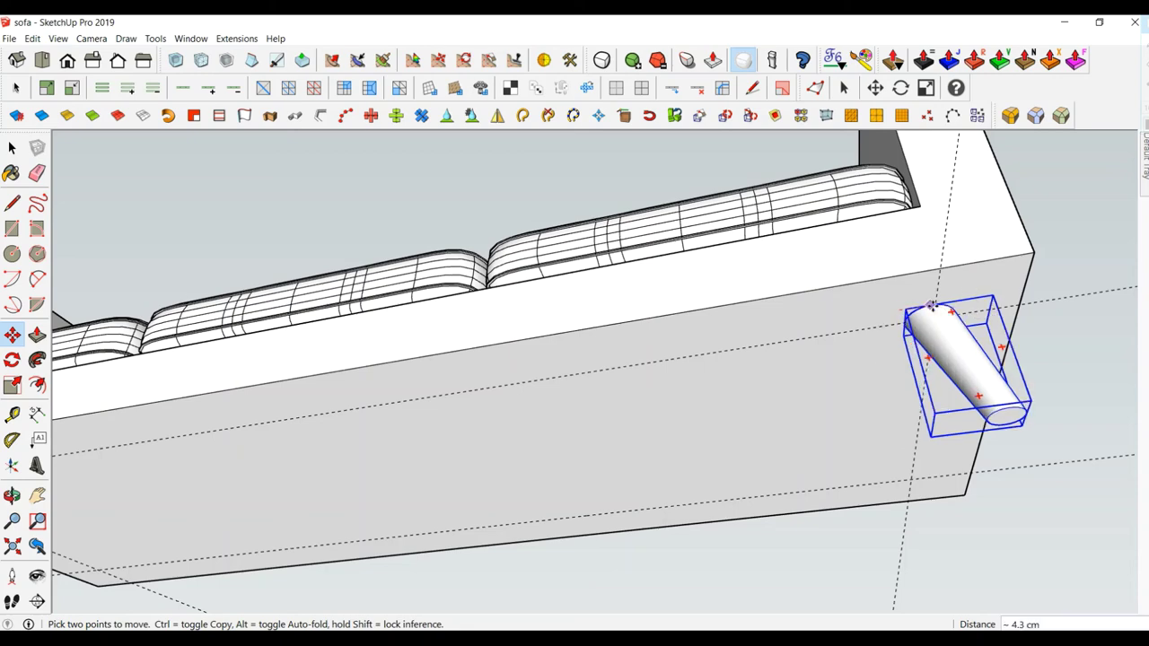
{"action": "middle_click_drag", "start_coordinate": [933, 307], "coordinate": [993, 290]}
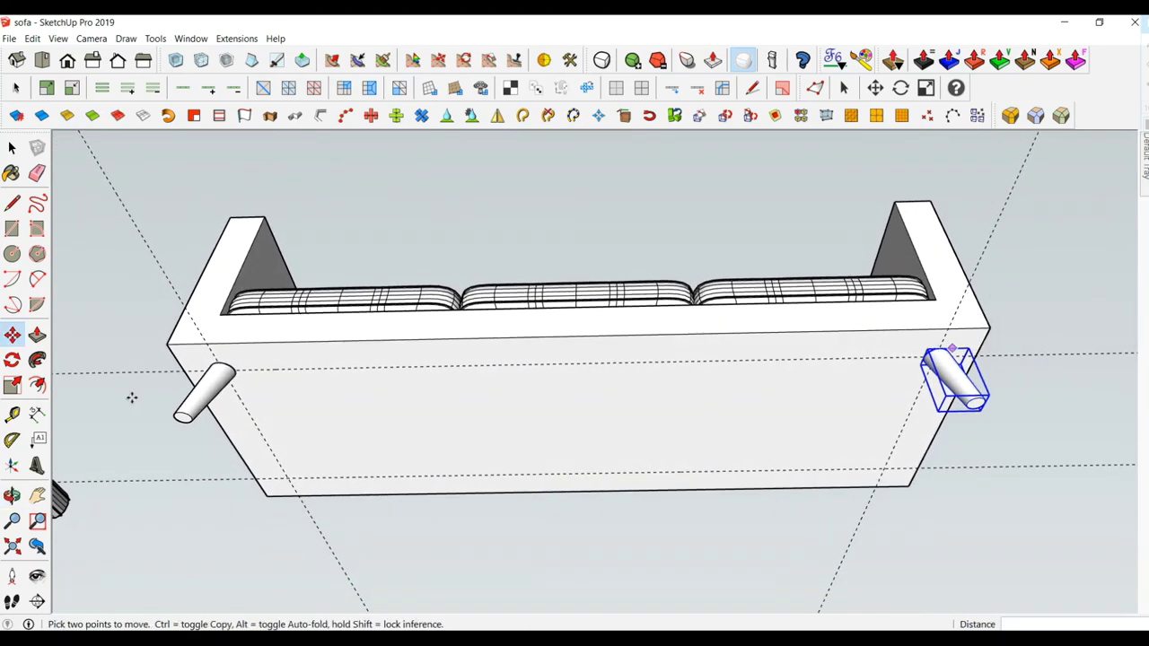
{"action": "left_click", "coordinate": [12, 147]}
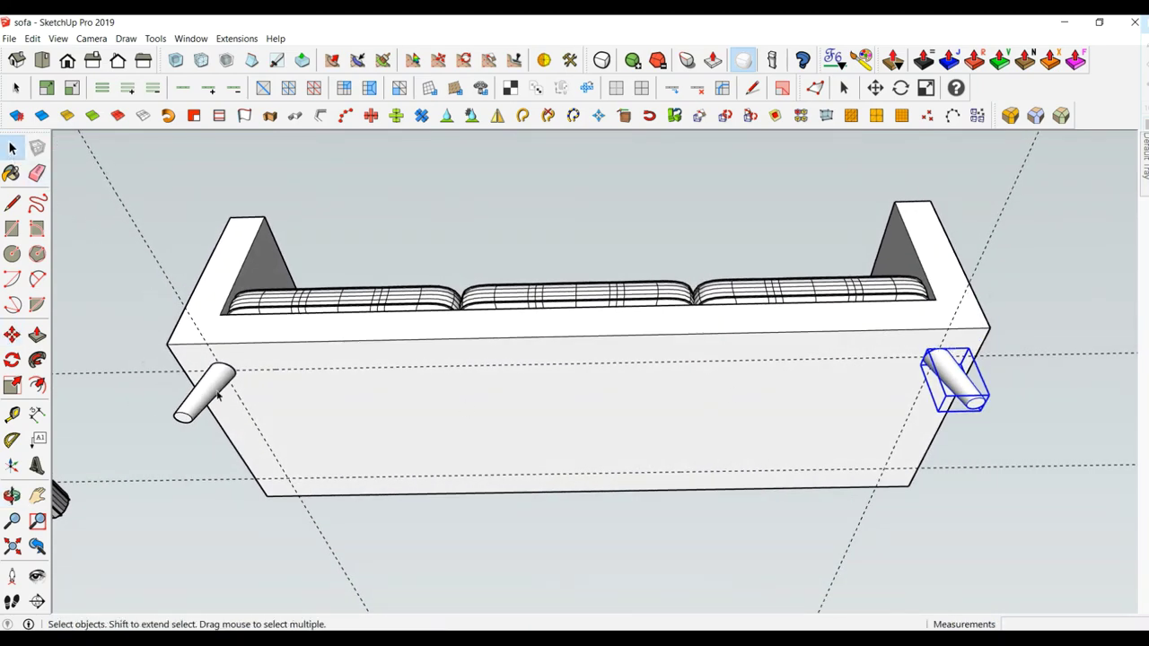
Copy both back legs 50 cm forward to the front corners.
{"action": "mouse_move", "coordinate": [217, 395]}
{"action": "middle_mouse_down"}
{"action": "mouse_move", "coordinate": [356, 336]}
{"action": "mouse_move", "coordinate": [428, 359]}
{"action": "mouse_move", "coordinate": [405, 265]}
{"action": "middle_mouse_up"}
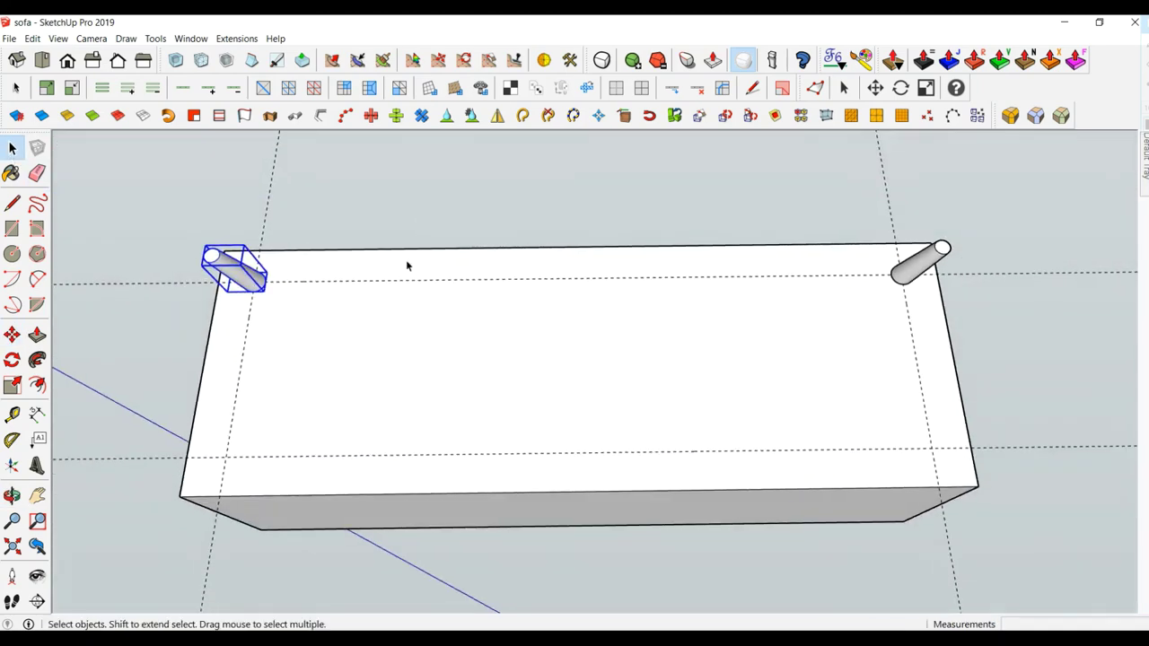
{"action": "left_click", "coordinate": [908, 281], "text": "ctrl"}
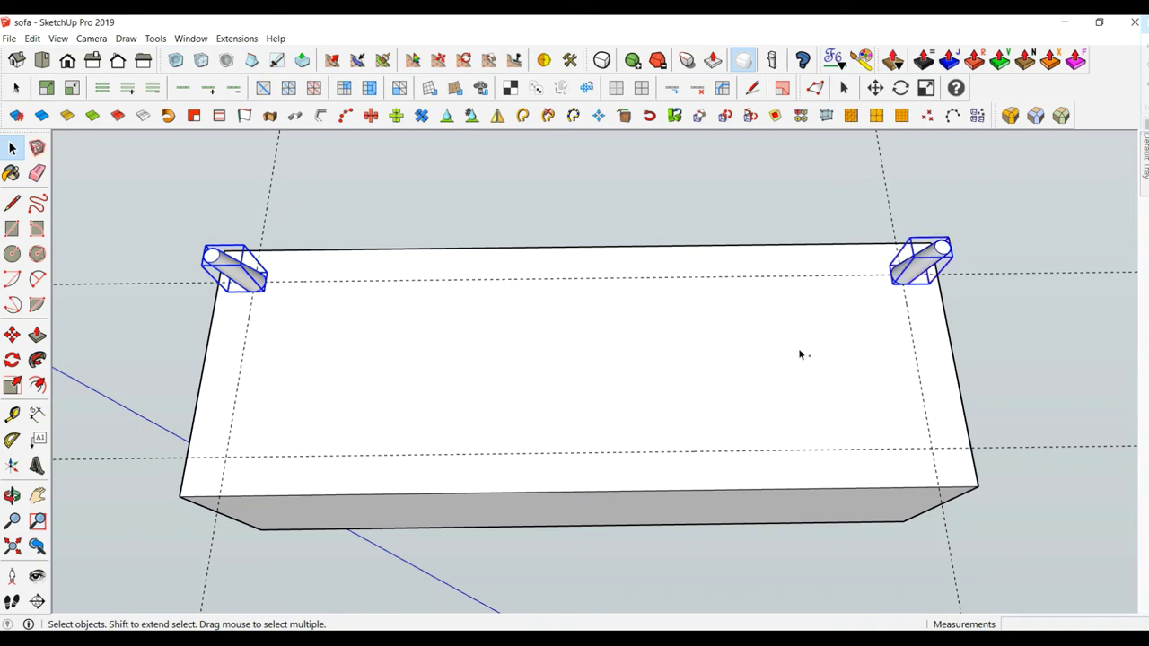
{"action": "left_click", "coordinate": [13, 335]}
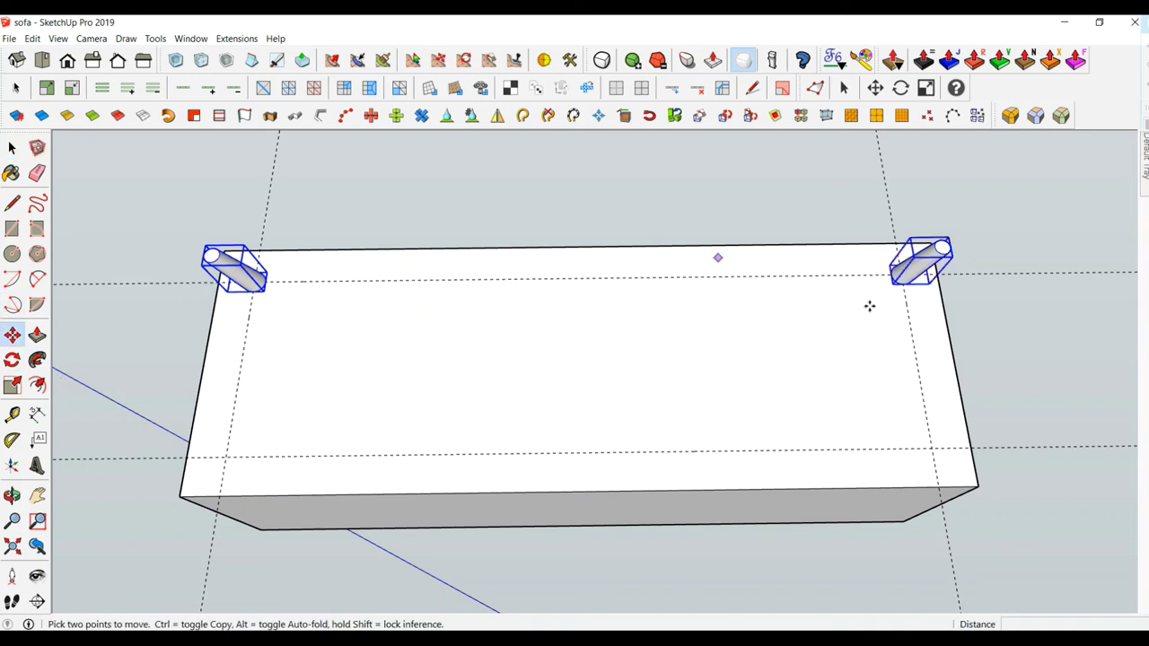
{"action": "left_click", "coordinate": [934, 274]}
{"action": "key", "text": "ctrl"}
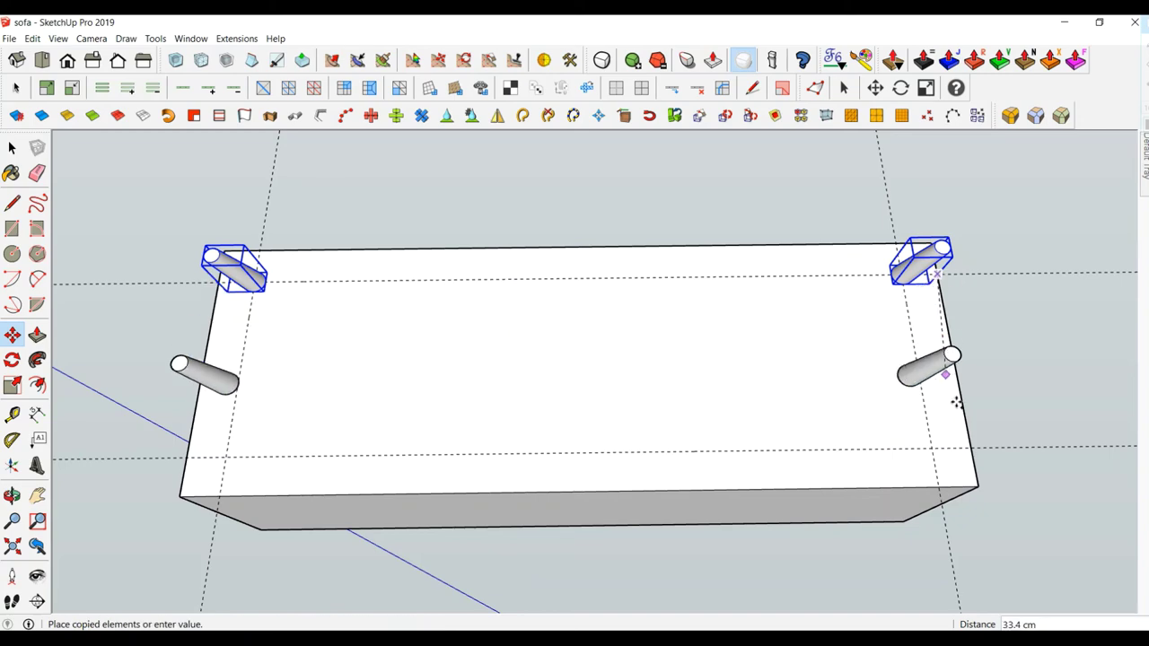
{"action": "left_click", "coordinate": [971, 449]}
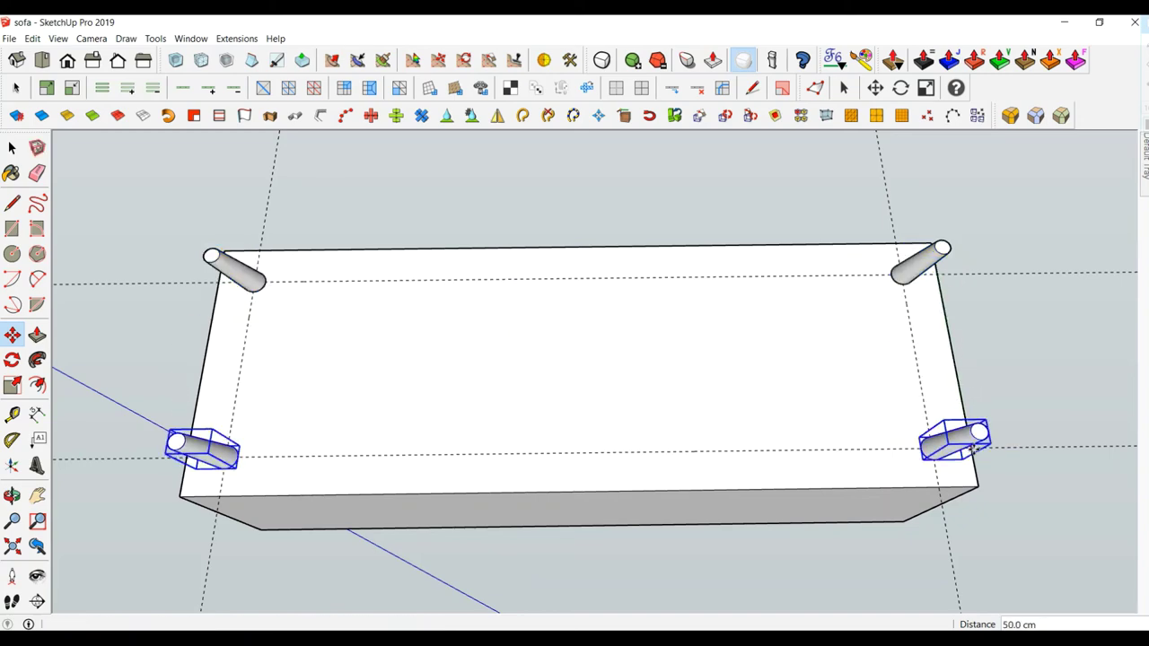
{"action": "mouse_move", "coordinate": [803, 462]}
{"action": "middle_mouse_down"}
{"action": "mouse_move", "coordinate": [678, 453]}
{"action": "mouse_move", "coordinate": [705, 395]}
{"action": "mouse_move", "coordinate": [510, 461]}
{"action": "mouse_move", "coordinate": [543, 408]}
{"action": "middle_mouse_up"}
Flip the front leg copies along the green direction.
{"action": "key", "text": "m"}
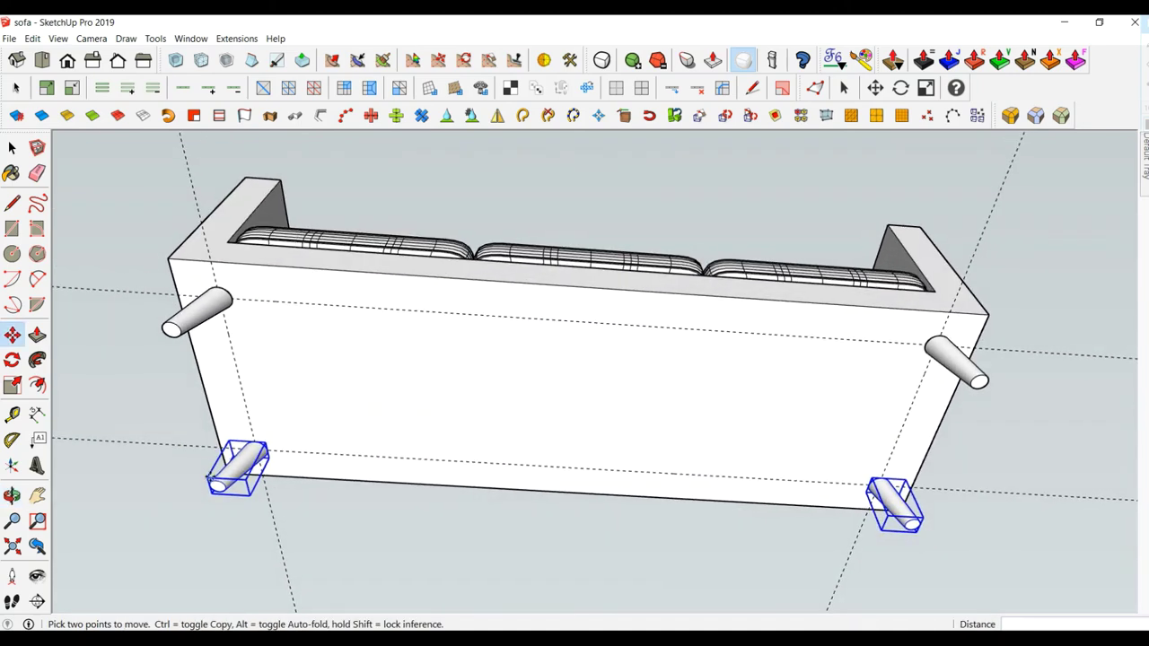
{"action": "right_click", "coordinate": [243, 465]}
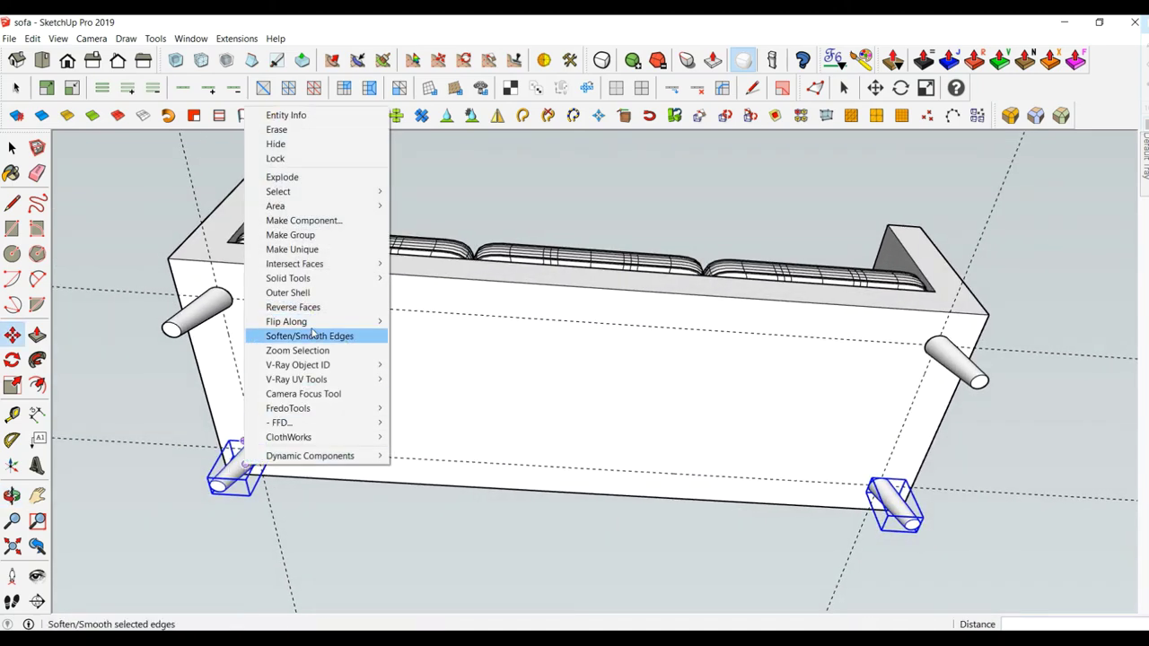
{"action": "mouse_move", "coordinate": [286, 321]}
{"action": "left_click", "coordinate": [454, 334]}
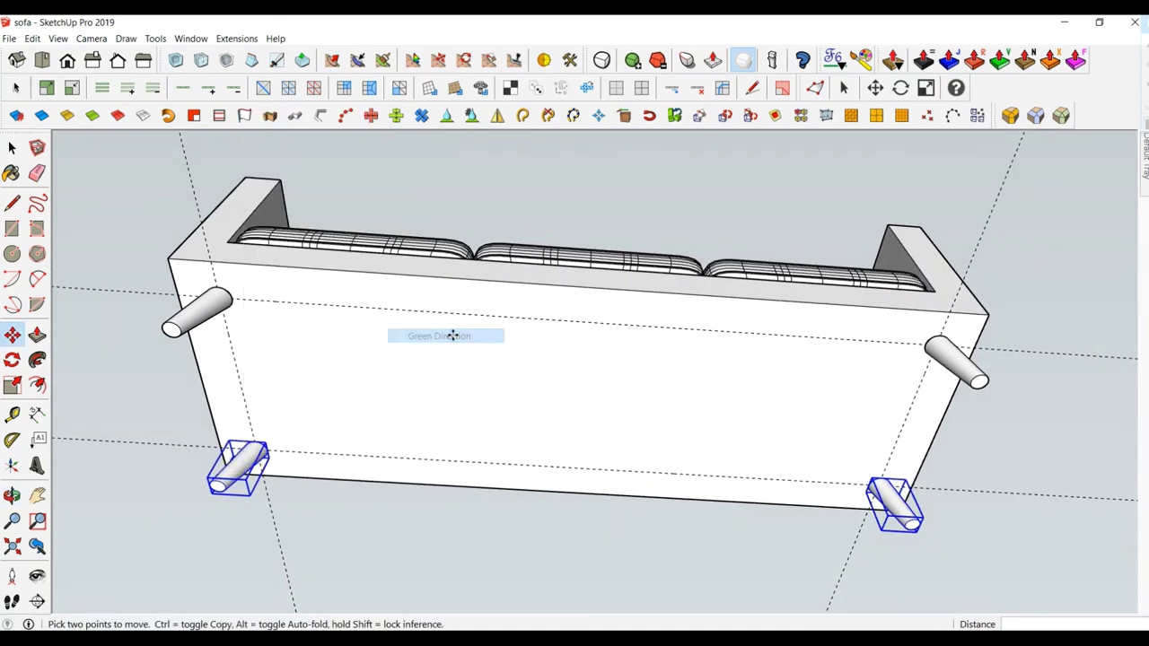
{"action": "mouse_move", "coordinate": [443, 372]}
{"action": "middle_mouse_down"}
{"action": "mouse_move", "coordinate": [508, 367]}
{"action": "mouse_move", "coordinate": [502, 502]}
{"action": "middle_mouse_up"}
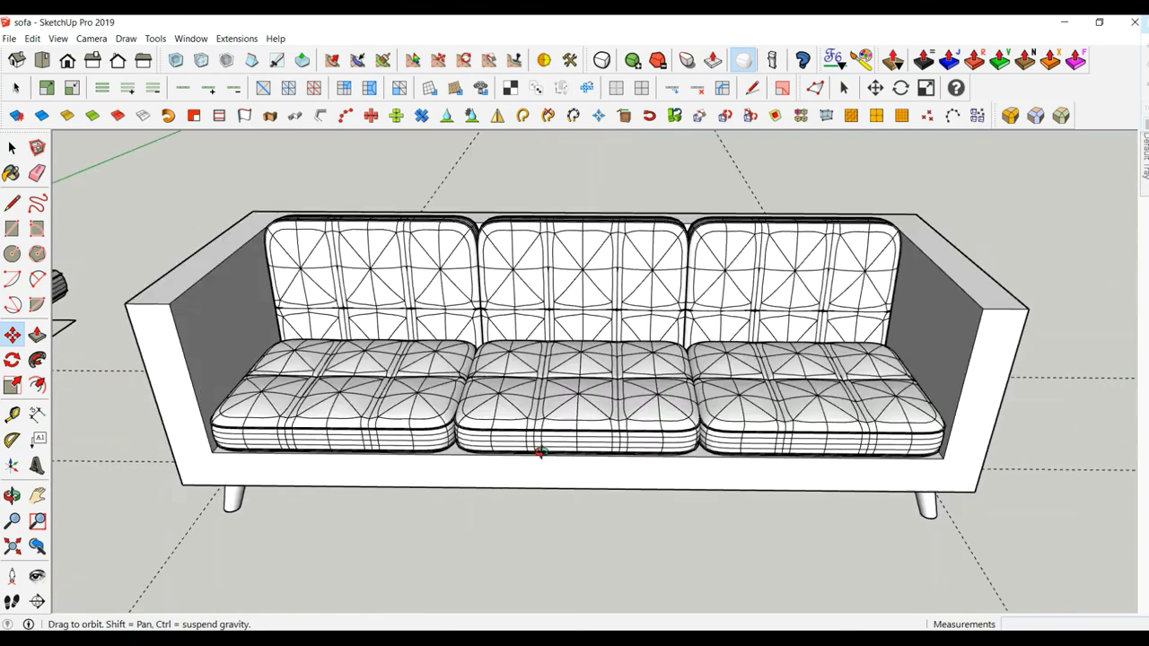
Delete all guide lines from the model via Edit > Delete Guides.
{"action": "left_click", "coordinate": [12, 148]}
{"action": "left_click", "coordinate": [31, 39]}
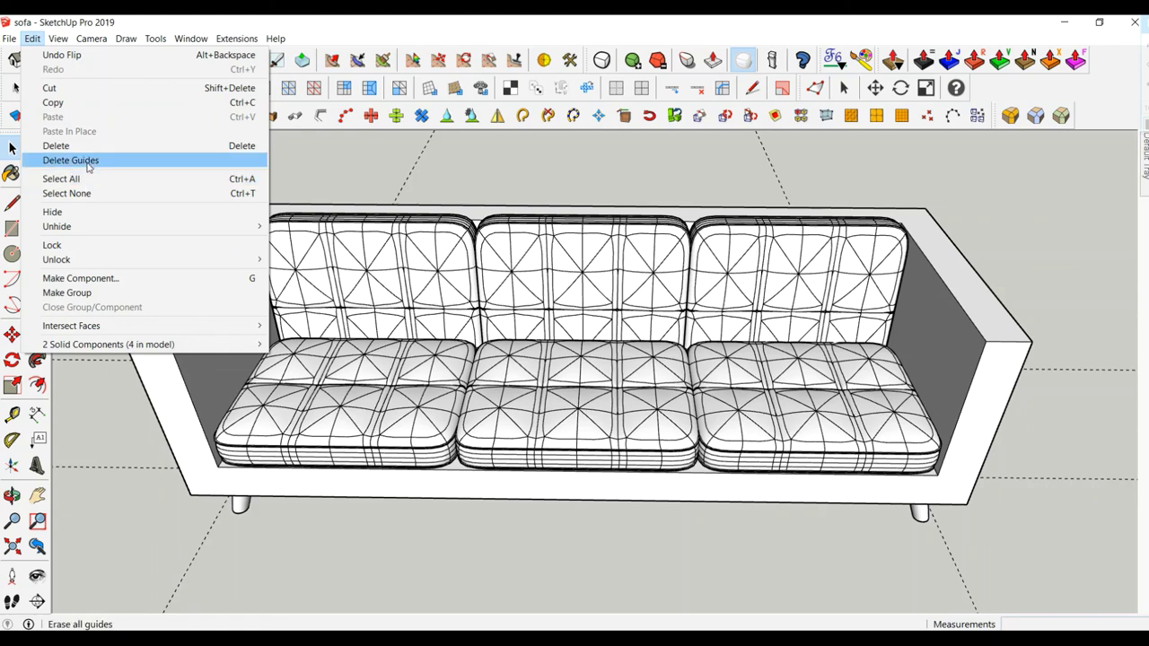
{"action": "left_click", "coordinate": [88, 161]}
{"action": "scroll", "coordinate": [569, 429], "scroll_direction": "down", "scroll_amount": 3}
{"action": "mouse_move", "coordinate": [570, 429]}
{"action": "middle_mouse_down"}
{"action": "mouse_move", "coordinate": [542, 198]}
{"action": "mouse_move", "coordinate": [575, 170]}
{"action": "mouse_move", "coordinate": [567, 221]}
{"action": "mouse_move", "coordinate": [561, 197]}
{"action": "middle_mouse_up"}
Select all four sofa legs from the front and combine them into one group.
{"action": "left_click", "coordinate": [388, 427]}
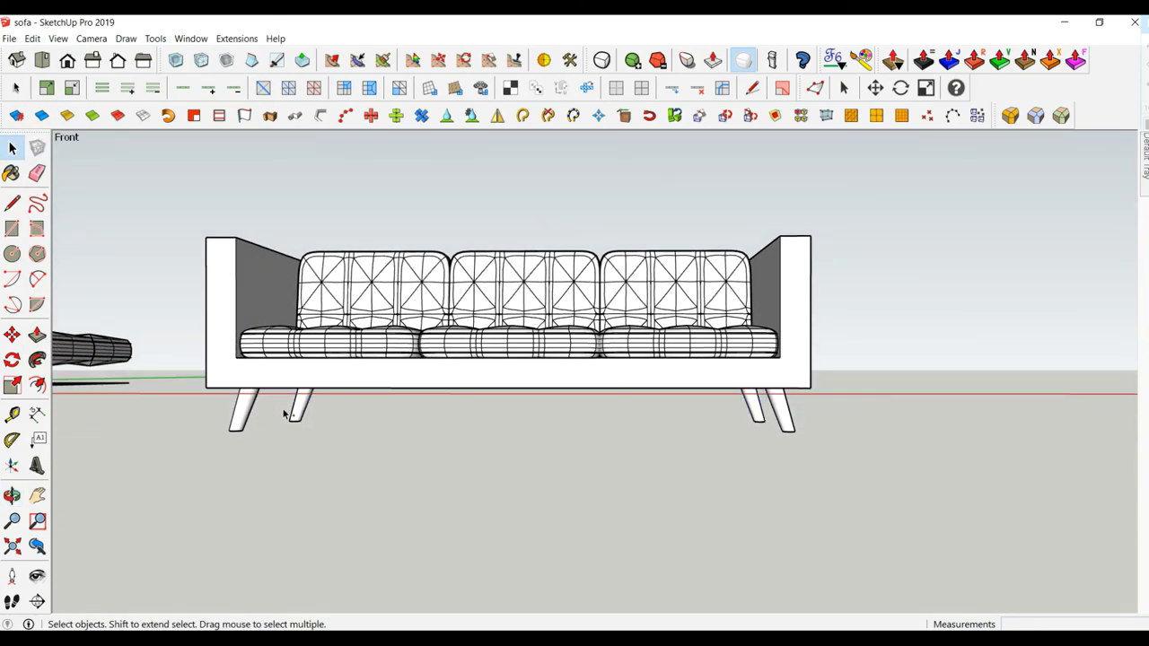
{"action": "left_click", "coordinate": [248, 413], "text": "shift"}
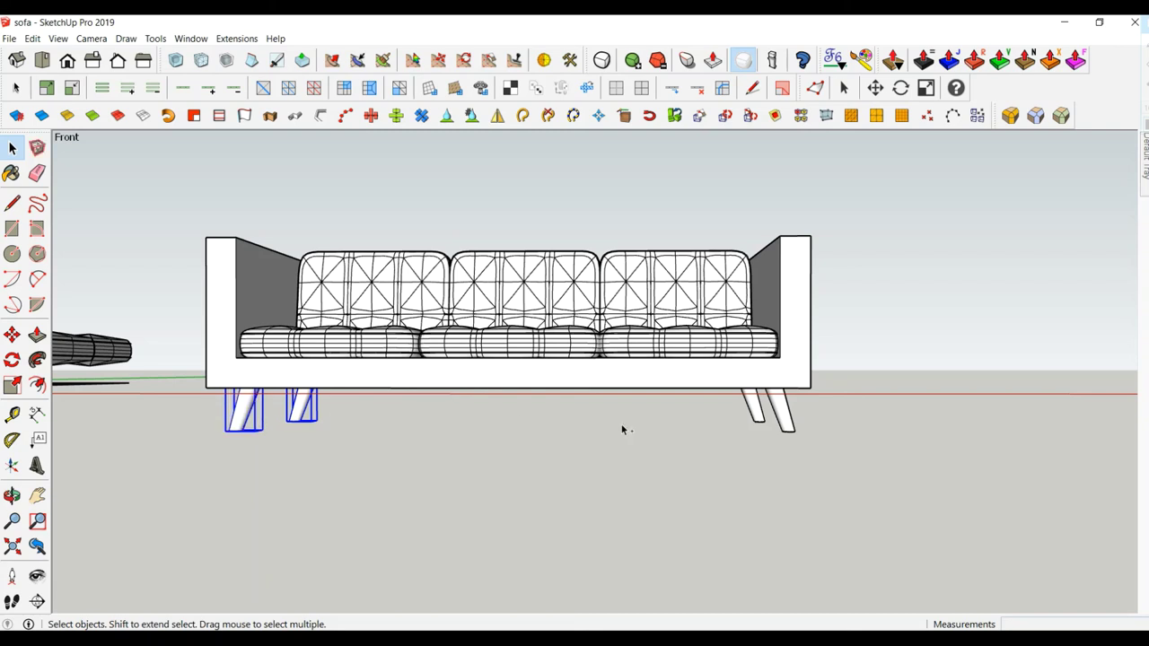
{"action": "left_click", "coordinate": [777, 413], "text": "shift"}
{"action": "right_click", "coordinate": [779, 409]}
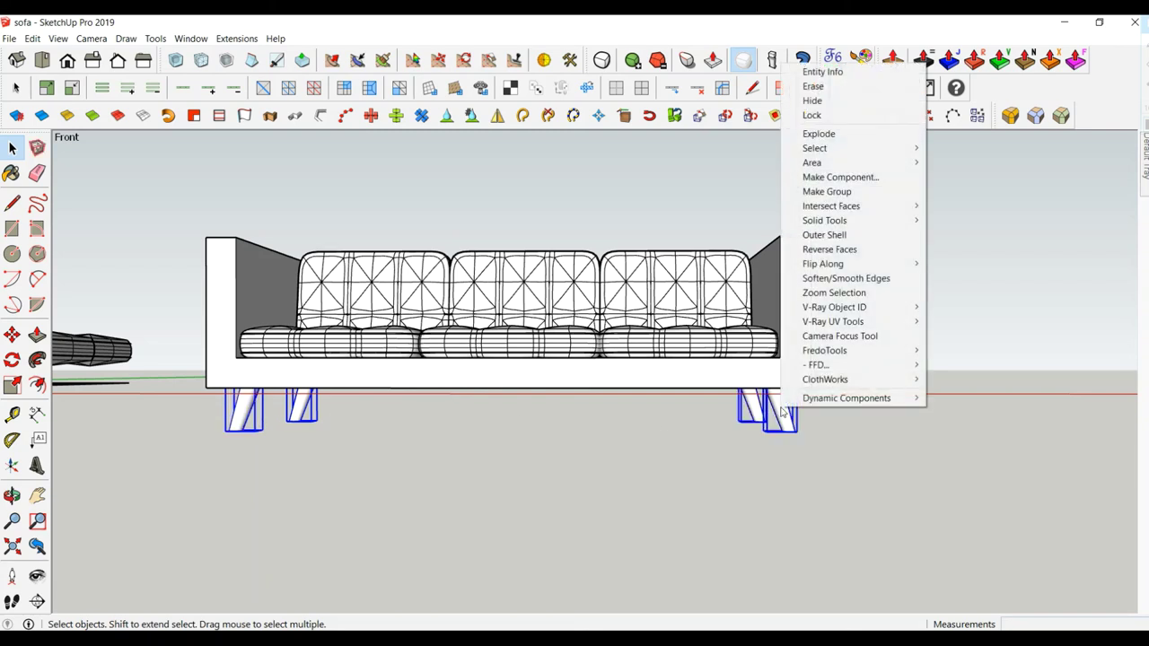
{"action": "left_click", "coordinate": [826, 191]}
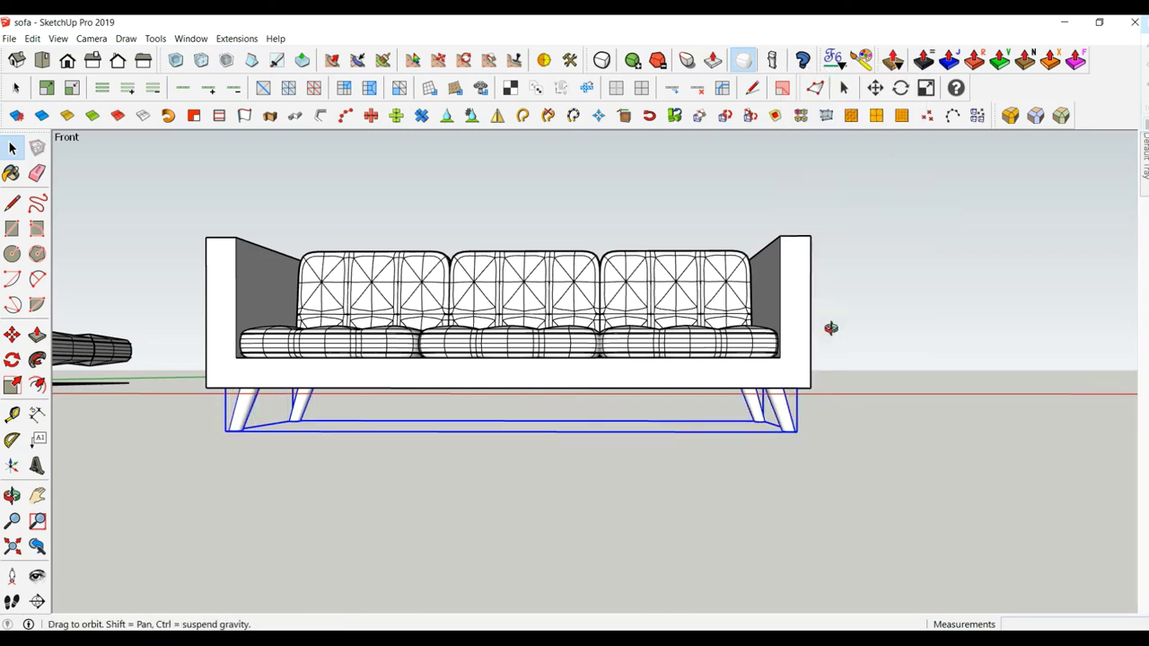
{"action": "mouse_move", "coordinate": [833, 328]}
{"action": "middle_mouse_down"}
{"action": "mouse_move", "coordinate": [833, 457]}
{"action": "mouse_move", "coordinate": [847, 389]}
{"action": "middle_mouse_up"}
{"action": "scroll", "coordinate": [844, 386], "scroll_direction": "up", "scroll_amount": 1}
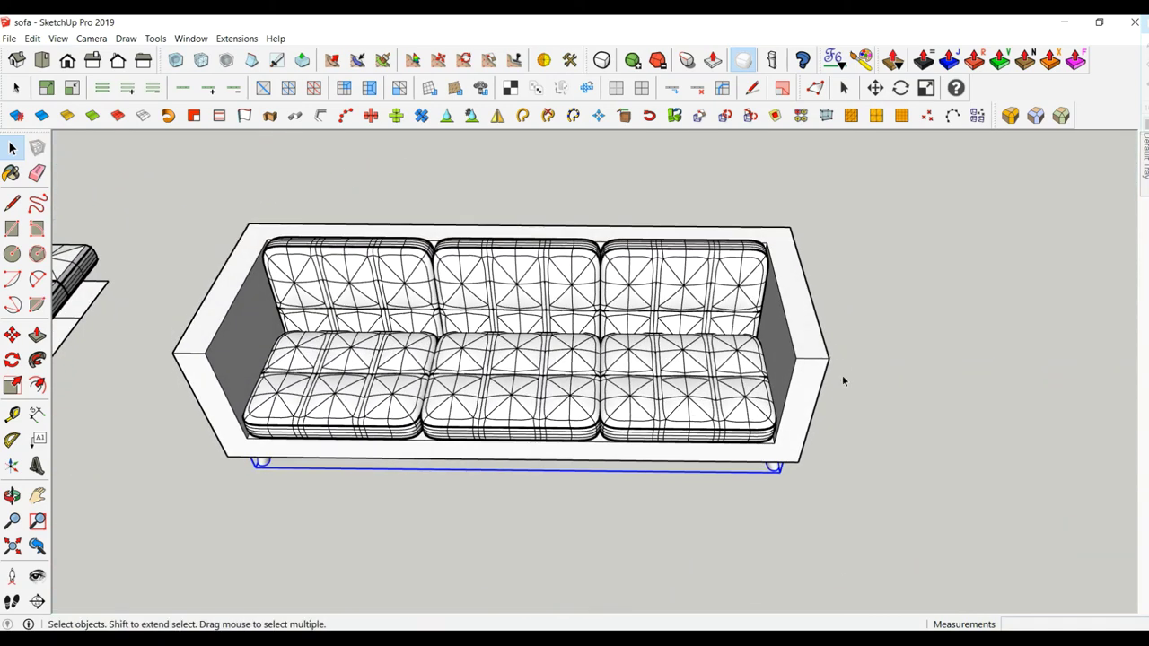
Round every sofa frame edge with RoundCorner at 2.0 cm offset, 12 segments, and hide edges.
{"action": "left_click", "coordinate": [807, 338]}
{"action": "right_click", "coordinate": [808, 337]}
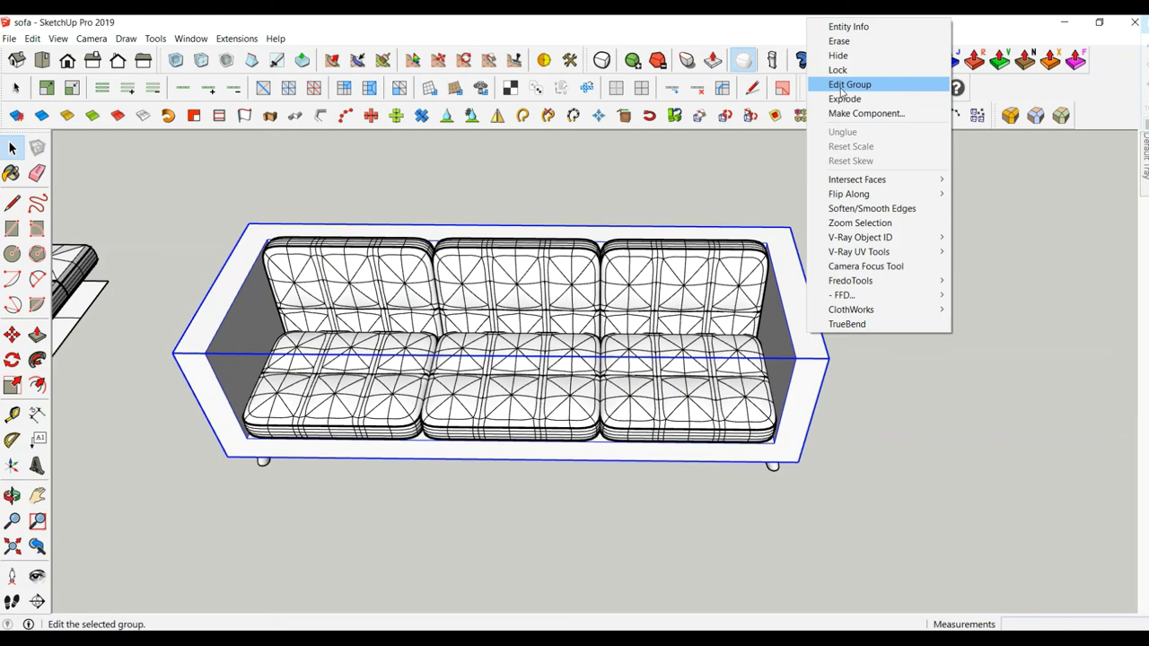
{"action": "left_click", "coordinate": [844, 85]}
{"action": "triple_click", "coordinate": [801, 307]}
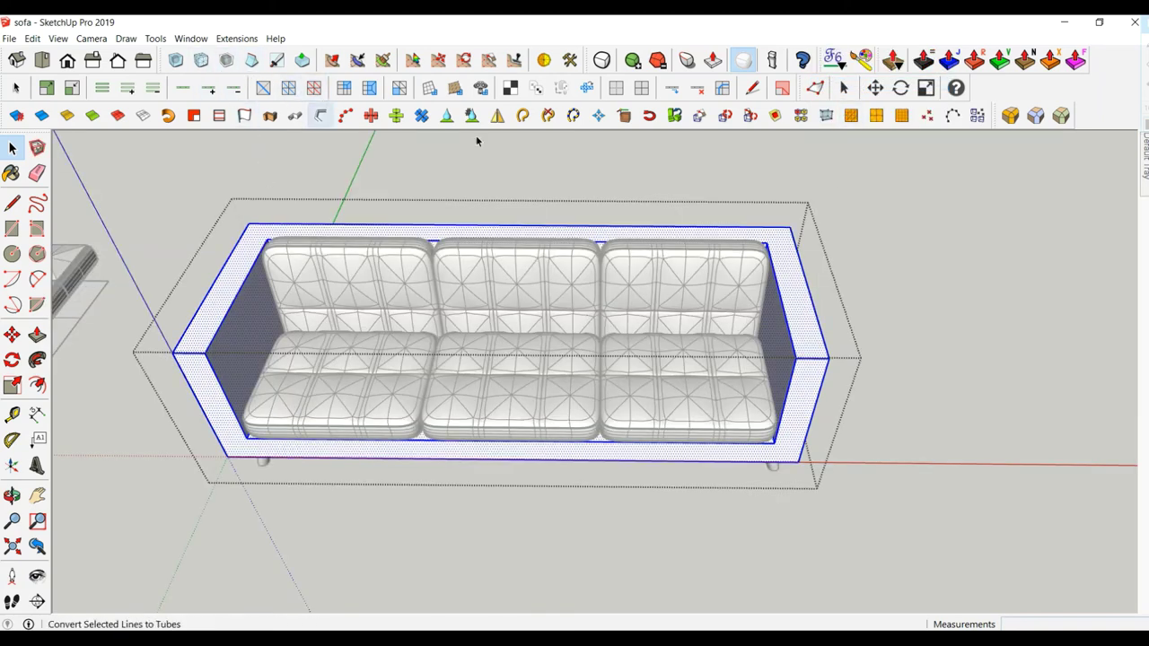
{"action": "left_click", "coordinate": [1009, 115]}
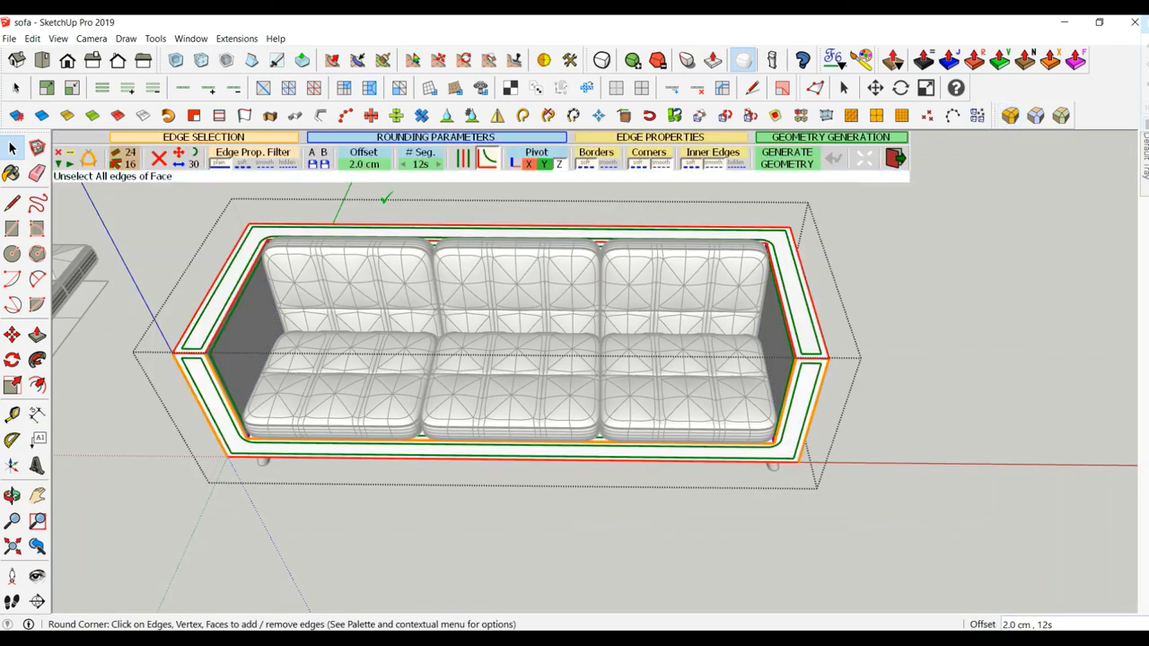
{"action": "left_click", "coordinate": [232, 220]}
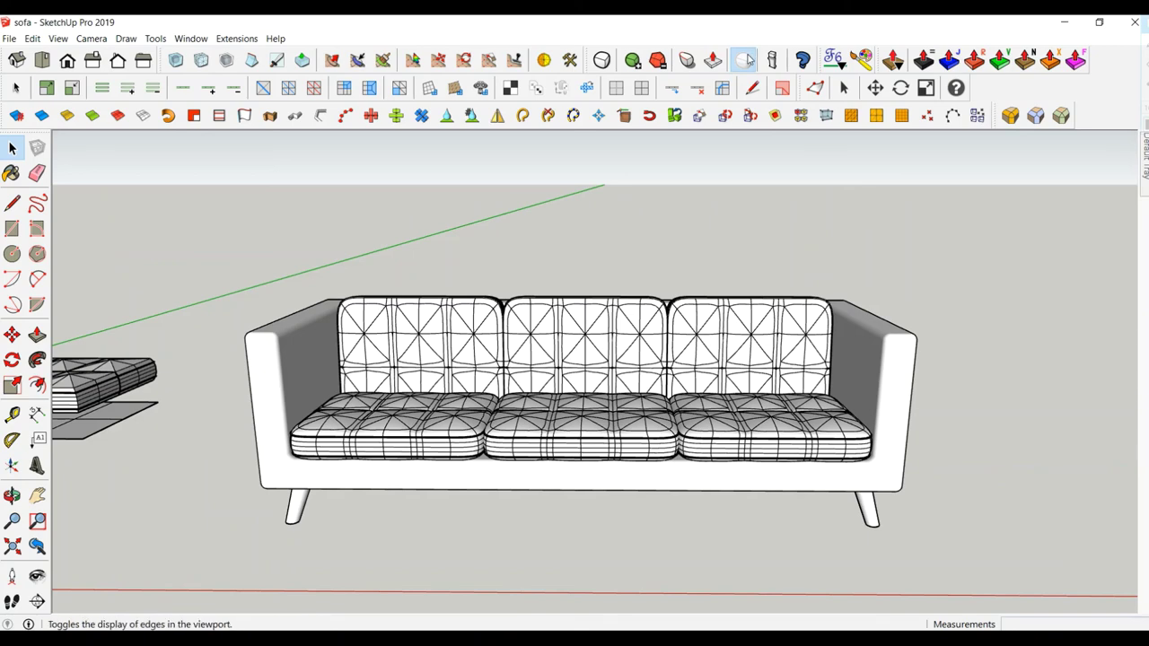
{"action": "left_click", "coordinate": [745, 59]}
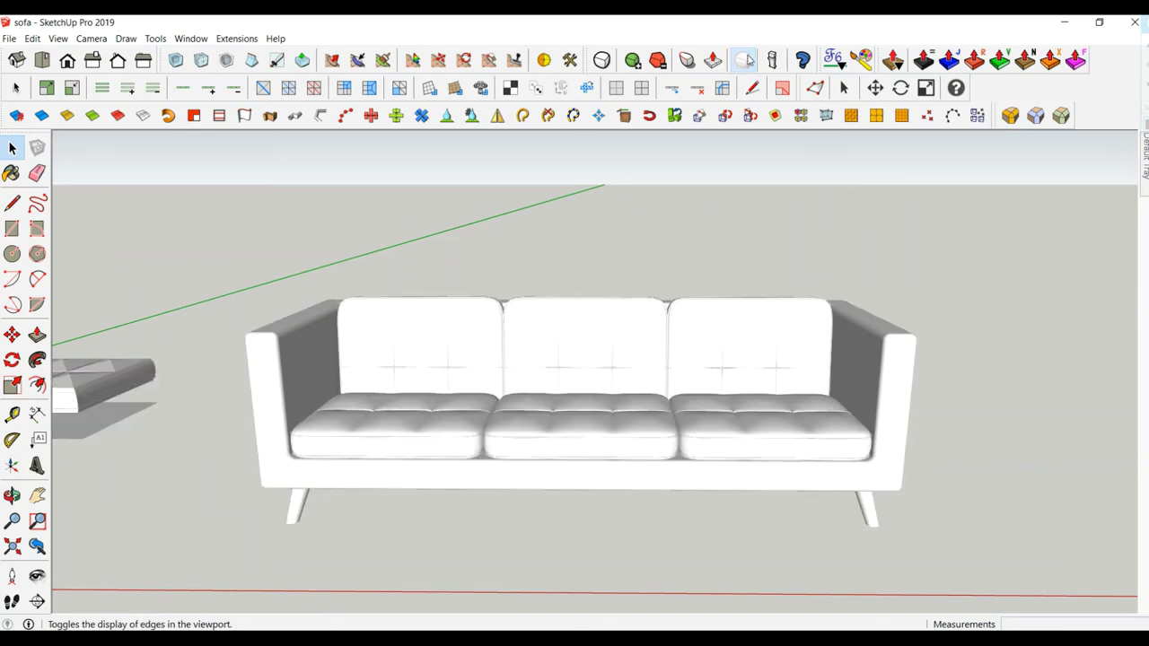
Orbit the finished sofa to raised and side views, toggling edge display.
{"action": "mouse_move", "coordinate": [749, 260]}
{"action": "middle_mouse_down"}
{"action": "mouse_move", "coordinate": [744, 277]}
{"action": "mouse_move", "coordinate": [508, 332]}
{"action": "mouse_move", "coordinate": [508, 379]}
{"action": "mouse_move", "coordinate": [714, 266]}
{"action": "mouse_move", "coordinate": [599, 377]}
{"action": "middle_mouse_up"}
{"action": "left_click", "coordinate": [745, 60]}
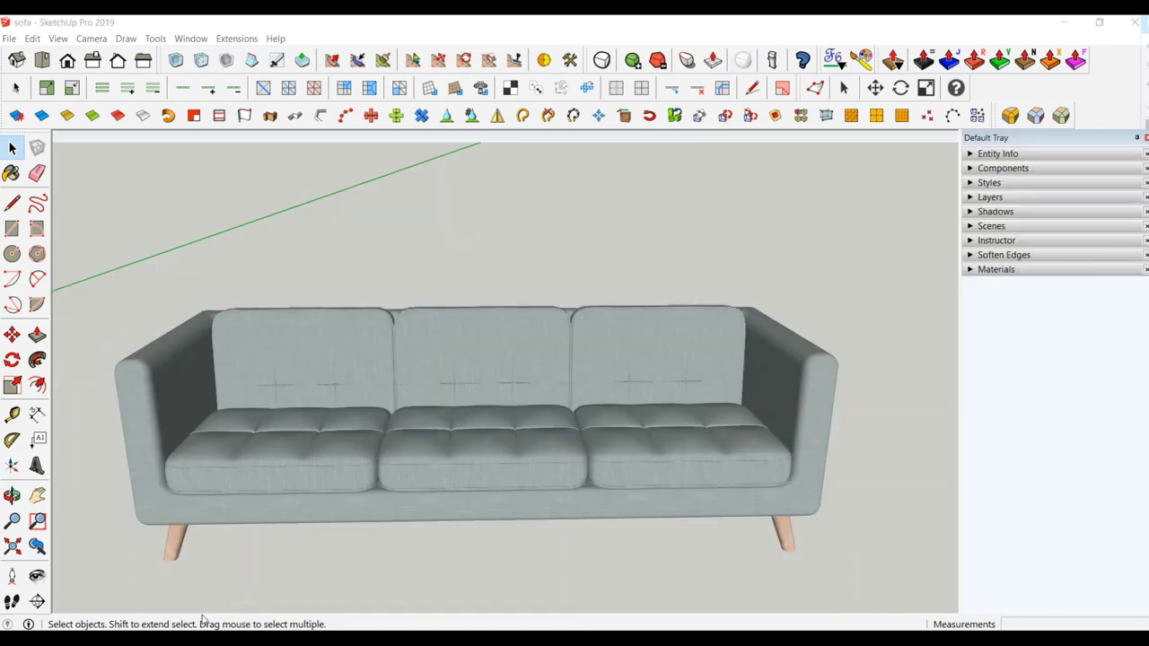
{"action": "middle_click_drag", "start_coordinate": [613, 466], "coordinate": [279, 511]}
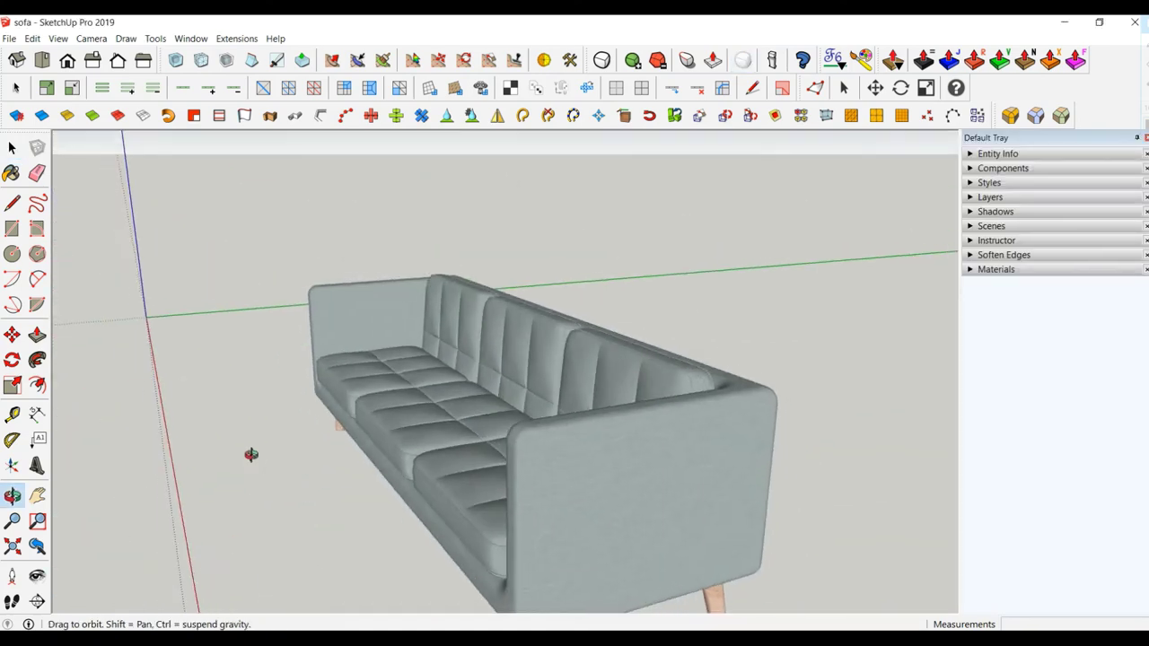